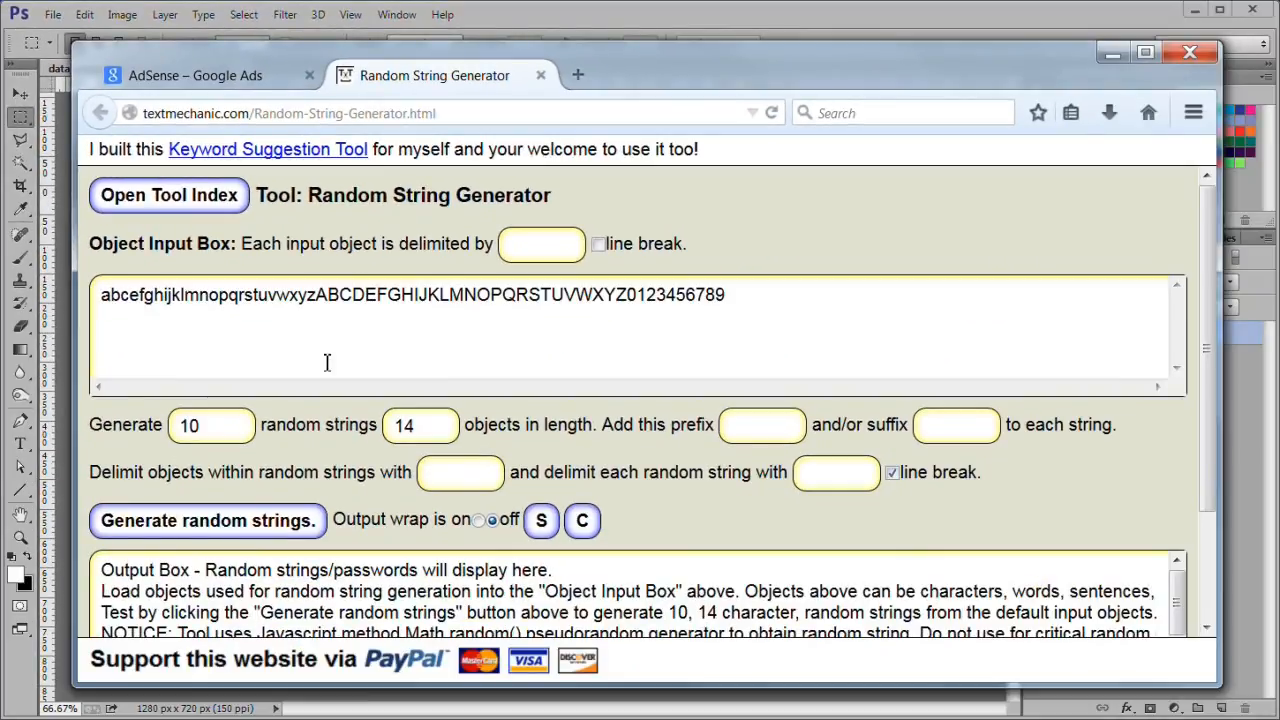
# Step: Generate 29 random strings, each 72 objects in length, from the default set of letters and digits
pyautogui.moveTo(224, 430); pyautogui.dragTo(166, 428)
pyautogui.write('29')
pyautogui.moveTo(429, 428); pyautogui.dragTo(391, 430)
pyautogui.write('7')
pyautogui.click(251, 523)
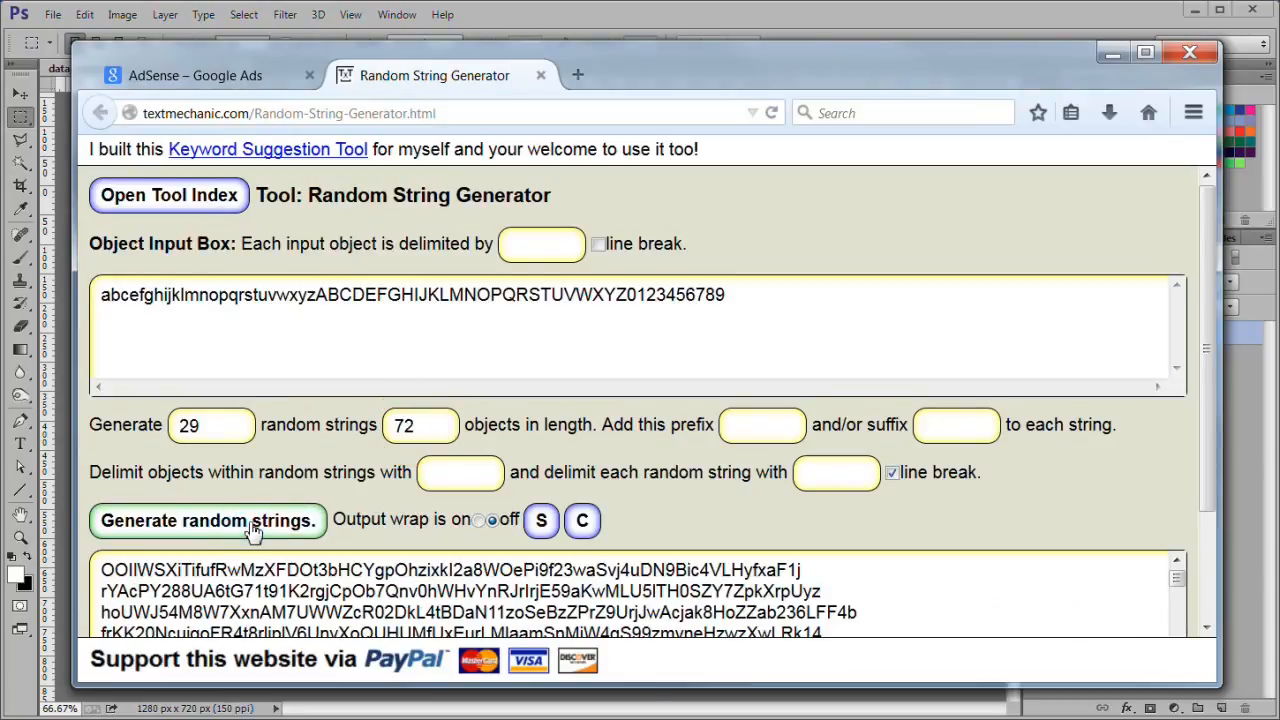
# Step: Copy all the generated random strings from the output box and close the browser window
pyautogui.moveTo(104, 569); pyautogui.dragTo(926, 668)
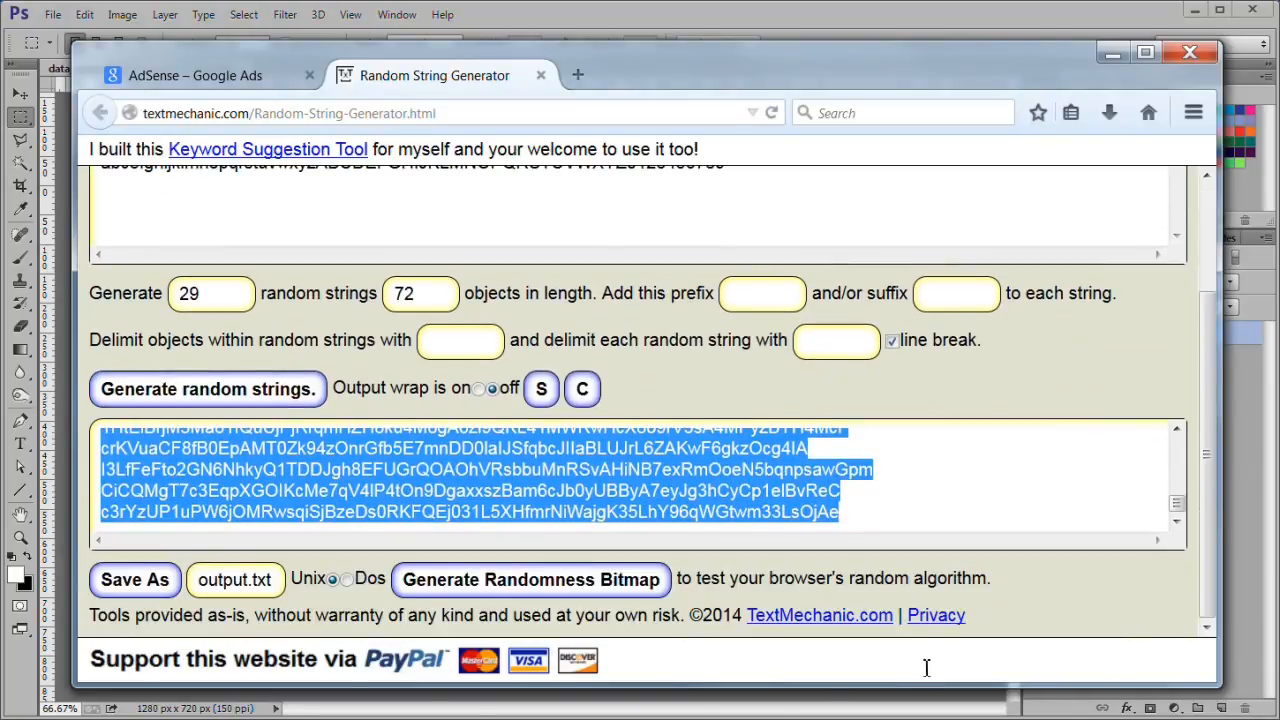
pyautogui.rightClick(638, 467)
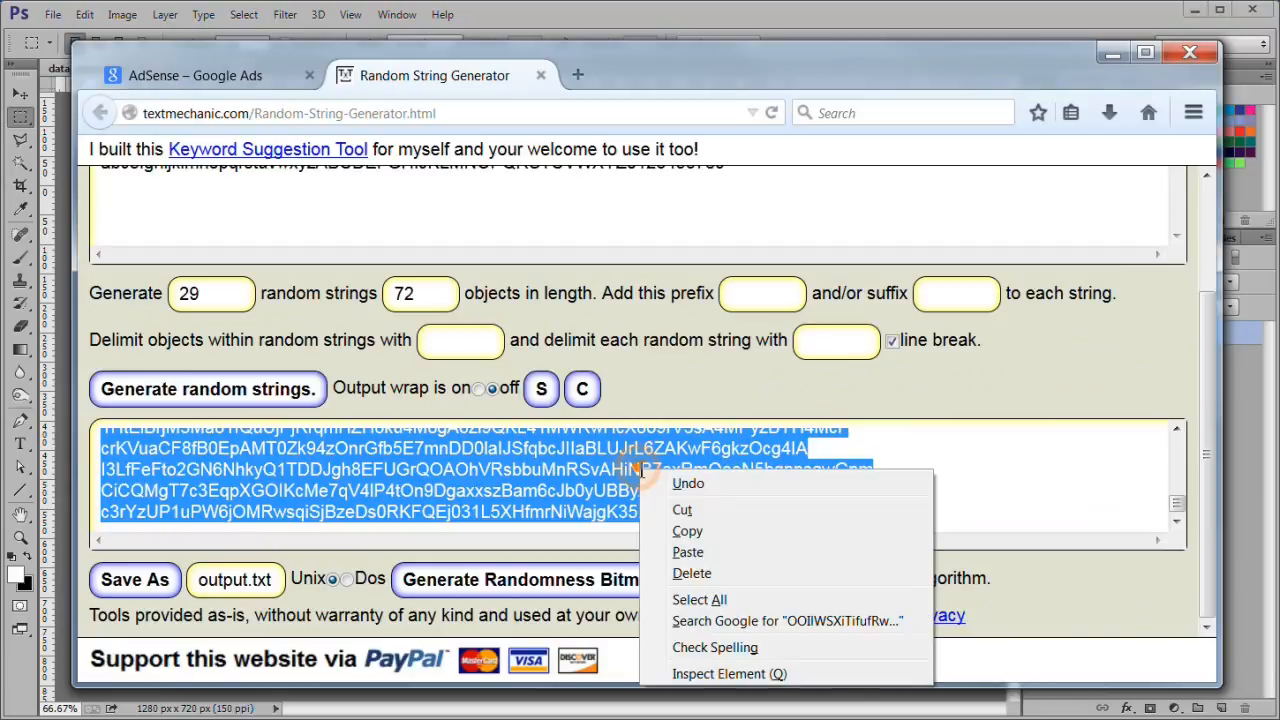
pyautogui.click(717, 535)
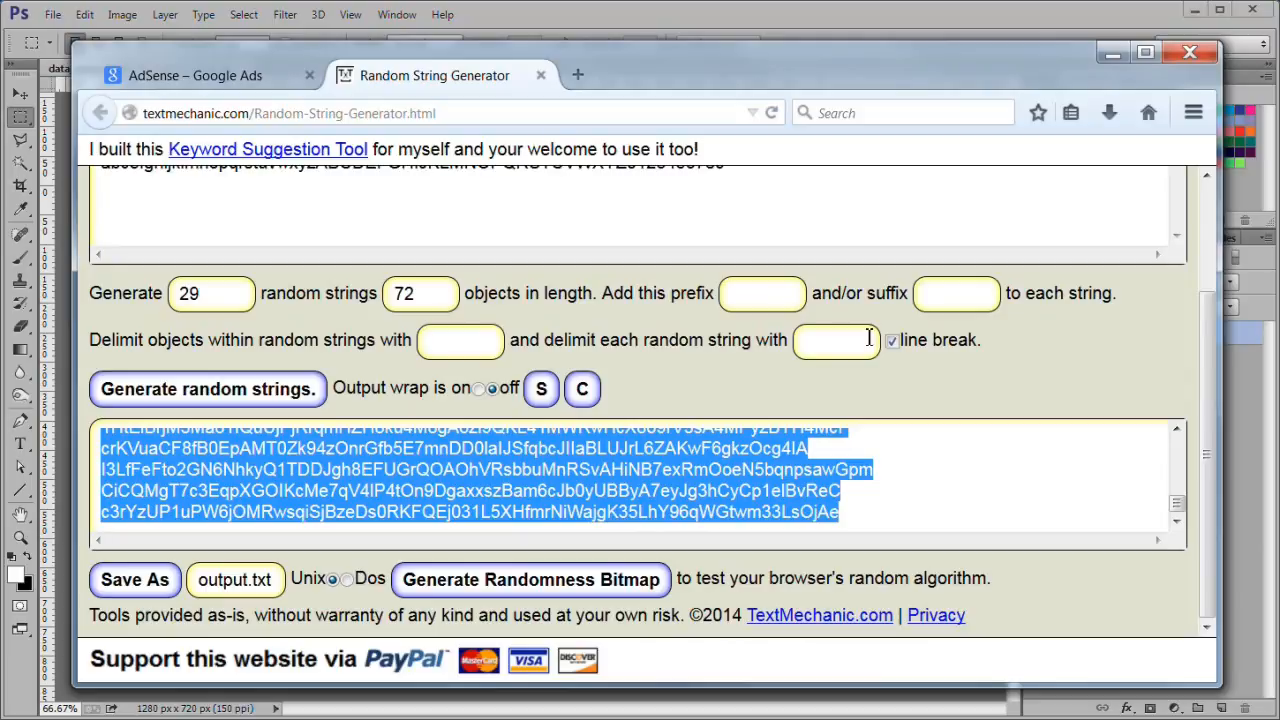
pyautogui.click(1190, 53)
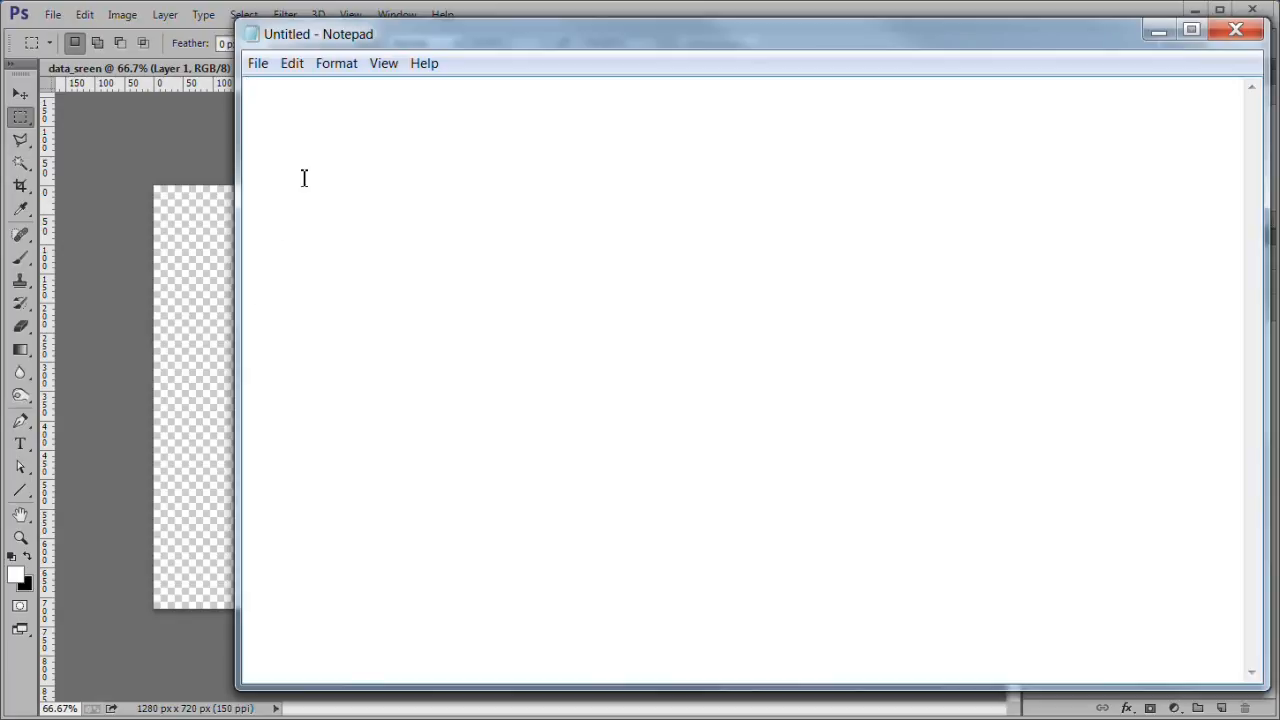
# Step: In a blank Notepad document, apply the Courier New Regular font at size 12 and paste the copied random strings
pyautogui.click(331, 63)
pyautogui.click(309, 108)
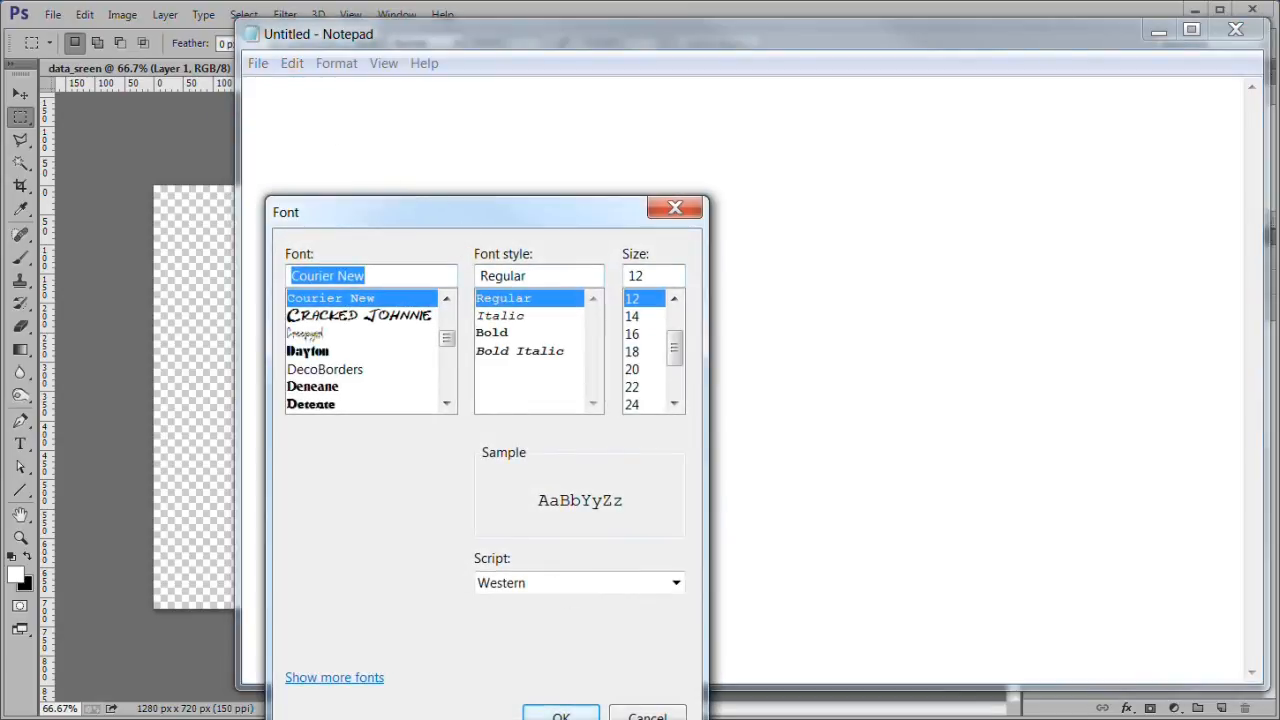
pyautogui.click(561, 716)
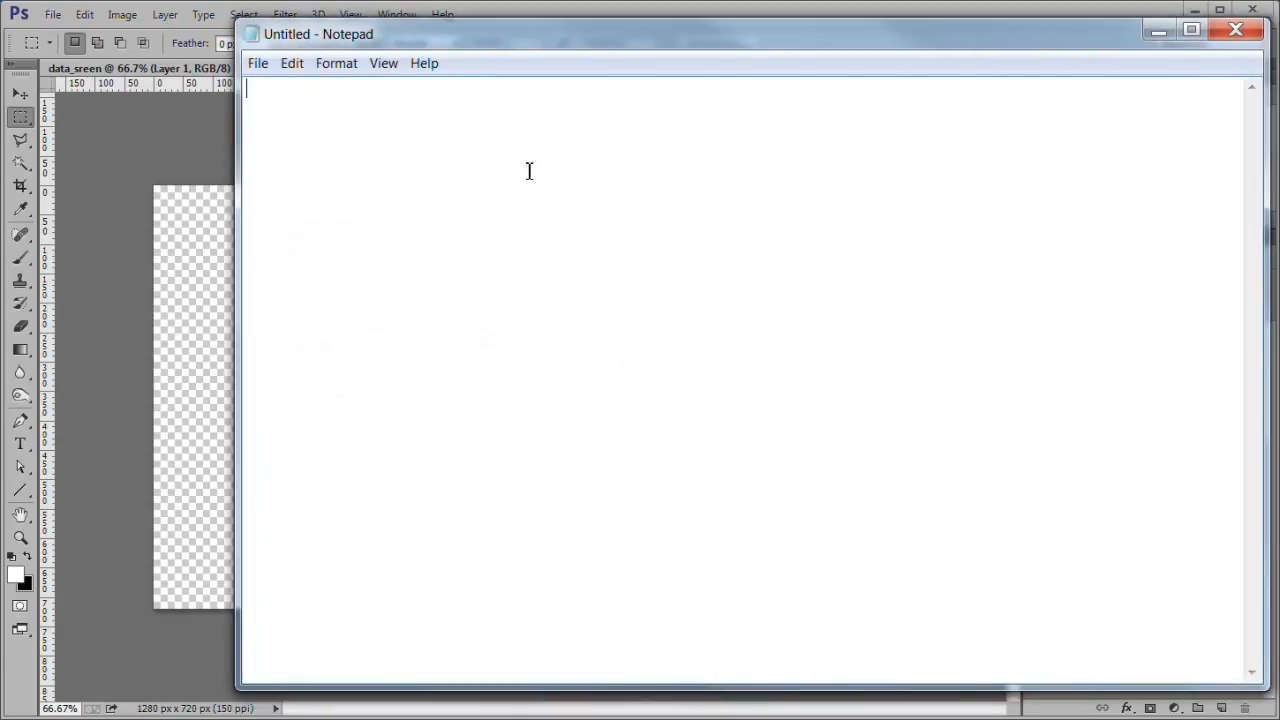
pyautogui.click(292, 64)
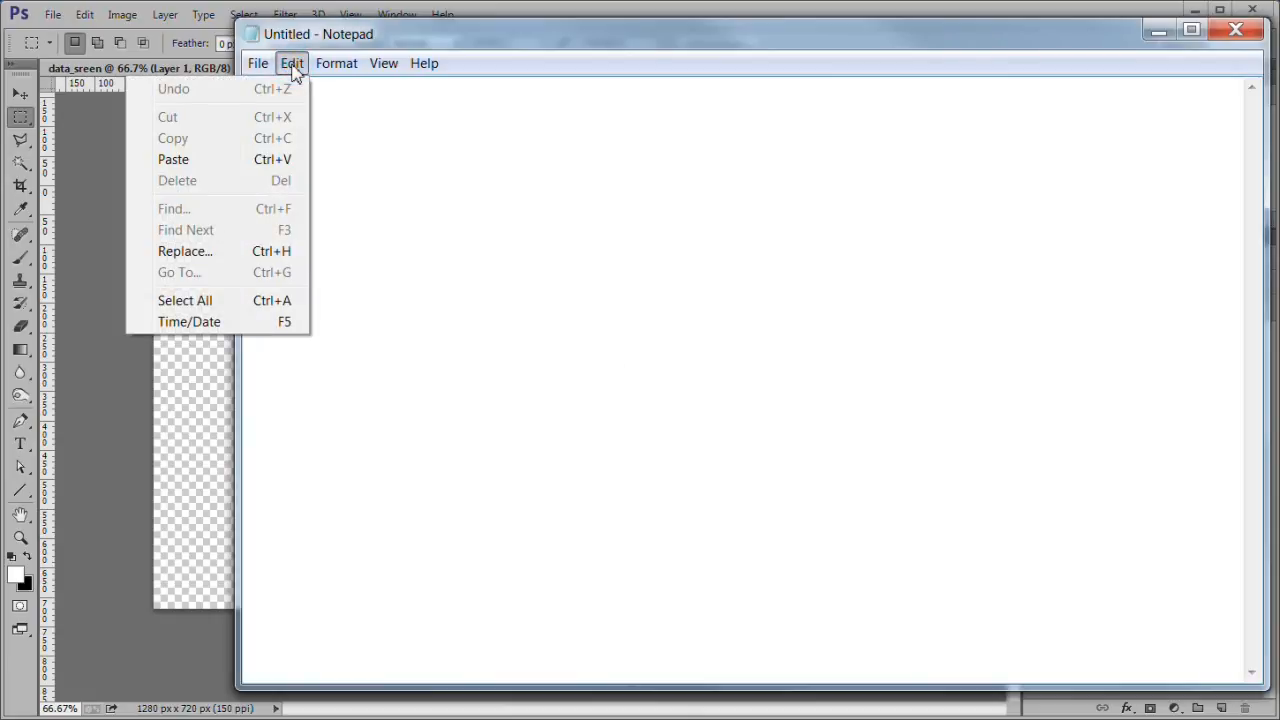
pyautogui.click(266, 166)
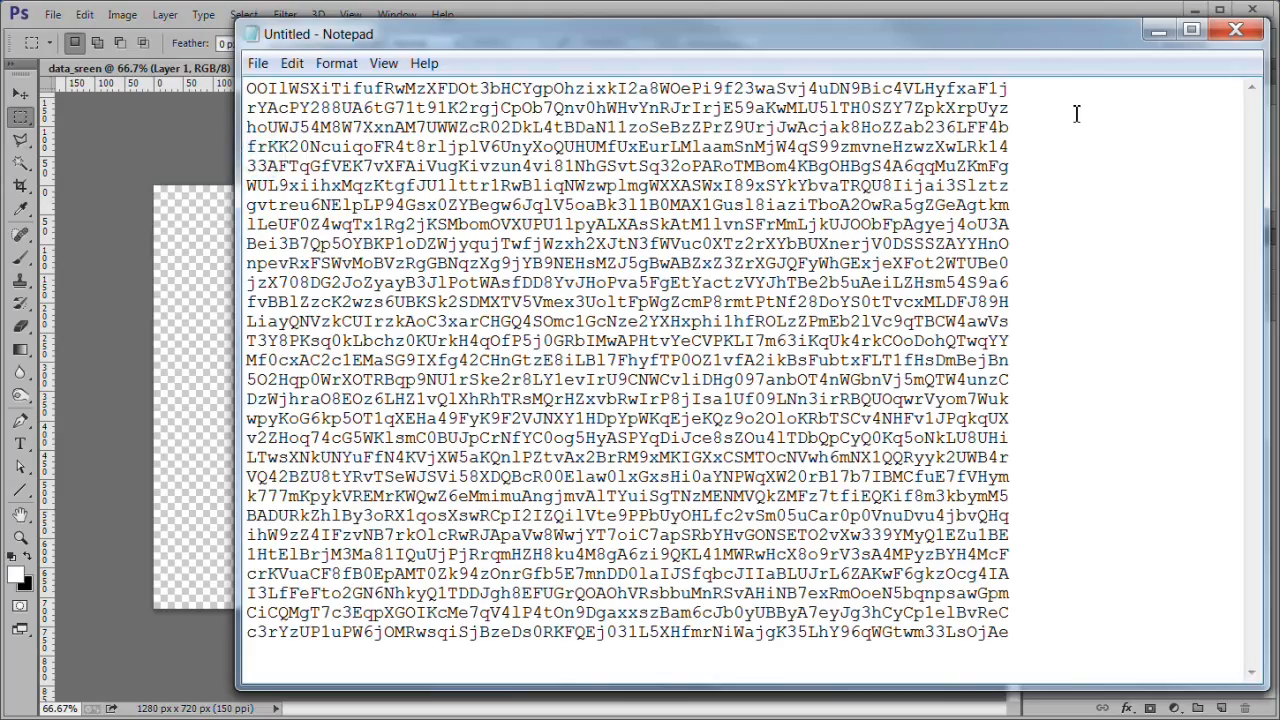
# Step: Replace every S in the text with a lowercase s, using Replace All
pyautogui.click(292, 64)
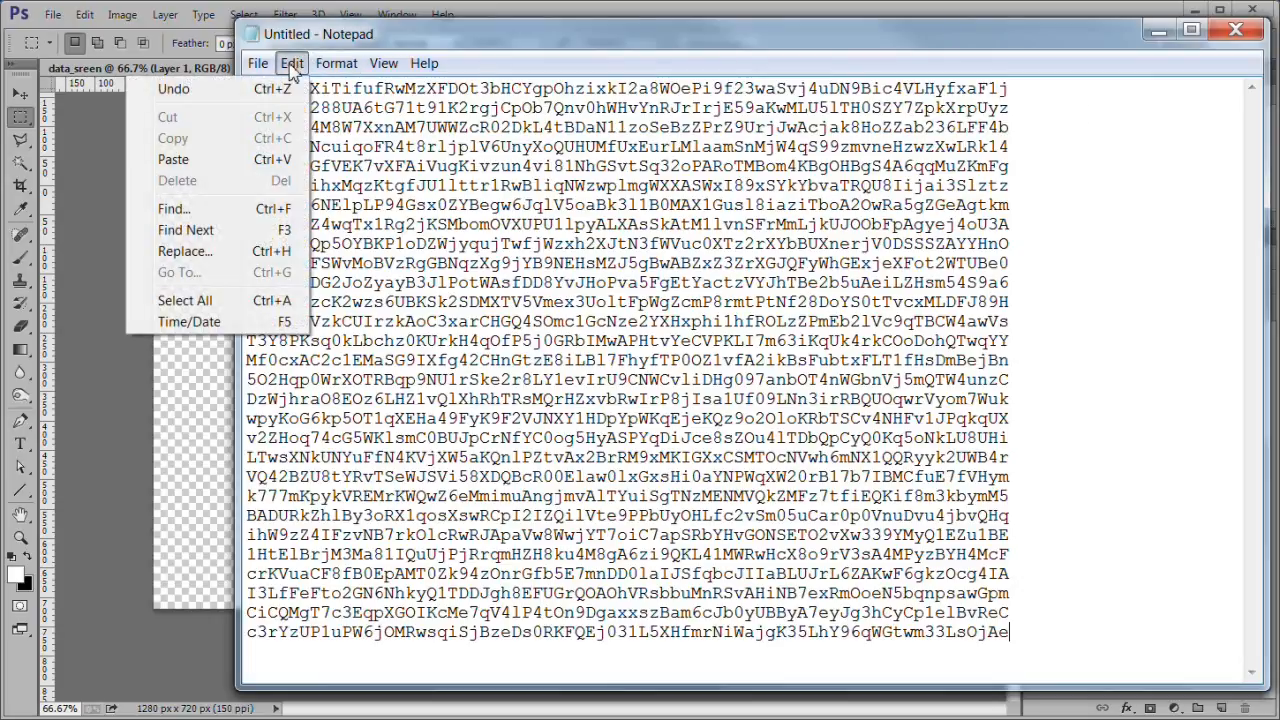
pyautogui.click(245, 252)
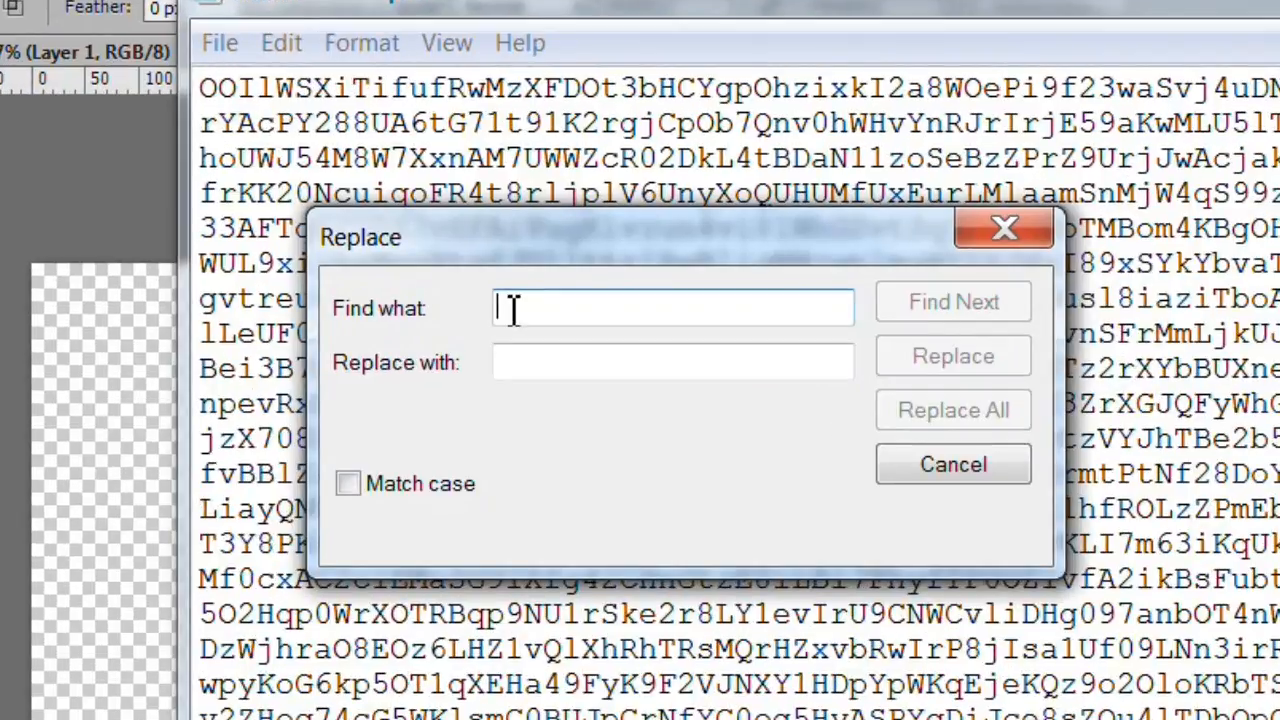
pyautogui.click(512, 310)
pyautogui.write('S')
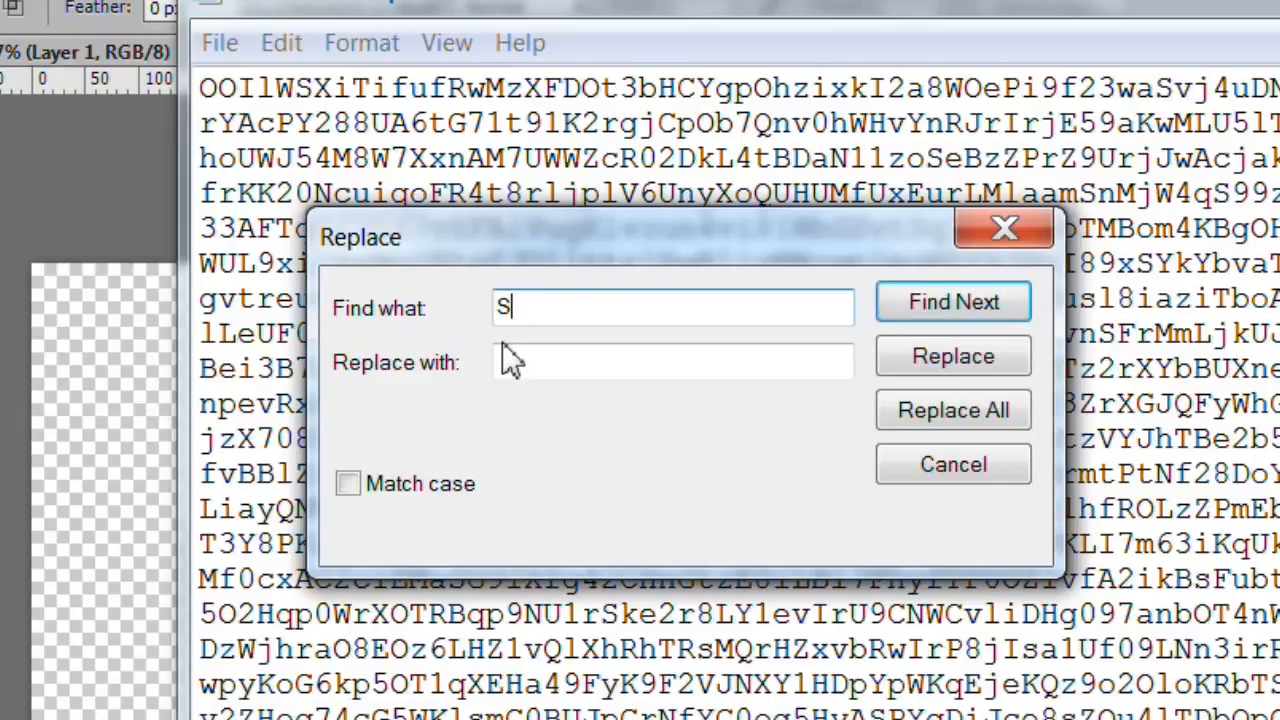
pyautogui.click(515, 358)
pyautogui.write('s')
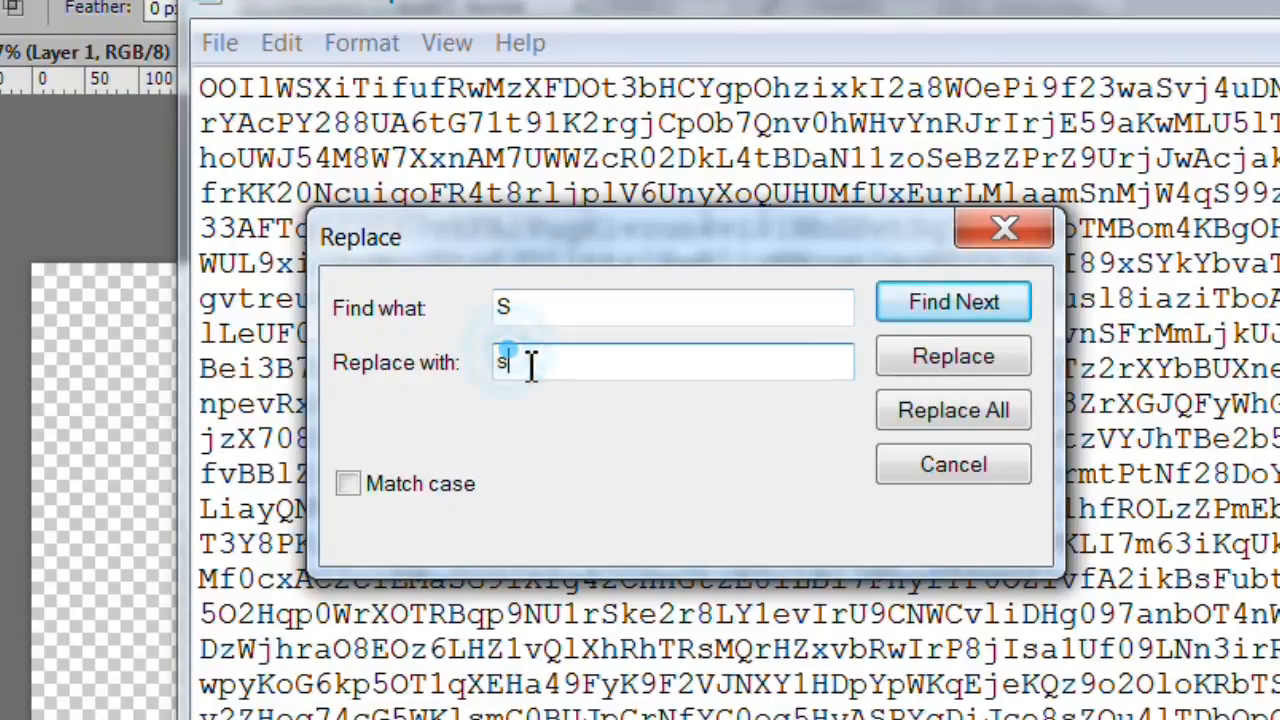
pyautogui.click(981, 414)
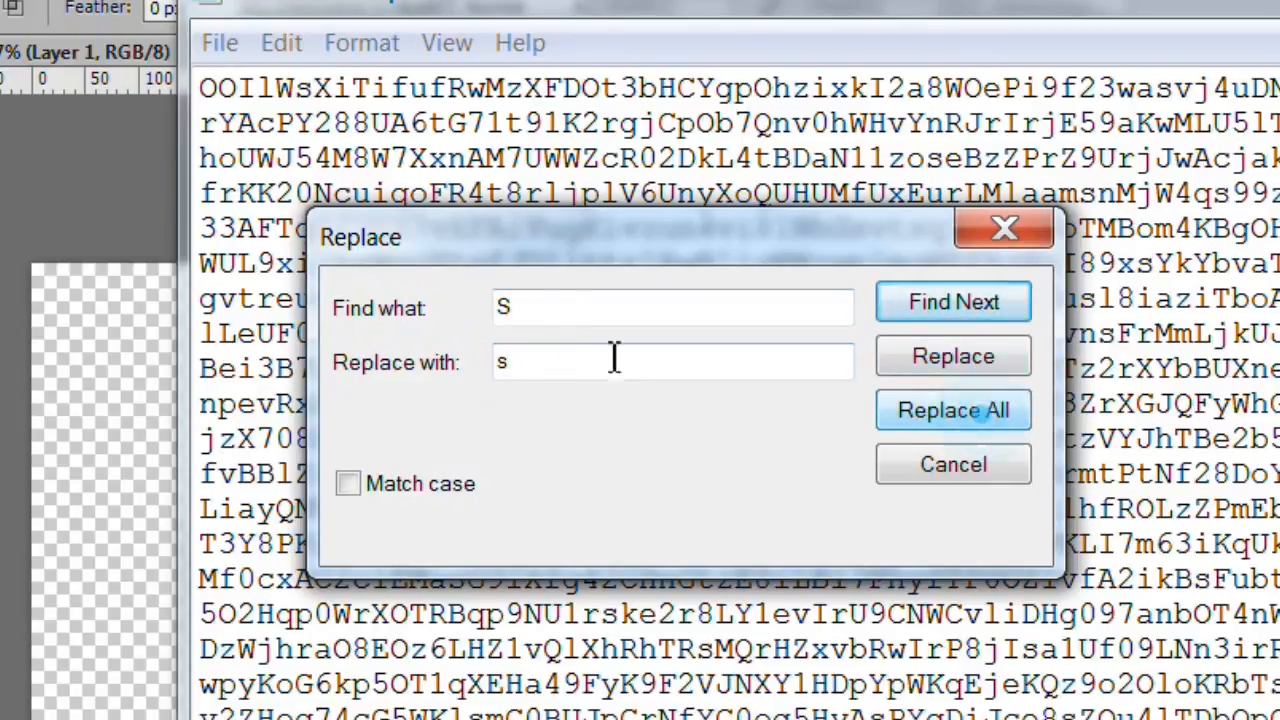
# Step: Replace every U in the text with a lowercase u
pyautogui.doubleClick(505, 307)
pyautogui.write('U')
pyautogui.doubleClick(486, 368)
pyautogui.write('u')
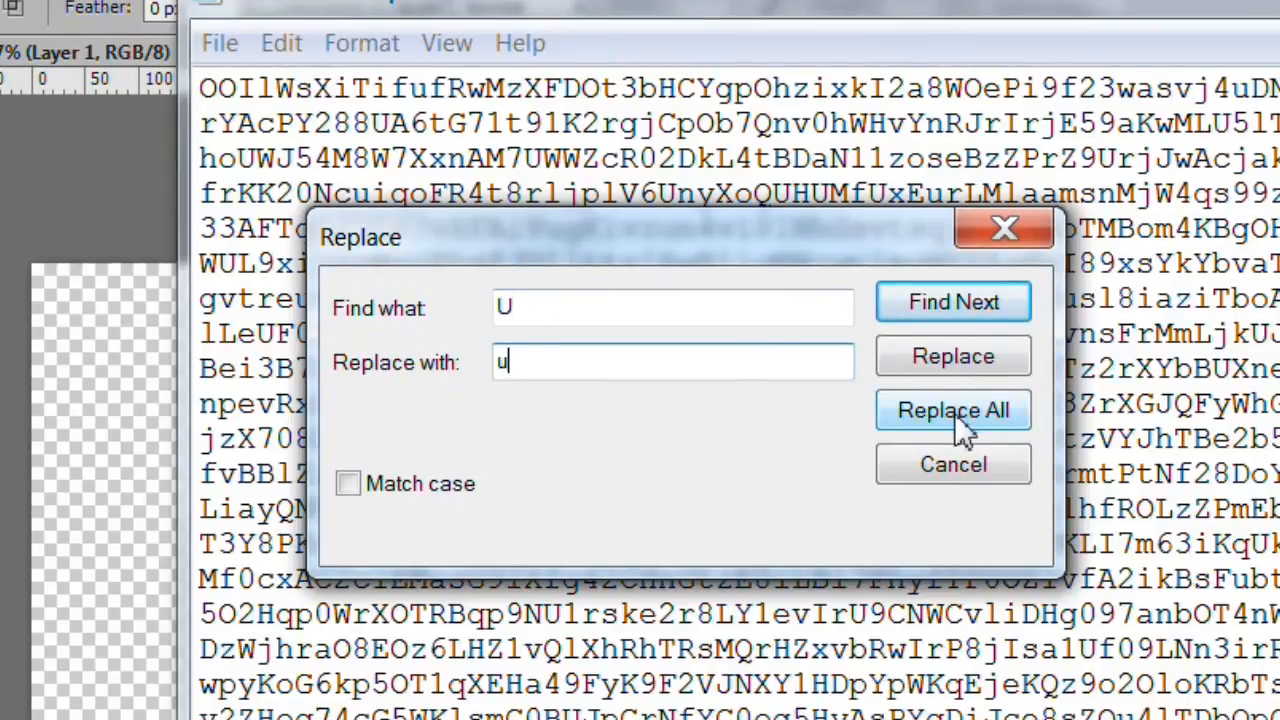
pyautogui.click(962, 418)
# Step: Replace every V in the text with a lowercase v
pyautogui.doubleClick(503, 306)
pyautogui.write('V')
pyautogui.doubleClick(517, 363)
pyautogui.write('v')
pyautogui.click(958, 411)
# Step: Replace every W in the text with a lowercase w
pyautogui.doubleClick(532, 308)
pyautogui.write('W')
pyautogui.doubleClick(516, 363)
pyautogui.write('w')
pyautogui.click(958, 411)
# Step: Replace every X in the text with a lowercase x
pyautogui.doubleClick(490, 304)
pyautogui.write('X')
pyautogui.doubleClick(526, 363)
pyautogui.write('x')
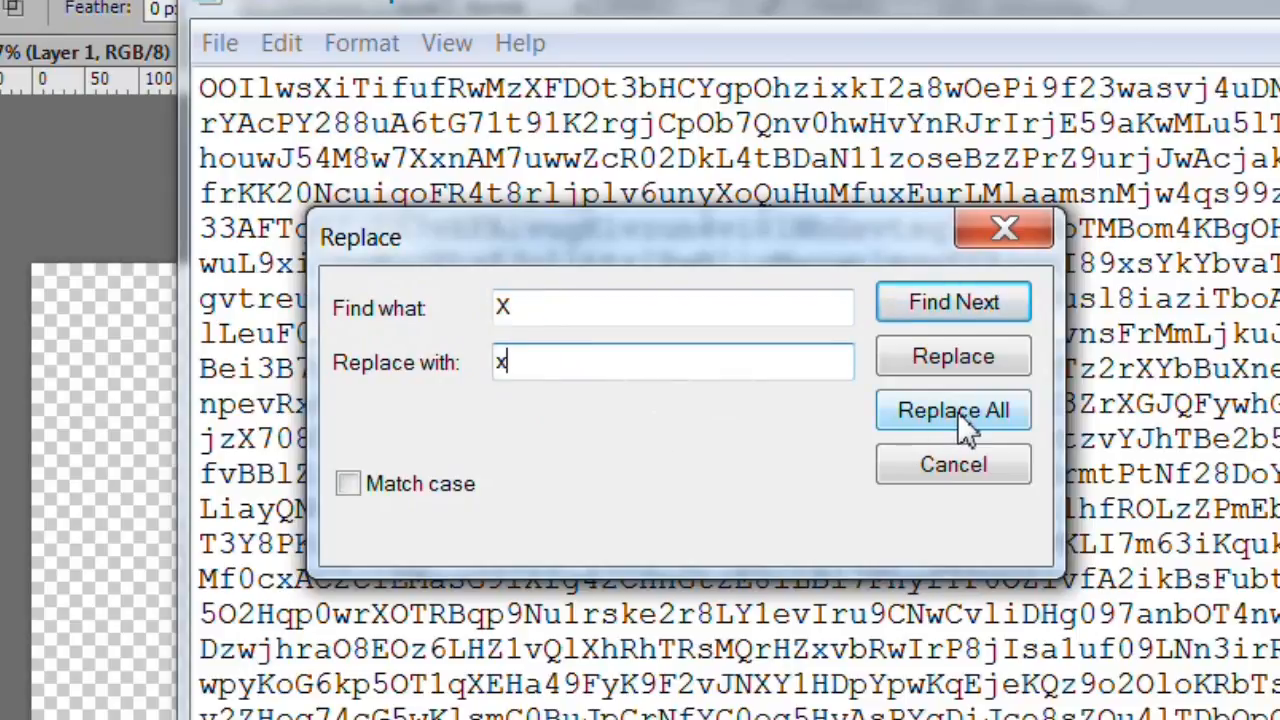
pyautogui.click(957, 411)
# Step: Replace every Y in the text with a lowercase y
pyautogui.doubleClick(520, 306)
pyautogui.write('Y')
pyautogui.doubleClick(519, 363)
pyautogui.write('y')
pyautogui.click(912, 418)
# Step: Replace every Z in the text with a lowercase z
pyautogui.doubleClick(506, 300)
pyautogui.write('Z')
pyautogui.doubleClick(500, 362)
pyautogui.write('z')
pyautogui.click(961, 413)
# Step: Replace every 9 in the text with a lowercase n and close the Replace dialog
pyautogui.doubleClick(500, 307)
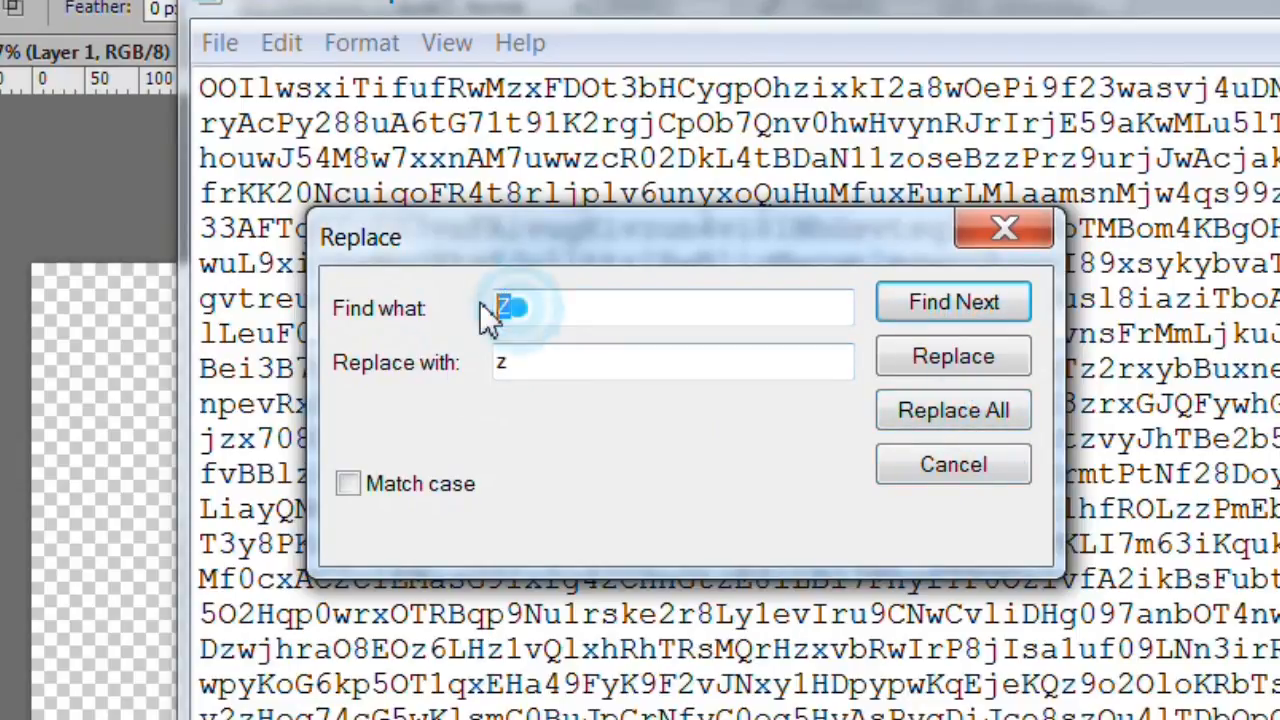
pyautogui.click(494, 371)
pyautogui.click(526, 354)
pyautogui.doubleClick(526, 354)
pyautogui.write('n')
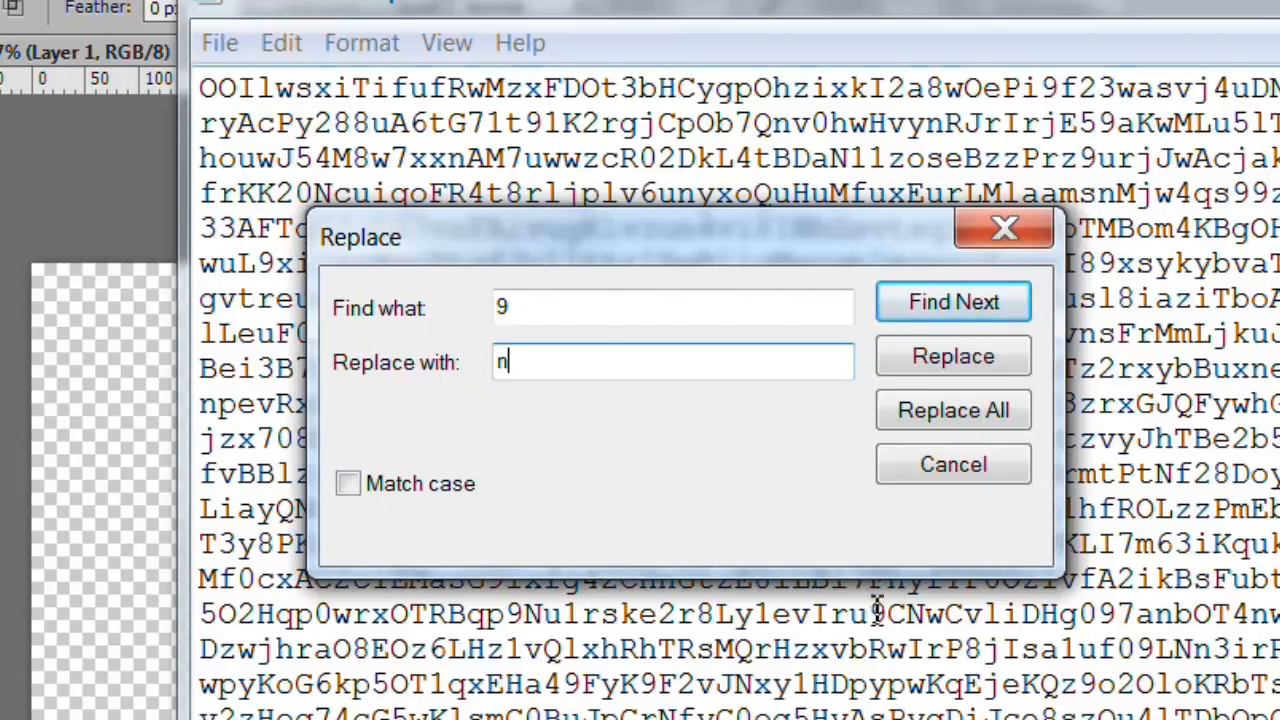
pyautogui.click(973, 413)
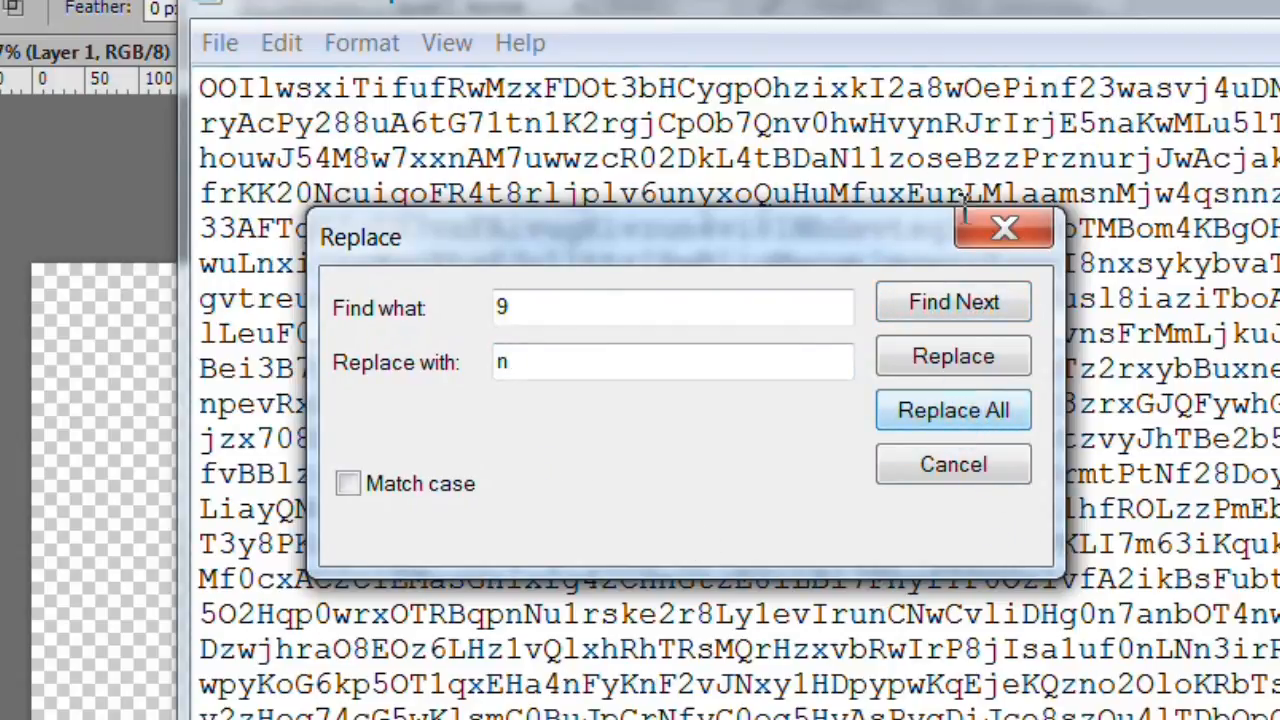
pyautogui.click(1008, 234)
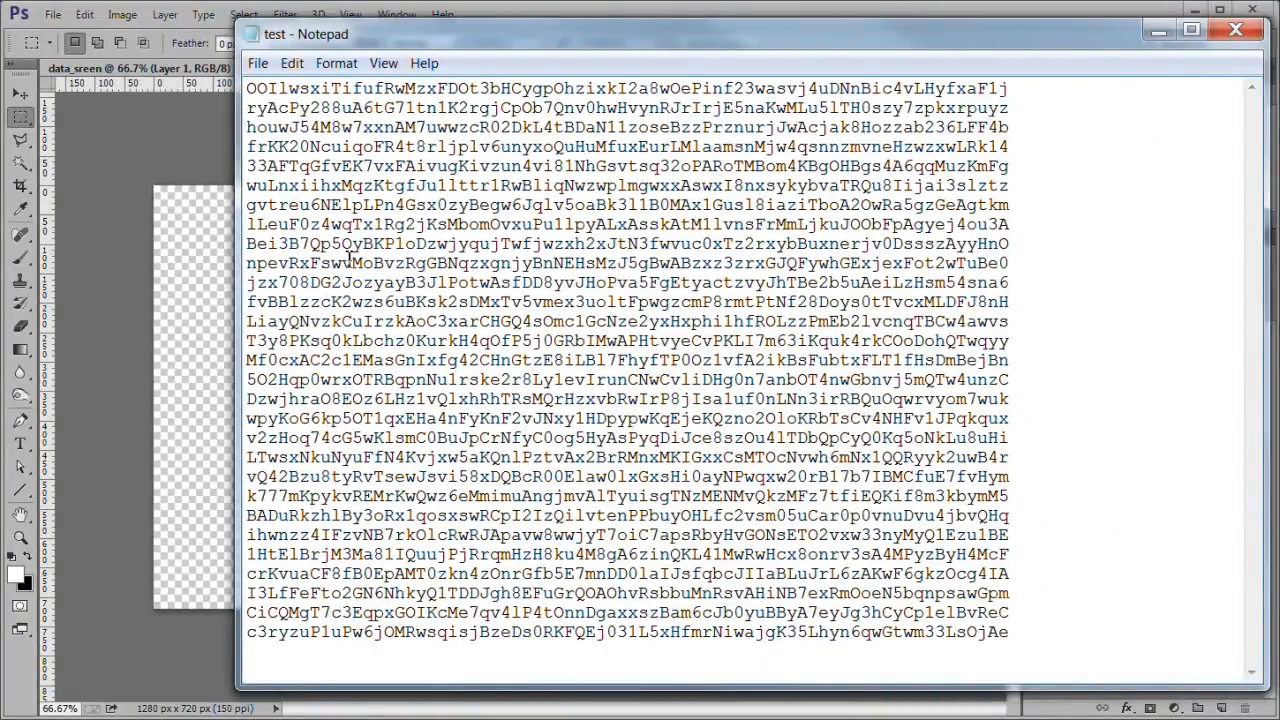
# Step: Save a copy of the text document under the name "random" in the Tutorial folder
pyautogui.click(257, 64)
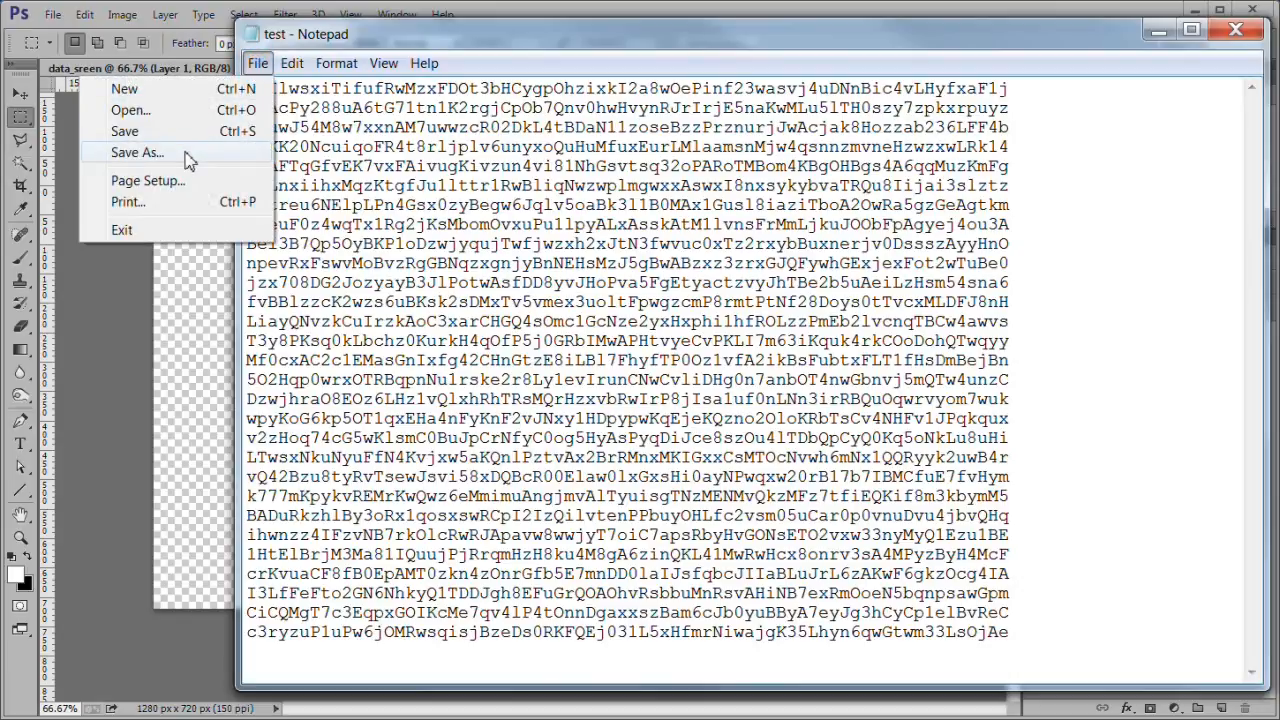
pyautogui.click(137, 152)
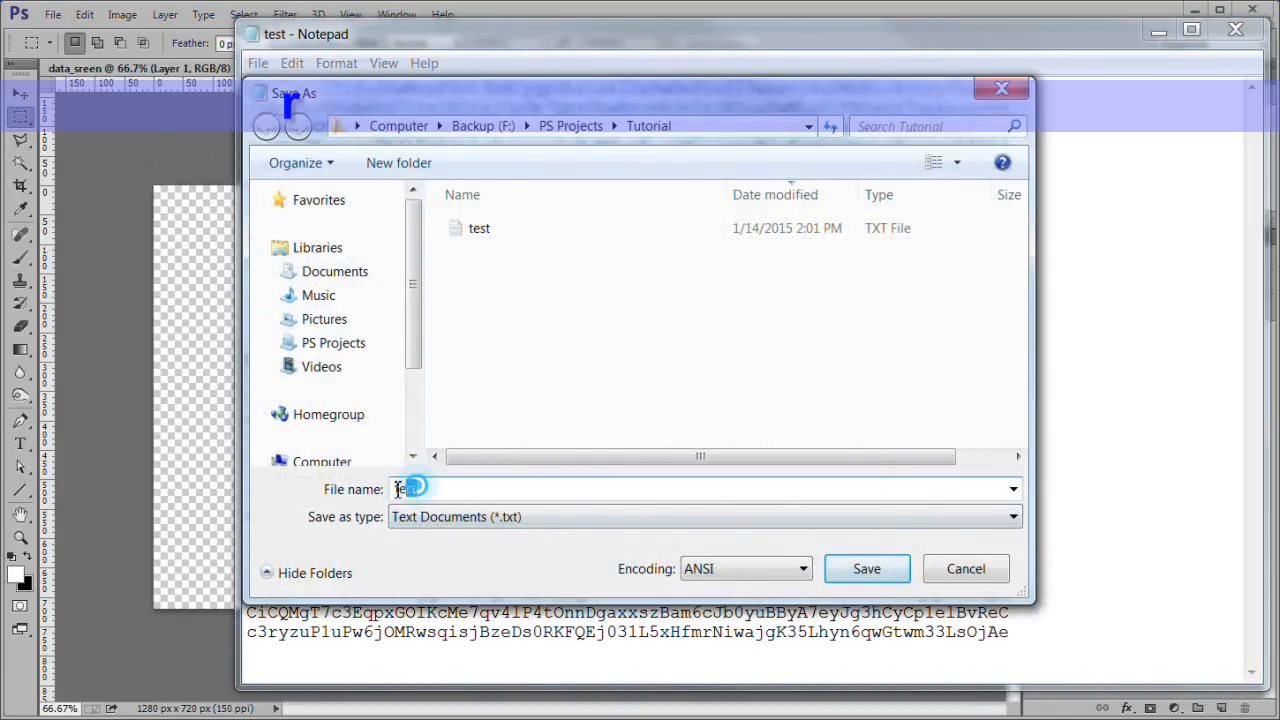
pyautogui.write('random')
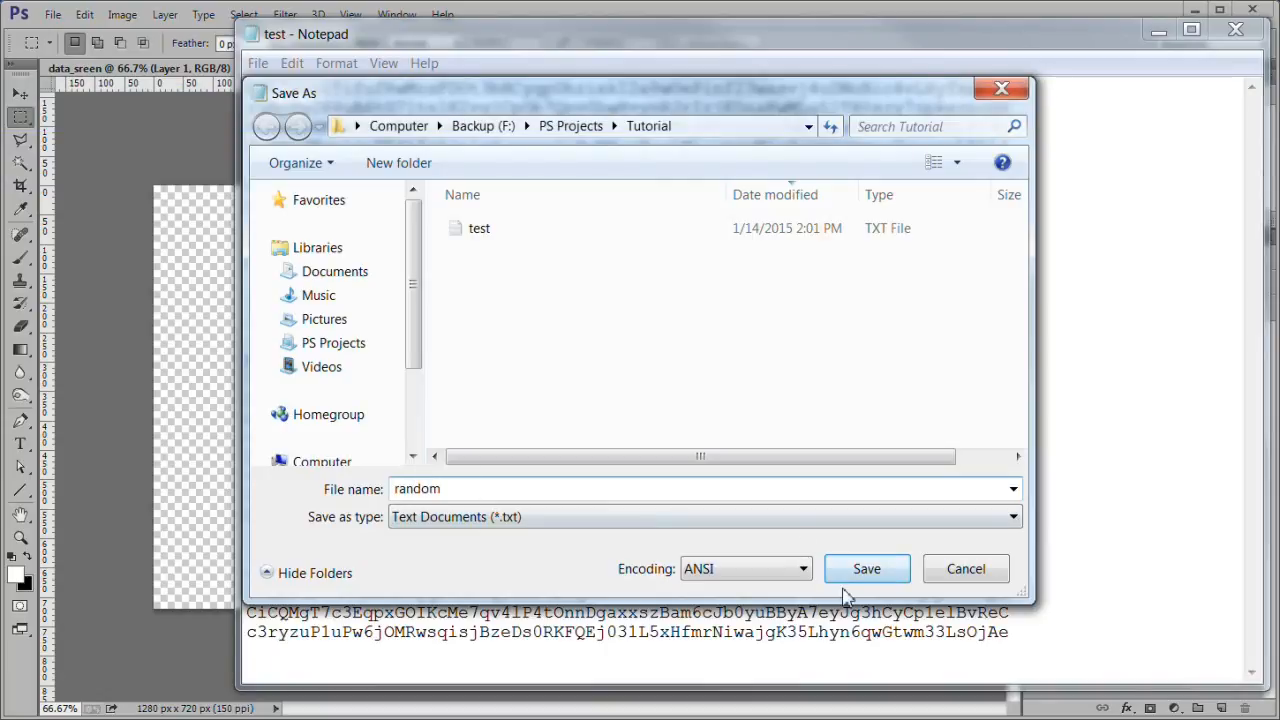
pyautogui.click(867, 569)
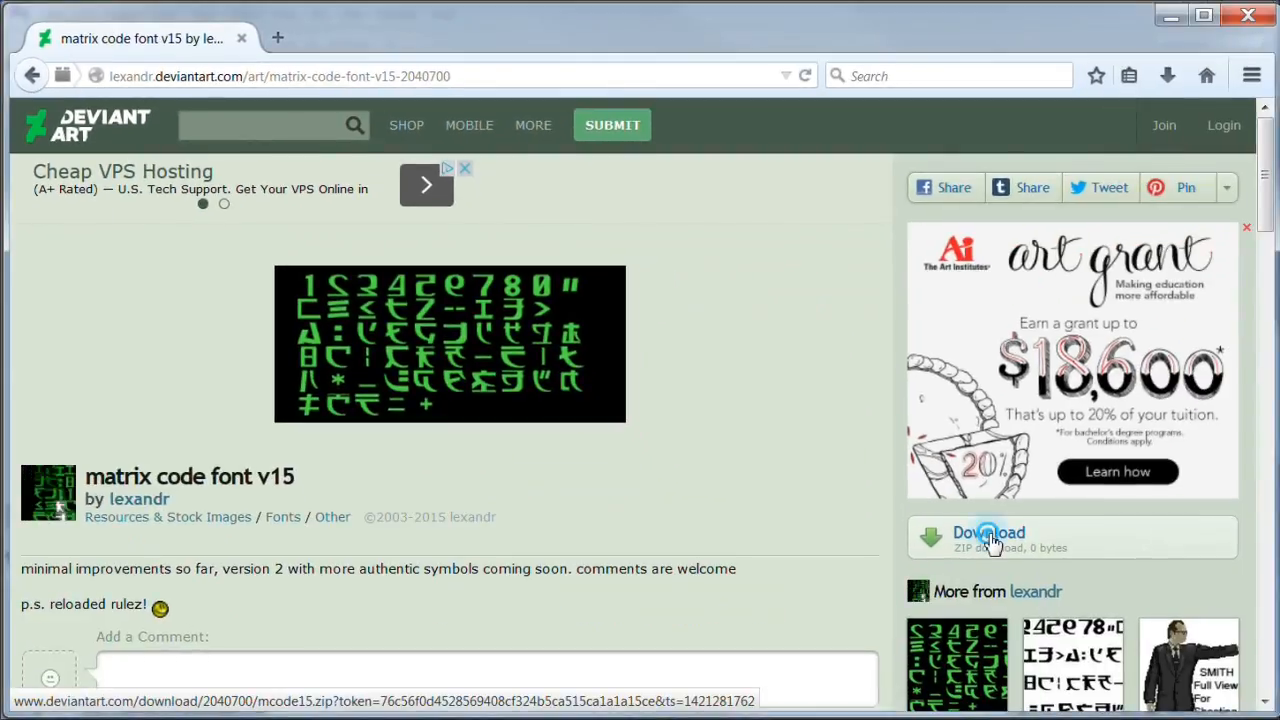
# Step: Download the matrix code font v15 from its DeviantArt page, saving the mcode15.zip file
pyautogui.click(990, 540)
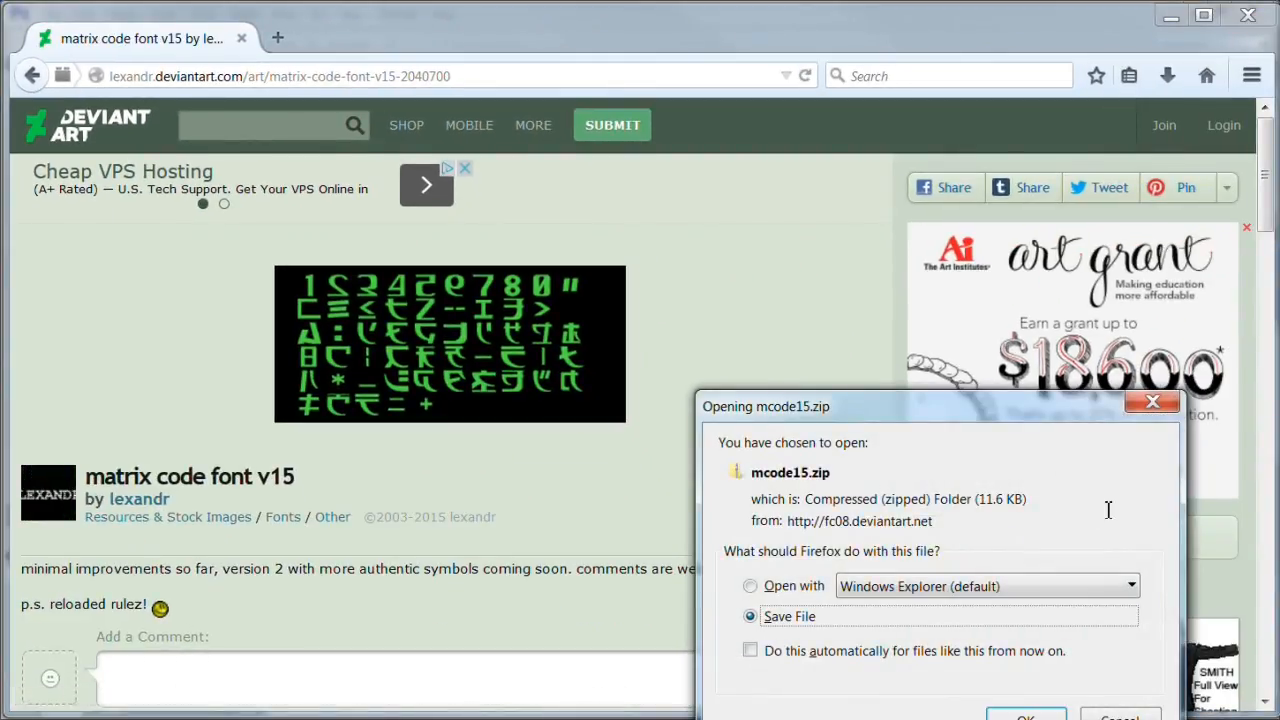
pyautogui.moveTo(1040, 406); pyautogui.dragTo(1042, 341)
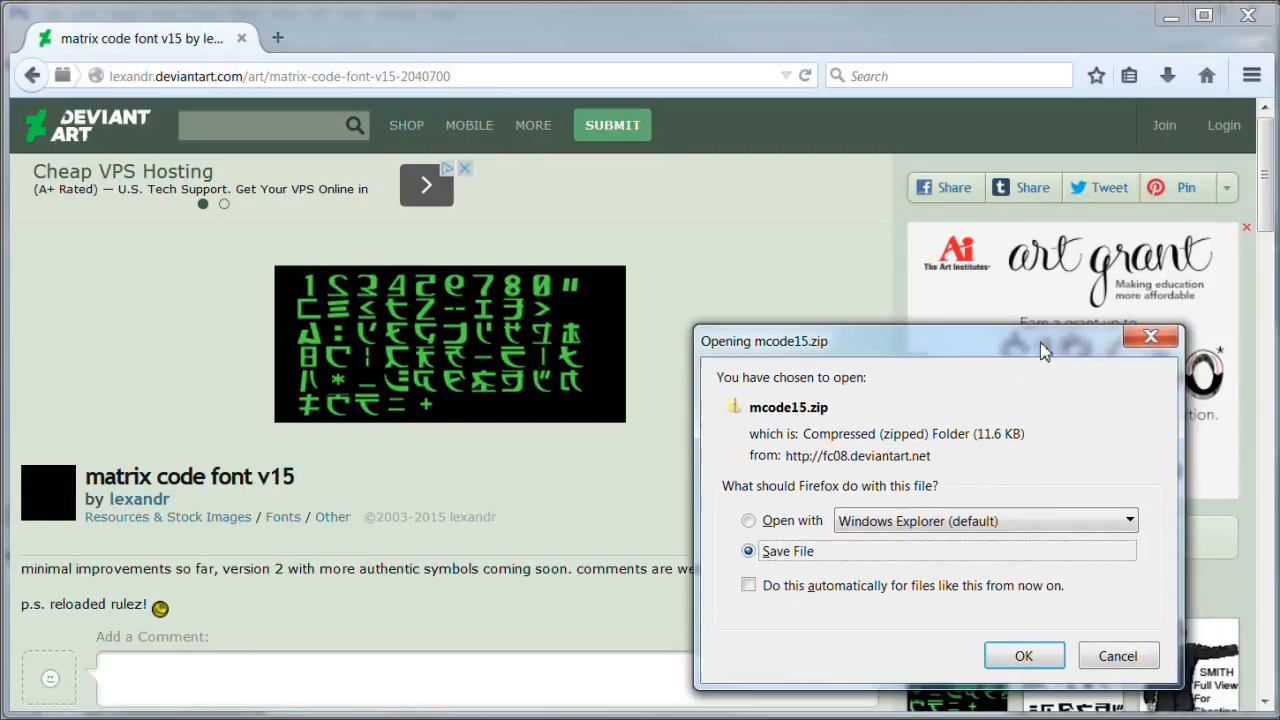
pyautogui.click(1020, 656)
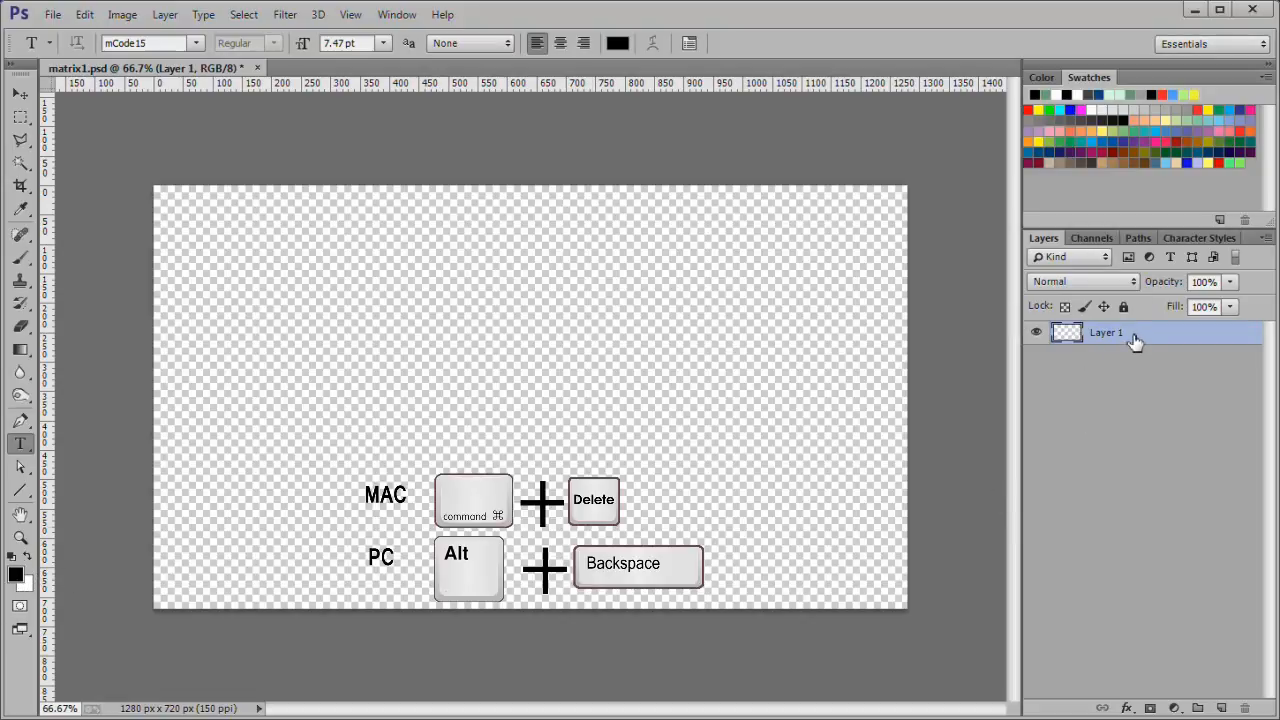
# Step: In Photoshop, fill Layer 1 with the black foreground color and rename the layer "black"
pyautogui.hotkey('alt', 'BackSpace')
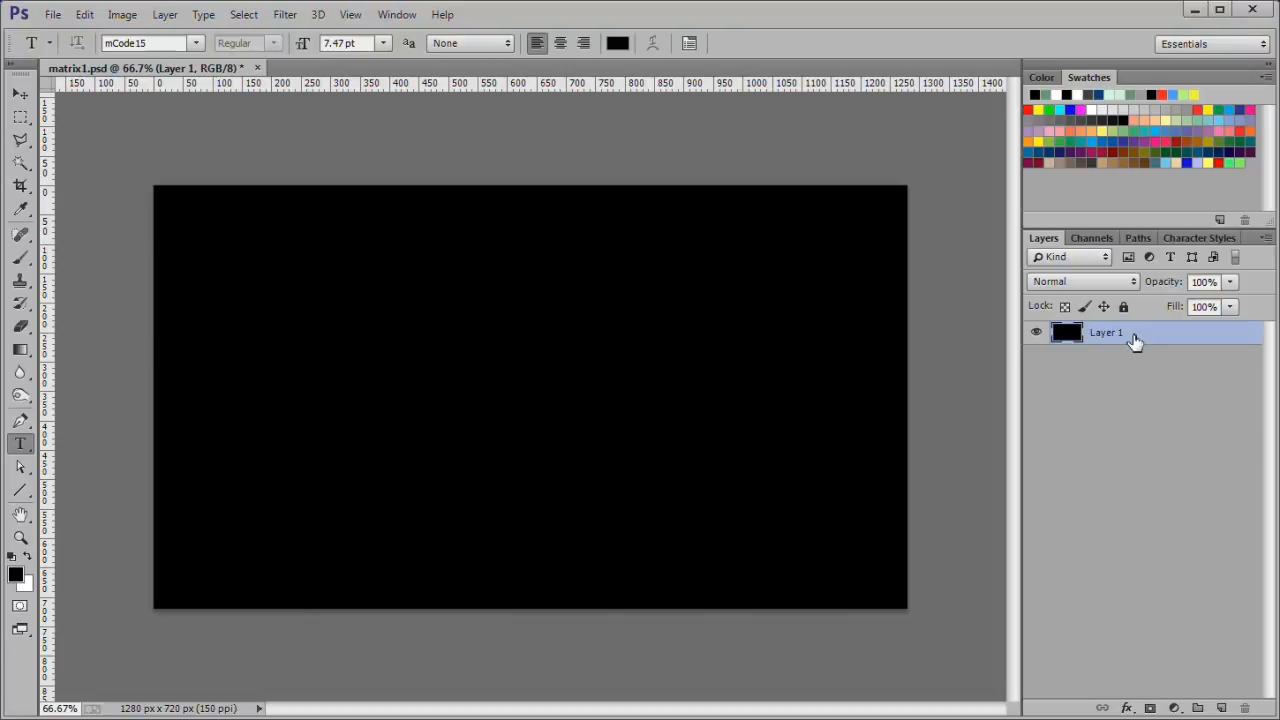
pyautogui.doubleClick(1103, 335)
pyautogui.write('black')
pyautogui.press('Return')
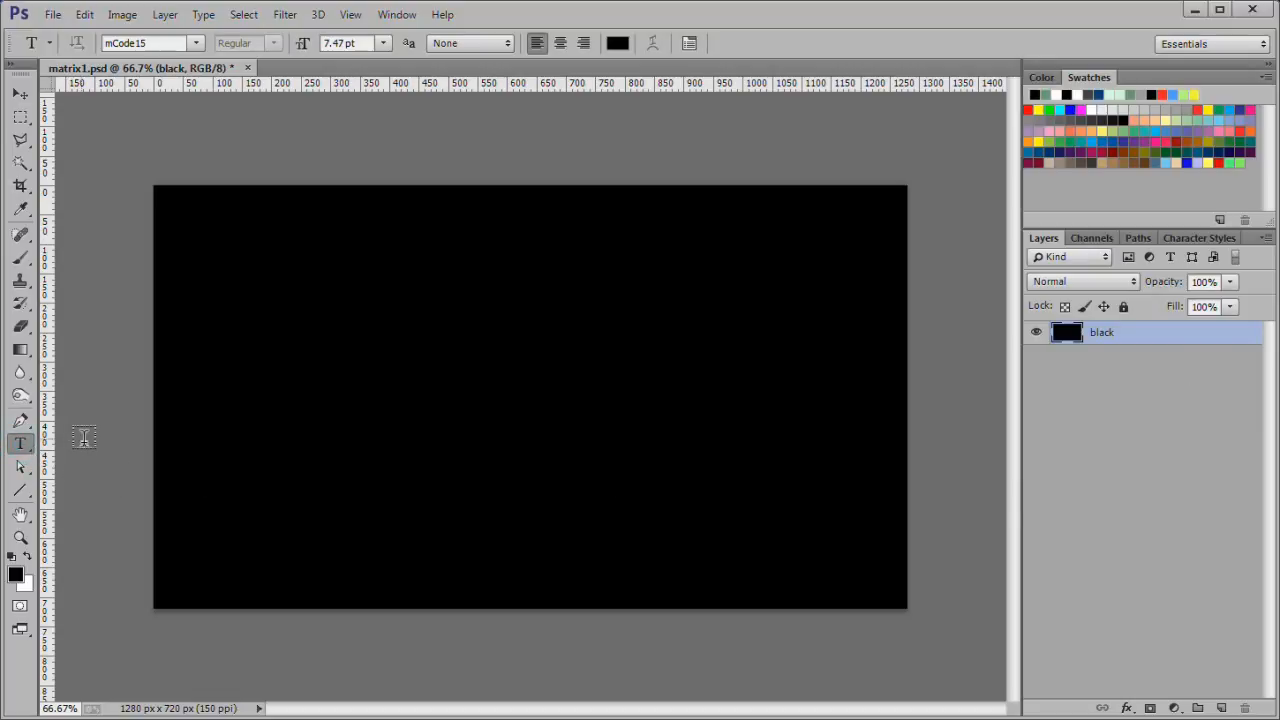
# Step: Set the Type tool's font to mCode15 and its text color to hex 669F70
pyautogui.click(195, 44)
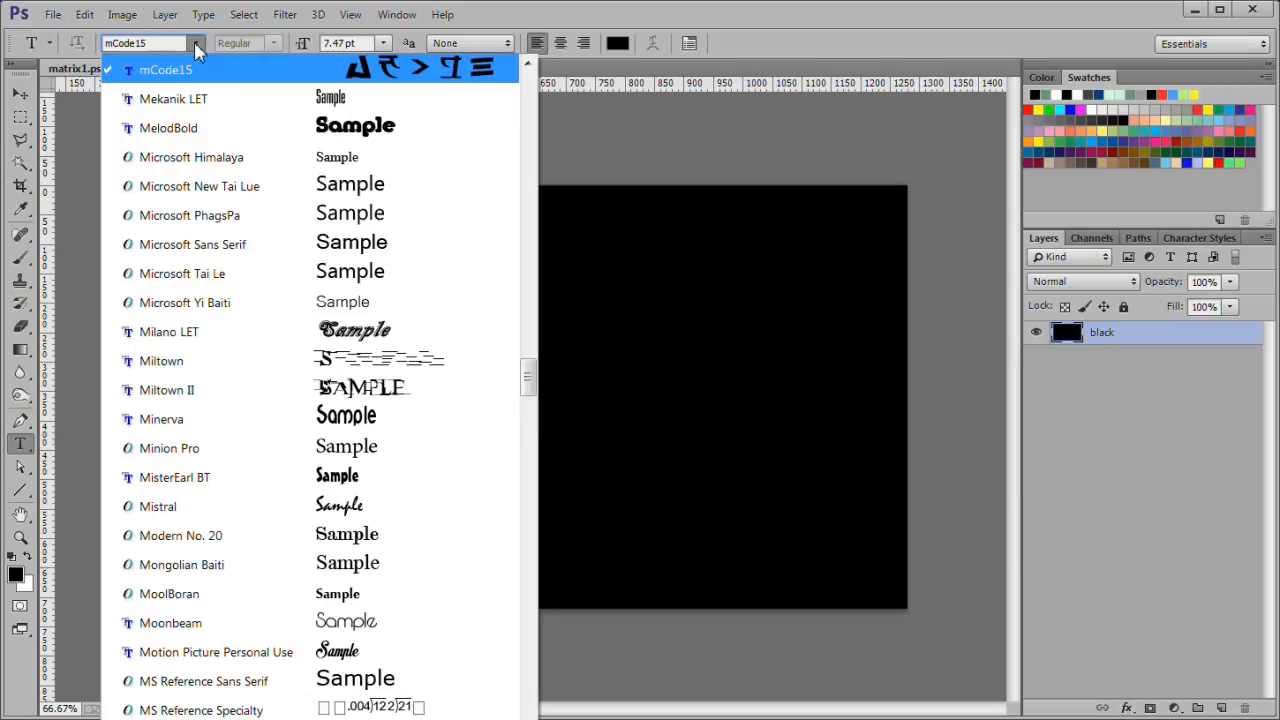
pyautogui.click(199, 72)
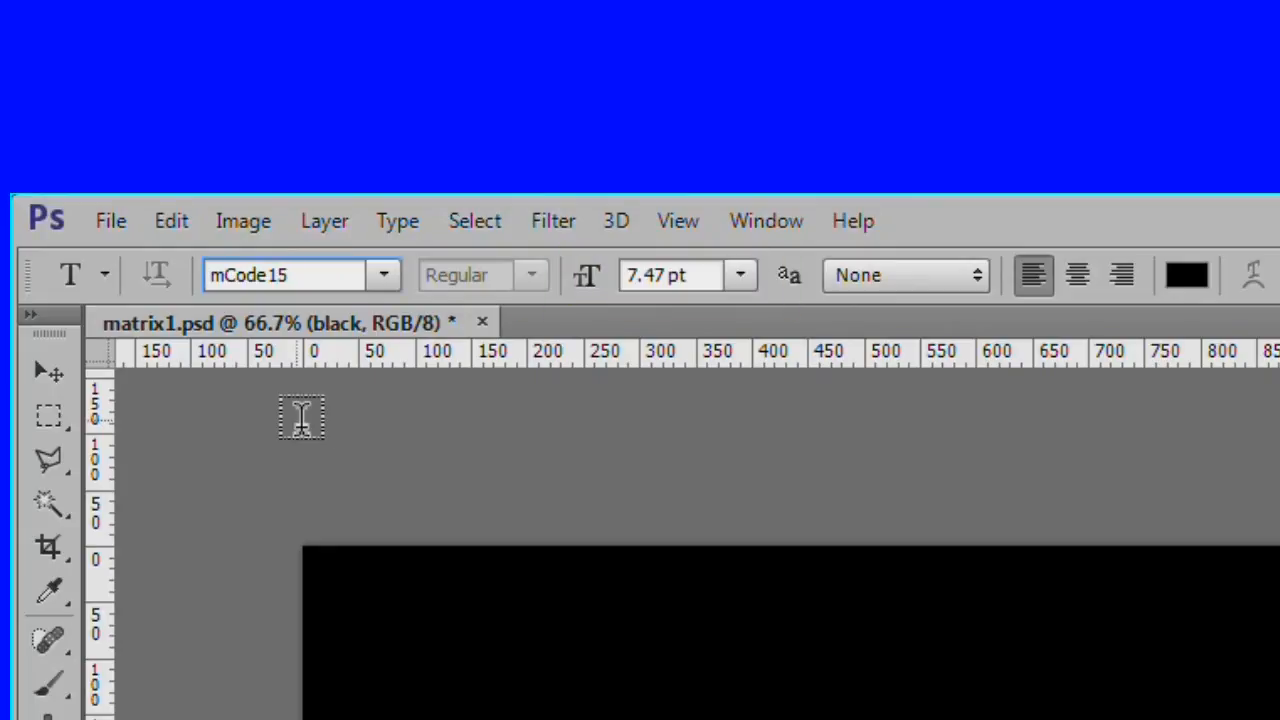
pyautogui.click(1189, 282)
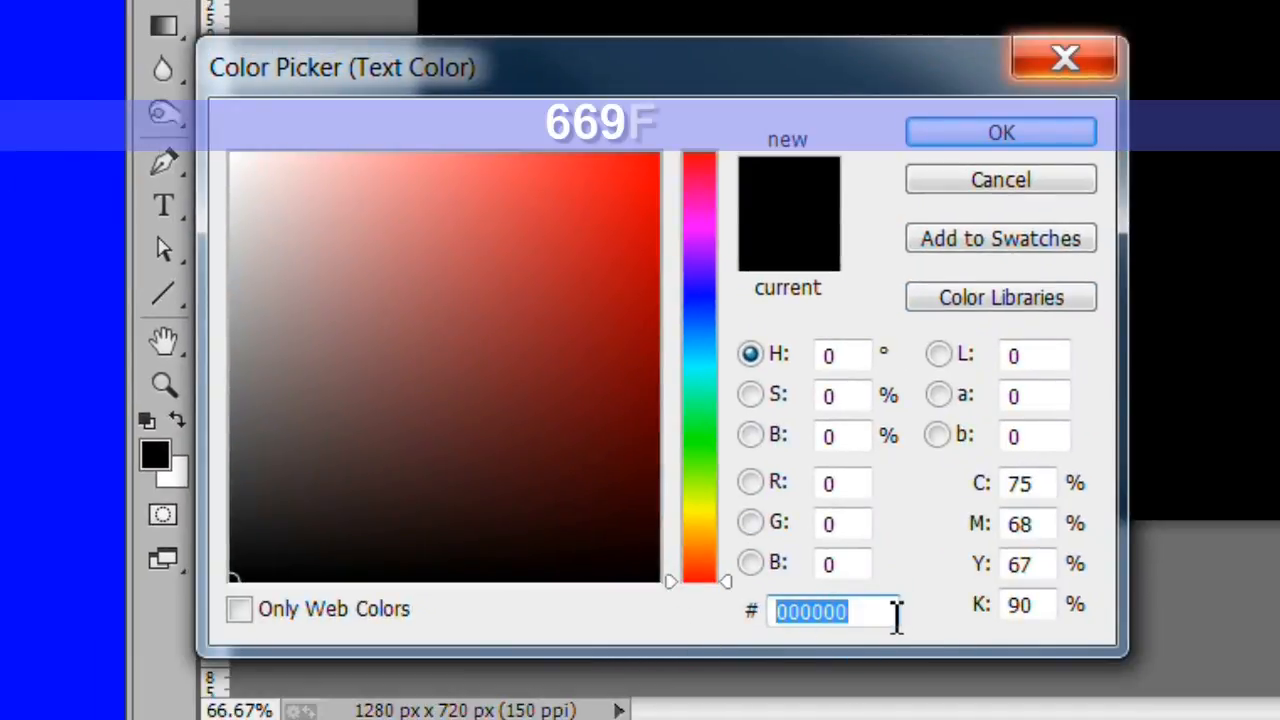
pyautogui.write('669F70')
pyautogui.press('Return')
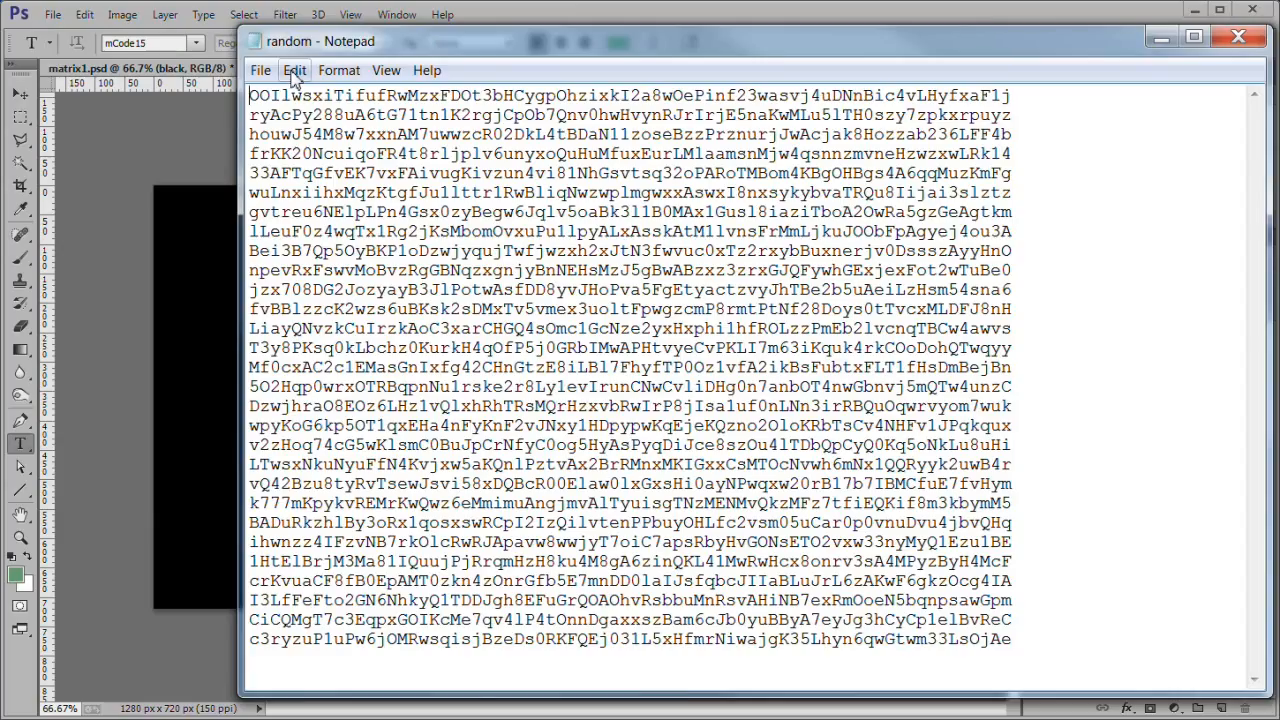
# Step: Copy all of the random text from the "random" text document and close it
pyautogui.click(295, 74)
pyautogui.click(258, 309)
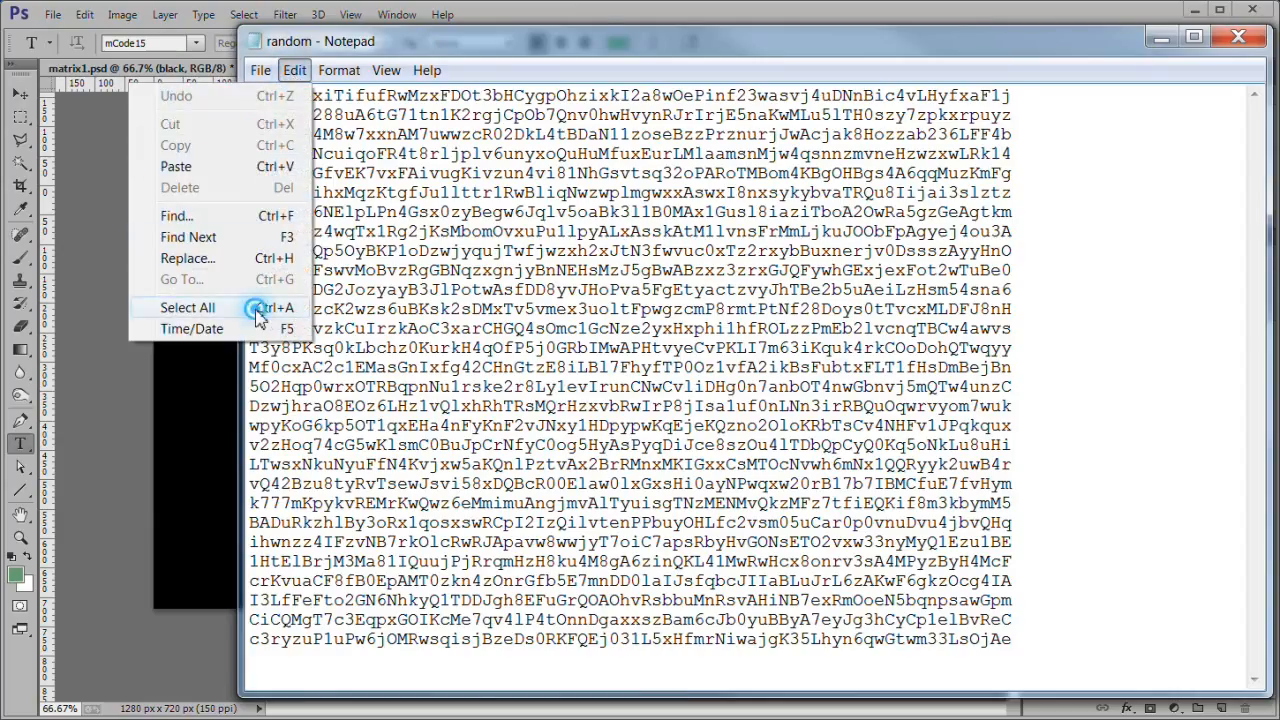
pyautogui.click(295, 72)
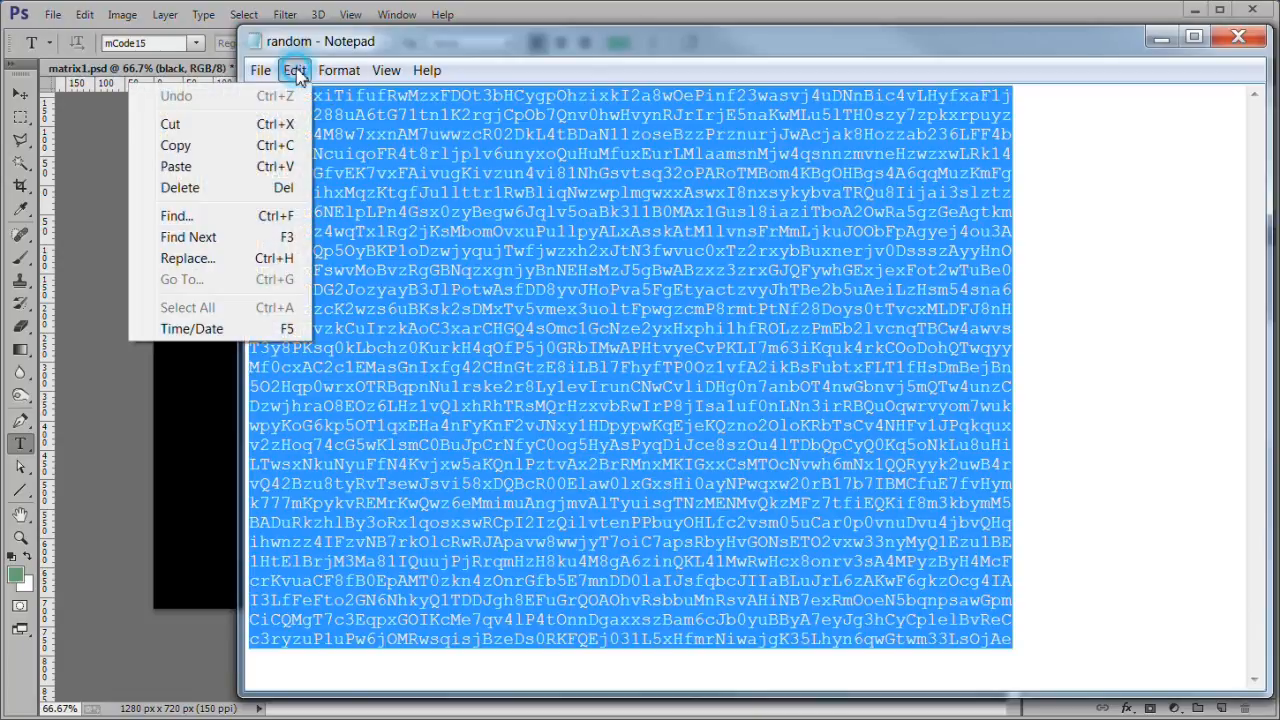
pyautogui.click(285, 147)
pyautogui.click(1041, 198)
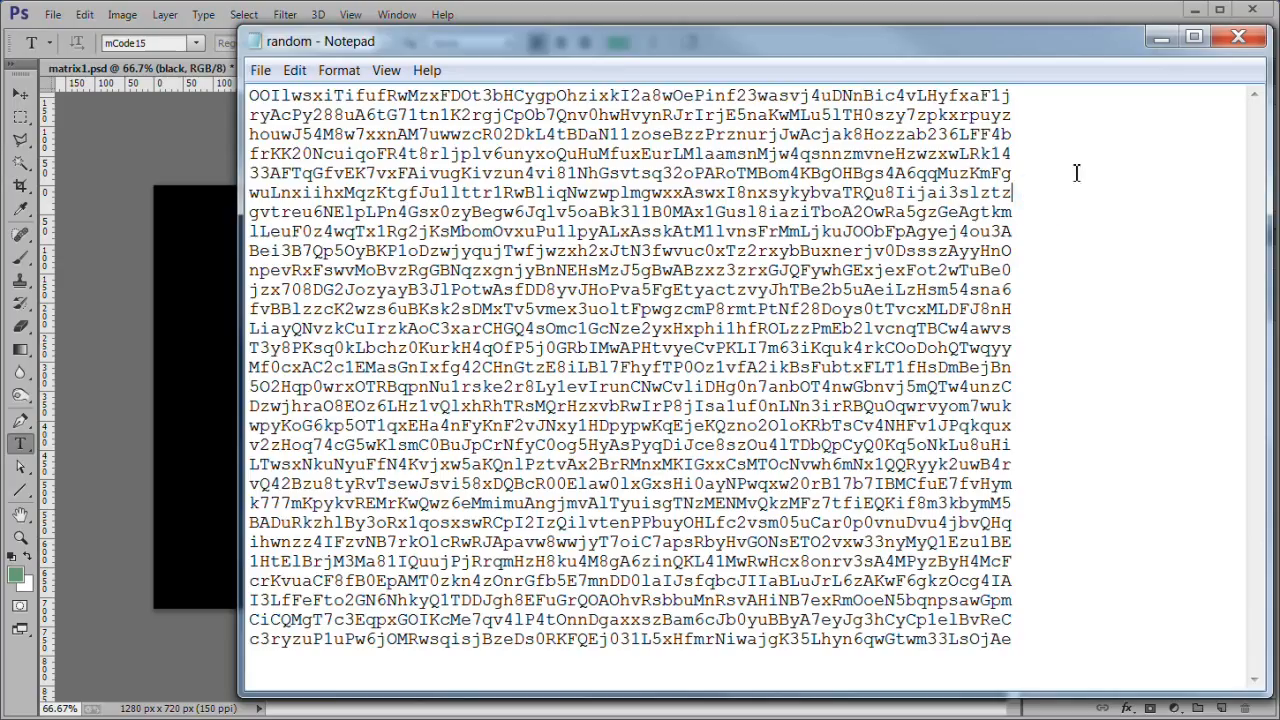
pyautogui.click(1240, 38)
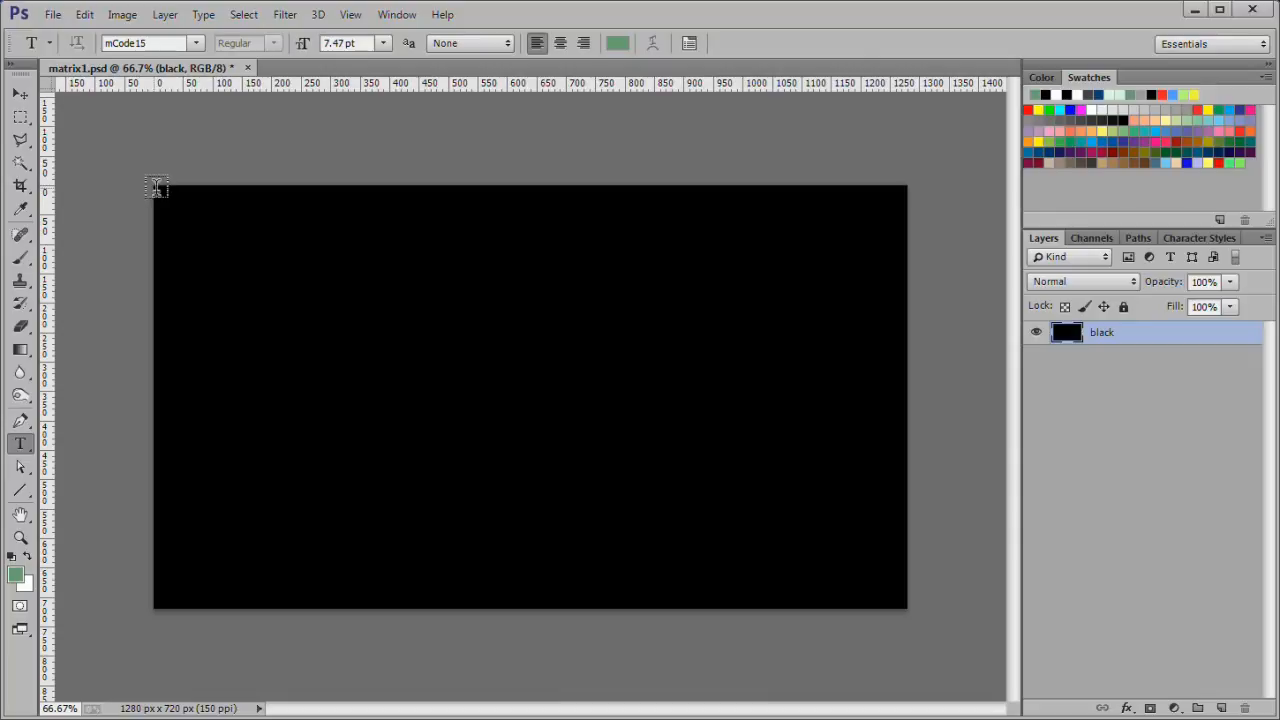
# Step: Draw a paragraph text box covering the whole black canvas, paste the copied random text into it and commit it
pyautogui.moveTo(157, 187); pyautogui.dragTo(908, 607)
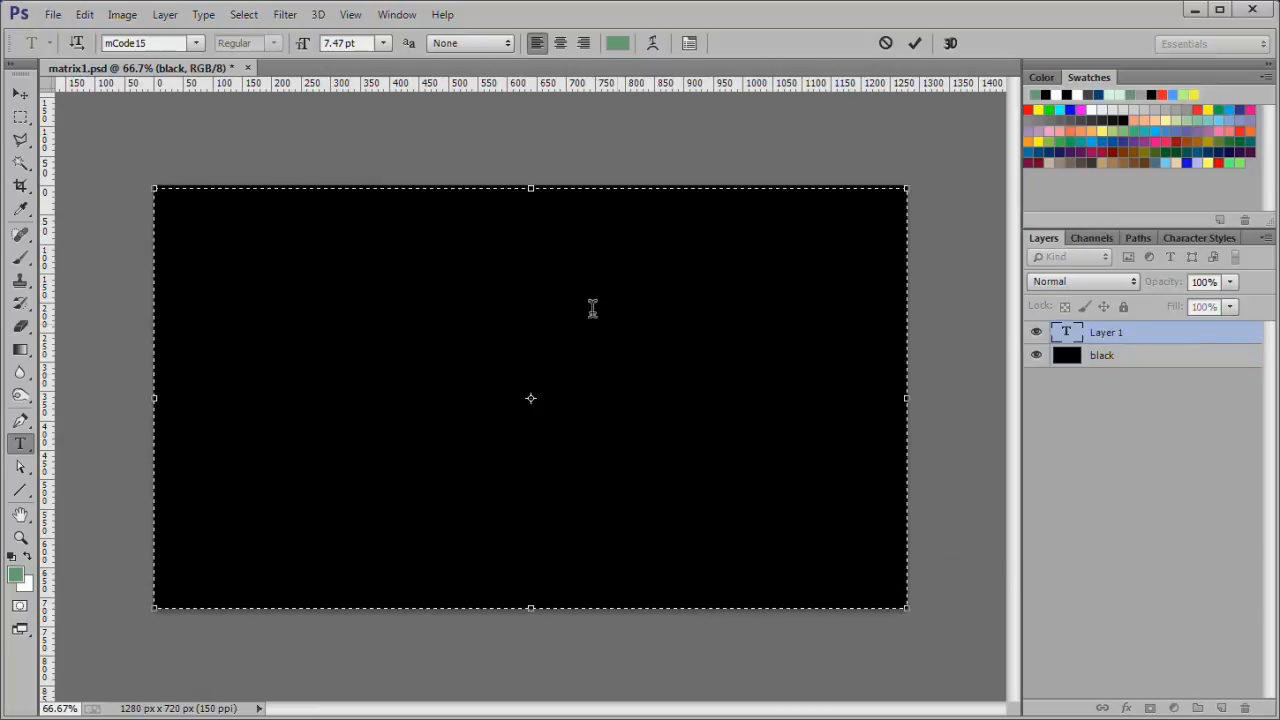
pyautogui.moveTo(533, 192); pyautogui.dragTo(531, 186)
pyautogui.click(193, 209)
pyautogui.click(85, 15)
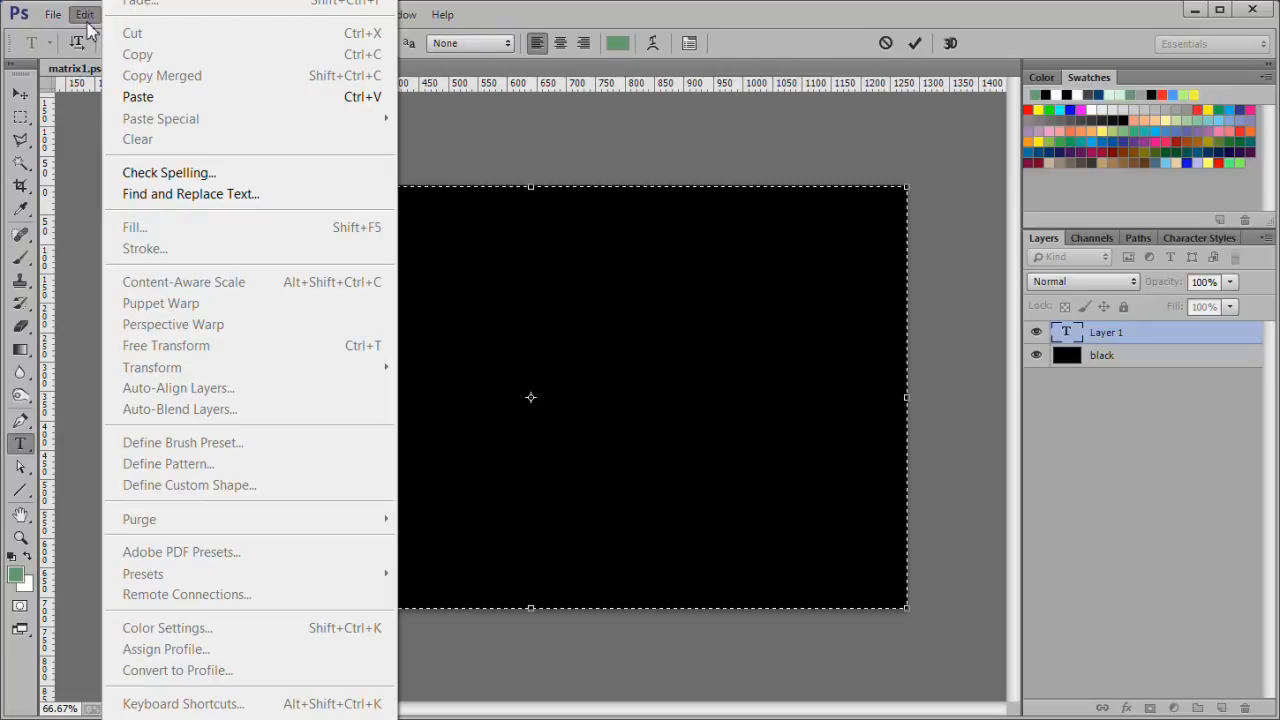
pyautogui.click(157, 96)
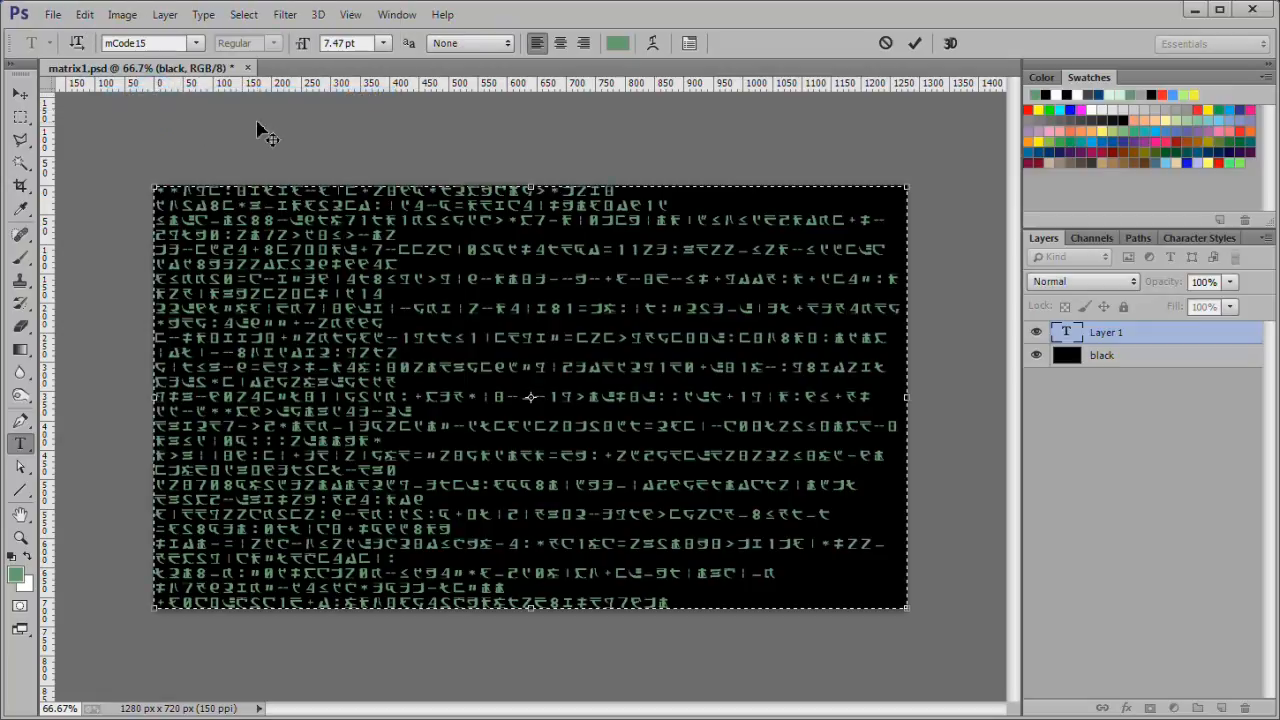
pyautogui.click(916, 43)
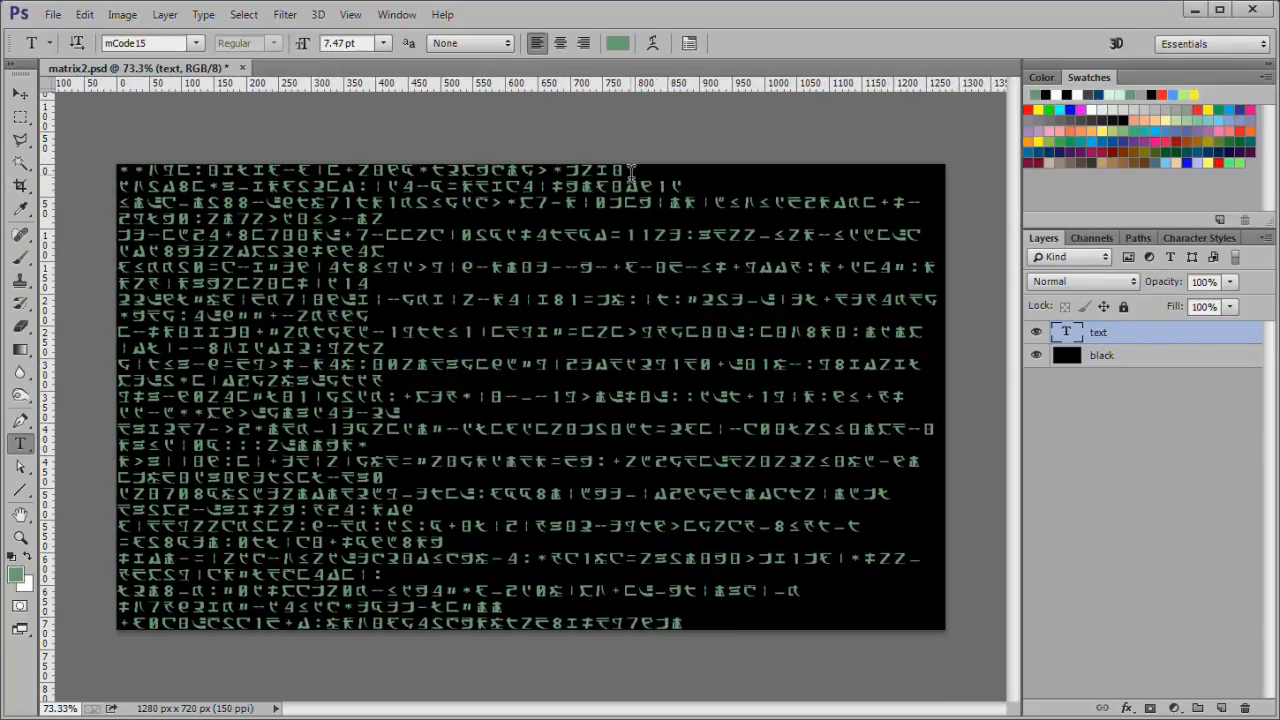
# Step: Delete the line breaks throughout the text layer so the characters fill each row to full width, commit the text and save the document
pyautogui.click(631, 172)
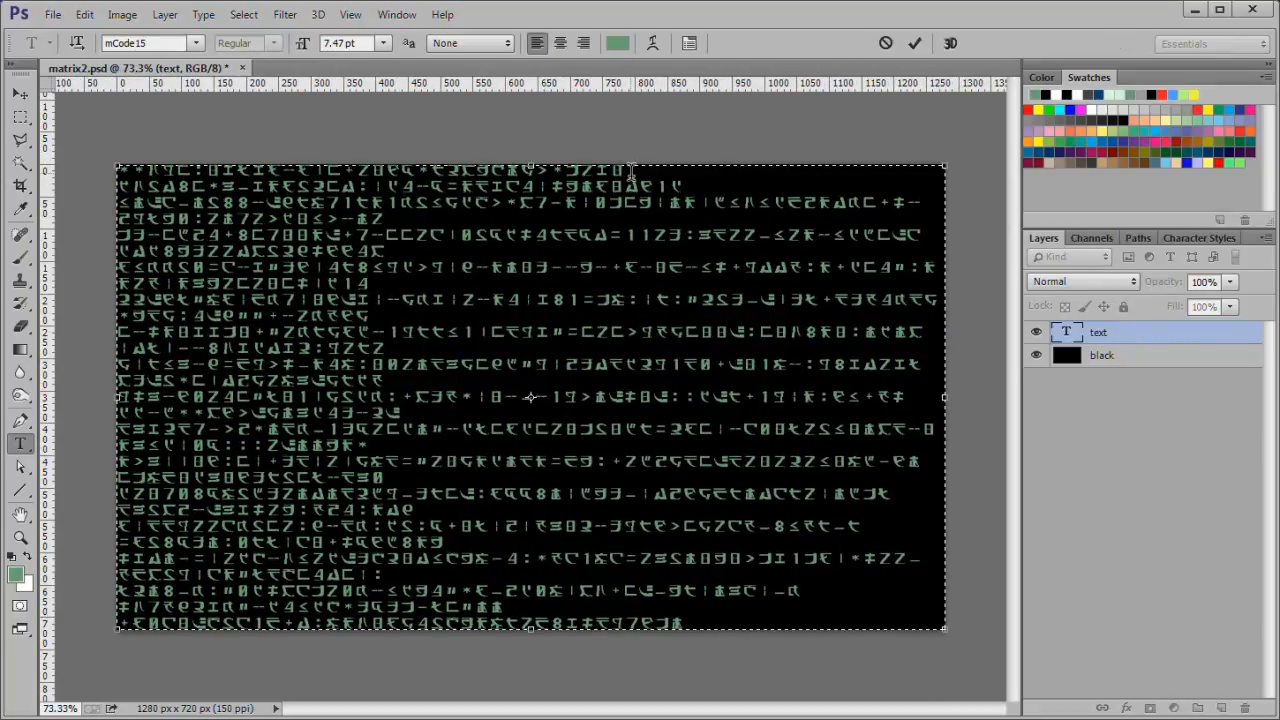
pyautogui.press('Delete')
pyautogui.click(360, 191)
pyautogui.press('Delete')
pyautogui.click(157, 192)
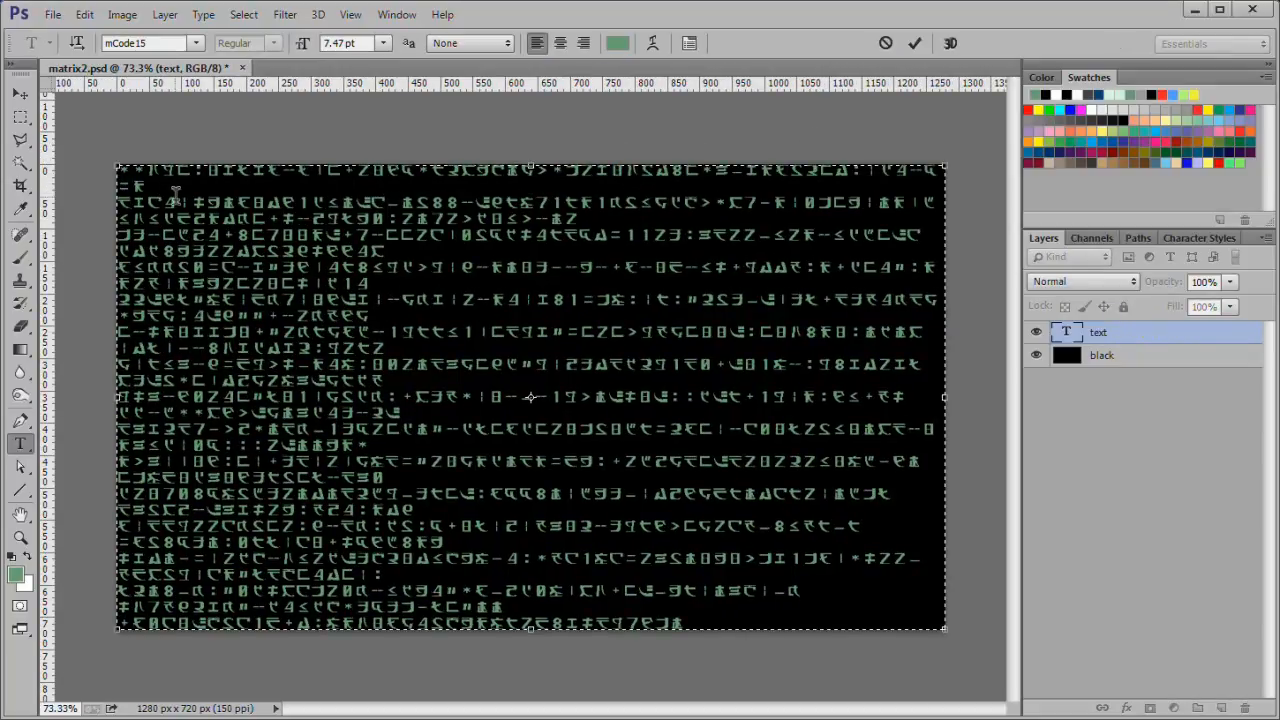
pyautogui.press('Delete')
pyautogui.click(577, 200)
pyautogui.press('Delete')
pyautogui.click(820, 218)
pyautogui.press('Delete')
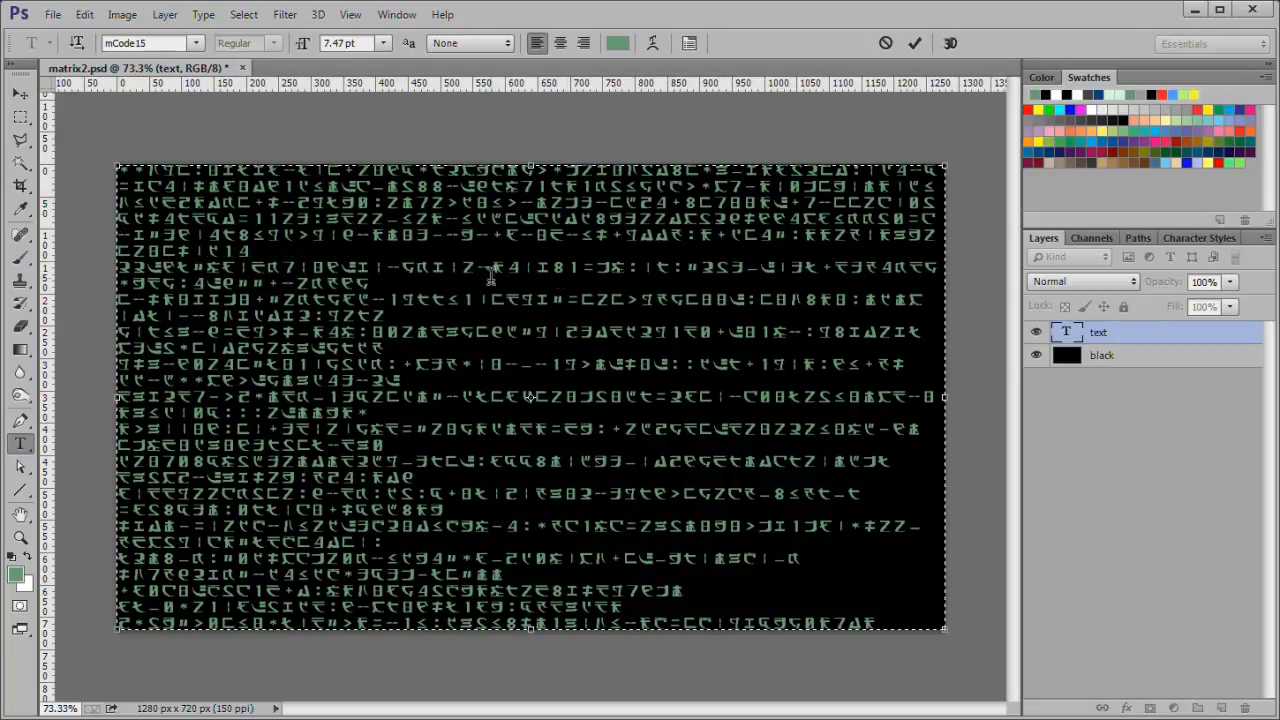
pyautogui.click(258, 252)
pyautogui.press('Delete')
pyautogui.click(506, 267)
pyautogui.press('Delete')
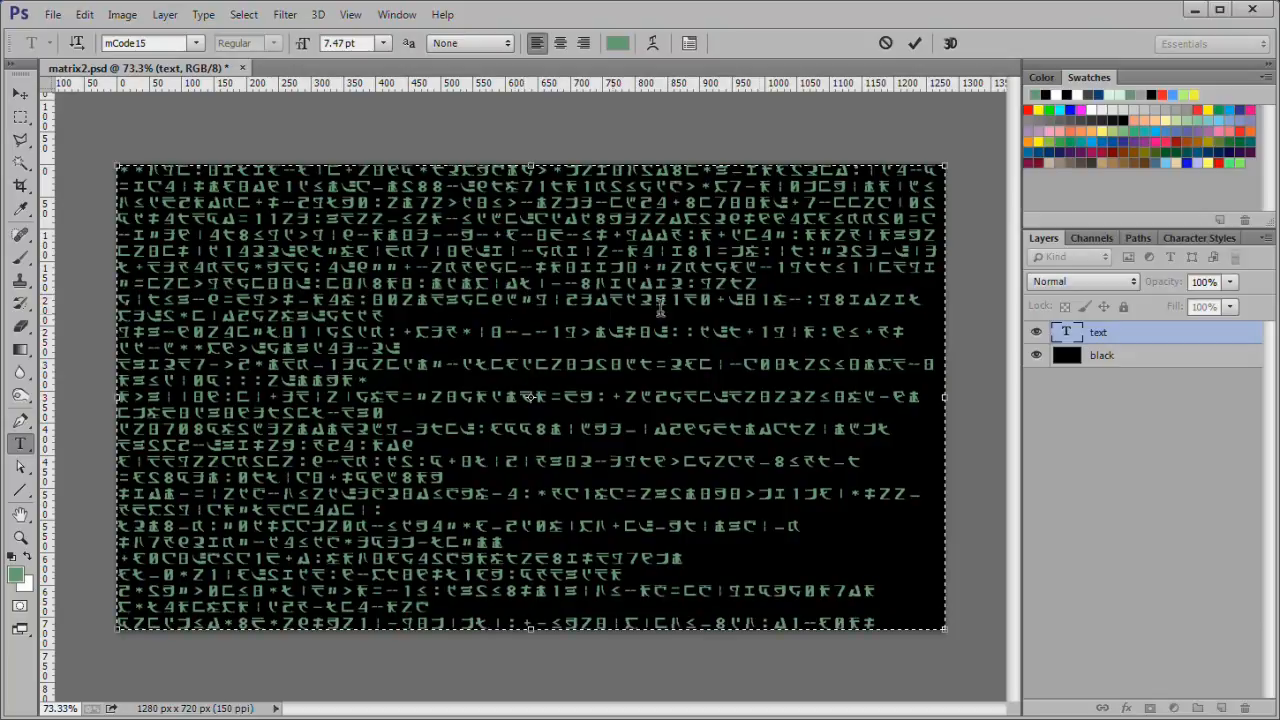
pyautogui.click(764, 285)
pyautogui.press('Delete')
pyautogui.click(198, 314)
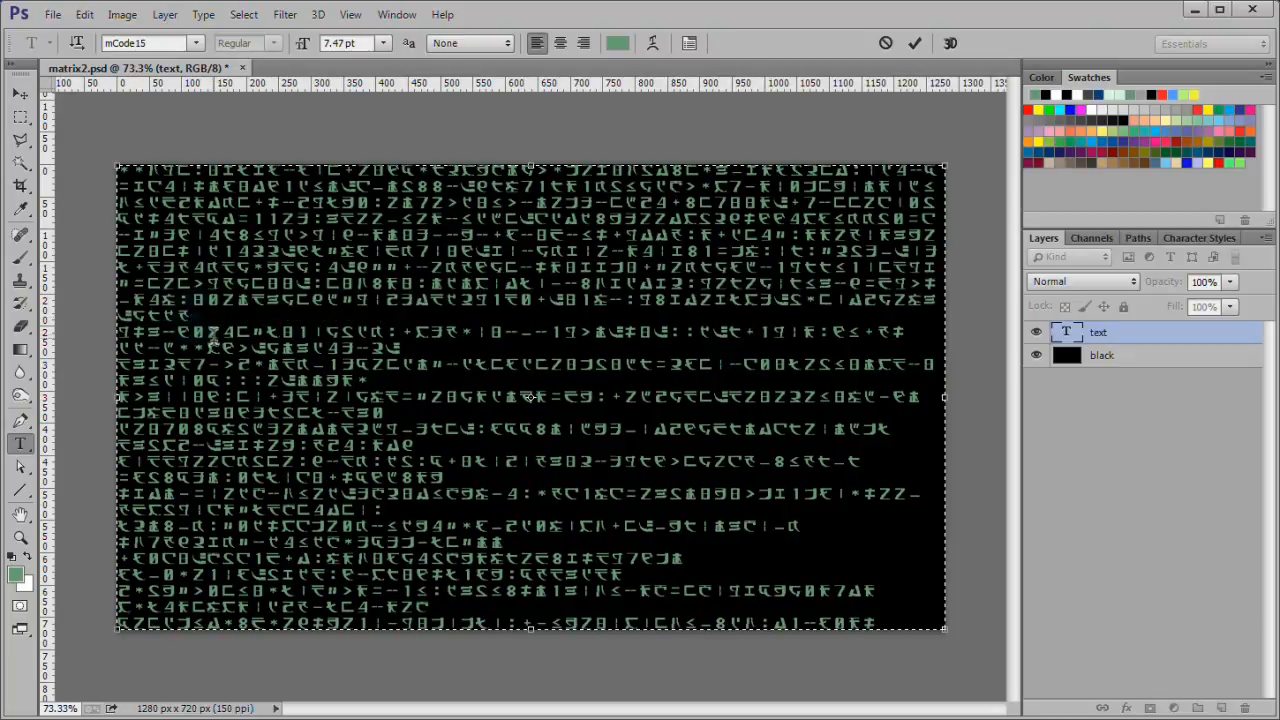
pyautogui.press('Delete')
pyautogui.click(450, 331)
pyautogui.press('Delete')
pyautogui.click(465, 349)
pyautogui.press('Delete')
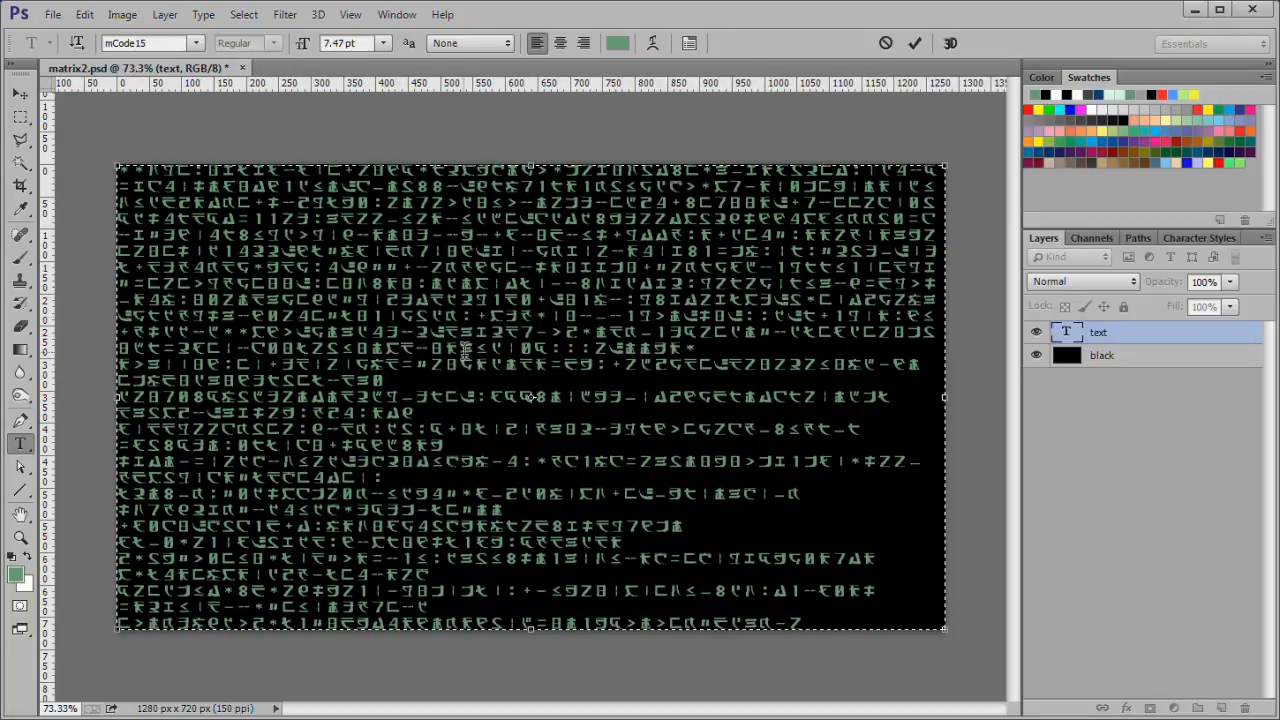
pyautogui.click(703, 347)
pyautogui.press('Delete')
pyautogui.click(178, 385)
pyautogui.press('Delete')
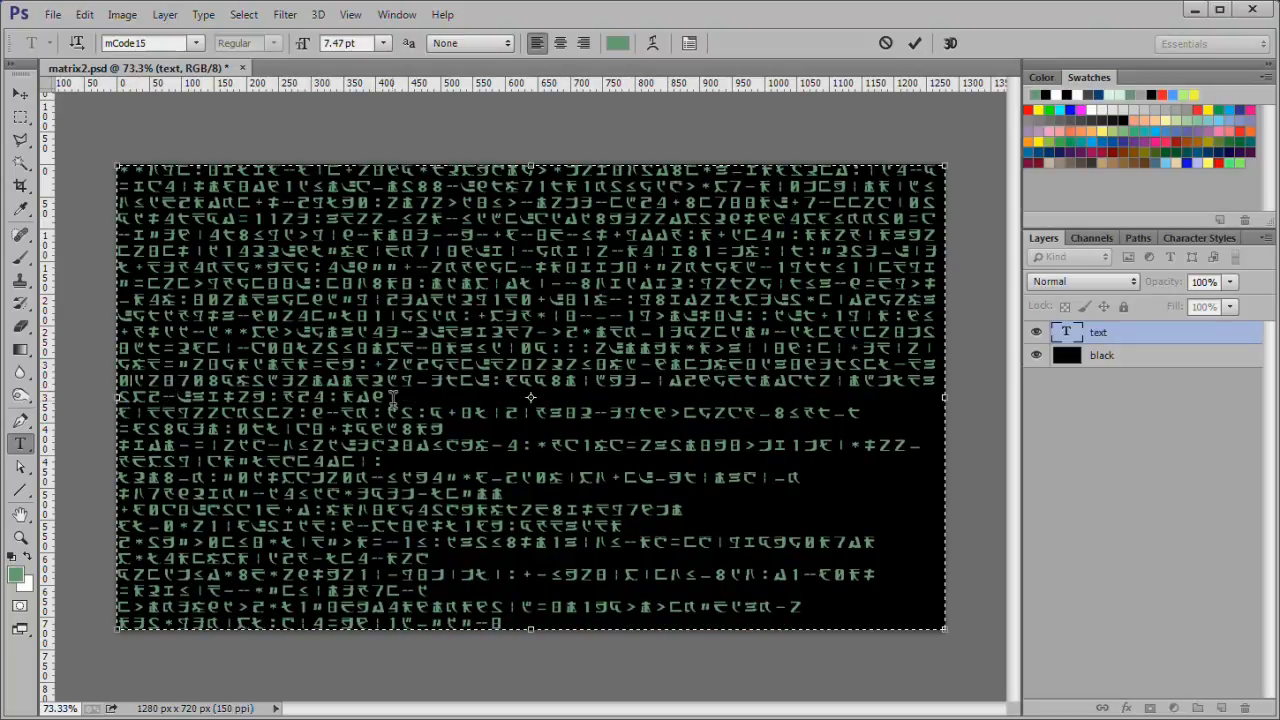
pyautogui.click(393, 398)
pyautogui.press('Delete')
pyautogui.click(642, 413)
pyautogui.press('Delete')
pyautogui.click(894, 433)
pyautogui.press('Delete')
pyautogui.click(326, 461)
pyautogui.press('Delete')
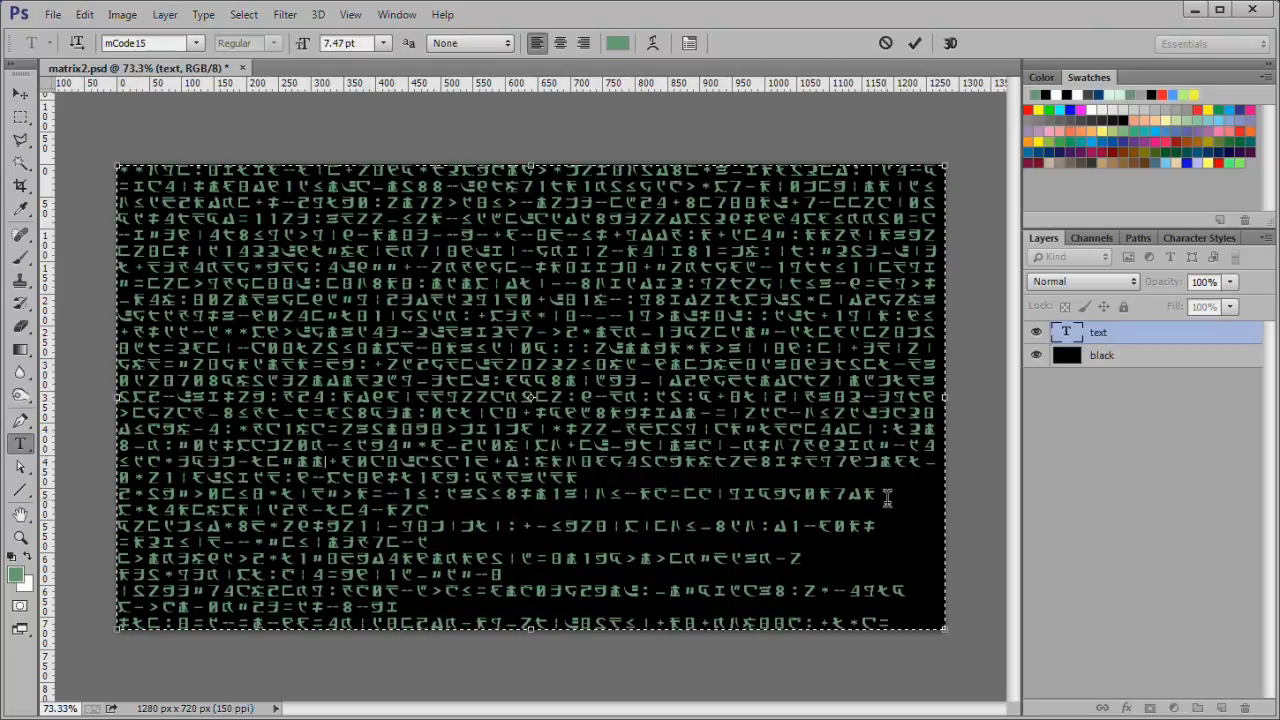
pyautogui.click(602, 483)
pyautogui.press('Delete')
pyautogui.click(838, 496)
pyautogui.press('Delete')
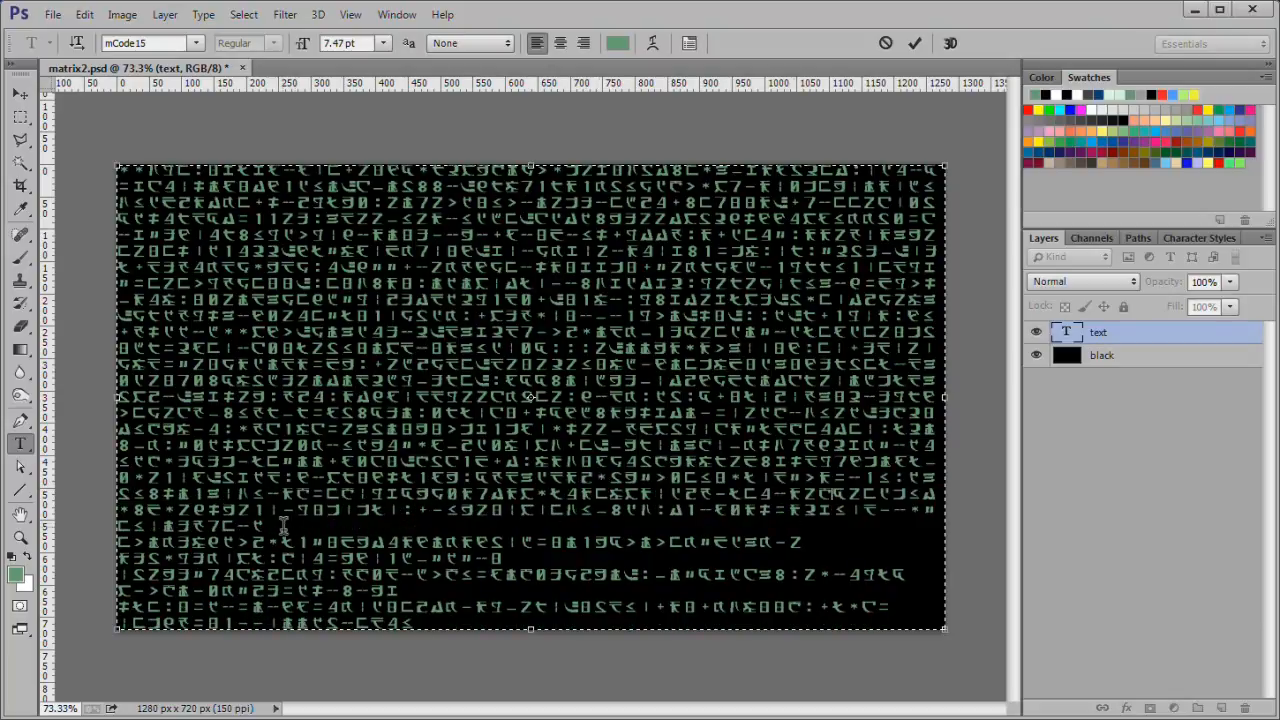
pyautogui.click(311, 528)
pyautogui.press('Delete')
pyautogui.click(552, 544)
pyautogui.press('Delete')
pyautogui.click(776, 560)
pyautogui.press('Delete')
pyautogui.click(213, 590)
pyautogui.press('Delete')
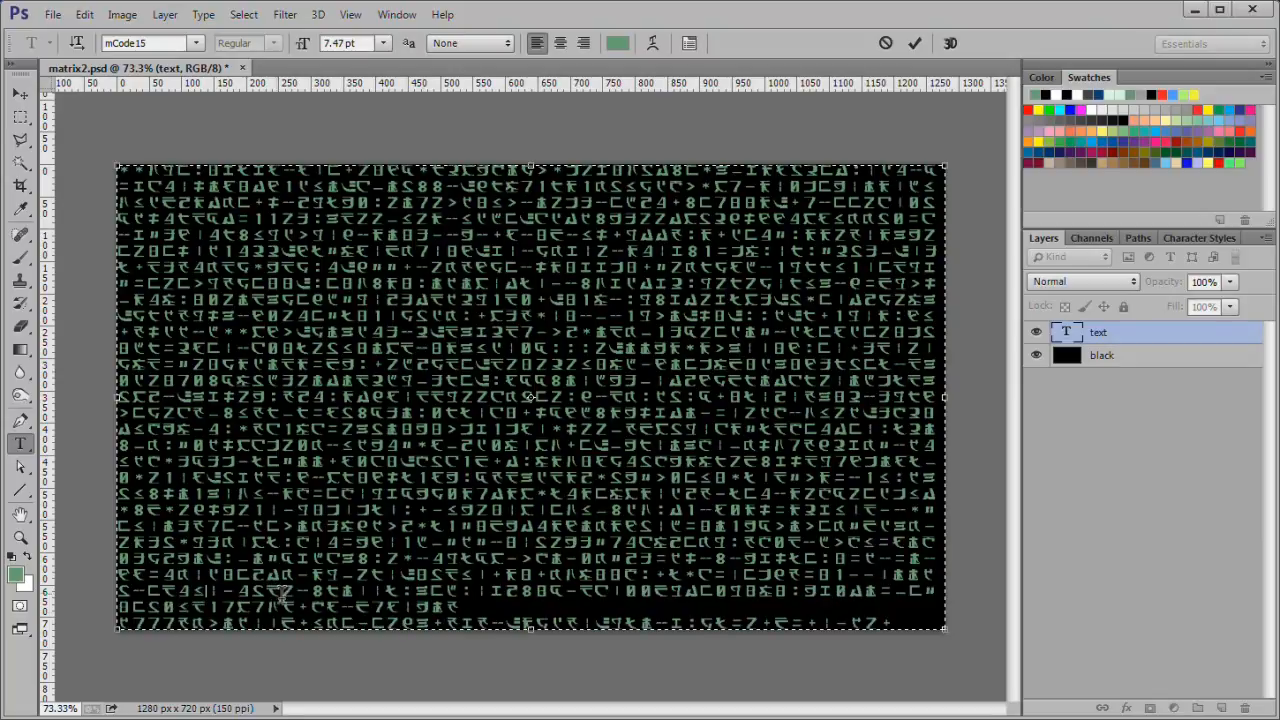
pyautogui.click(567, 606)
pyautogui.press('Delete')
pyautogui.click(720, 625)
pyautogui.press('Delete')
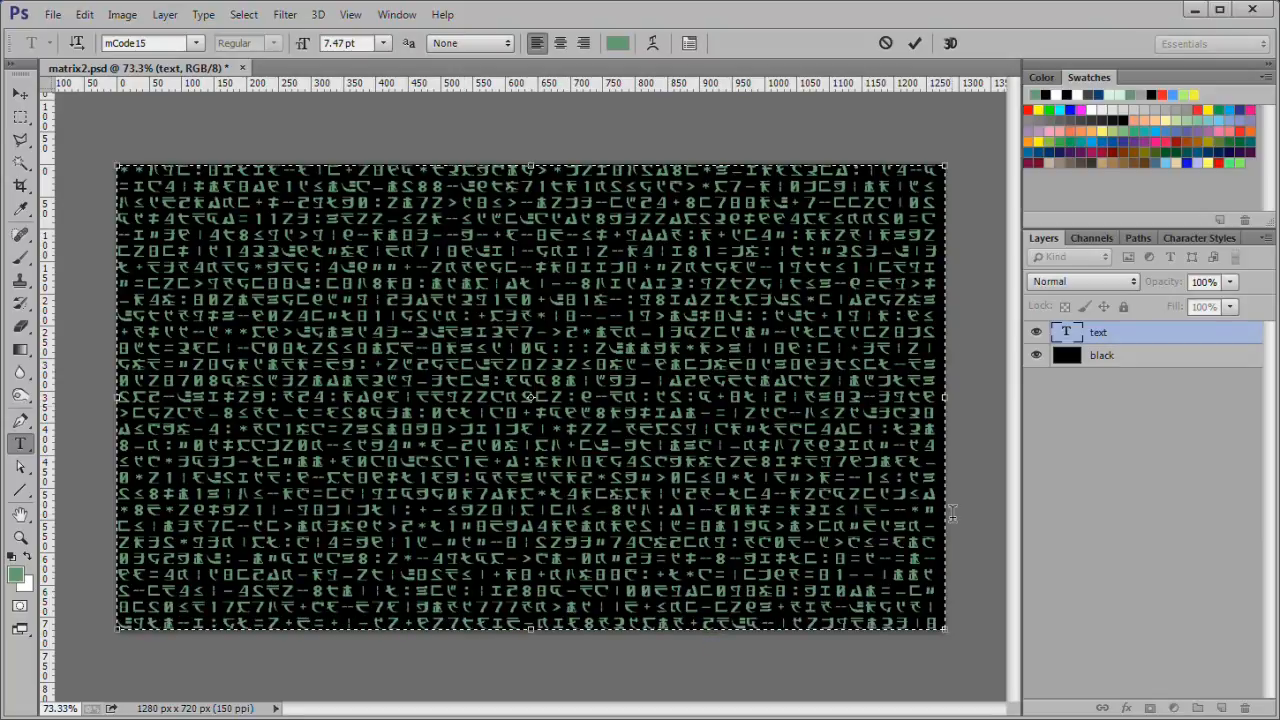
pyautogui.click(915, 45)
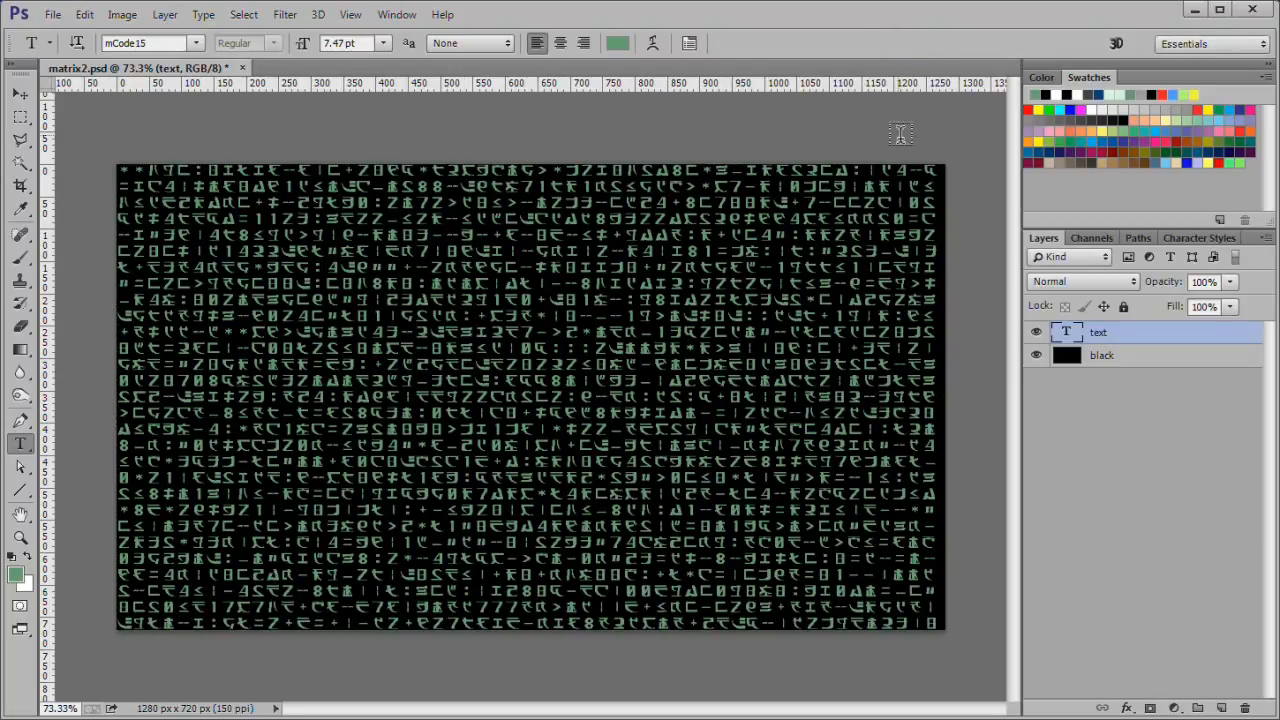
pyautogui.hotkey('ctrl', 's')
# Step: Nudge the text layer a few pixels to the right with the Move tool to center it over the canvas
pyautogui.press('v')
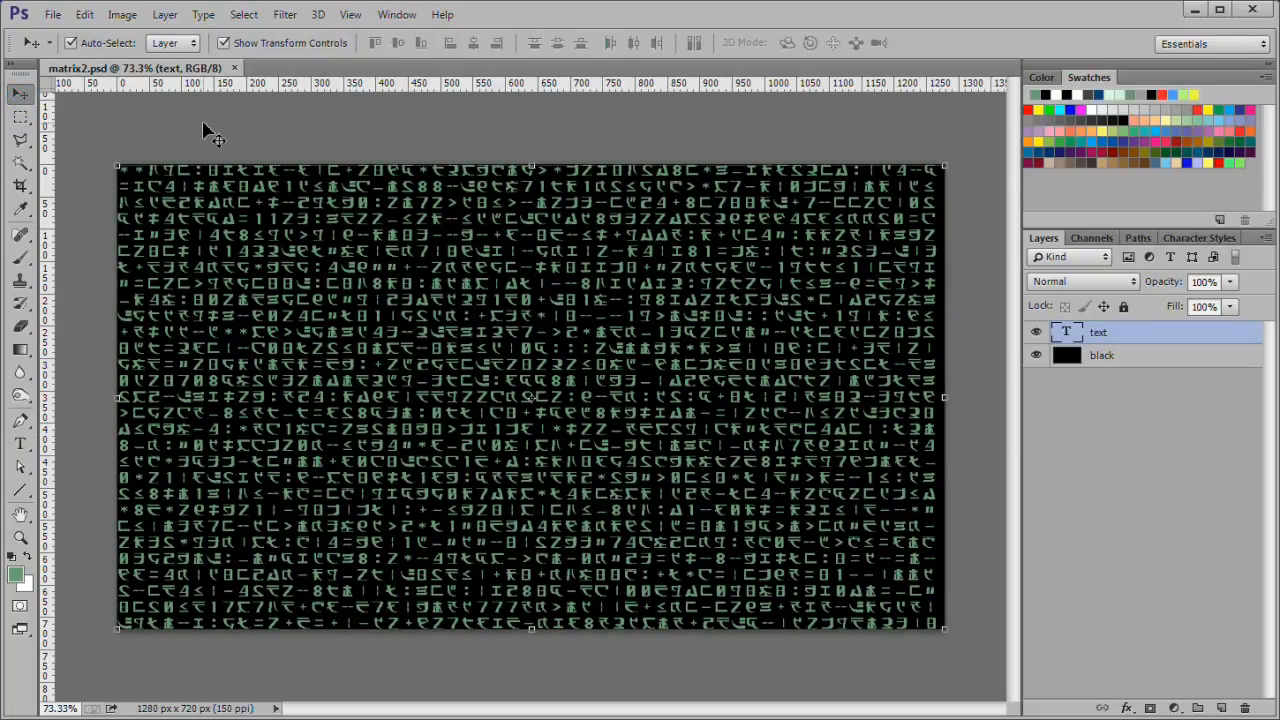
pyautogui.press('Right')
pyautogui.press('Right')
pyautogui.press('Right')
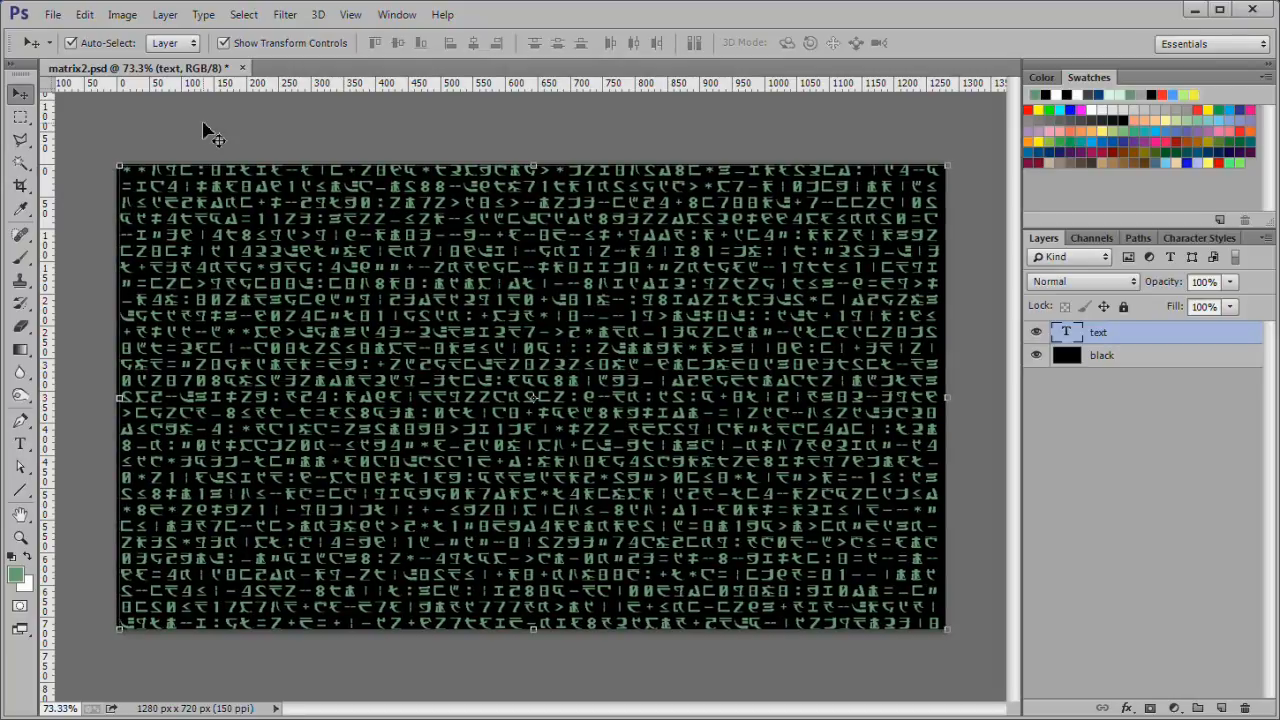
pyautogui.press('Right')
pyautogui.press('Right')
pyautogui.press('Right')
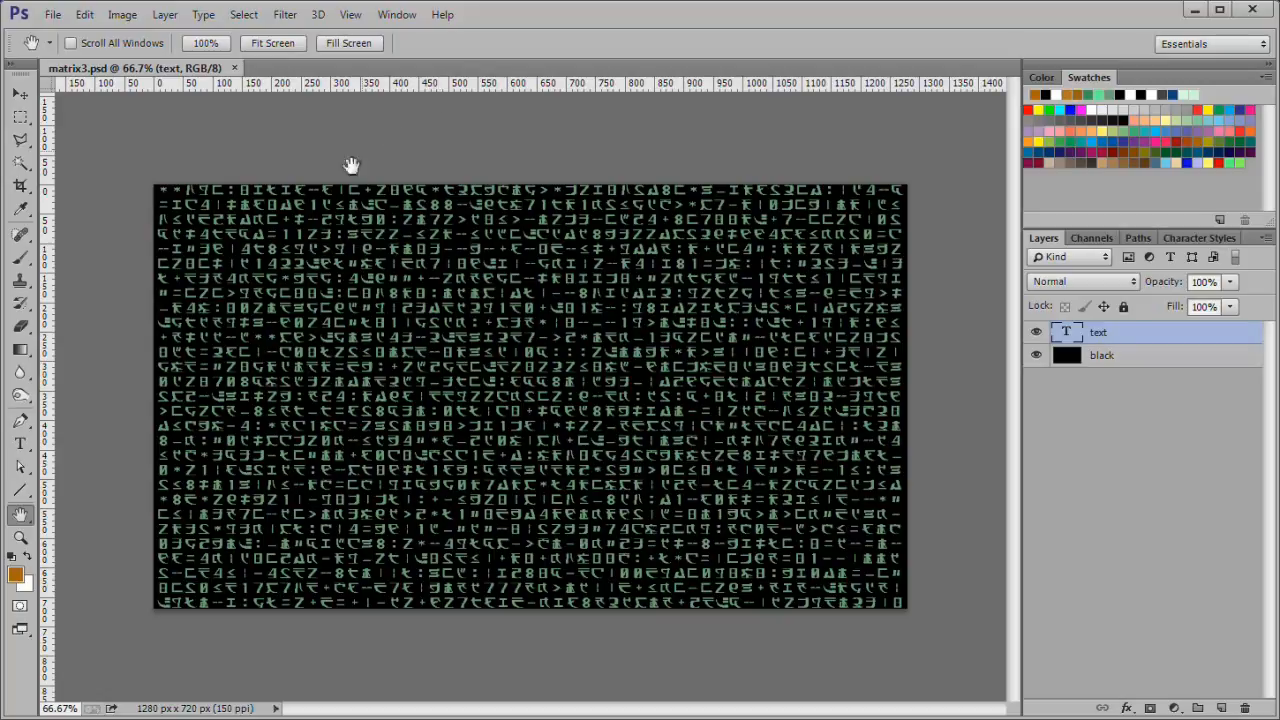
# Step: Duplicate the text layer and rename the copy "text2"
pyautogui.doubleClick(21, 515)
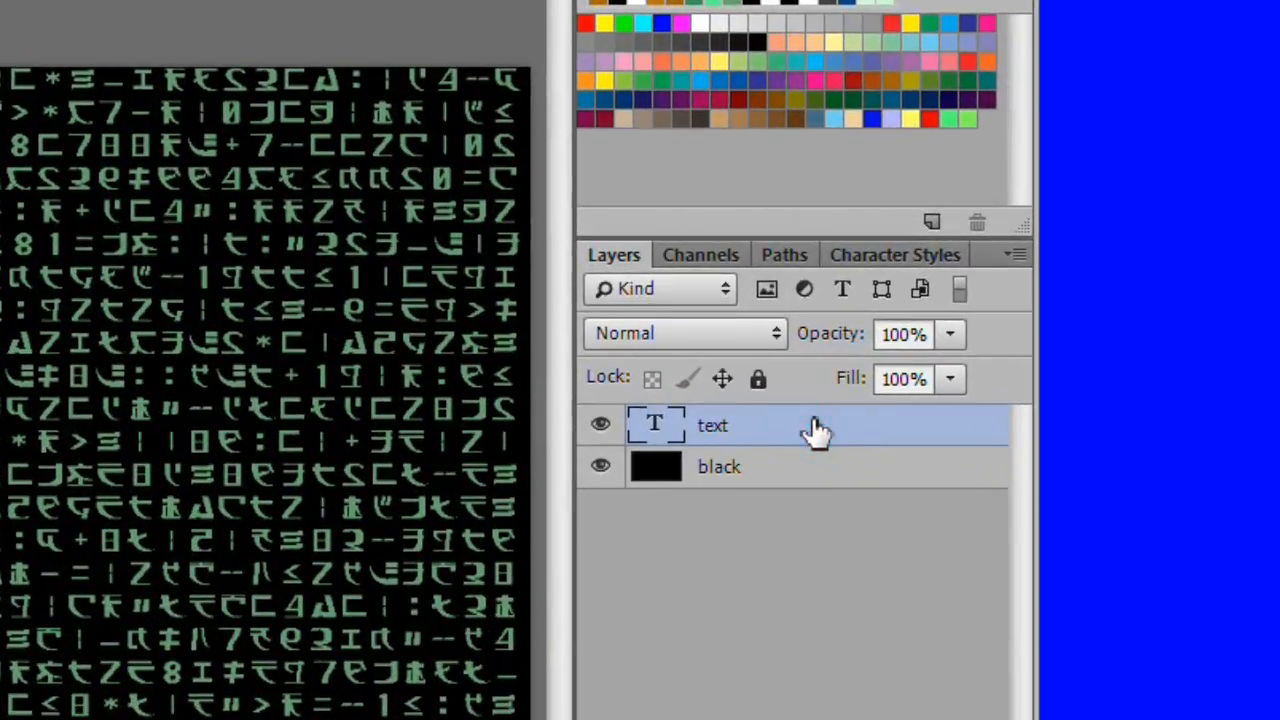
pyautogui.hotkey('ctrl', 'j')
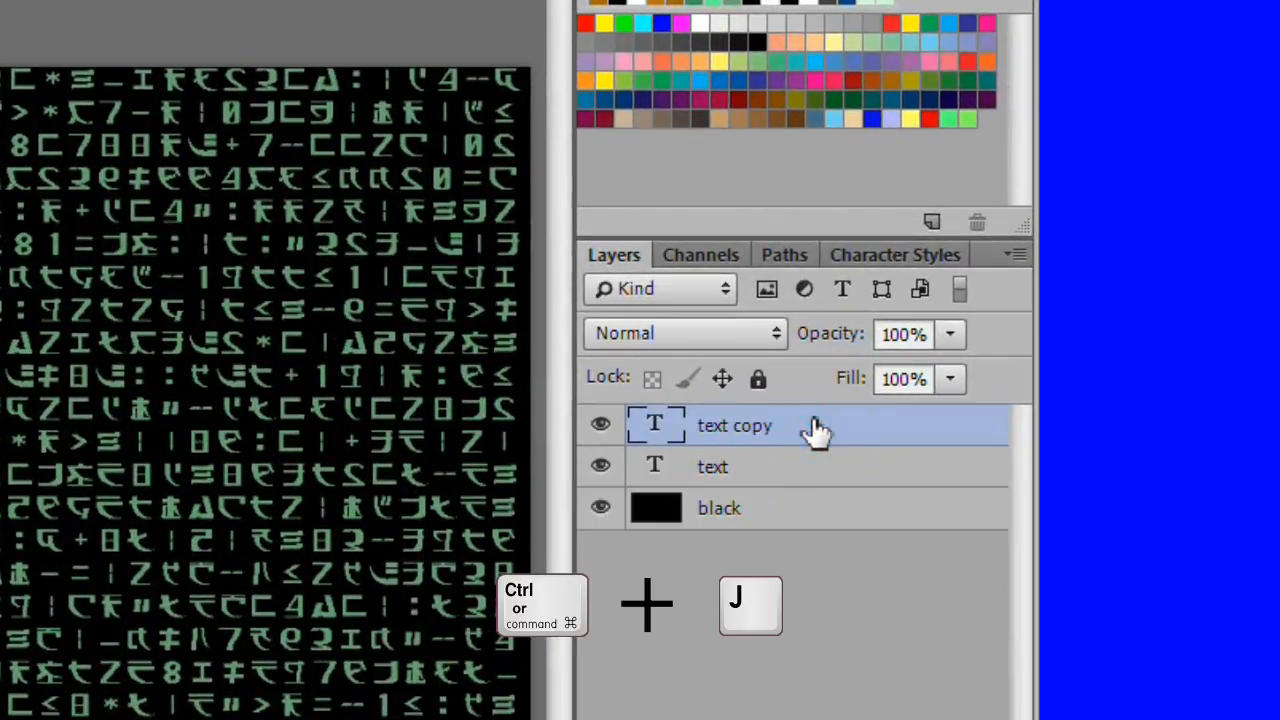
pyautogui.doubleClick(739, 426)
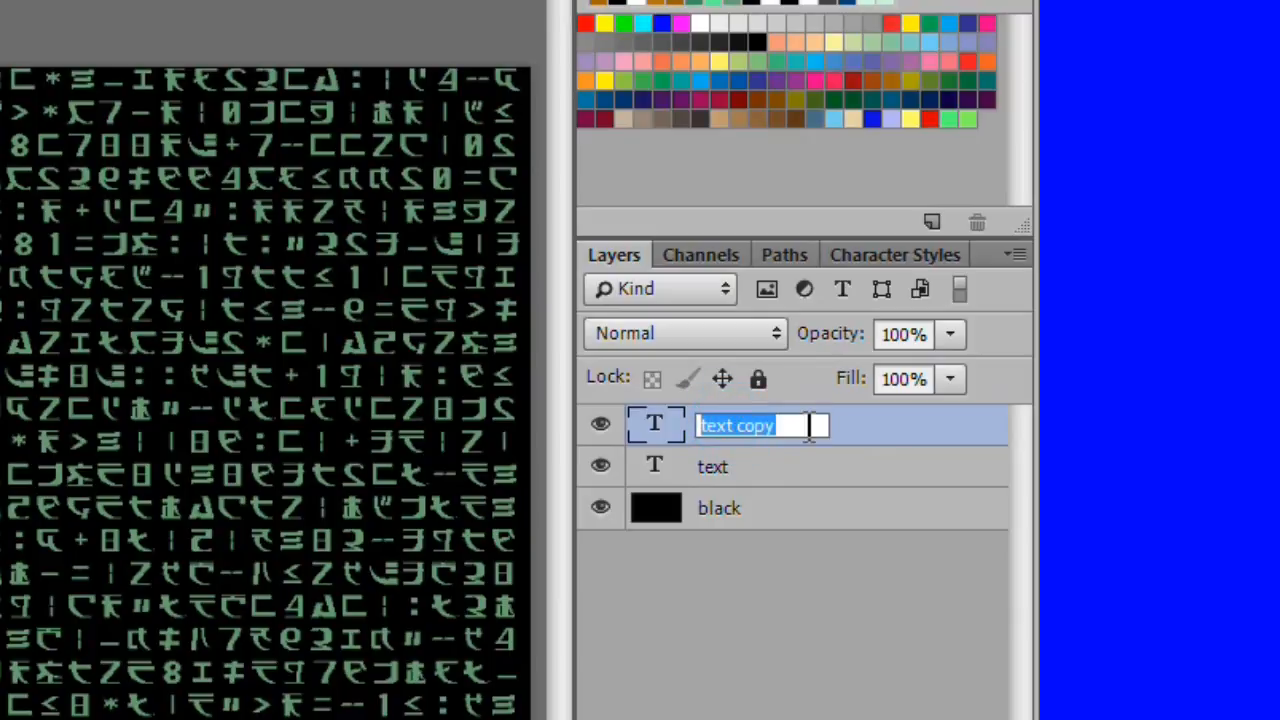
pyautogui.write('text2')
pyautogui.press('Return')
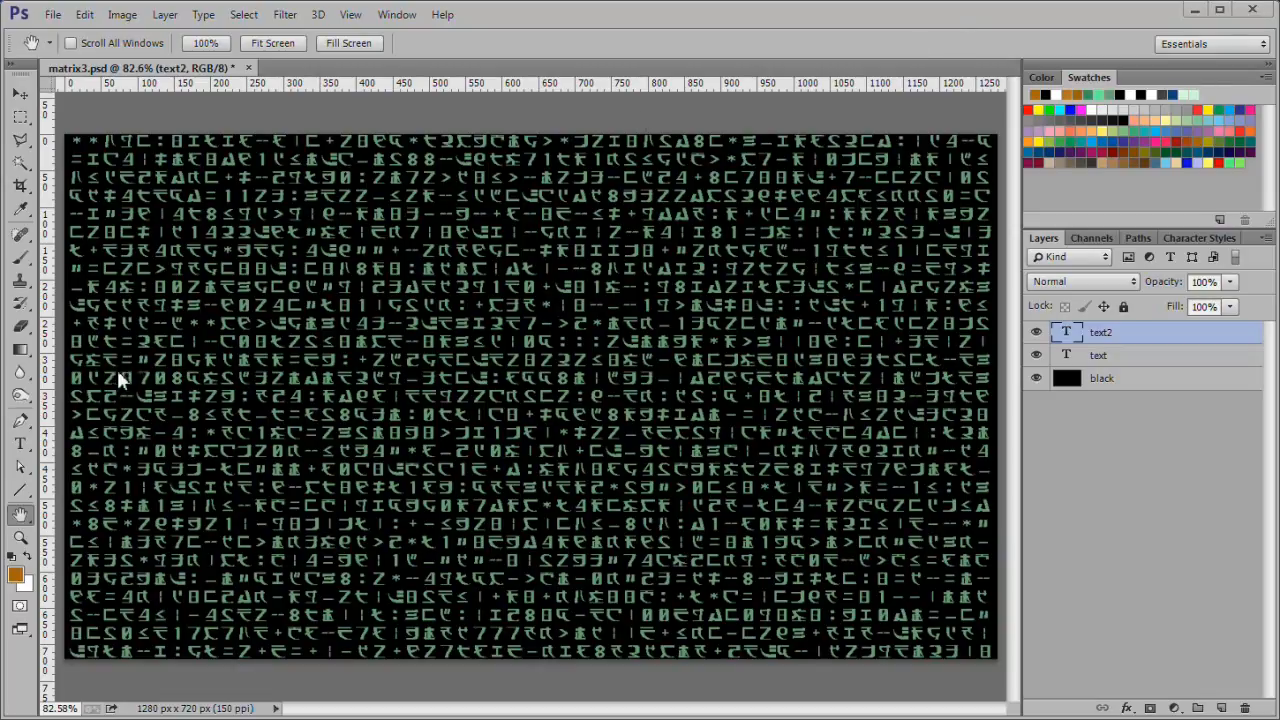
# Step: Replace scattered individual characters across the text2 layer with random letters such as a, s, d, f, g, h, j and k, and commit the text
pyautogui.click(20, 446)
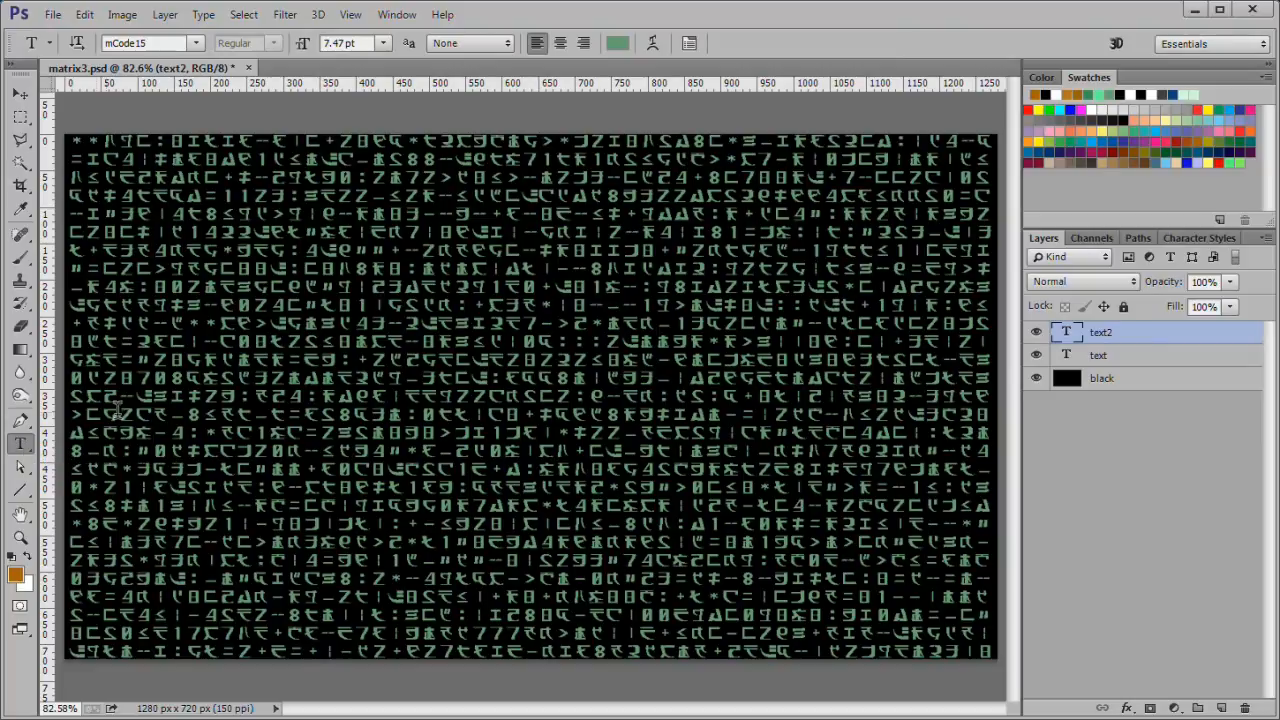
pyautogui.click(172, 139)
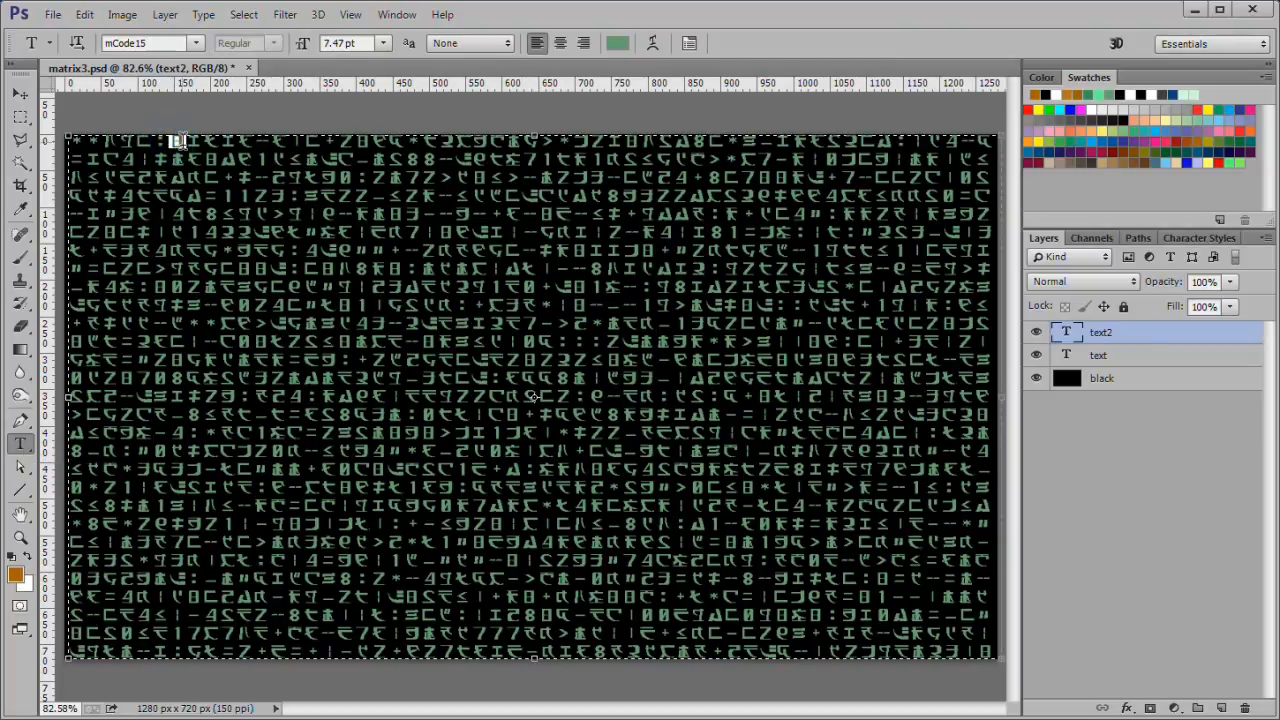
pyautogui.click(242, 180)
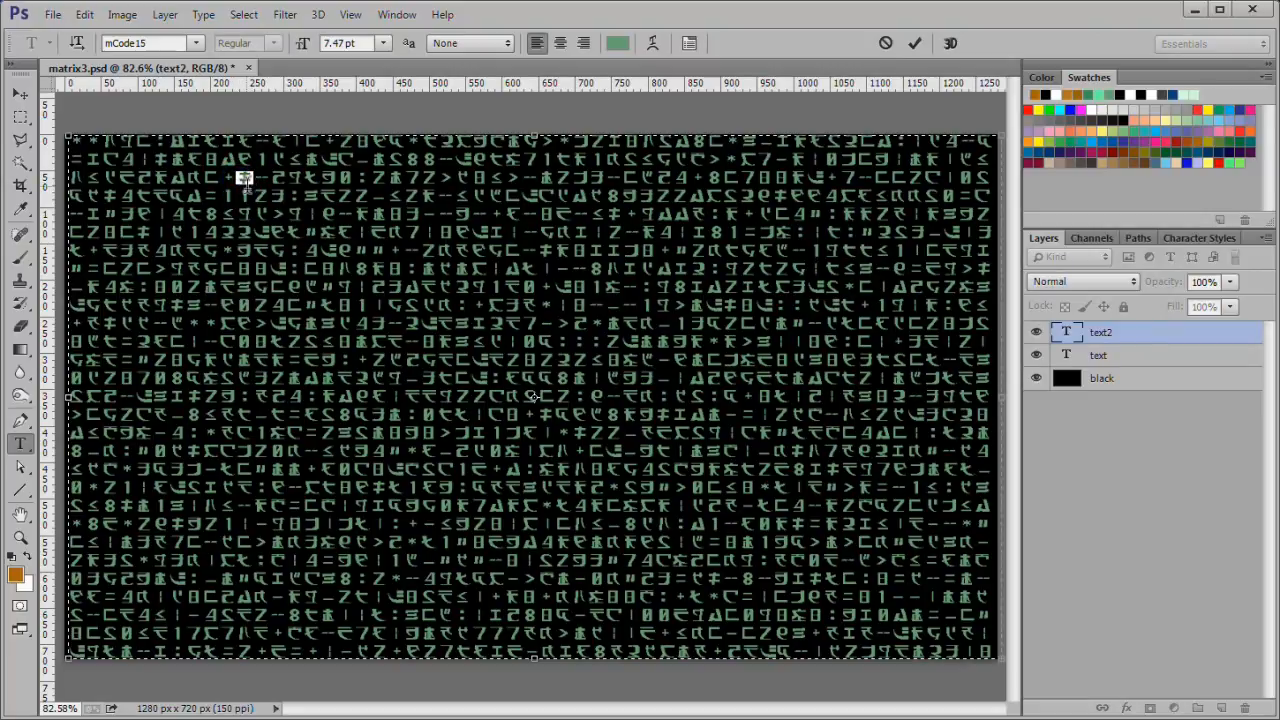
pyautogui.moveTo(121, 249); pyautogui.dragTo(132, 250)
pyautogui.write('a')
pyautogui.moveTo(191, 361); pyautogui.dragTo(200, 358)
pyautogui.write('s')
pyautogui.moveTo(318, 364); pyautogui.dragTo(338, 364)
pyautogui.write('d')
pyautogui.click(330, 433)
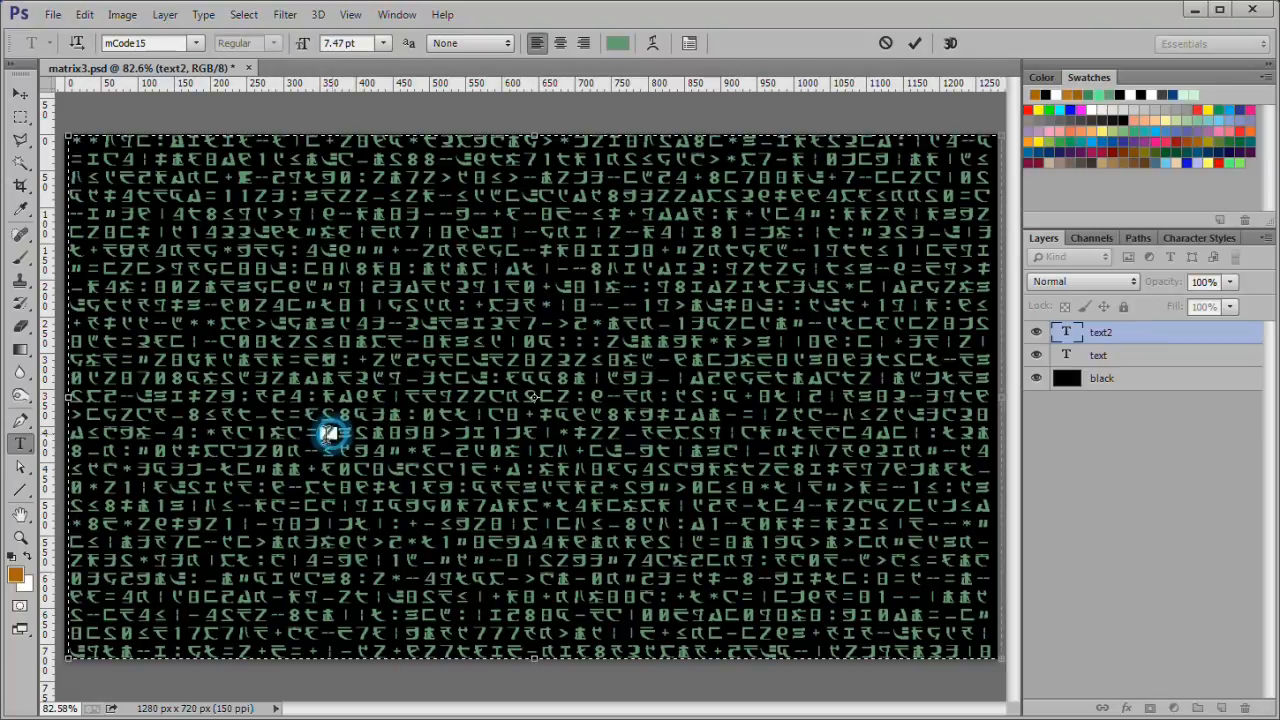
pyautogui.moveTo(240, 452); pyautogui.dragTo(225, 456)
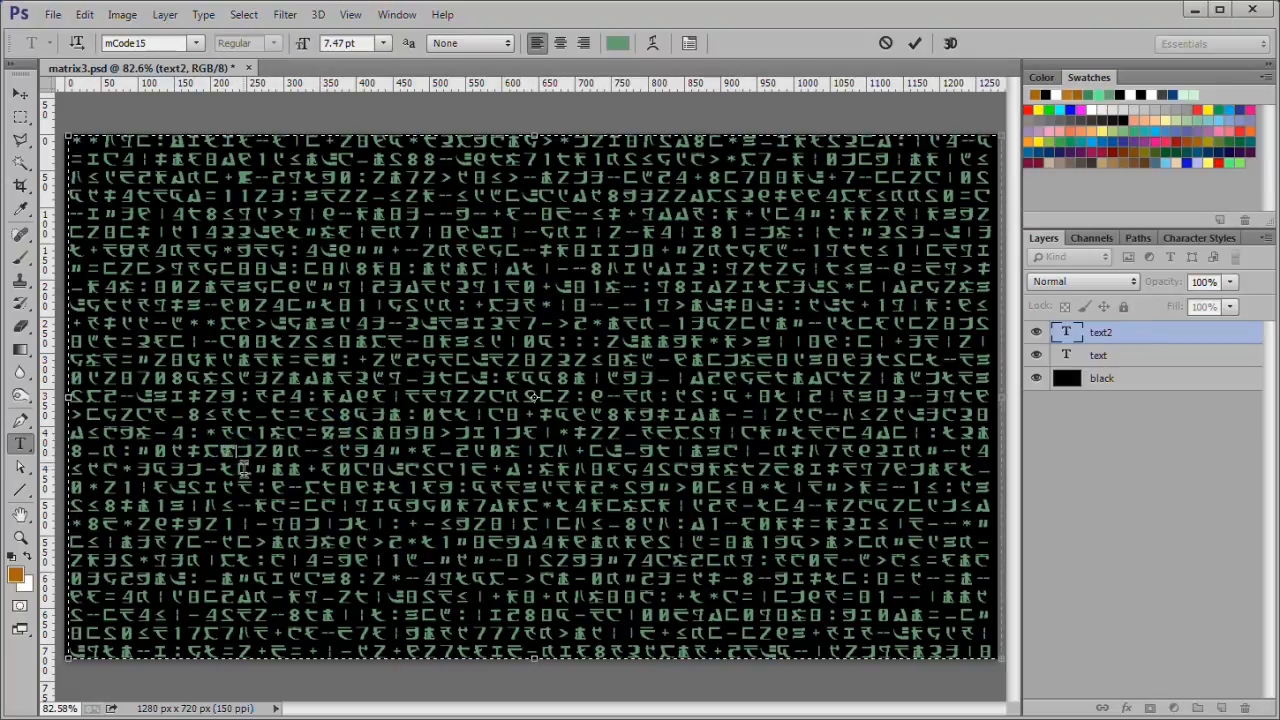
pyautogui.moveTo(226, 543); pyautogui.dragTo(236, 543)
pyautogui.write('d')
pyautogui.click(429, 545)
pyautogui.moveTo(457, 401); pyautogui.dragTo(466, 402)
pyautogui.write('f')
pyautogui.moveTo(525, 270); pyautogui.dragTo(535, 269)
pyautogui.write('gh')
pyautogui.moveTo(635, 198); pyautogui.dragTo(625, 198)
pyautogui.write('j')
pyautogui.moveTo(708, 289); pyautogui.dragTo(698, 289)
pyautogui.write('k')
pyautogui.moveTo(707, 397); pyautogui.dragTo(643, 398)
pyautogui.write('la')
pyautogui.moveTo(656, 452); pyautogui.dragTo(611, 488)
pyautogui.write('sd')
pyautogui.moveTo(671, 524); pyautogui.dragTo(659, 526)
pyautogui.write('f')
pyautogui.hotkey('ctrl', 'Return')
pyautogui.click(795, 368)
pyautogui.moveTo(928, 362); pyautogui.dragTo(890, 362)
pyautogui.write('as')
pyautogui.moveTo(927, 416); pyautogui.dragTo(911, 416)
pyautogui.write('d')
pyautogui.moveTo(924, 471); pyautogui.dragTo(870, 507)
pyautogui.write('fg')
pyautogui.hotkey('ctrl', 'Return')
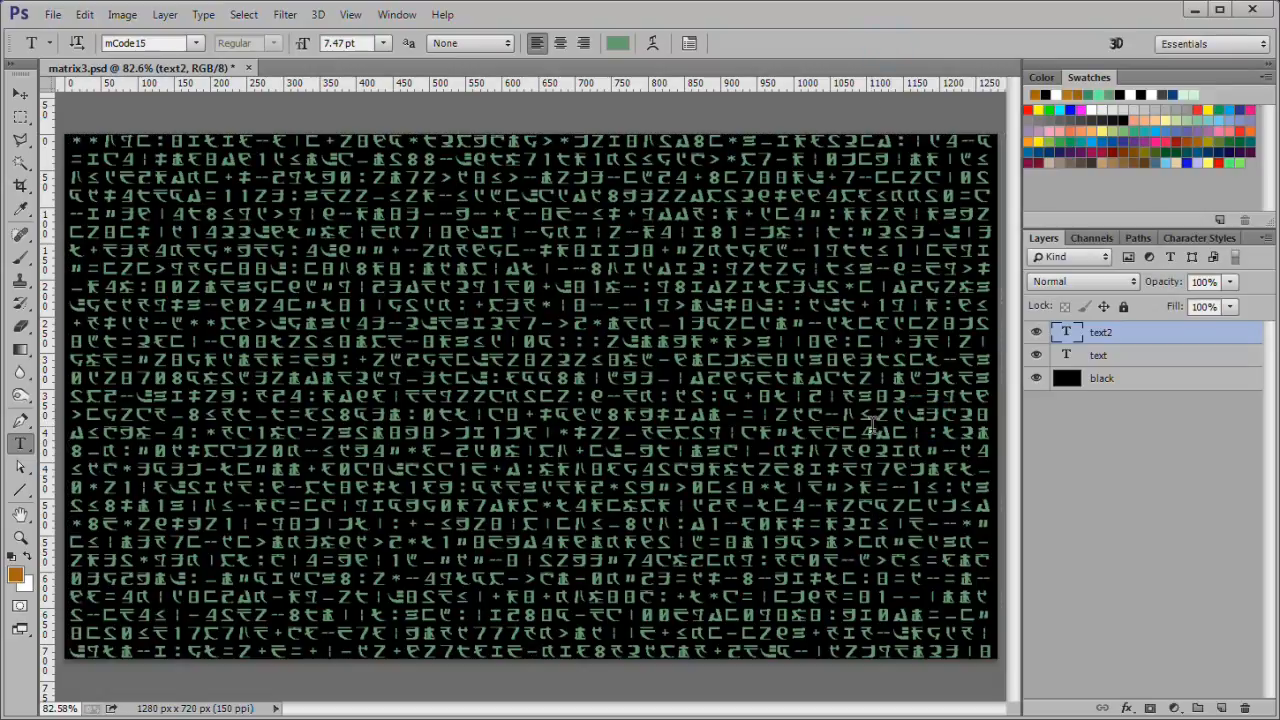
pyautogui.click(880, 450)
pyautogui.moveTo(960, 601); pyautogui.dragTo(944, 603)
pyautogui.write('h')
pyautogui.moveTo(875, 640); pyautogui.dragTo(863, 640)
pyautogui.write('j')
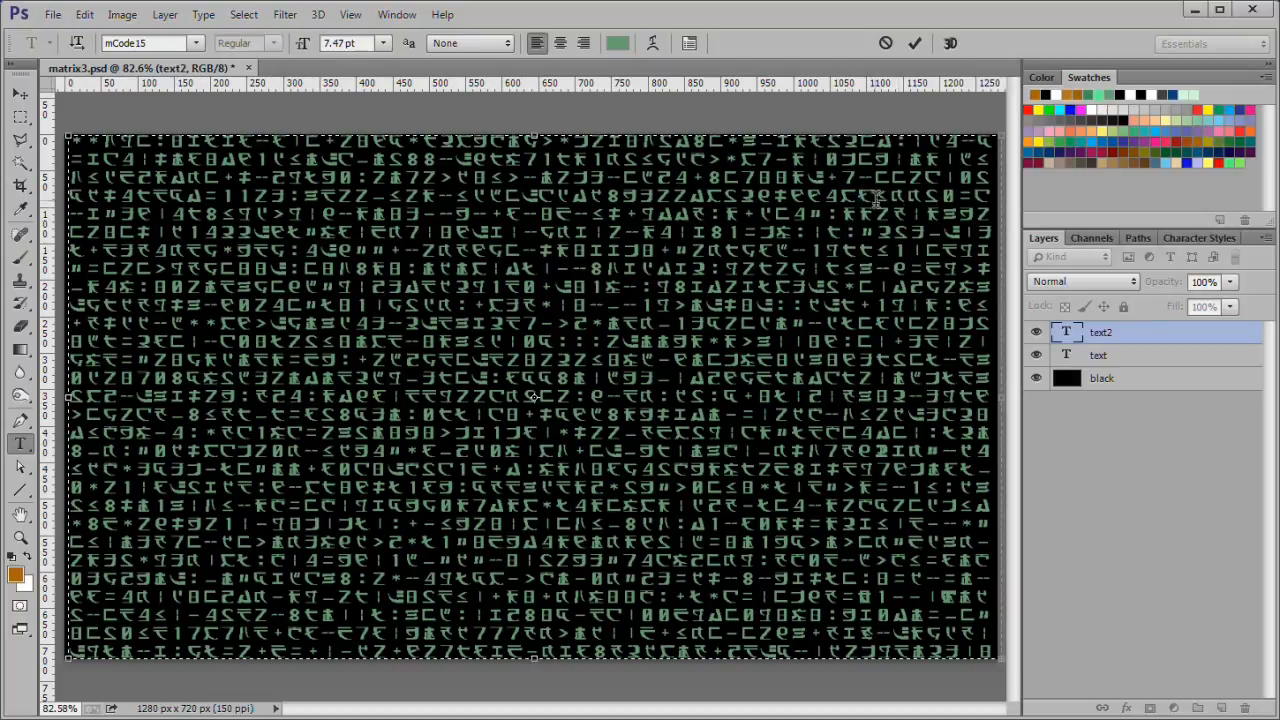
pyautogui.moveTo(525, 452); pyautogui.dragTo(512, 452)
pyautogui.write('k')
pyautogui.moveTo(521, 560); pyautogui.dragTo(511, 560)
pyautogui.write('g')
pyautogui.moveTo(418, 598); pyautogui.dragTo(411, 596)
pyautogui.write('h')
pyautogui.moveTo(386, 398); pyautogui.dragTo(377, 399)
pyautogui.write('j')
pyautogui.click(916, 43)
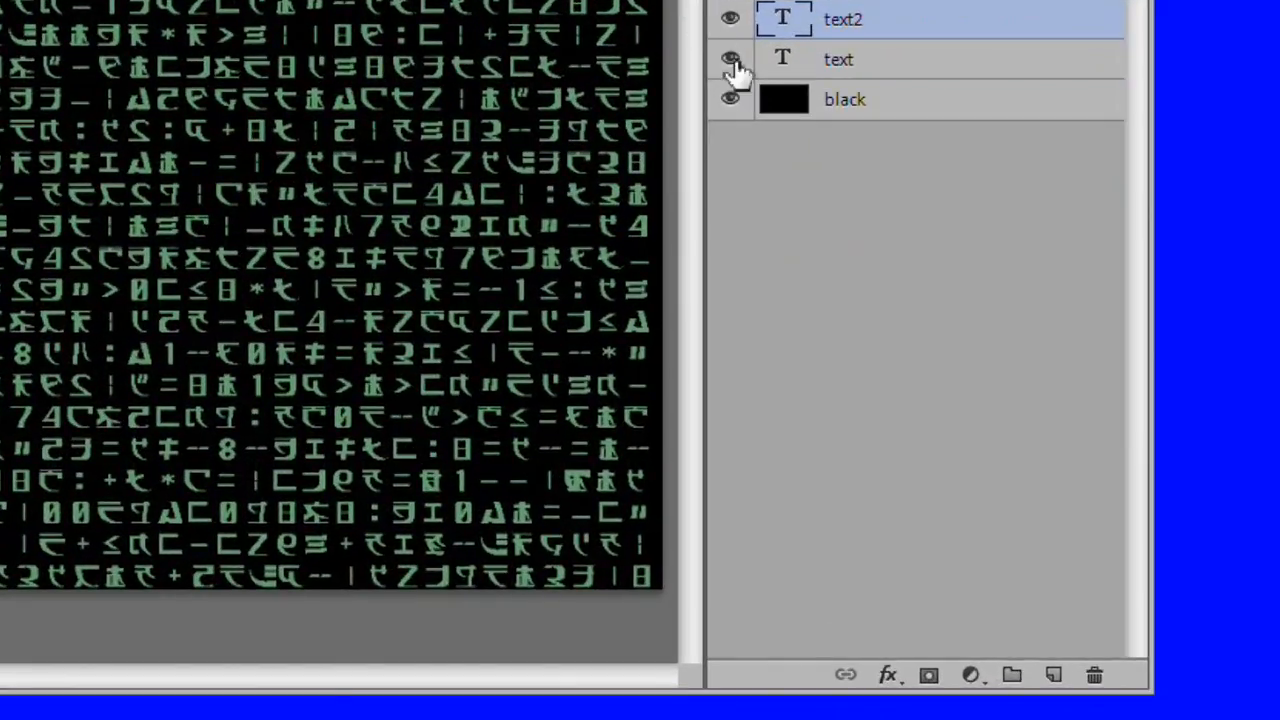
# Step: Add an Outer Glow to the text2 layer and copy its layer style onto the text layer
pyautogui.click(887, 675)
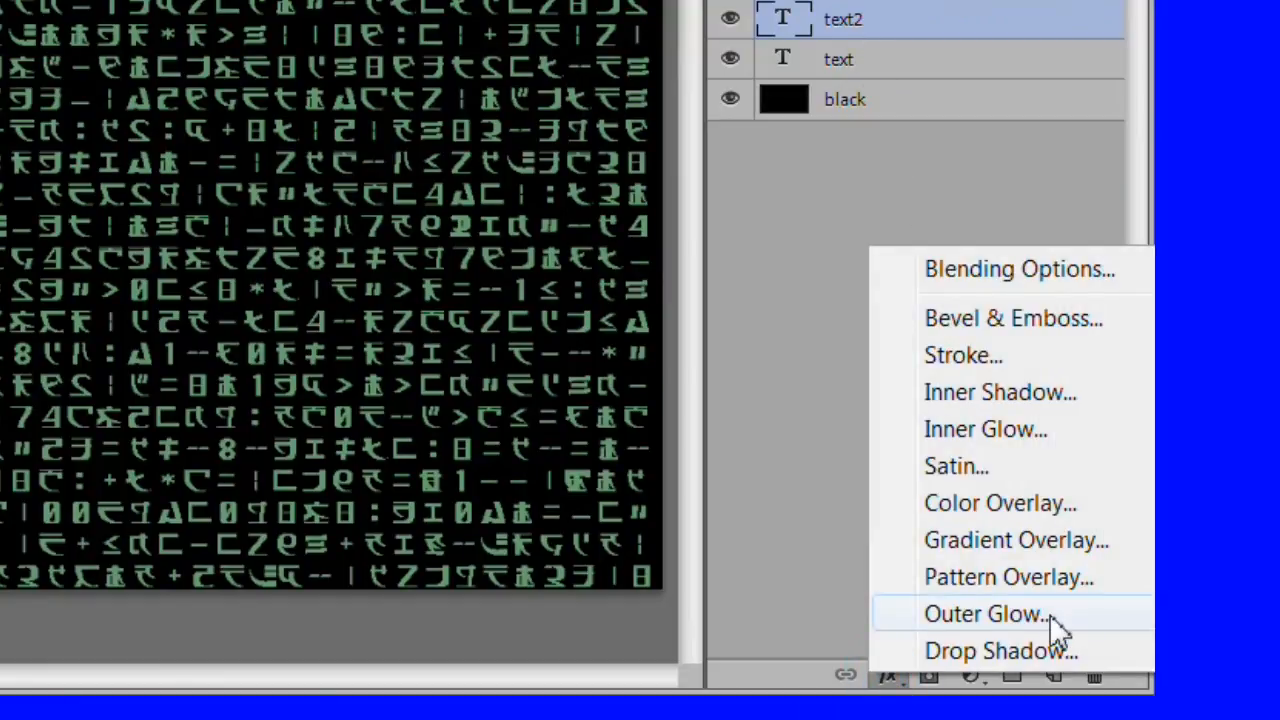
pyautogui.click(1045, 614)
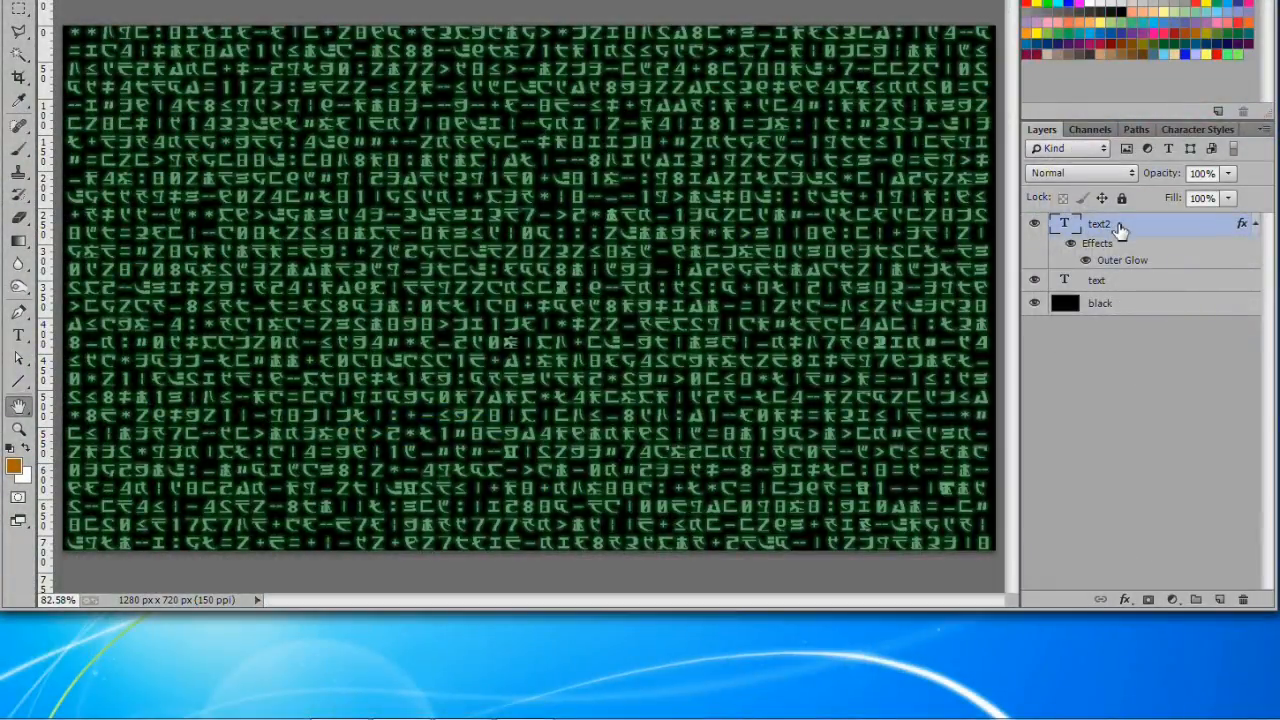
pyautogui.rightClick(1121, 230)
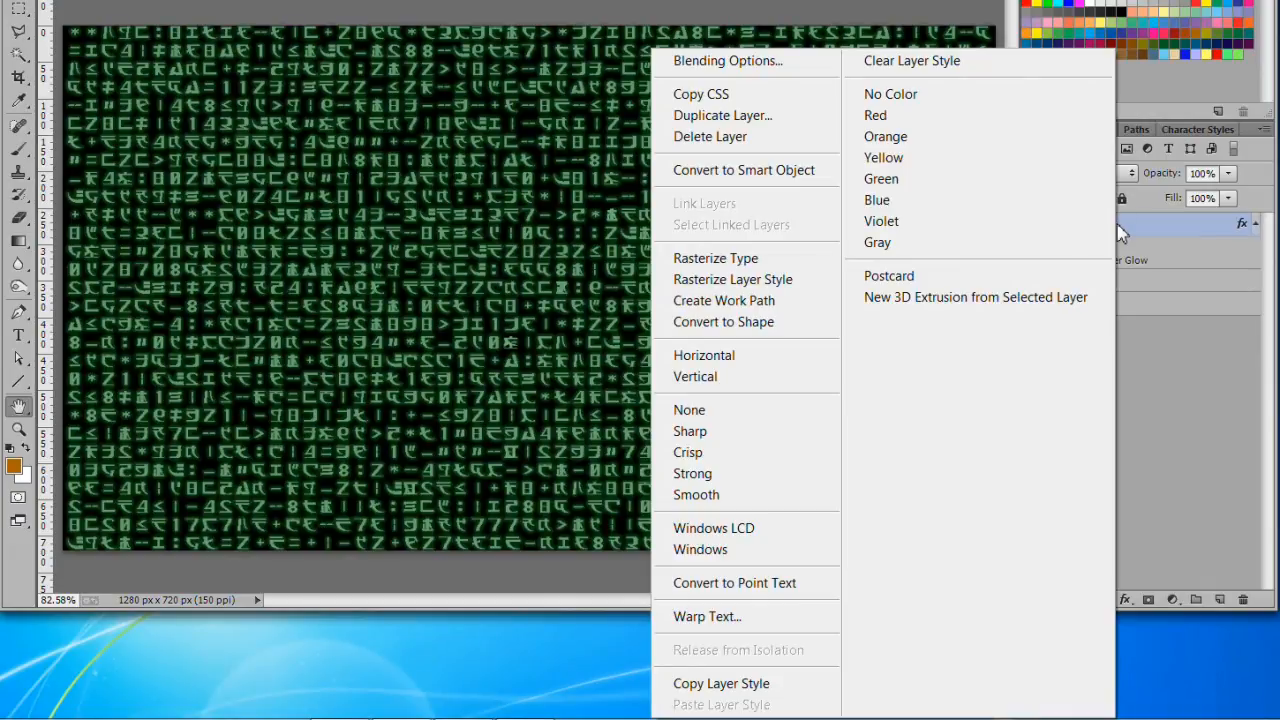
pyautogui.click(748, 688)
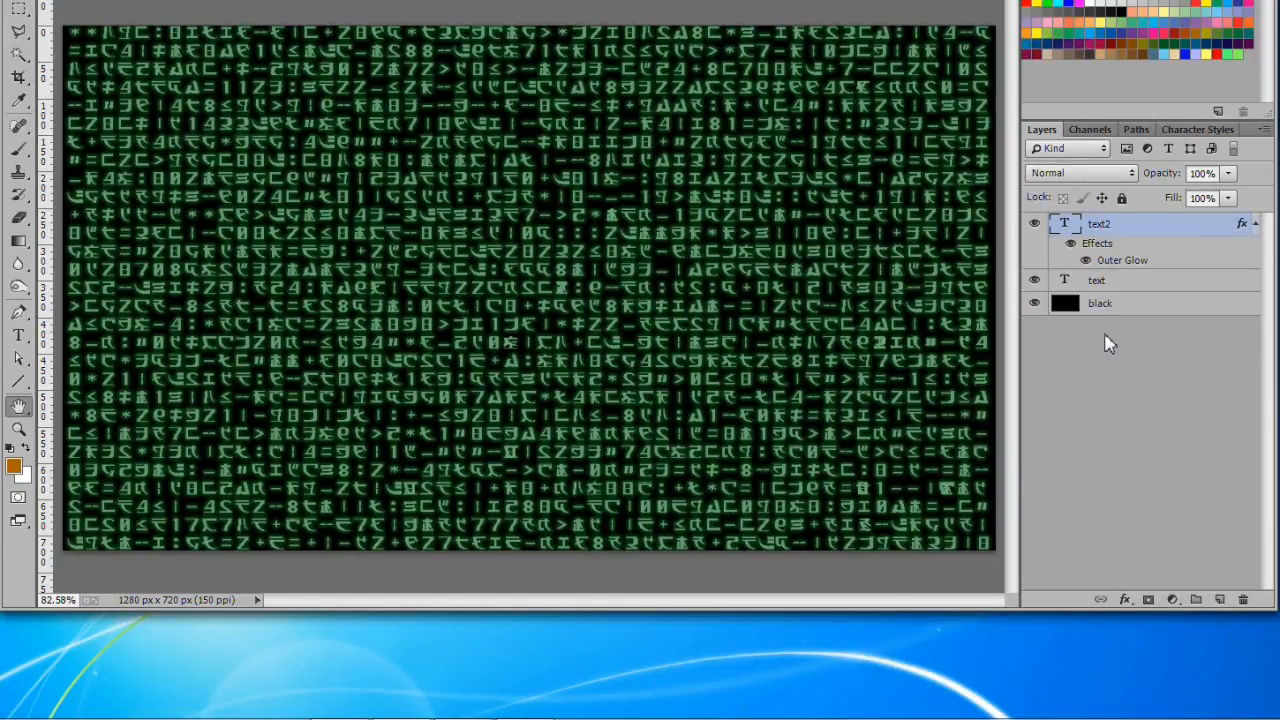
pyautogui.click(1112, 285)
pyautogui.rightClick(1112, 285)
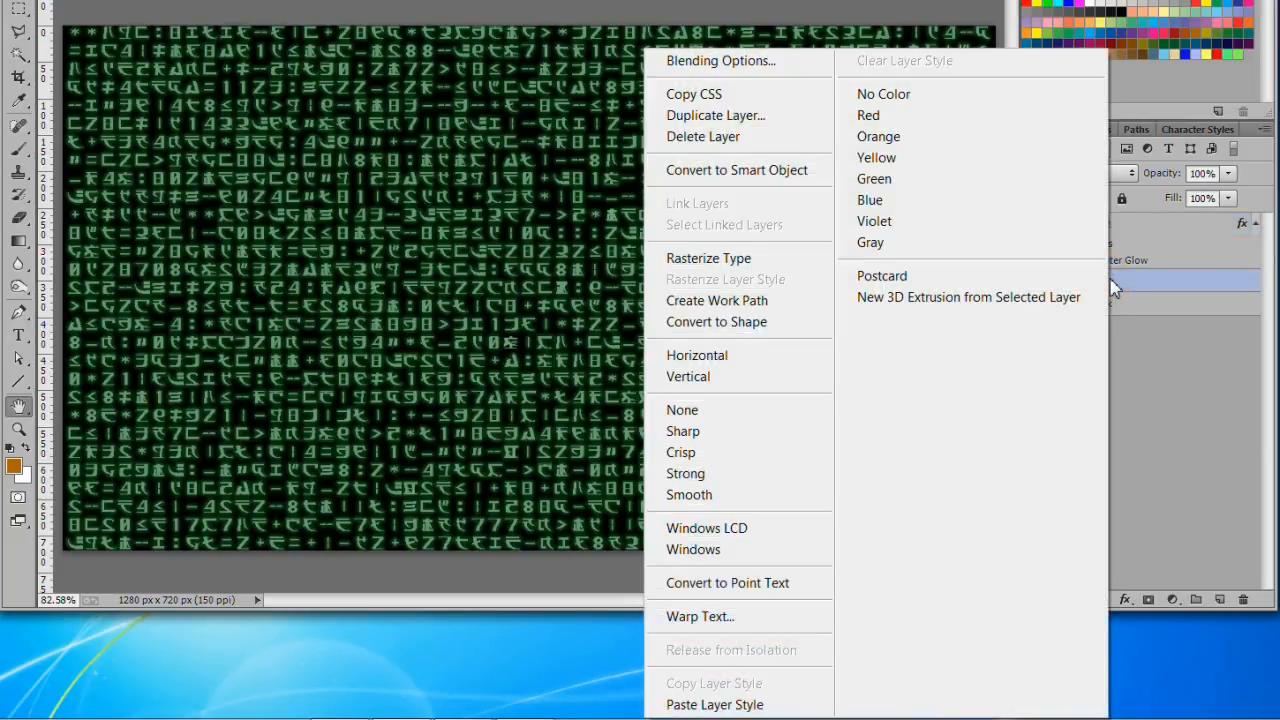
pyautogui.click(743, 706)
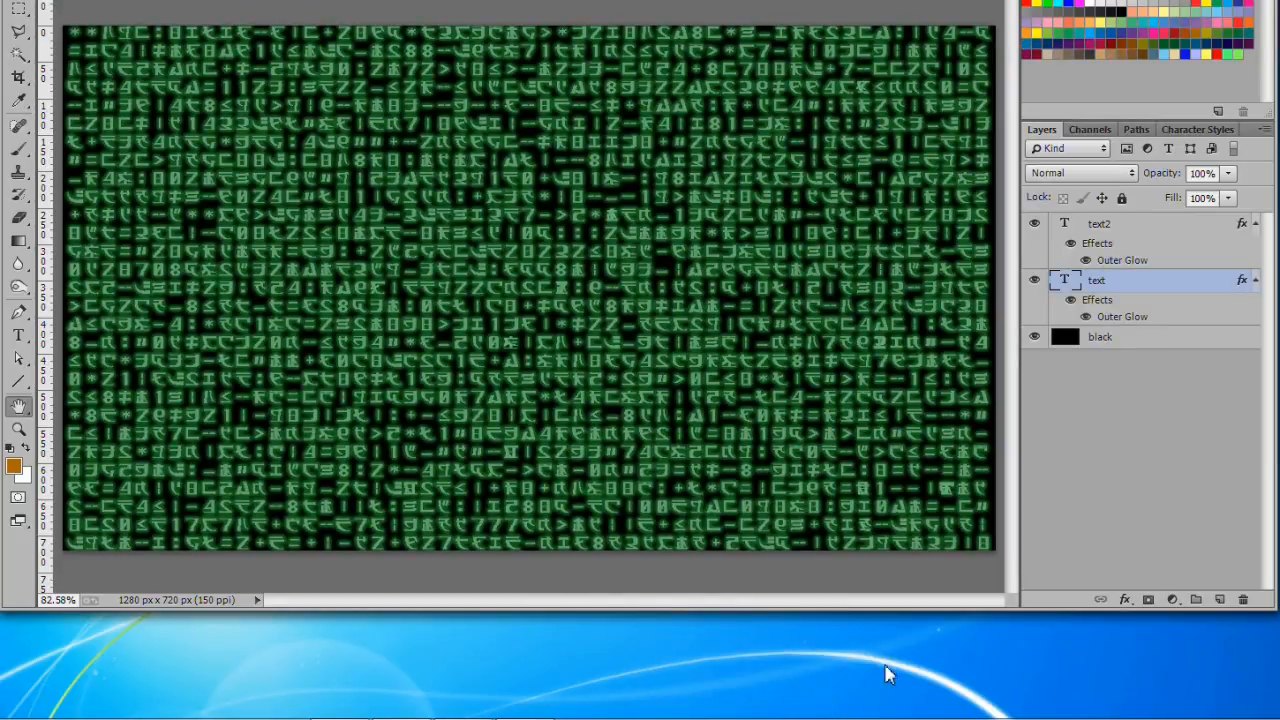
# Step: Convert the text and text2 layers into Smart Objects, and toggle text2's visibility off and on to compare them
pyautogui.click(1171, 473)
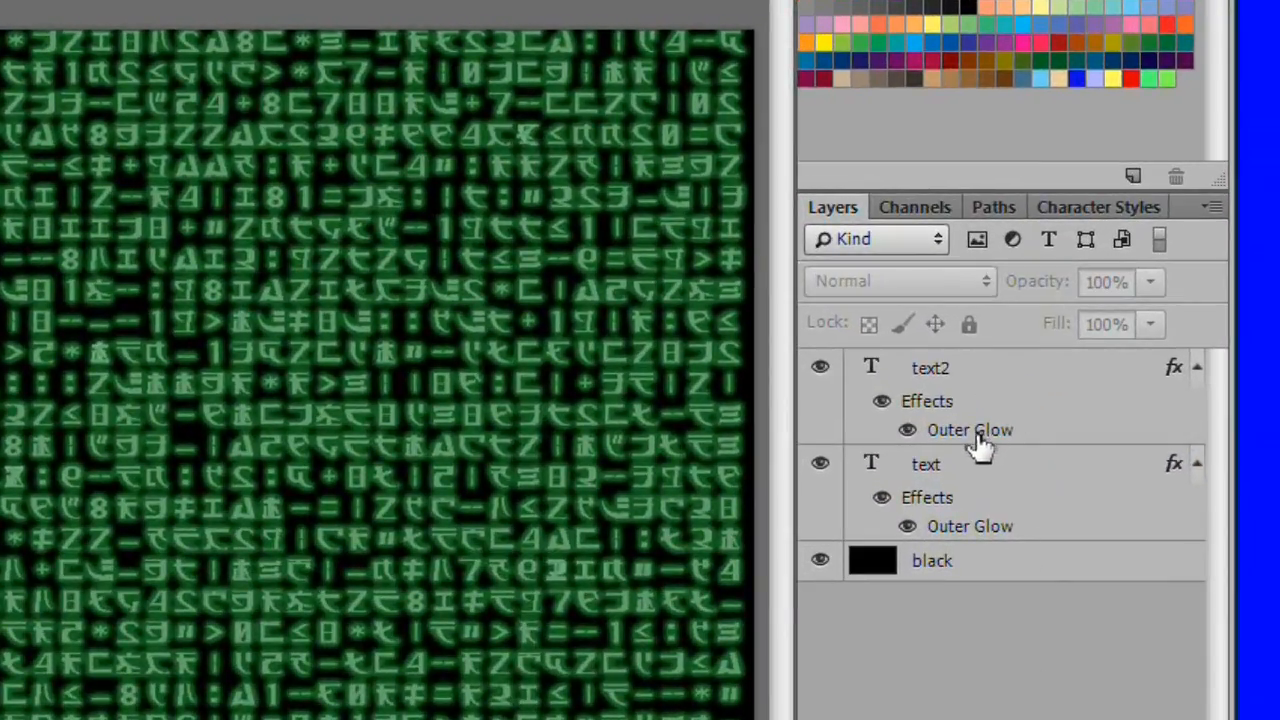
pyautogui.click(974, 477)
pyautogui.rightClick(974, 477)
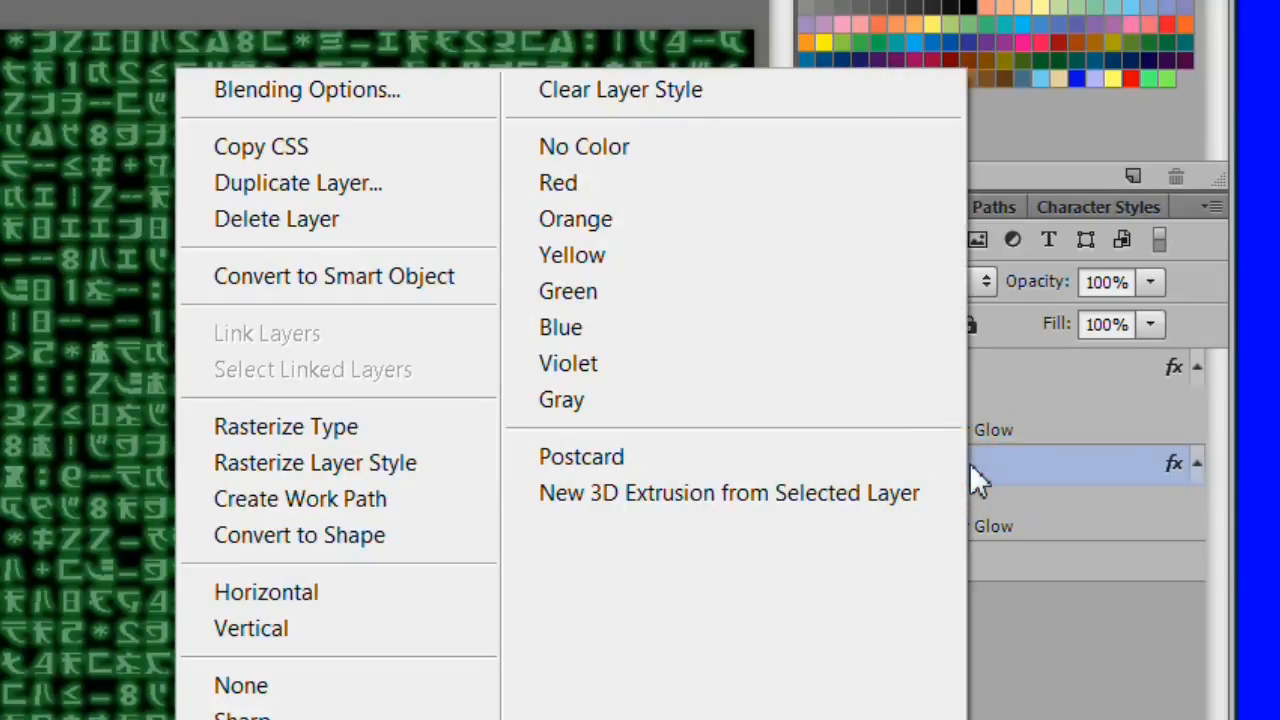
pyautogui.click(384, 274)
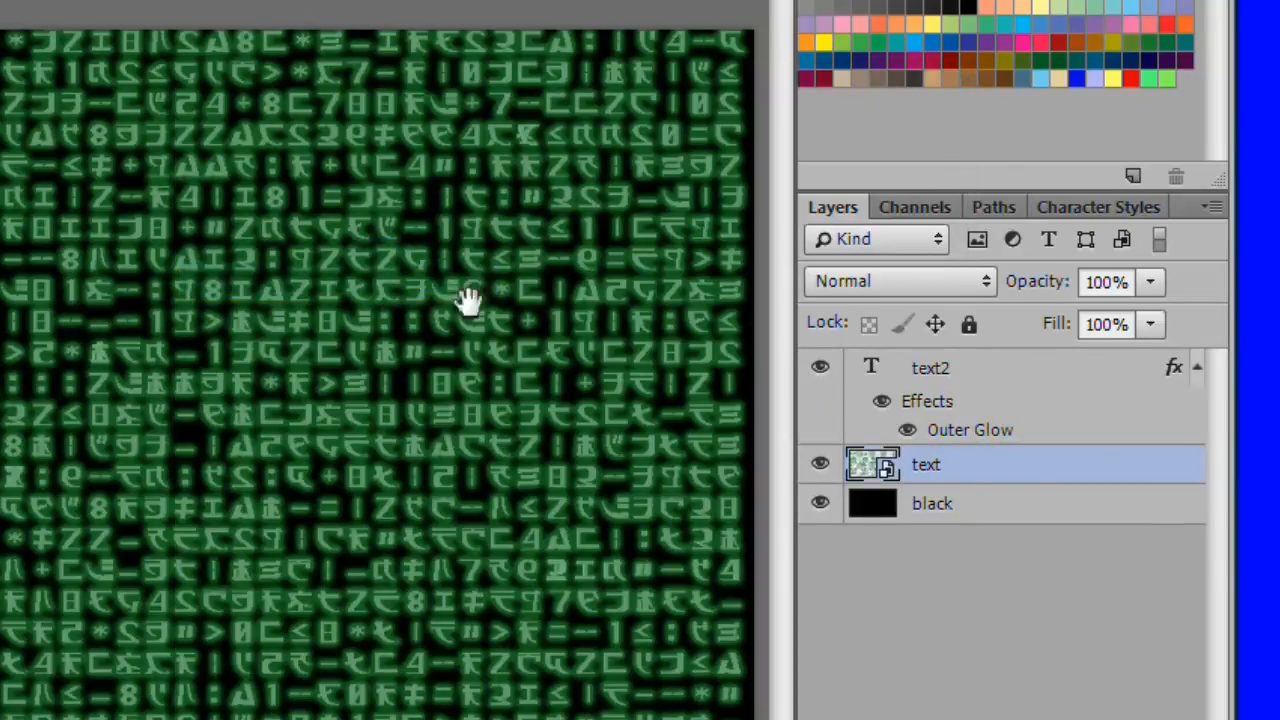
pyautogui.click(1000, 378)
pyautogui.rightClick(1000, 383)
pyautogui.click(420, 285)
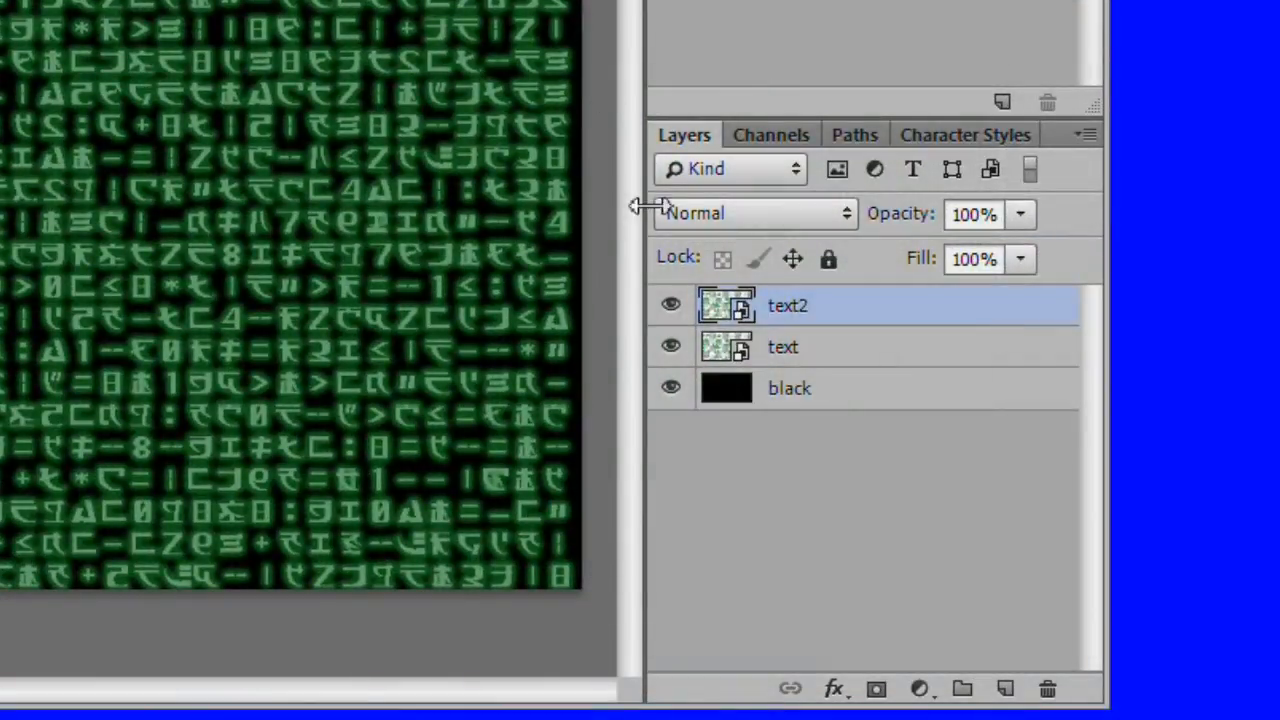
pyautogui.click(671, 307)
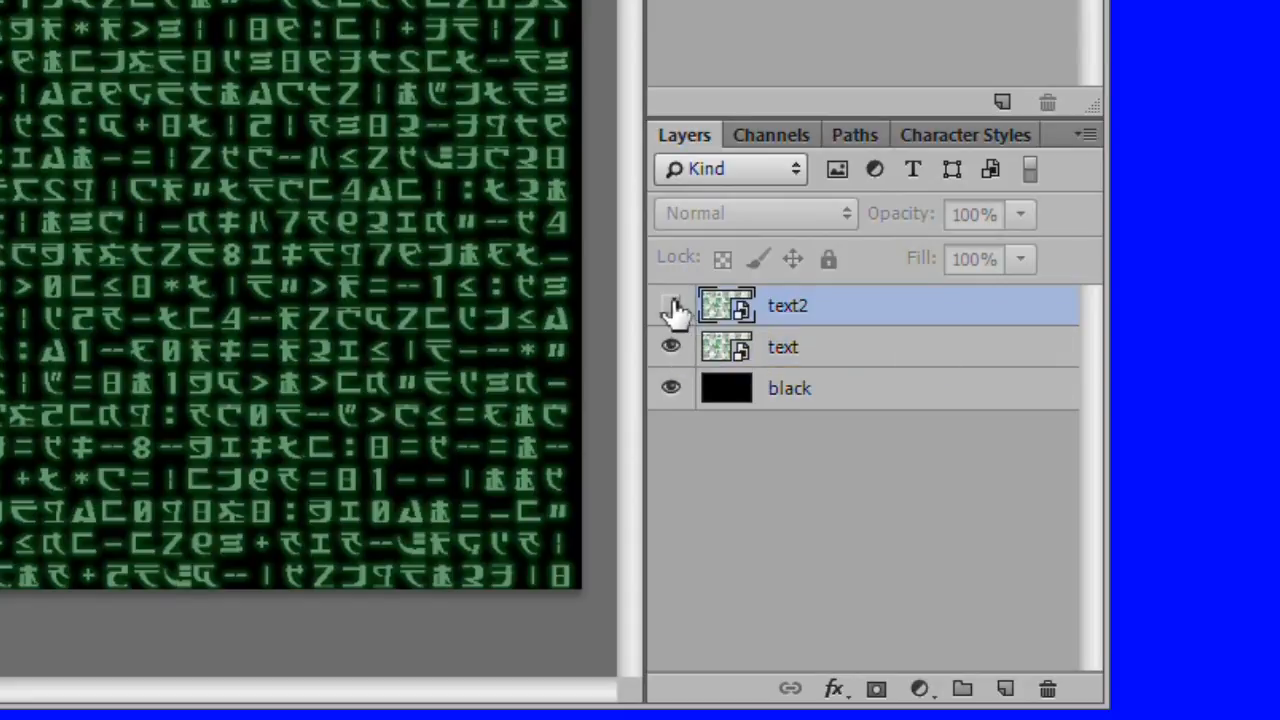
pyautogui.click(671, 307)
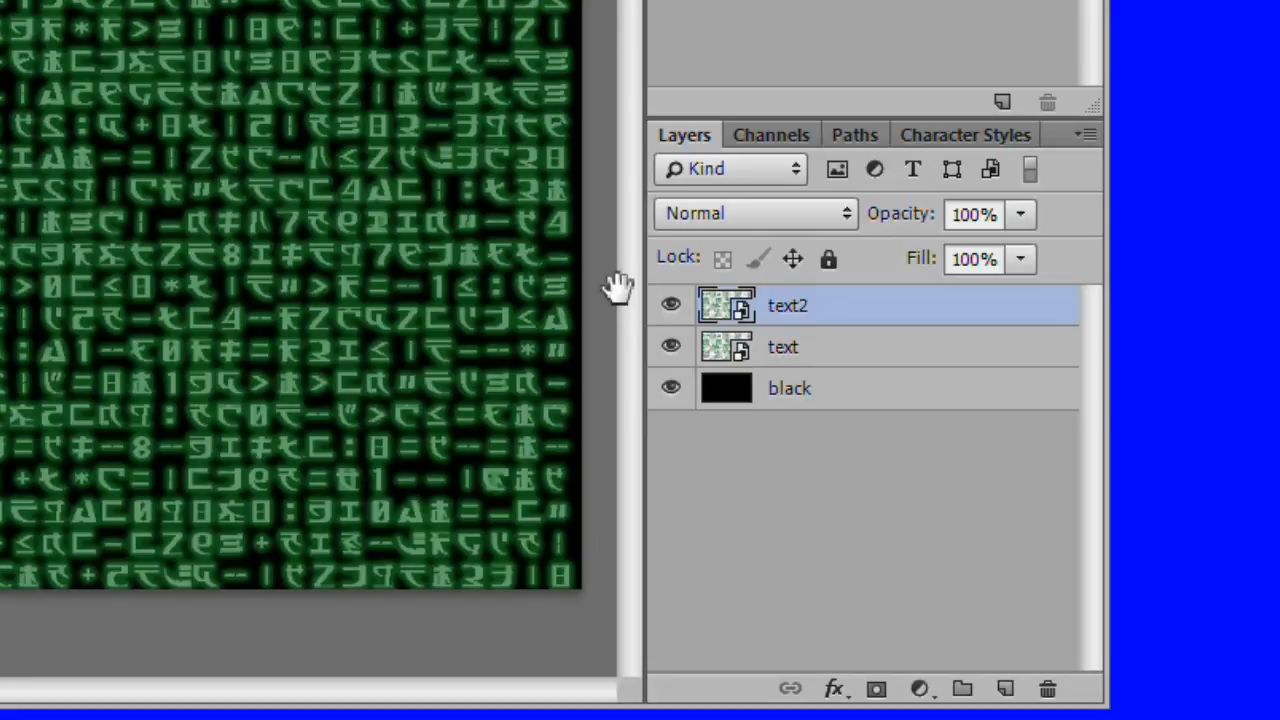
# Step: Apply a Gaussian Blur with a 0.5 pixel radius to the text layer
pyautogui.click(838, 358)
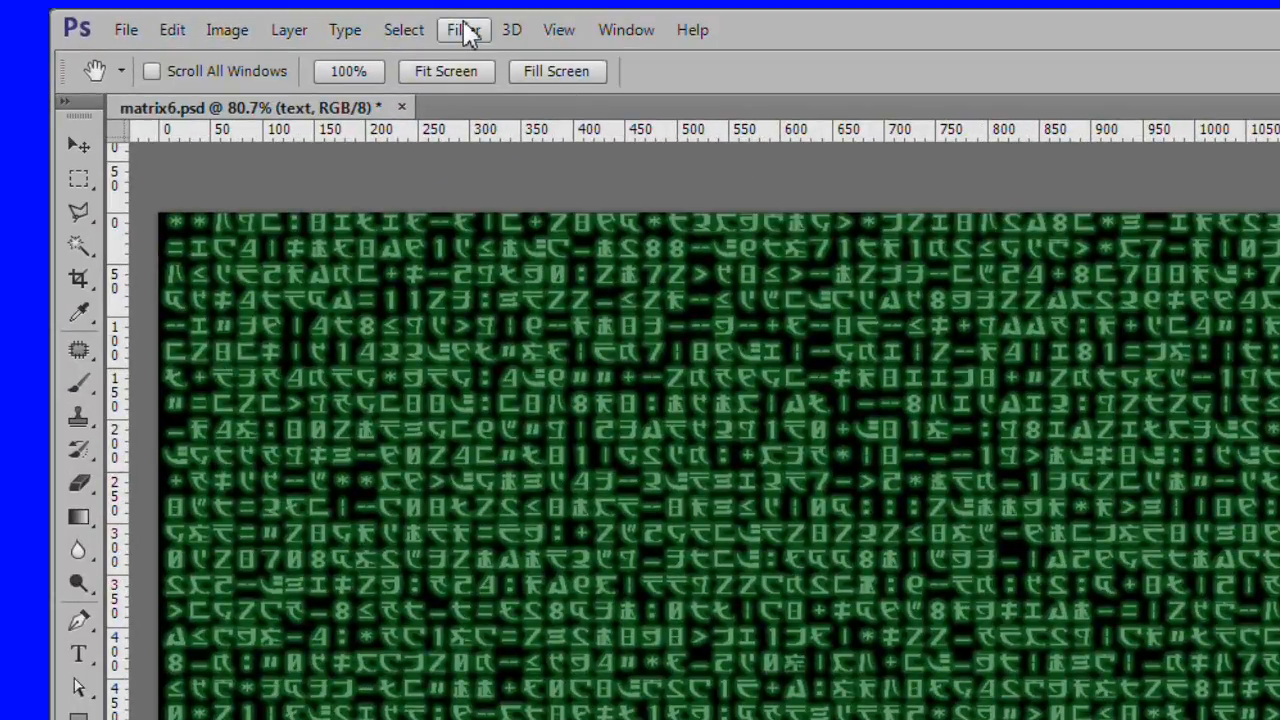
pyautogui.click(285, 17)
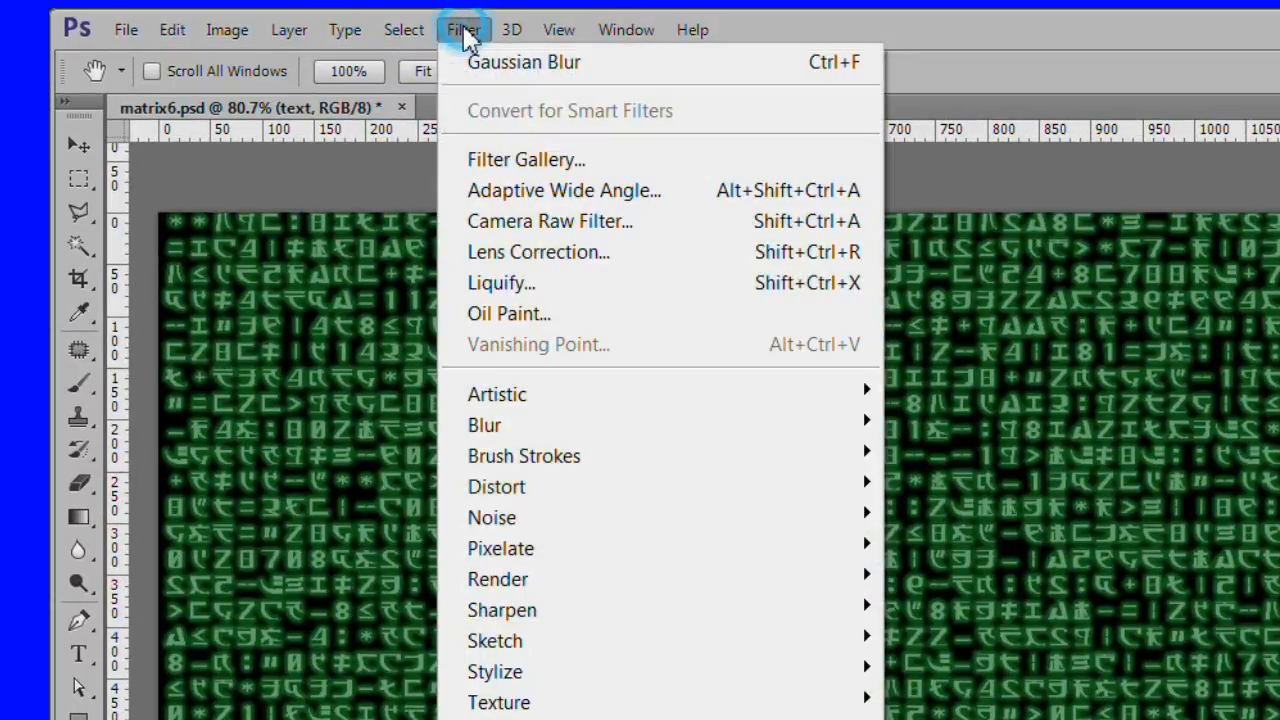
pyautogui.moveTo(515, 430)
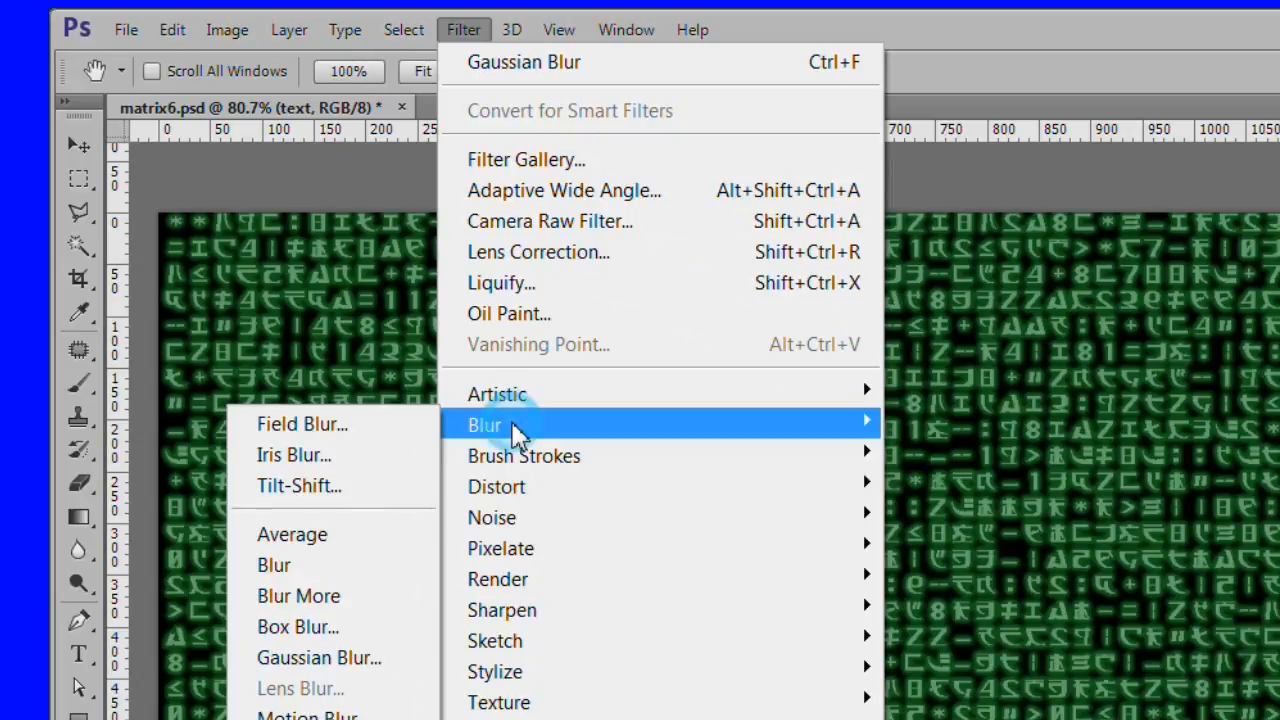
pyautogui.click(361, 666)
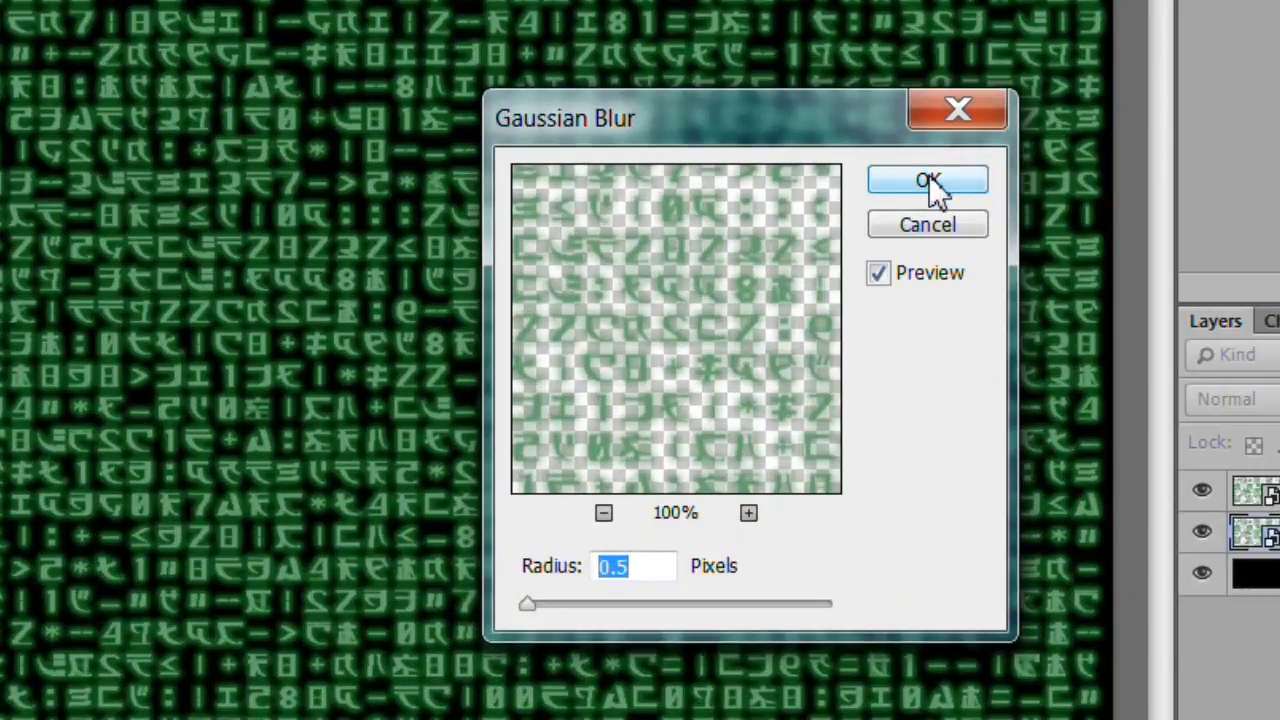
pyautogui.click(928, 182)
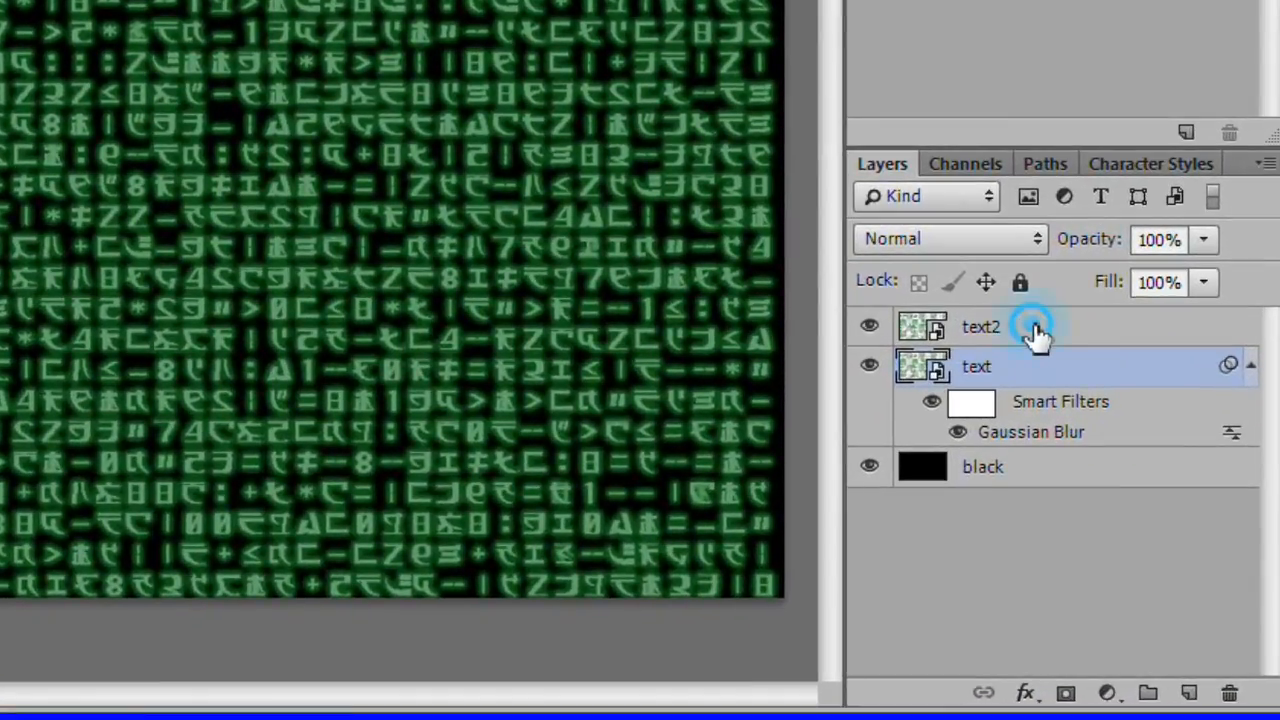
# Step: Repeat the 0.5 pixel Gaussian Blur on the text2 layer
pyautogui.click(1035, 335)
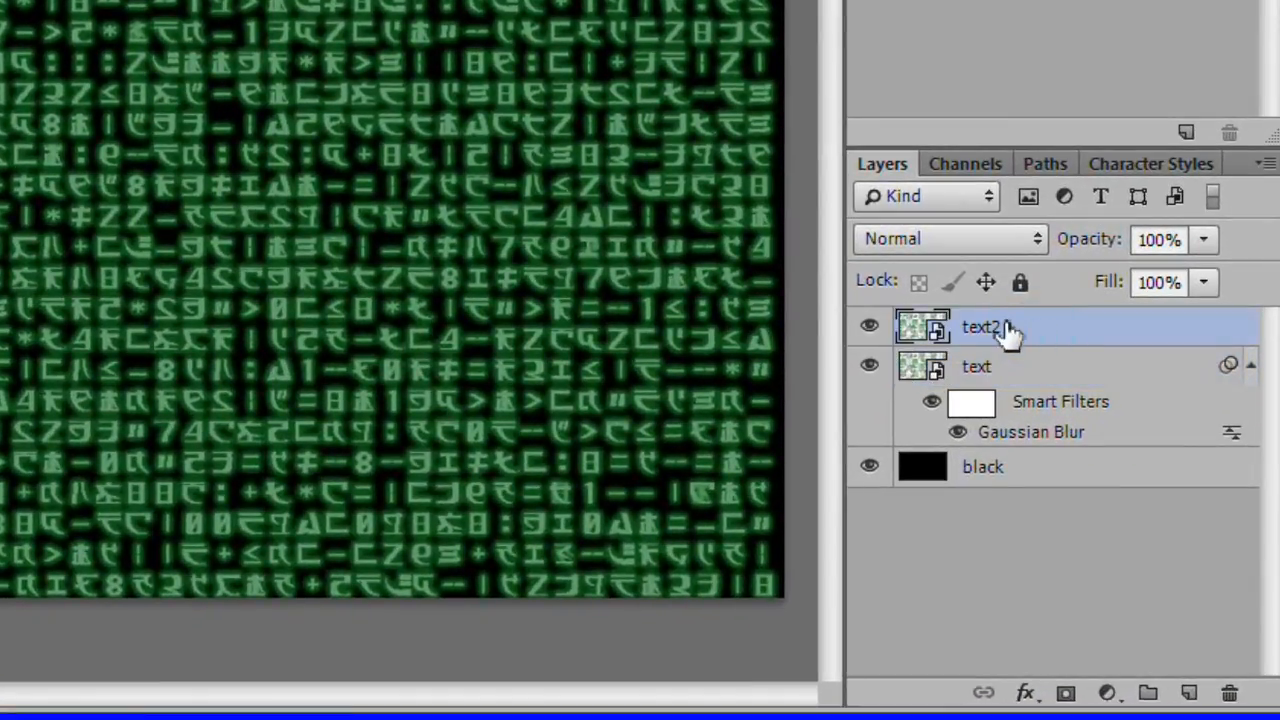
pyautogui.hotkey('ctrl', 'f')
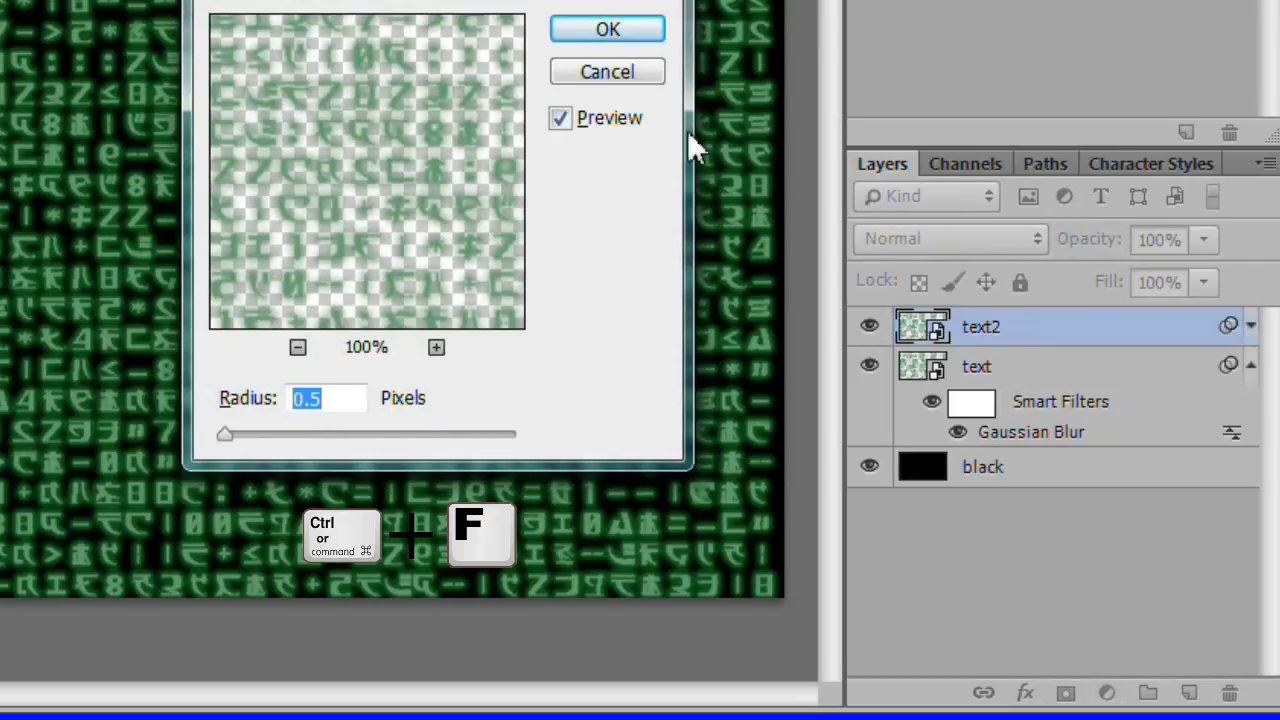
pyautogui.click(606, 29)
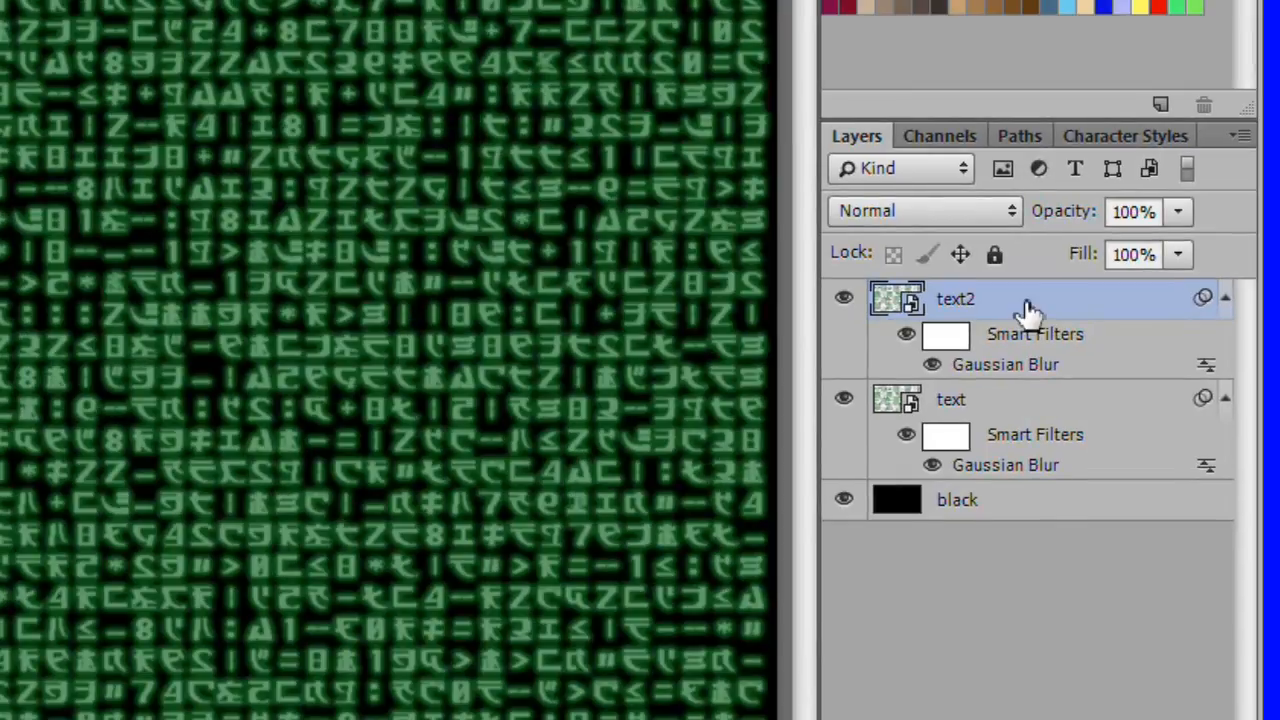
# Step: Rasterize the text2 and text layers, including their blur smart filters
pyautogui.rightClick(1052, 331)
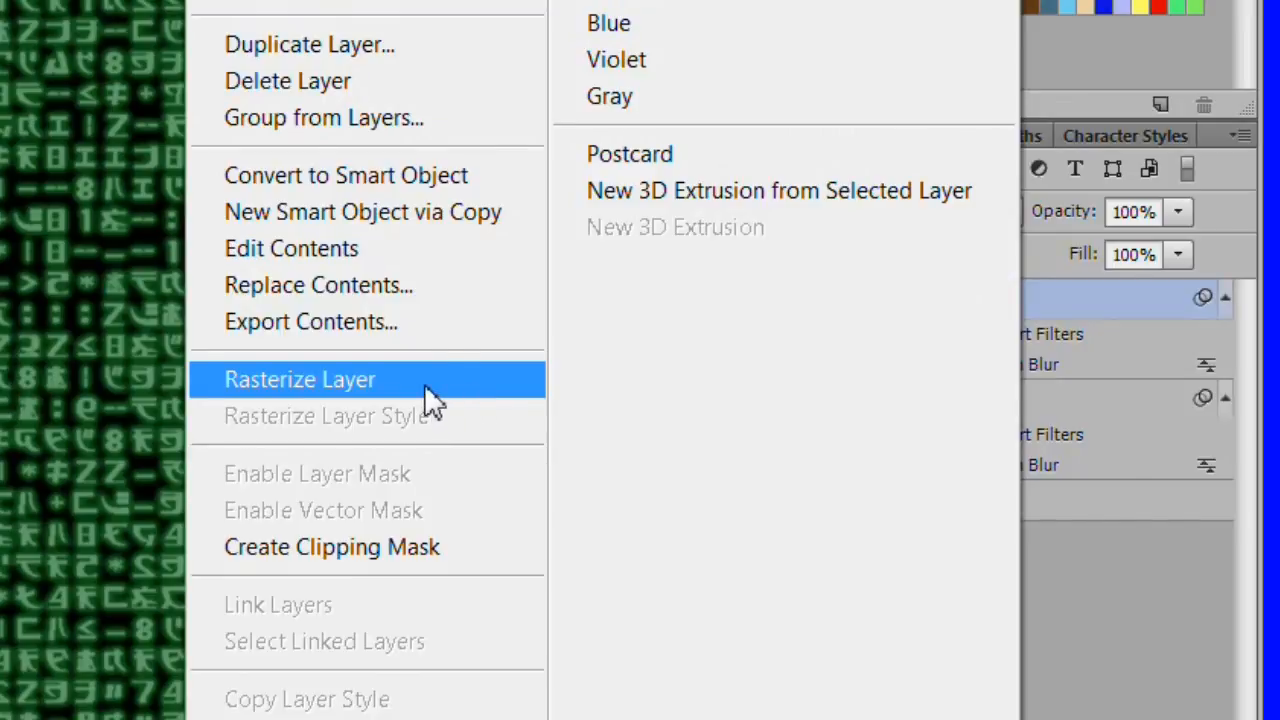
pyautogui.click(433, 390)
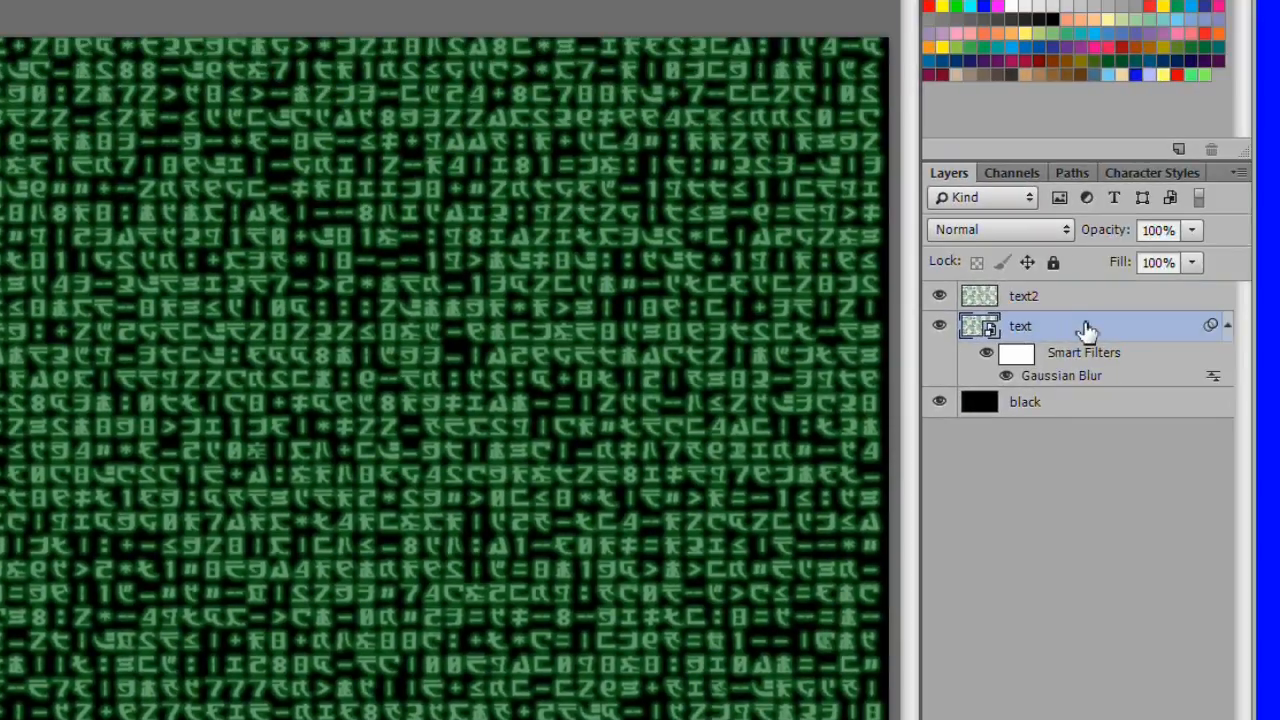
pyautogui.rightClick(1087, 330)
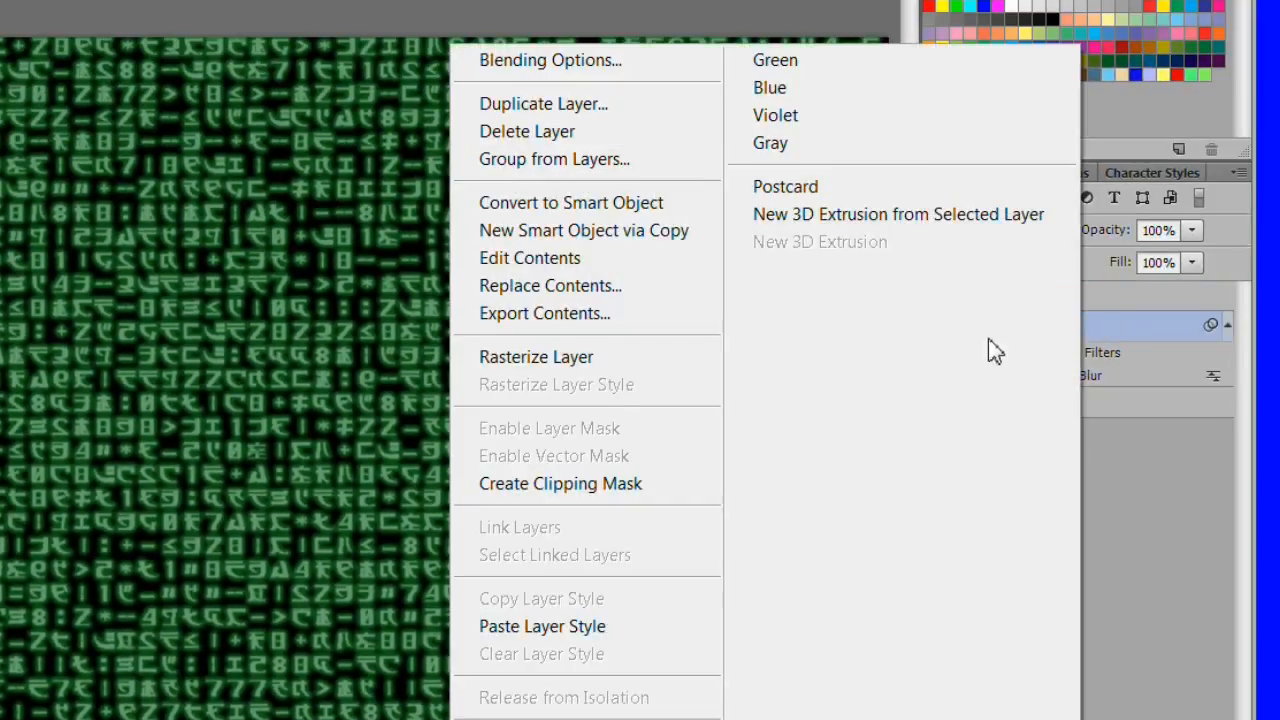
pyautogui.click(620, 360)
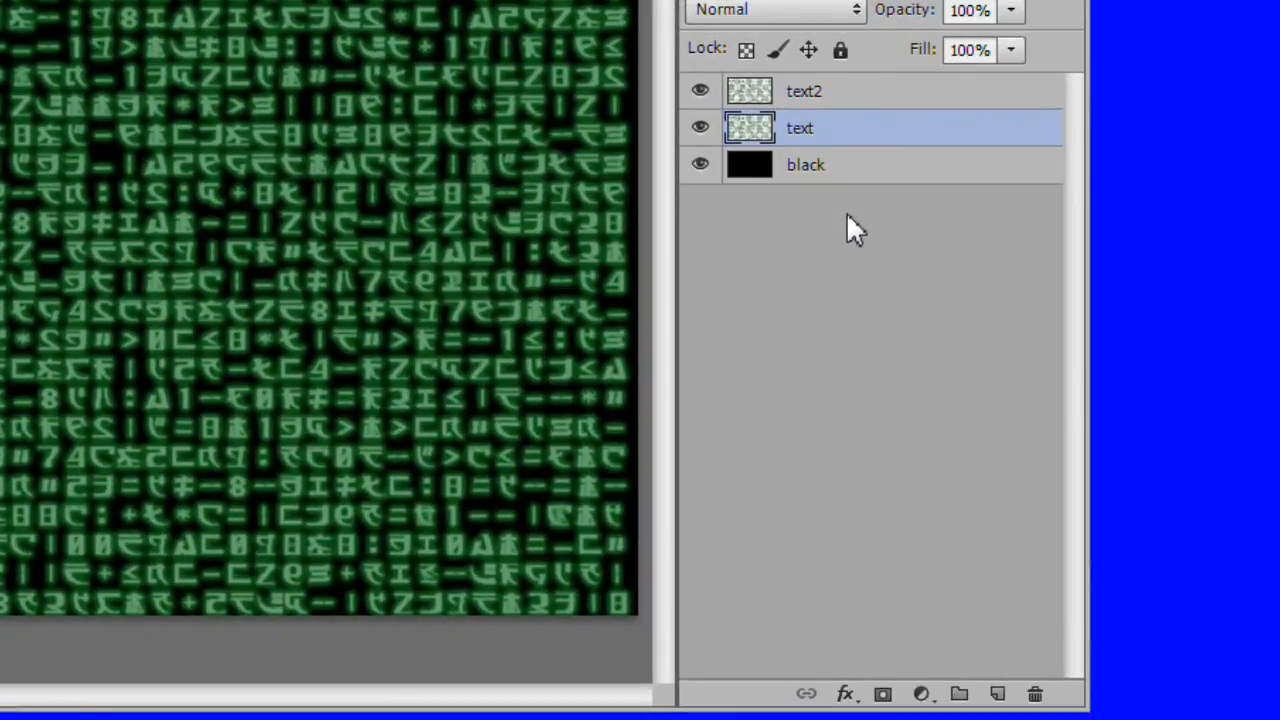
# Step: Create a new layer directly below text2, fill it with black, and merge it with text2
pyautogui.click(997, 694)
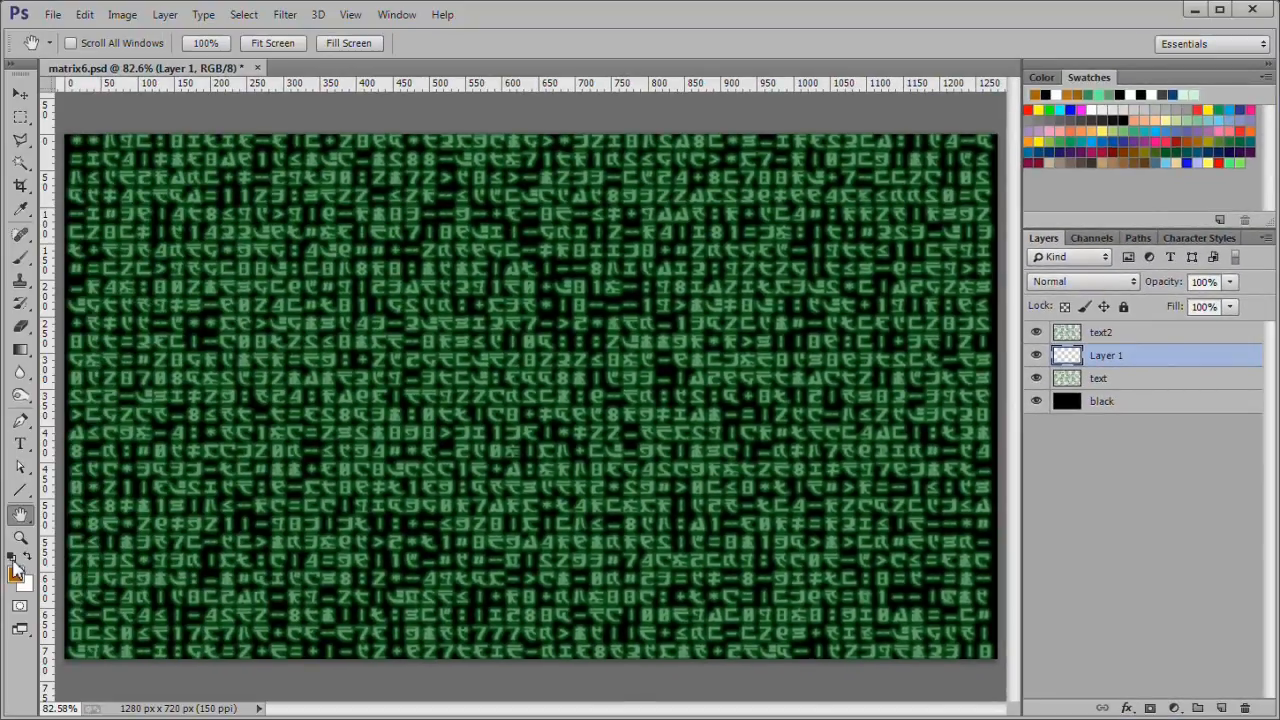
pyautogui.press('d')
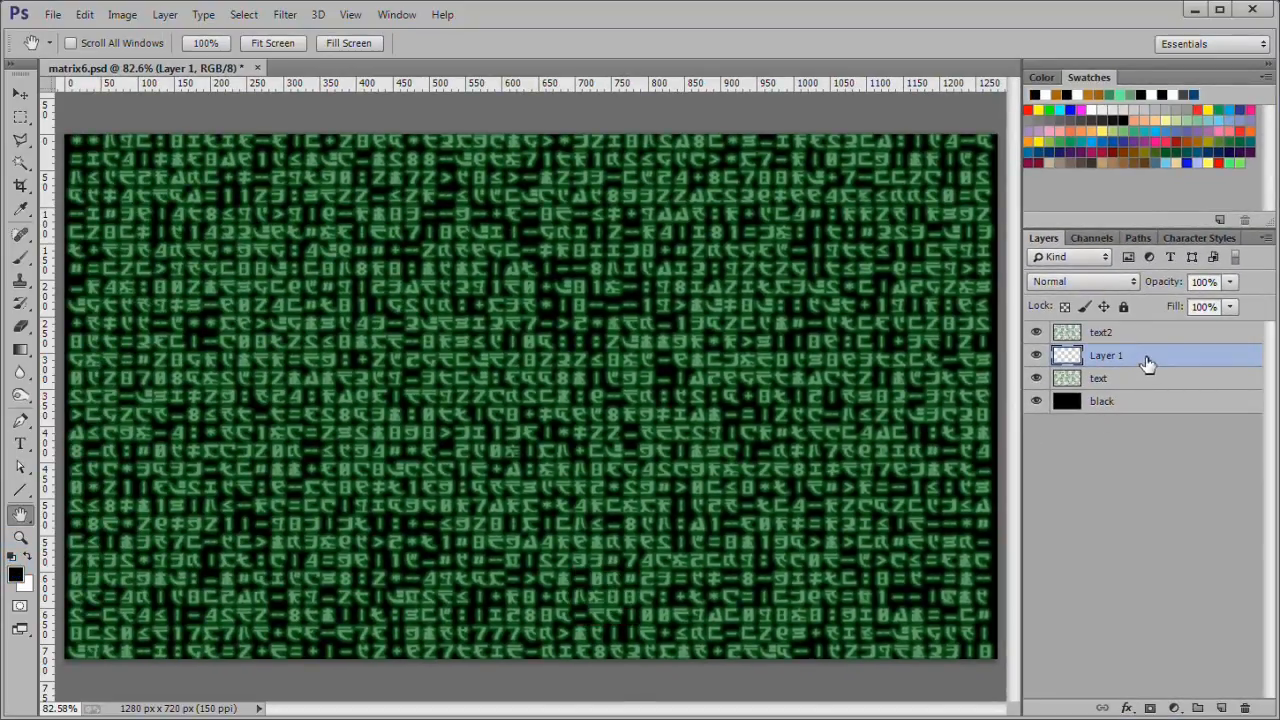
pyautogui.hotkey('alt', 'BackSpace')
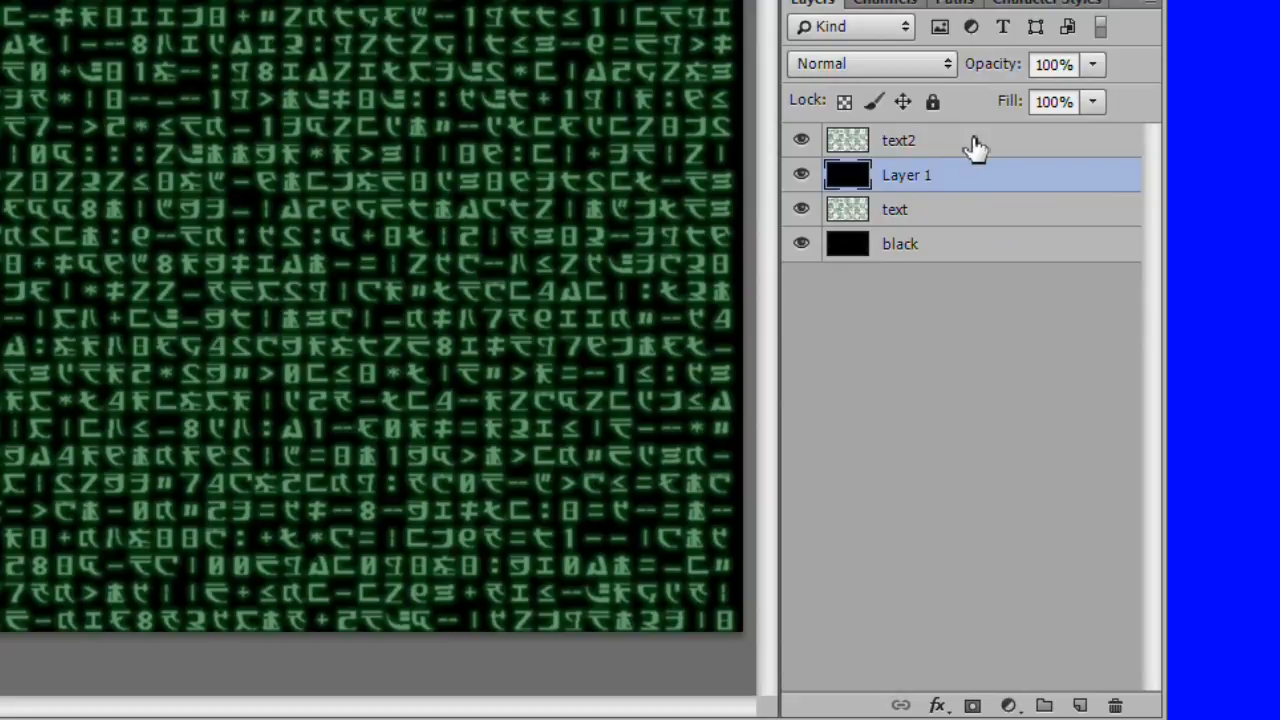
pyautogui.keyDown('shift'); pyautogui.click(972, 149); pyautogui.keyUp('shift')
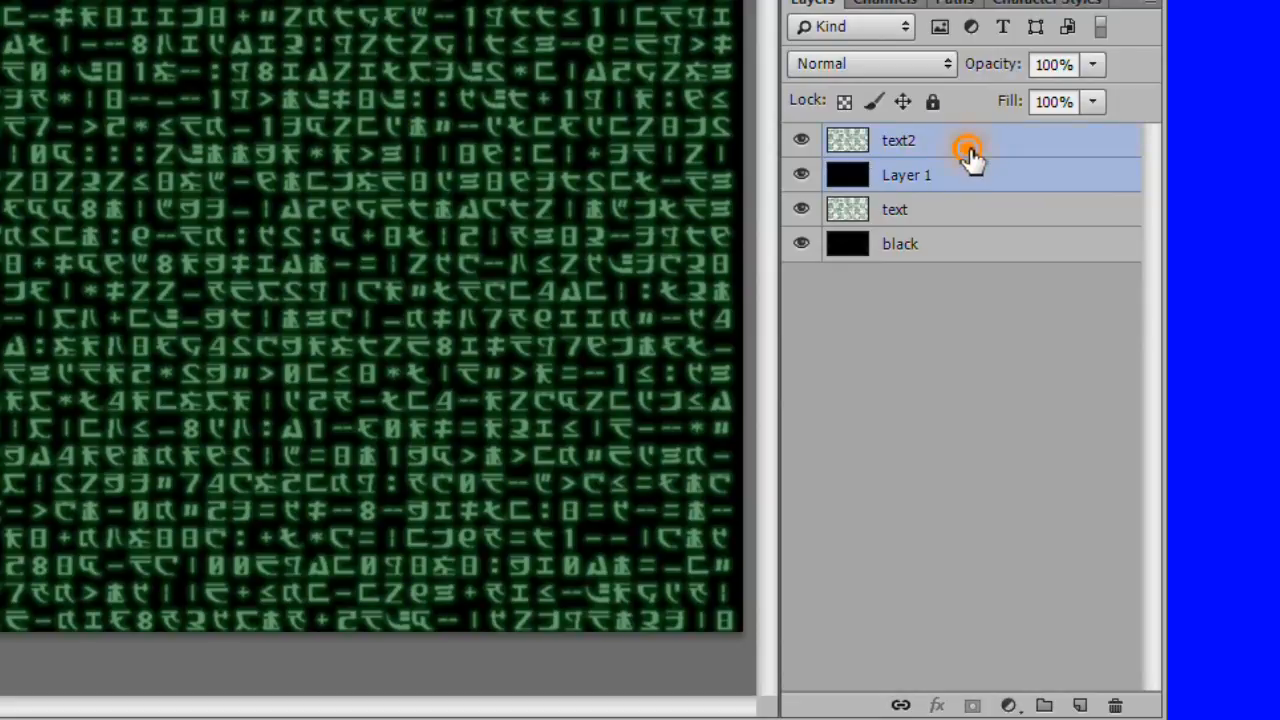
pyautogui.rightClick(972, 160)
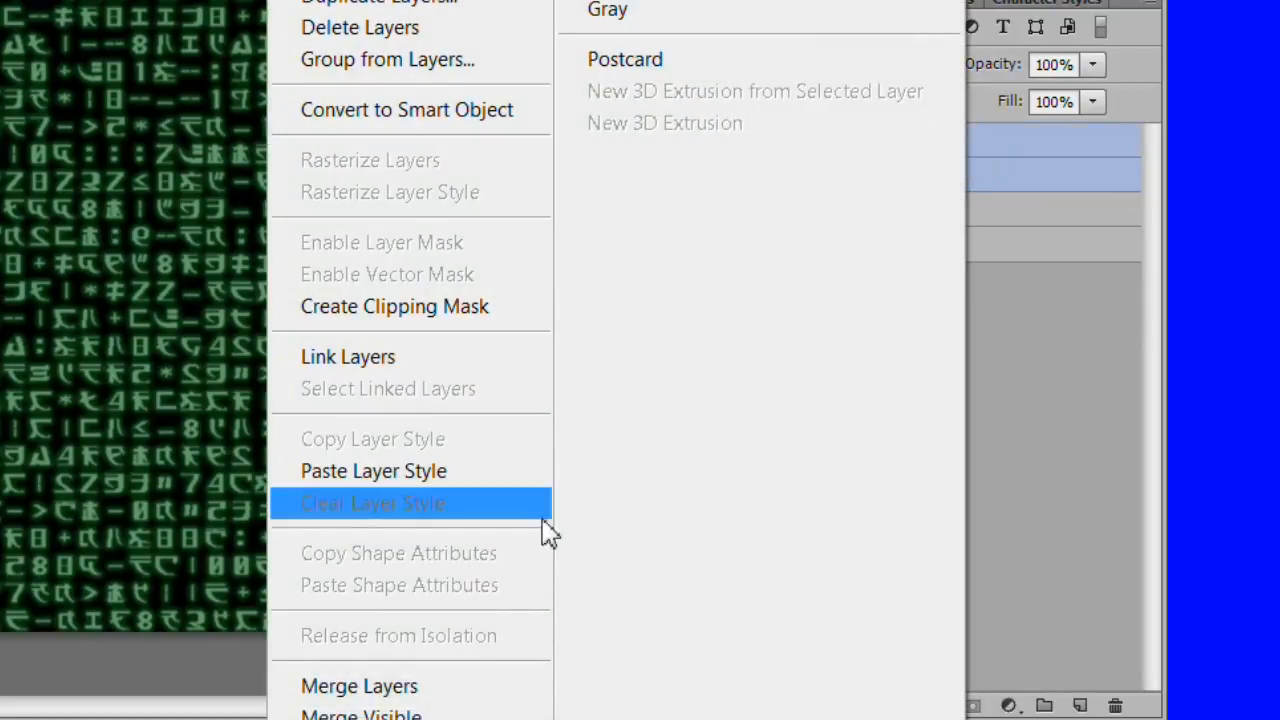
pyautogui.click(440, 688)
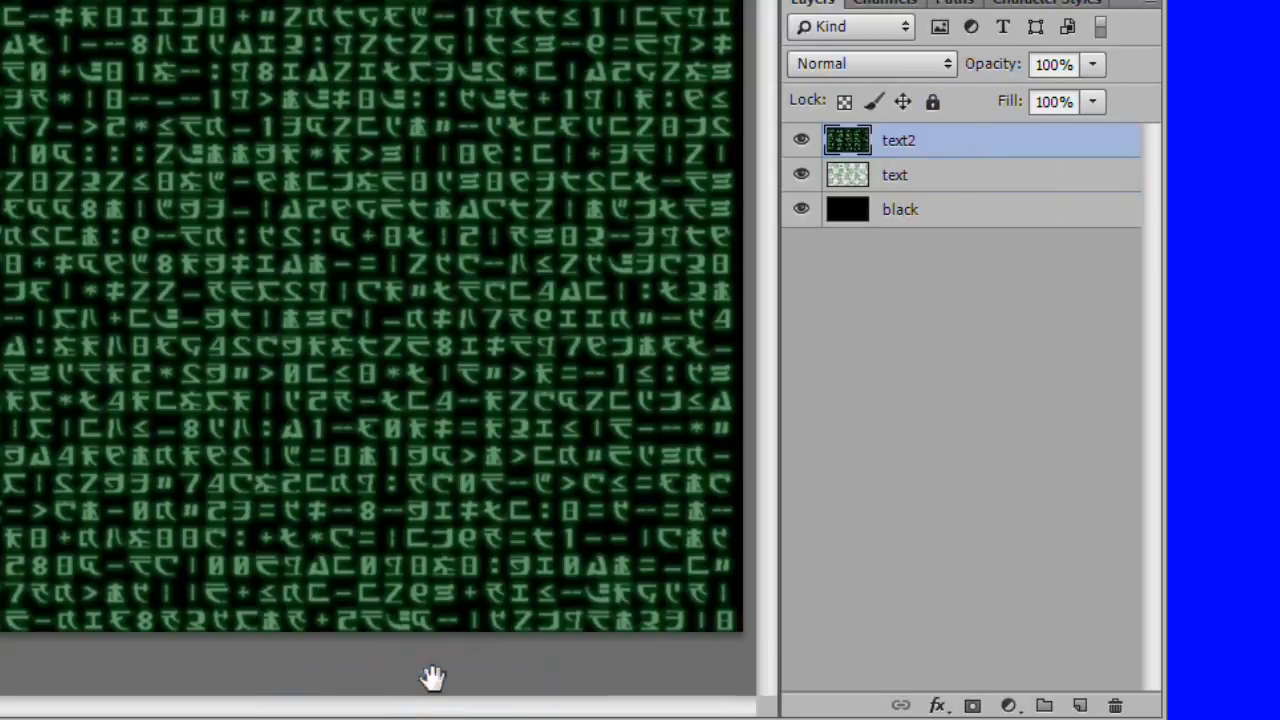
# Step: Merge the text layer with the black layer
pyautogui.click(943, 178)
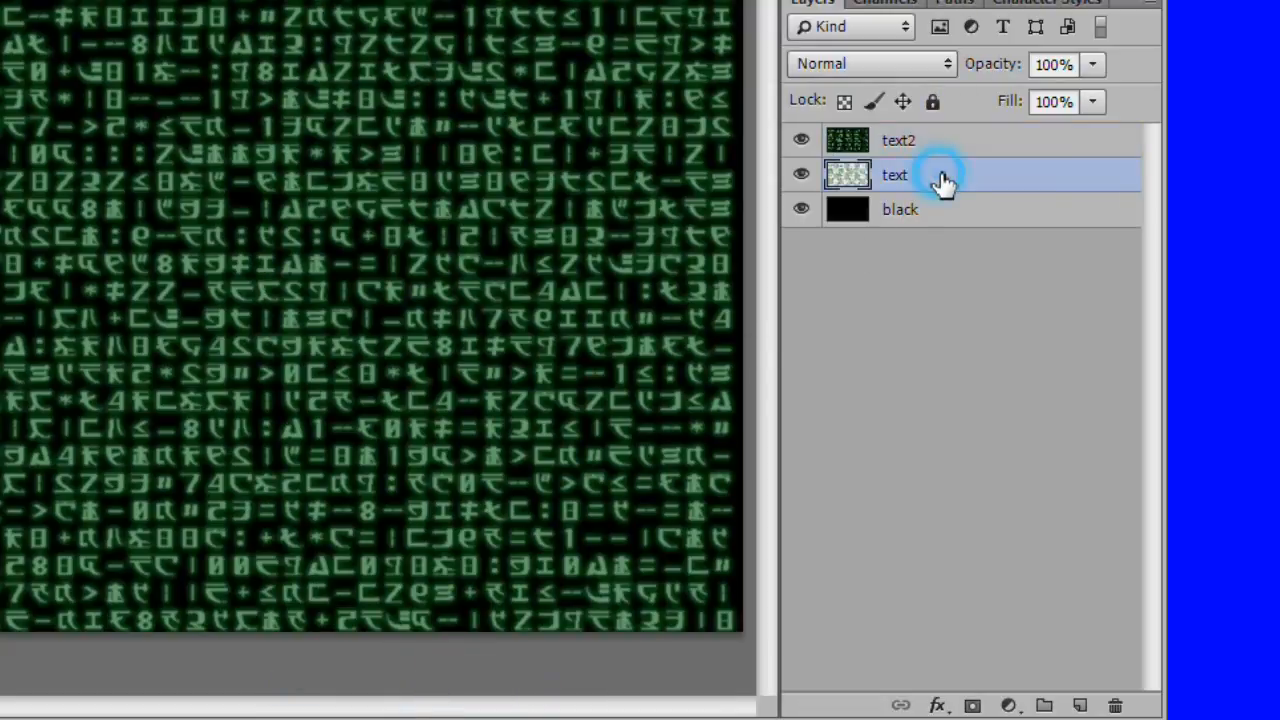
pyautogui.keyDown('shift'); pyautogui.click(940, 209); pyautogui.keyUp('shift')
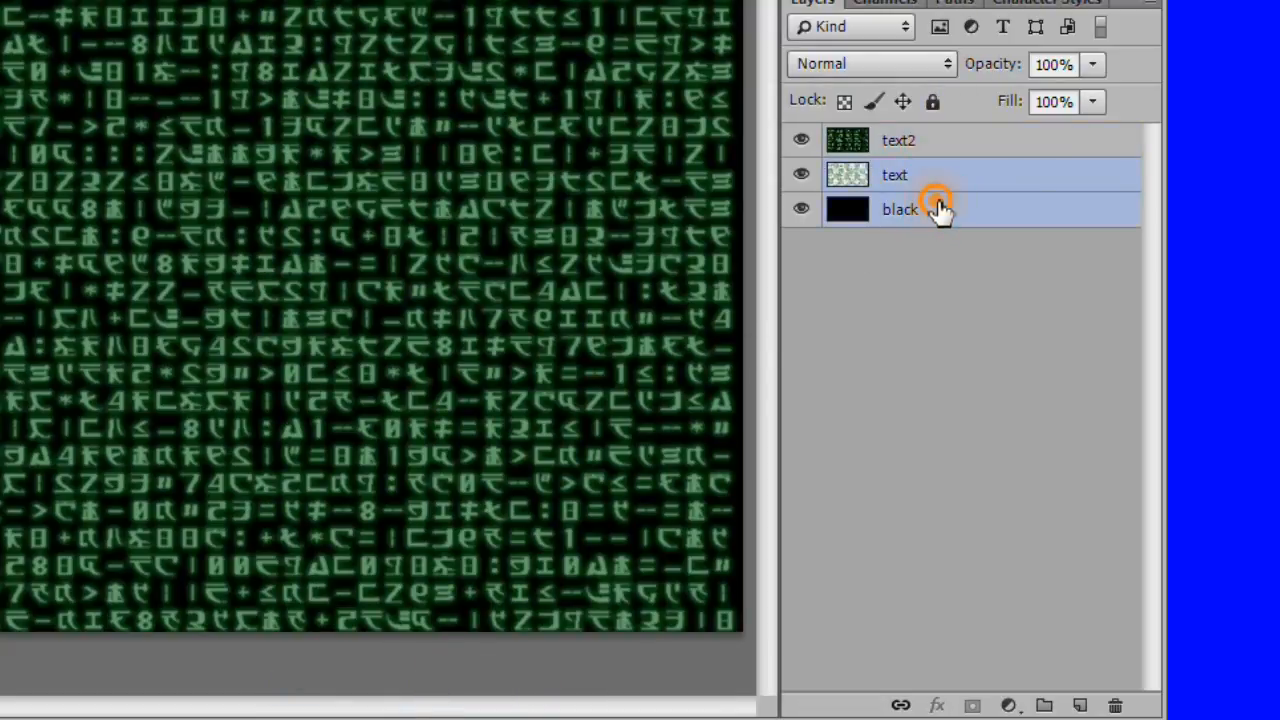
pyautogui.rightClick(936, 210)
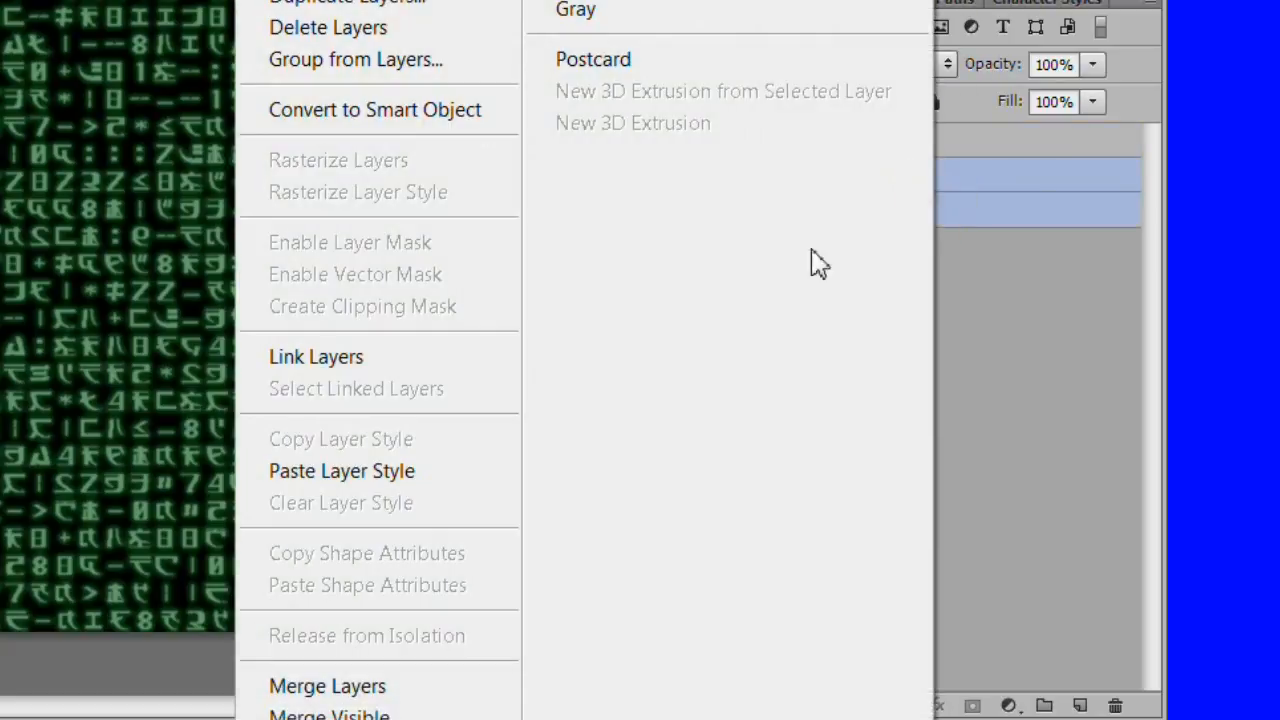
pyautogui.click(430, 690)
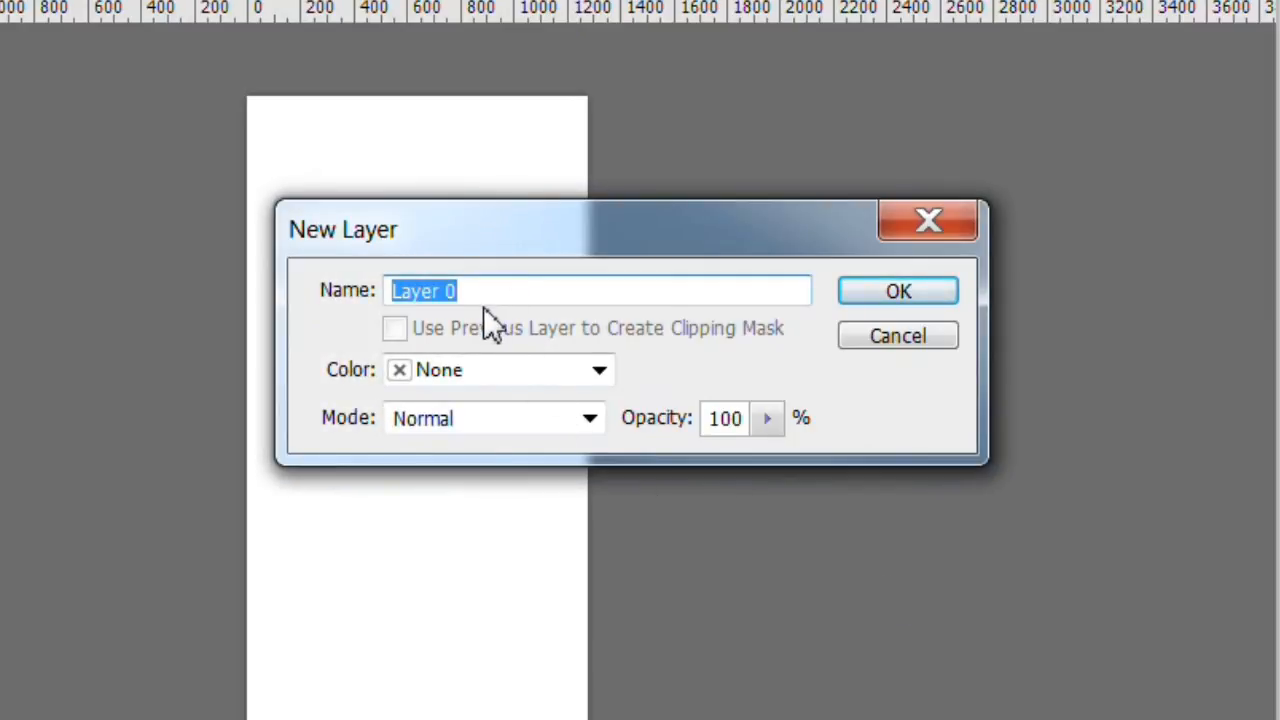
# Step: Convert the background into a regular layer named bg and fill it with 50% Gray at 100% opacity
pyautogui.write('bg')
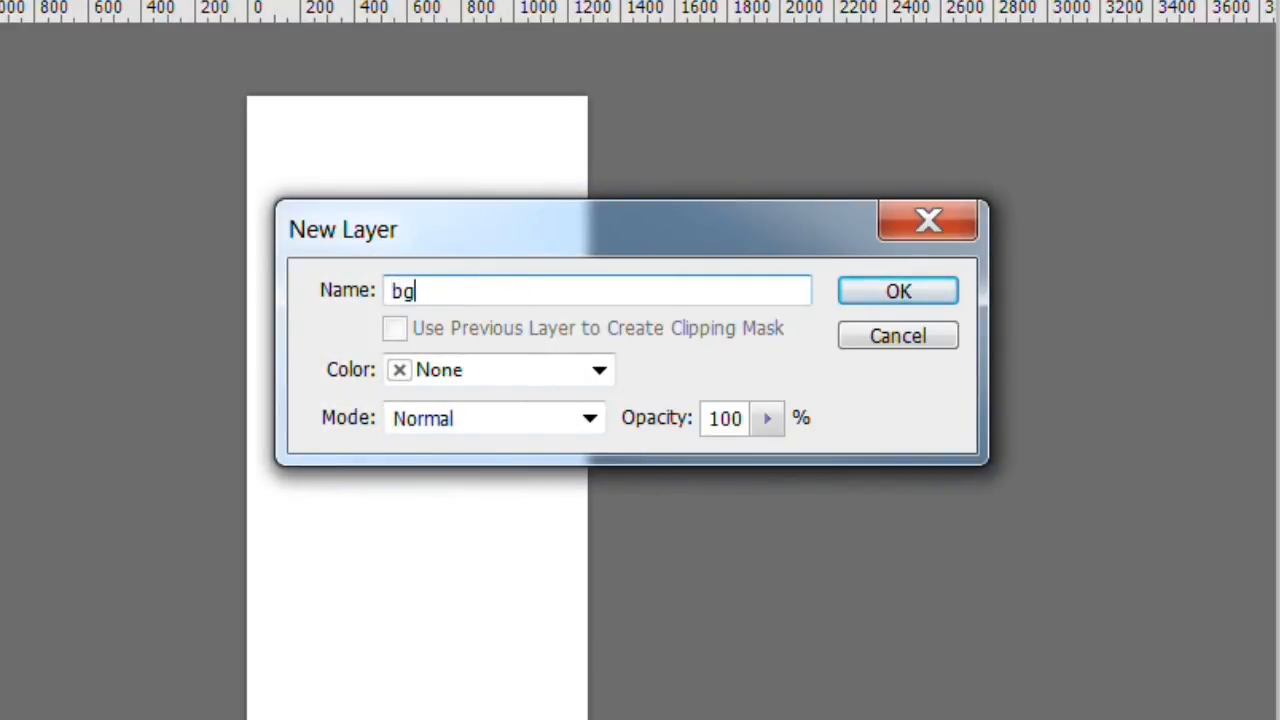
pyautogui.click(903, 291)
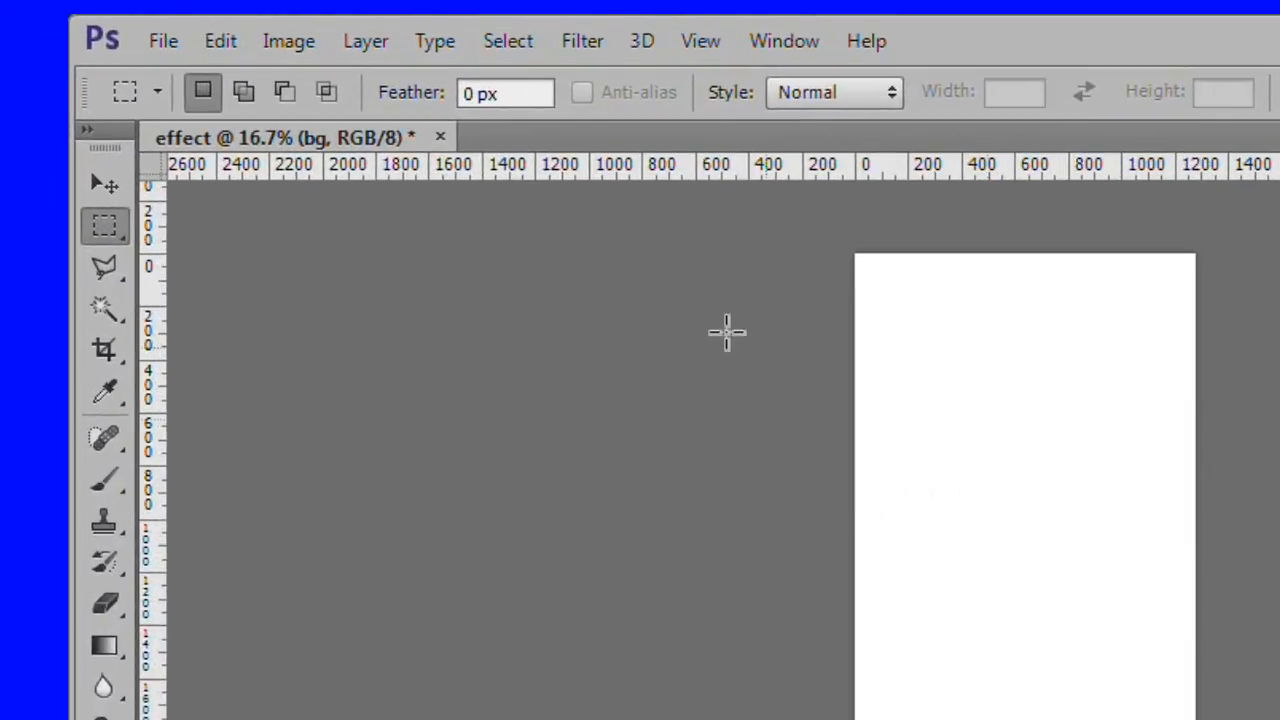
pyautogui.click(223, 45)
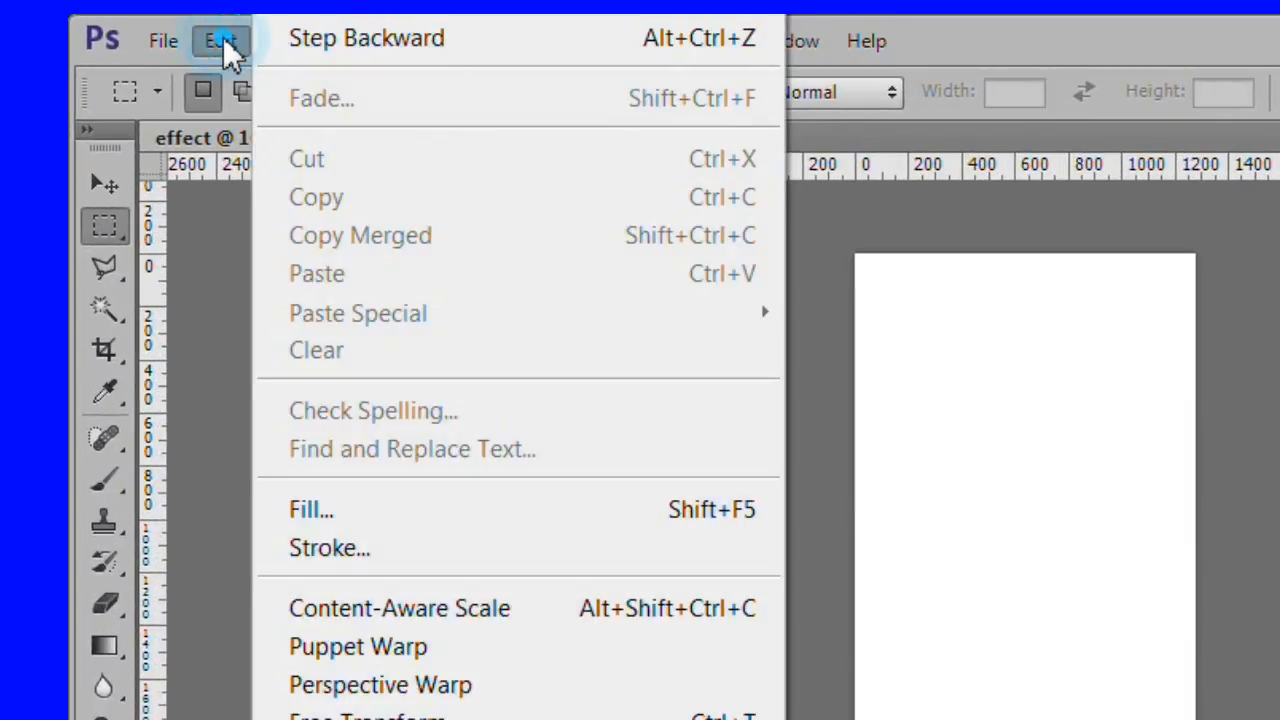
pyautogui.click(447, 512)
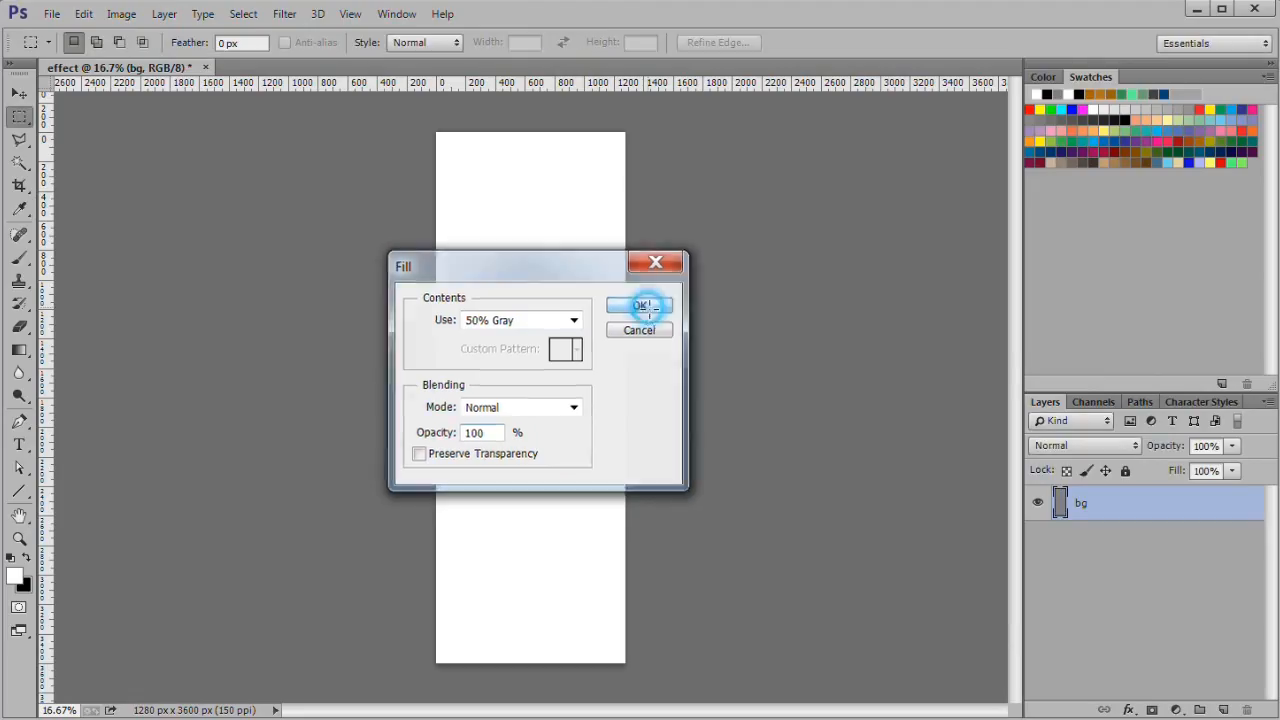
pyautogui.click(893, 316)
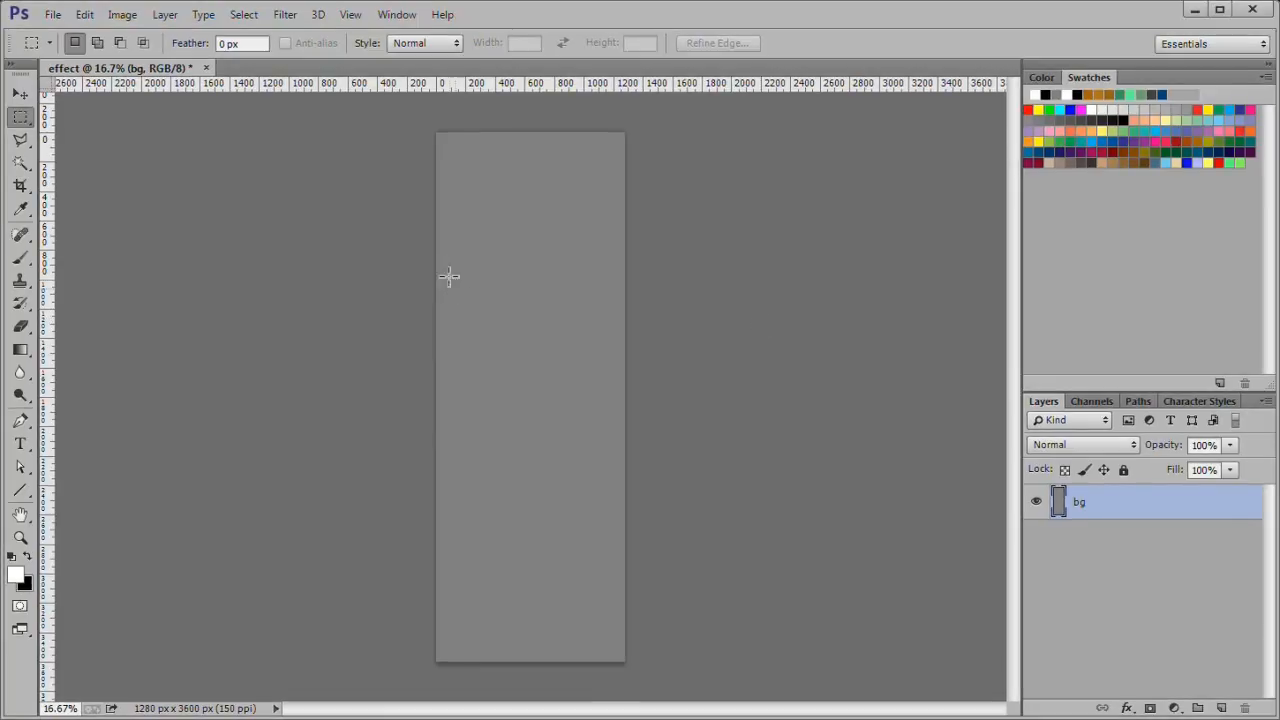
# Step: Add a horizontal guide at 2880 px
pyautogui.click(351, 15)
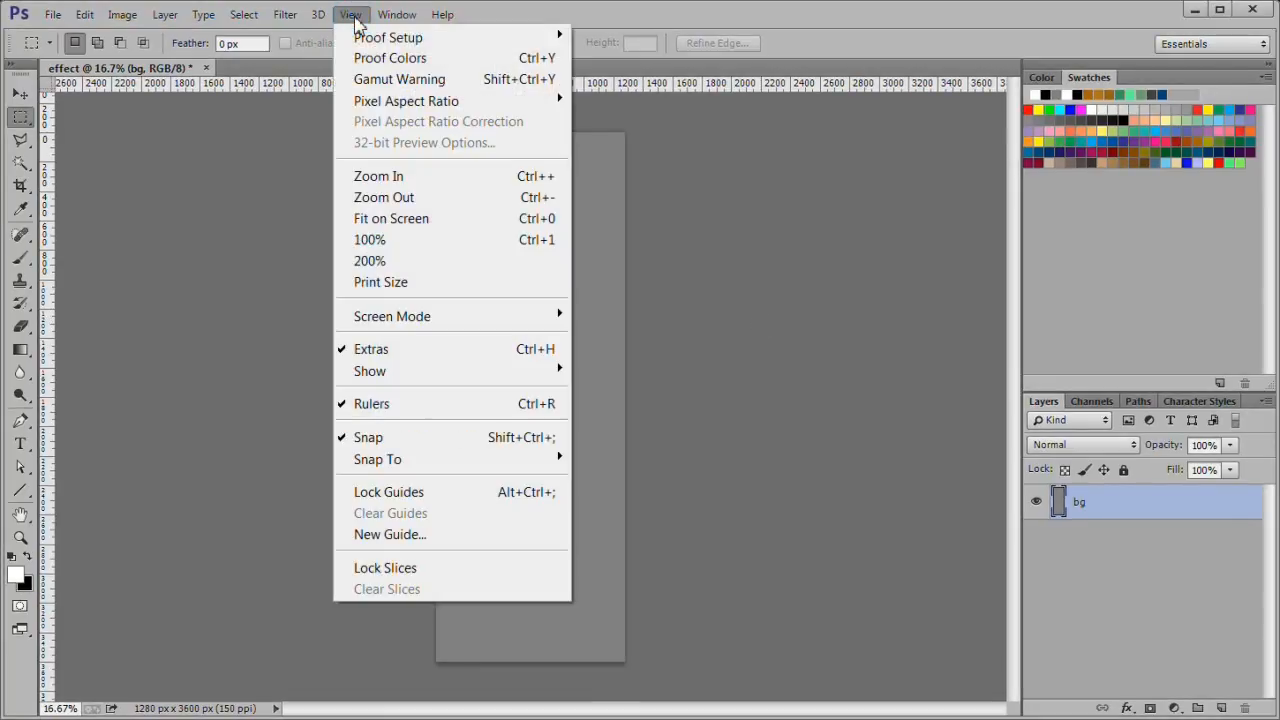
pyautogui.click(393, 536)
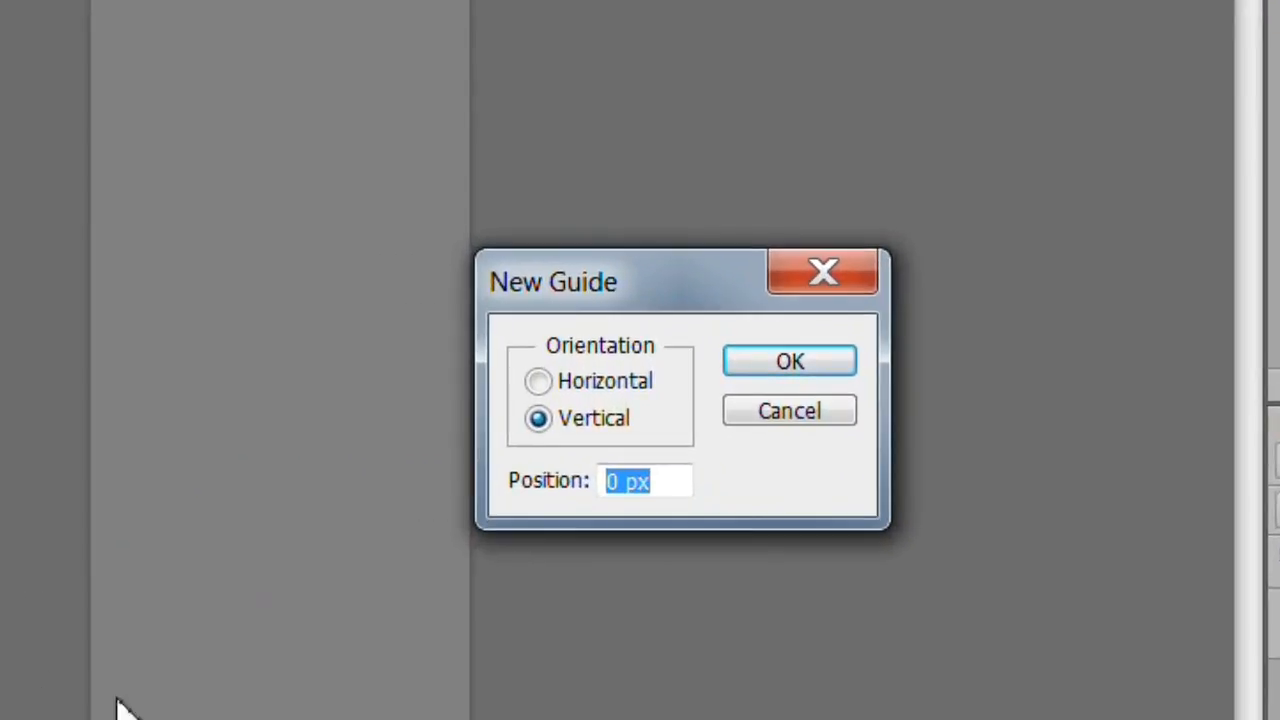
pyautogui.click(542, 383)
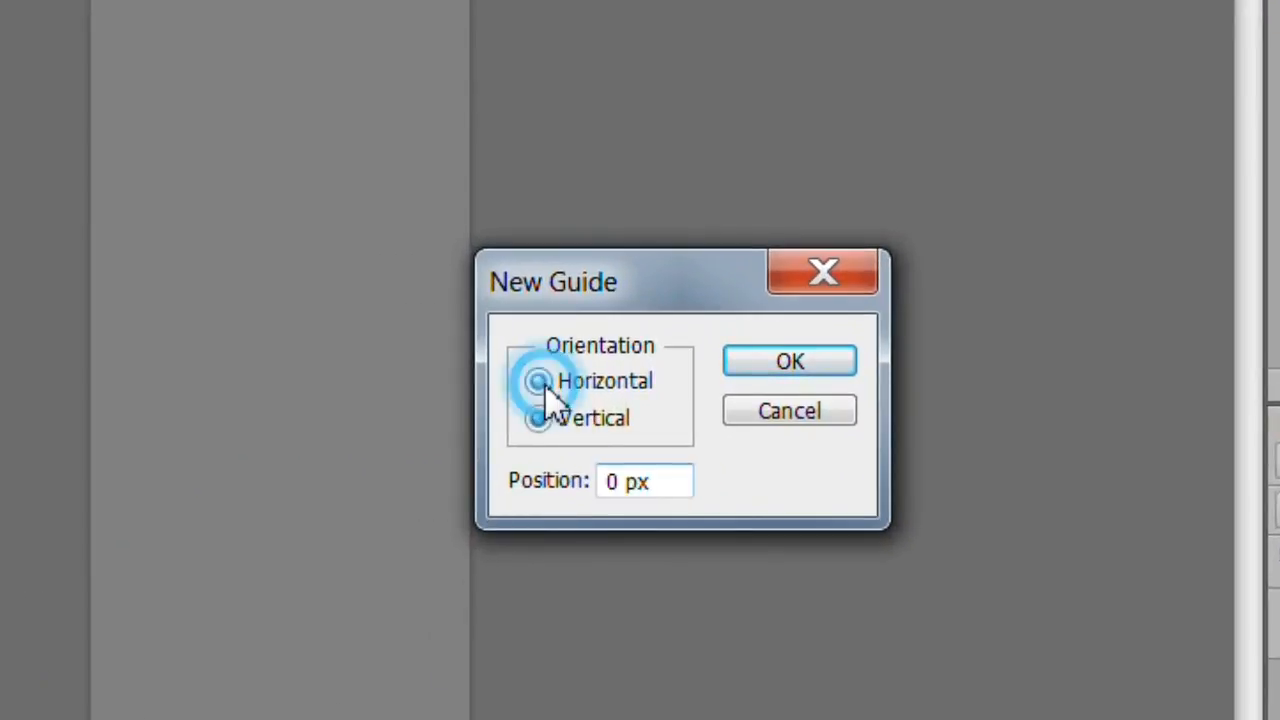
pyautogui.doubleClick(620, 488)
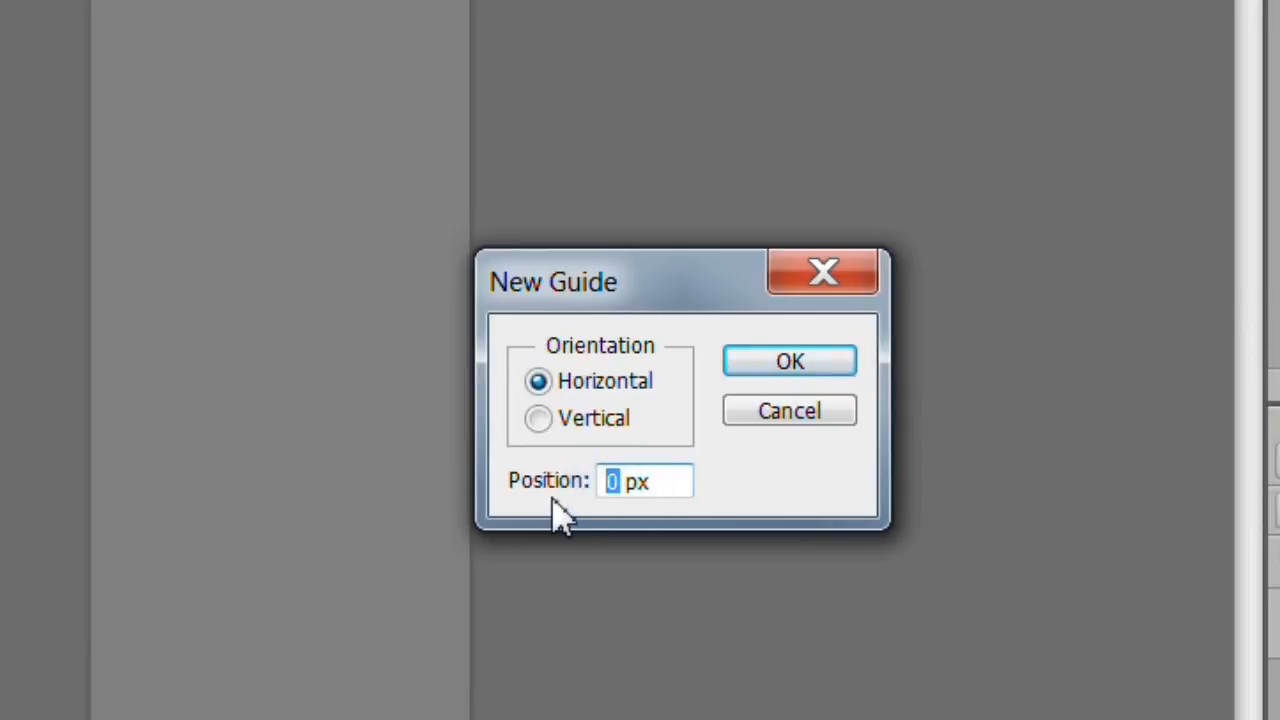
pyautogui.write('2880')
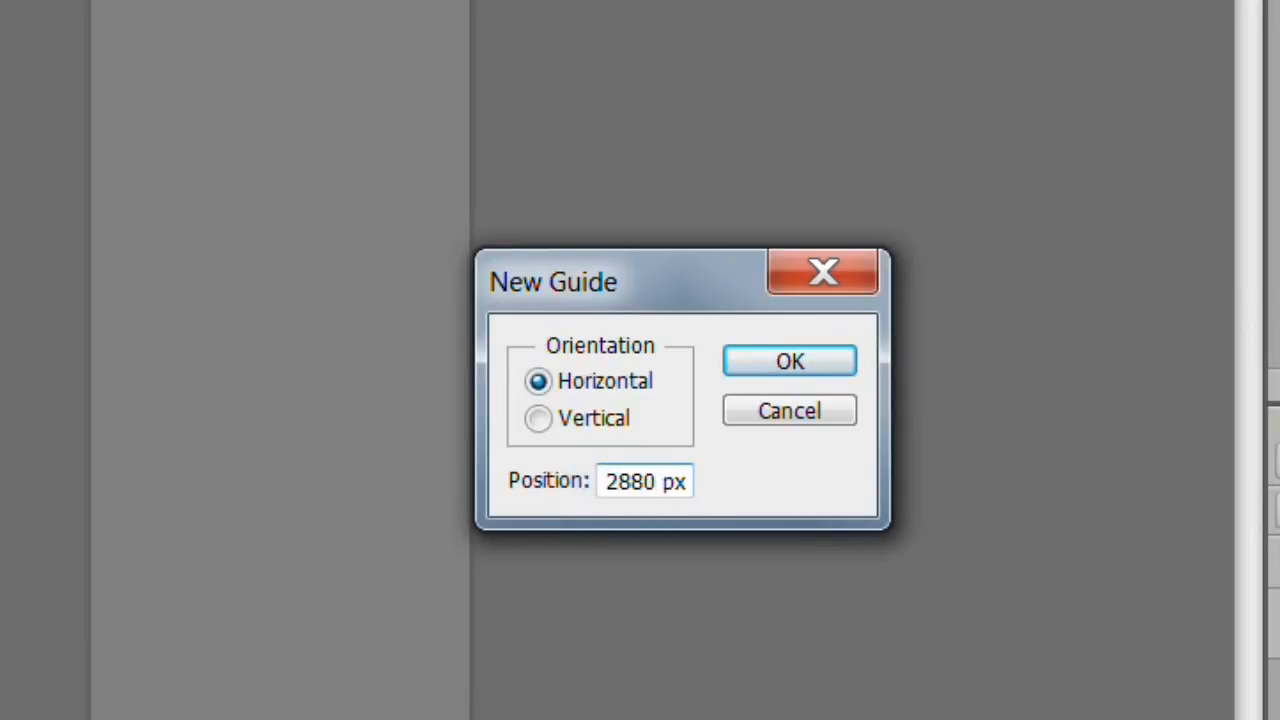
pyautogui.click(815, 362)
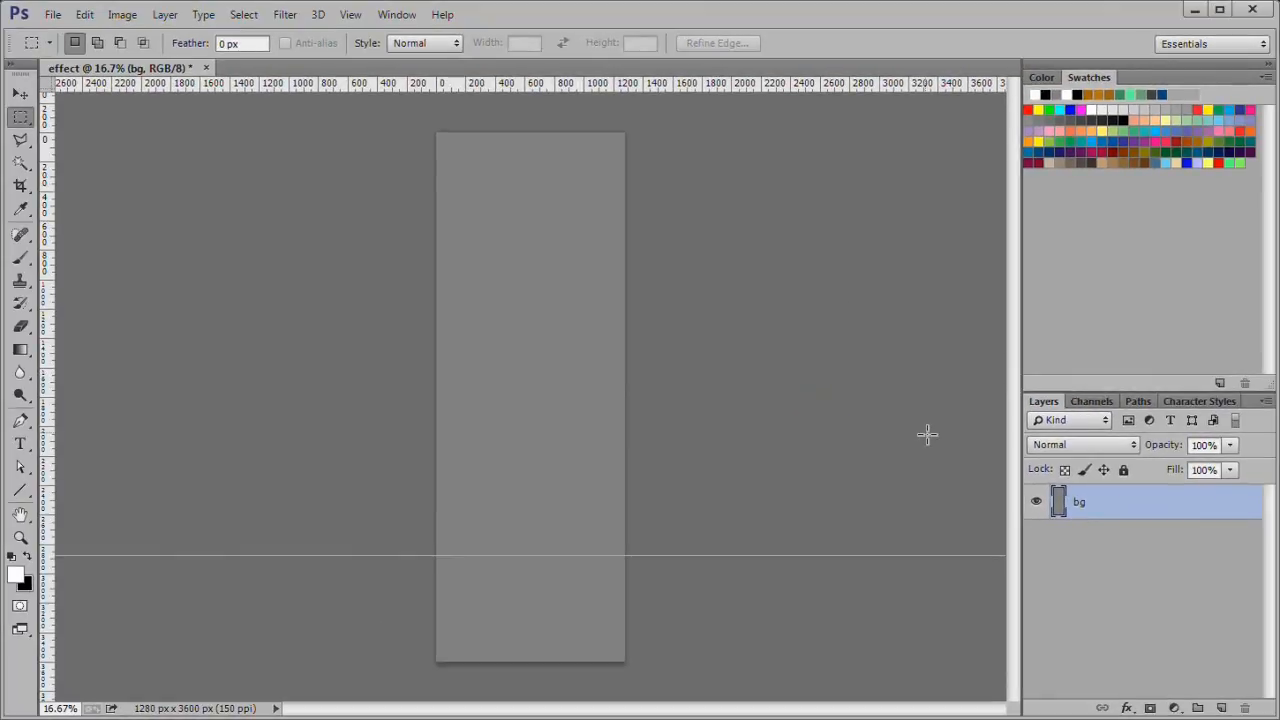
# Step: Fill the full-width area of the bg layer below the guide with black, deselect it, and clear the guide
pyautogui.press('h')
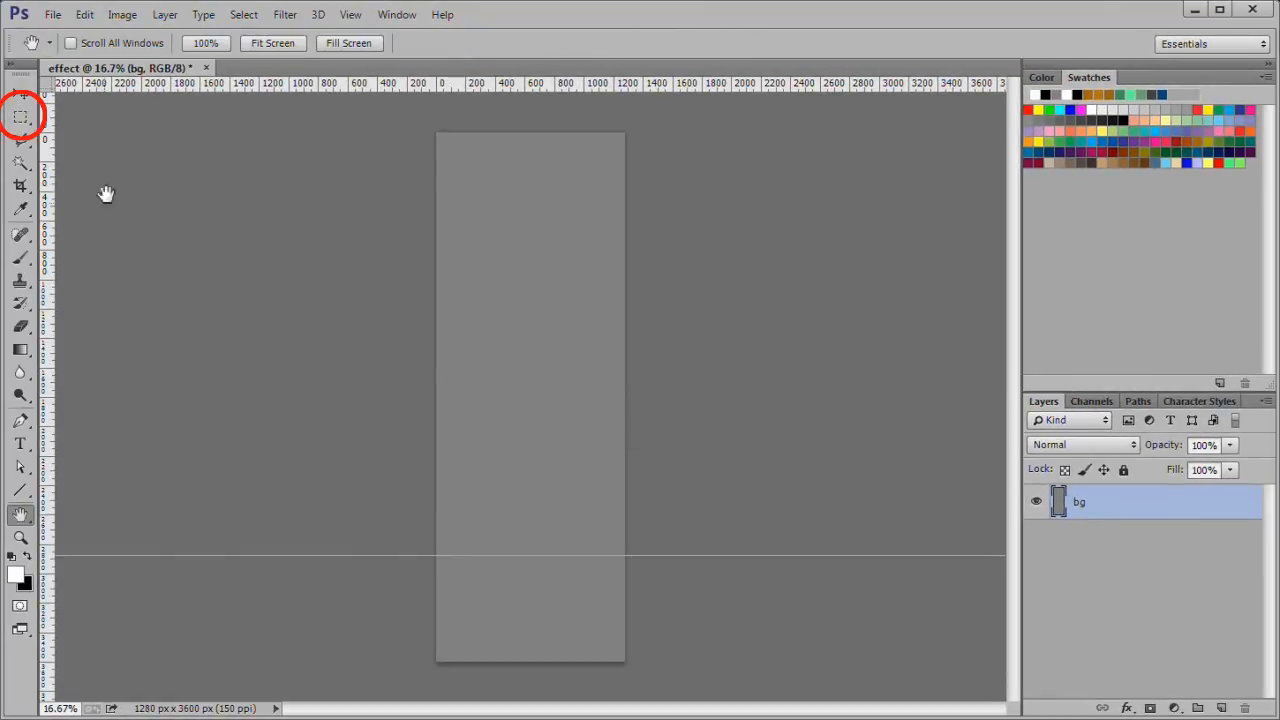
pyautogui.click(22, 118)
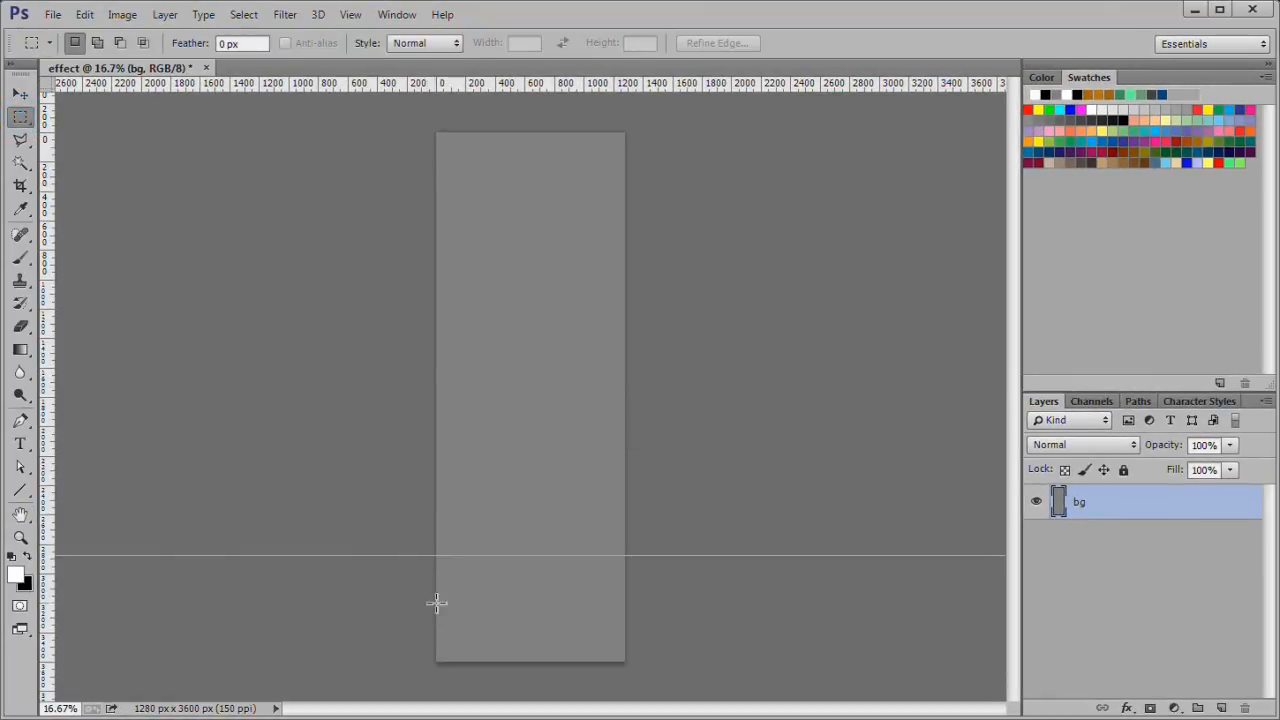
pyautogui.moveTo(428, 556); pyautogui.dragTo(642, 667)
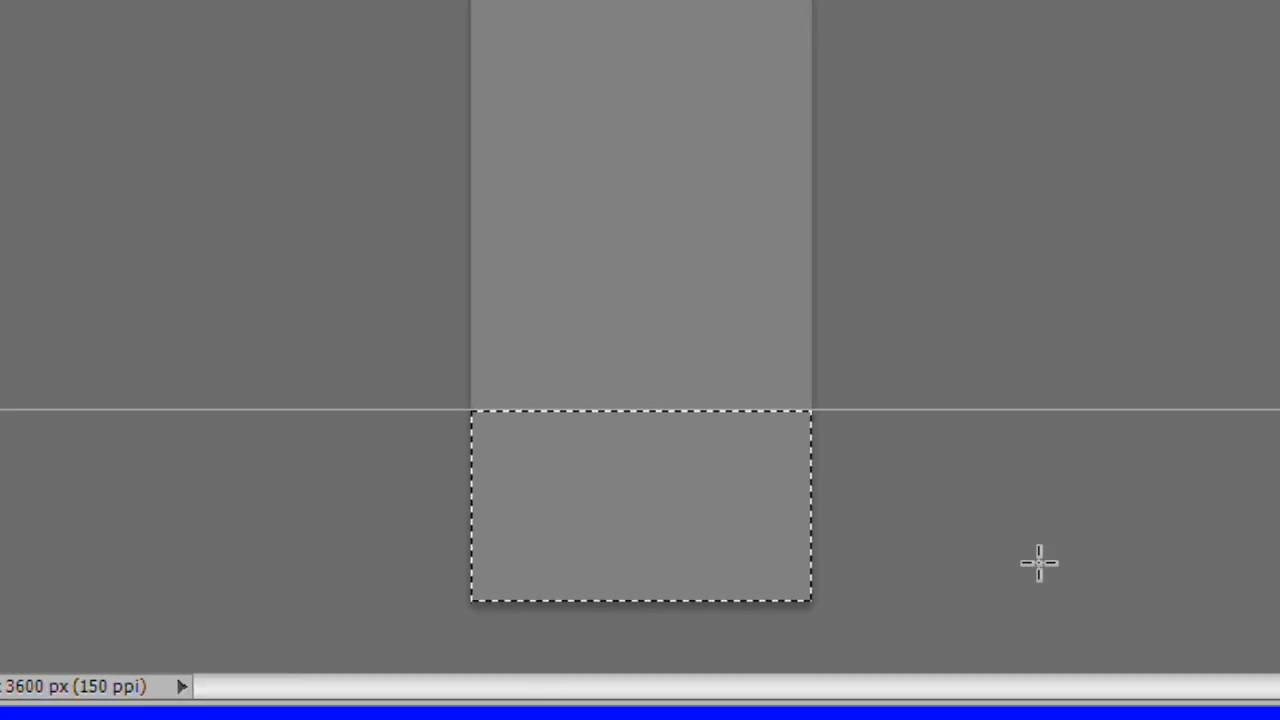
pyautogui.hotkey('ctrl', 'BackSpace')
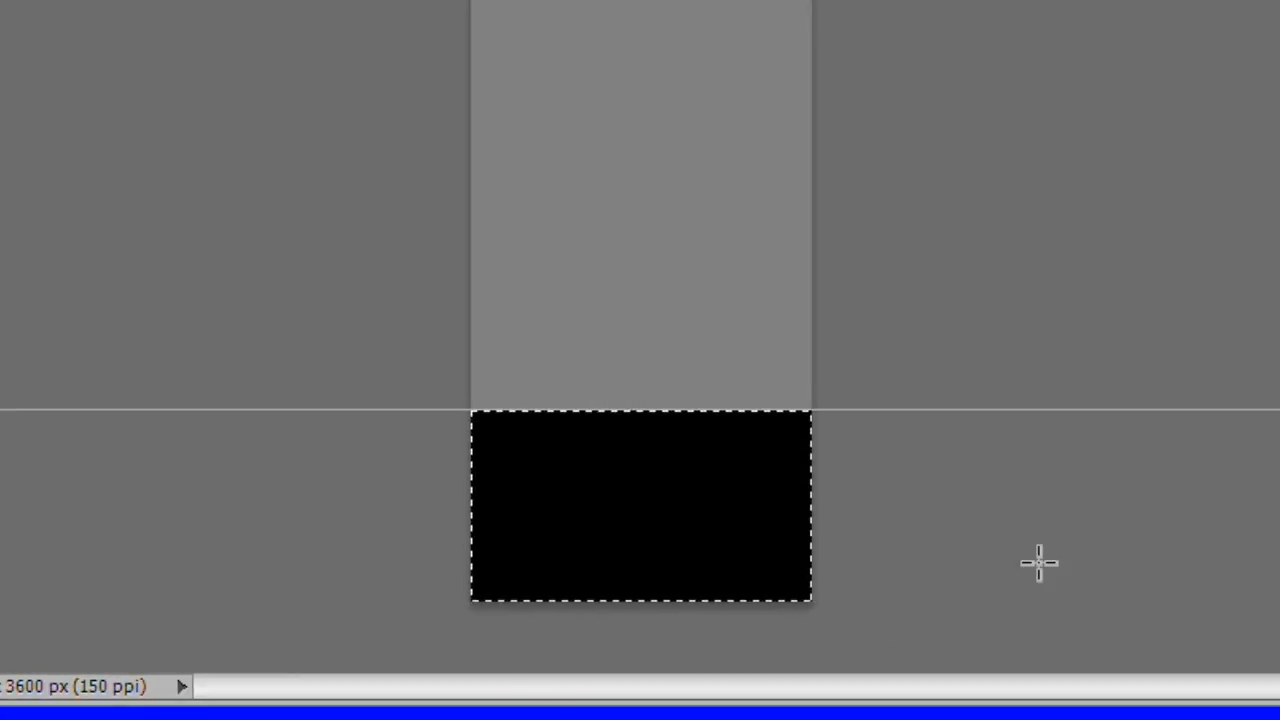
pyautogui.hotkey('ctrl', 'd')
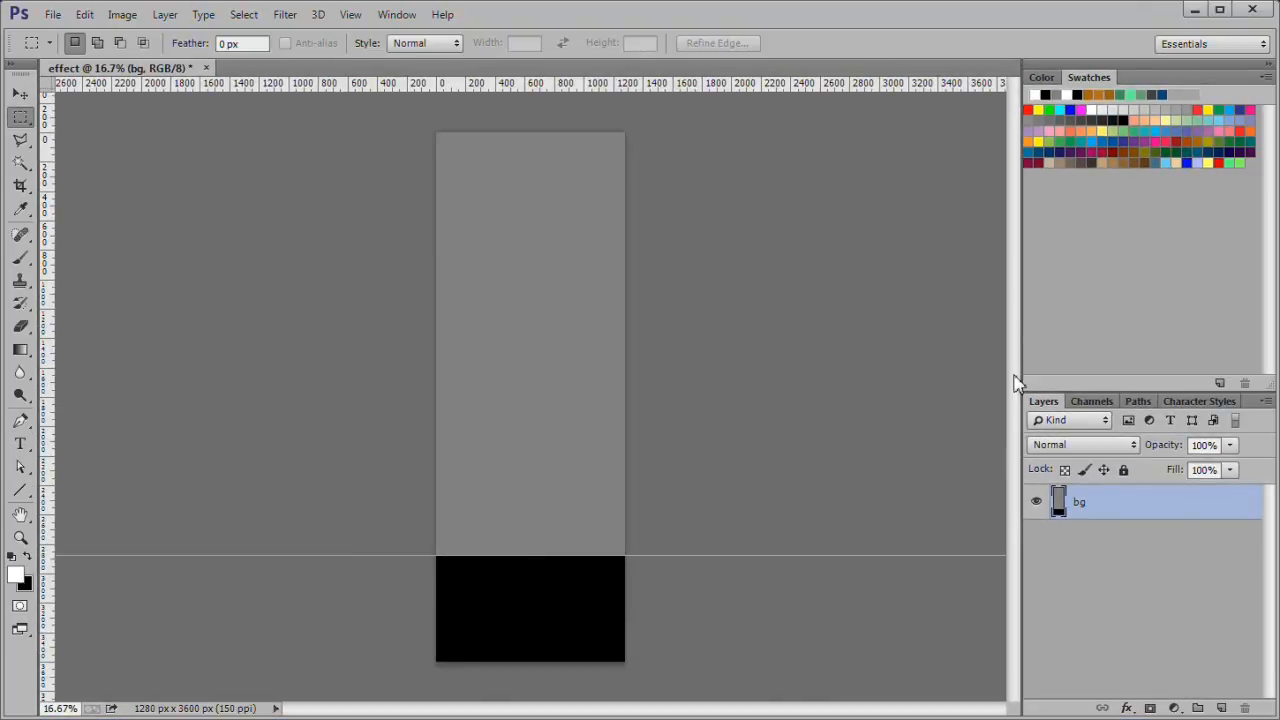
pyautogui.click(350, 14)
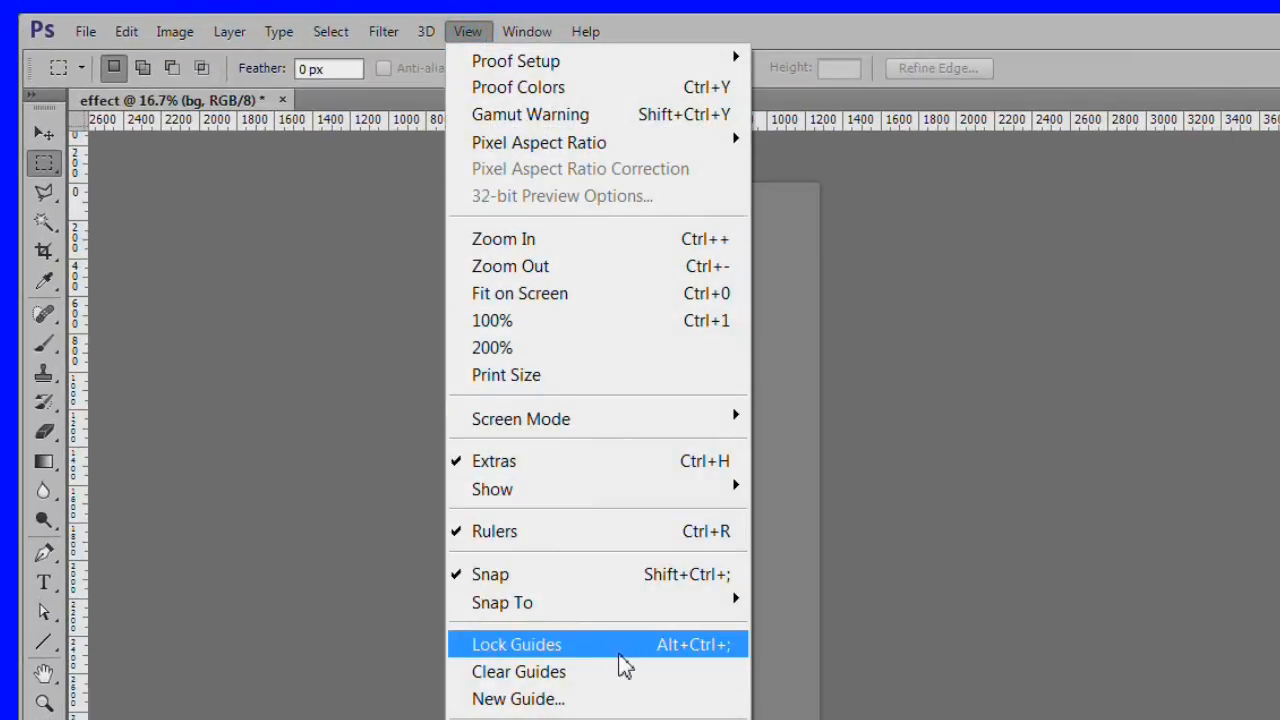
pyautogui.click(617, 672)
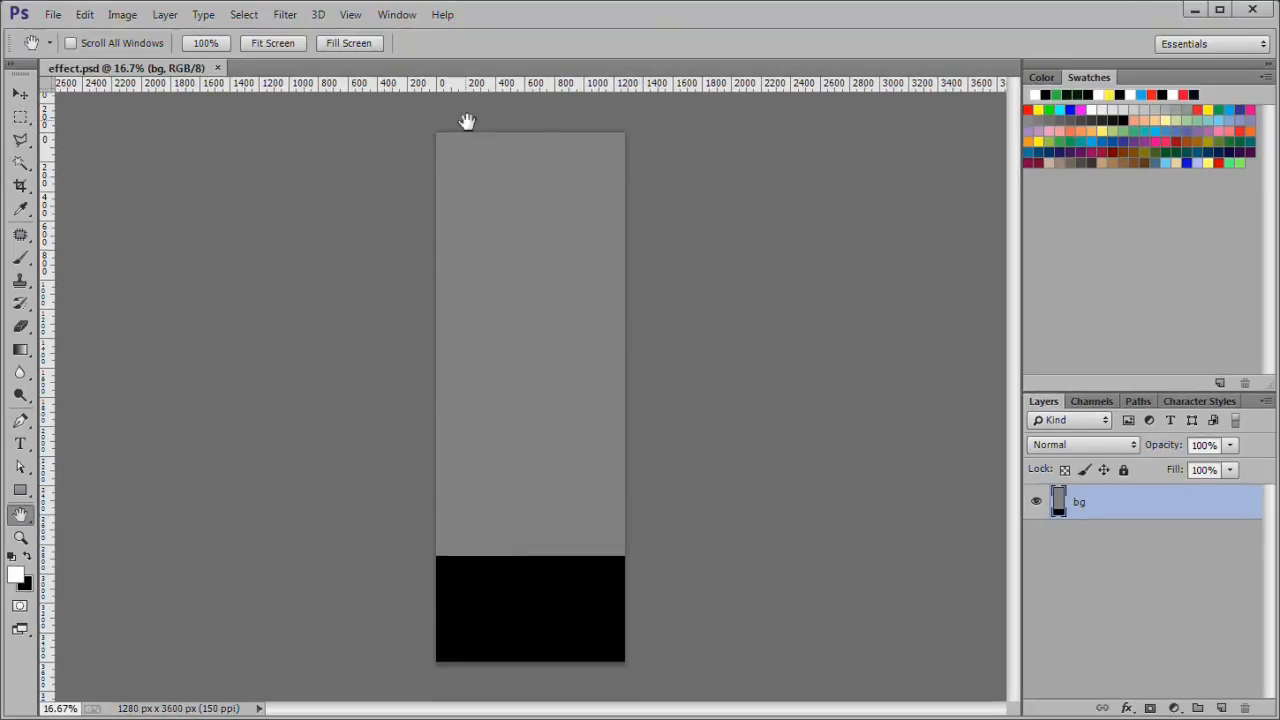
# Step: Place the data_screen file as an embedded object at its default centred position and 100% size
pyautogui.click(53, 15)
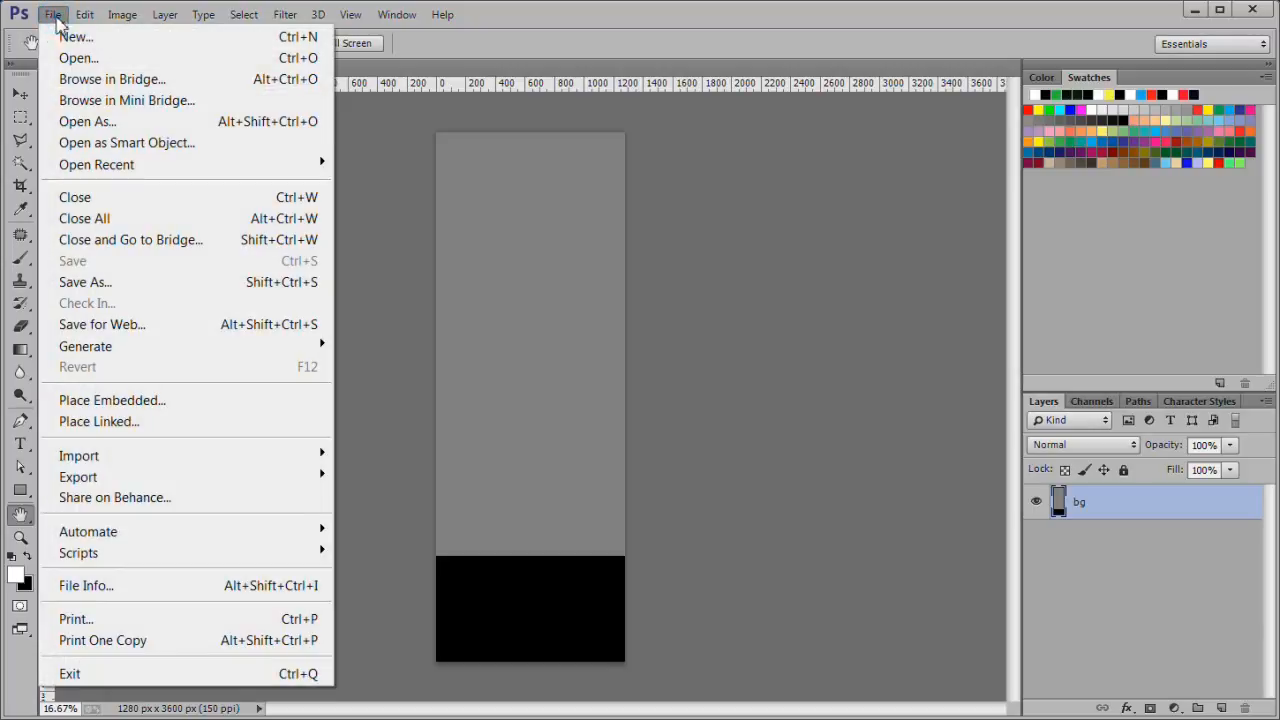
pyautogui.click(185, 410)
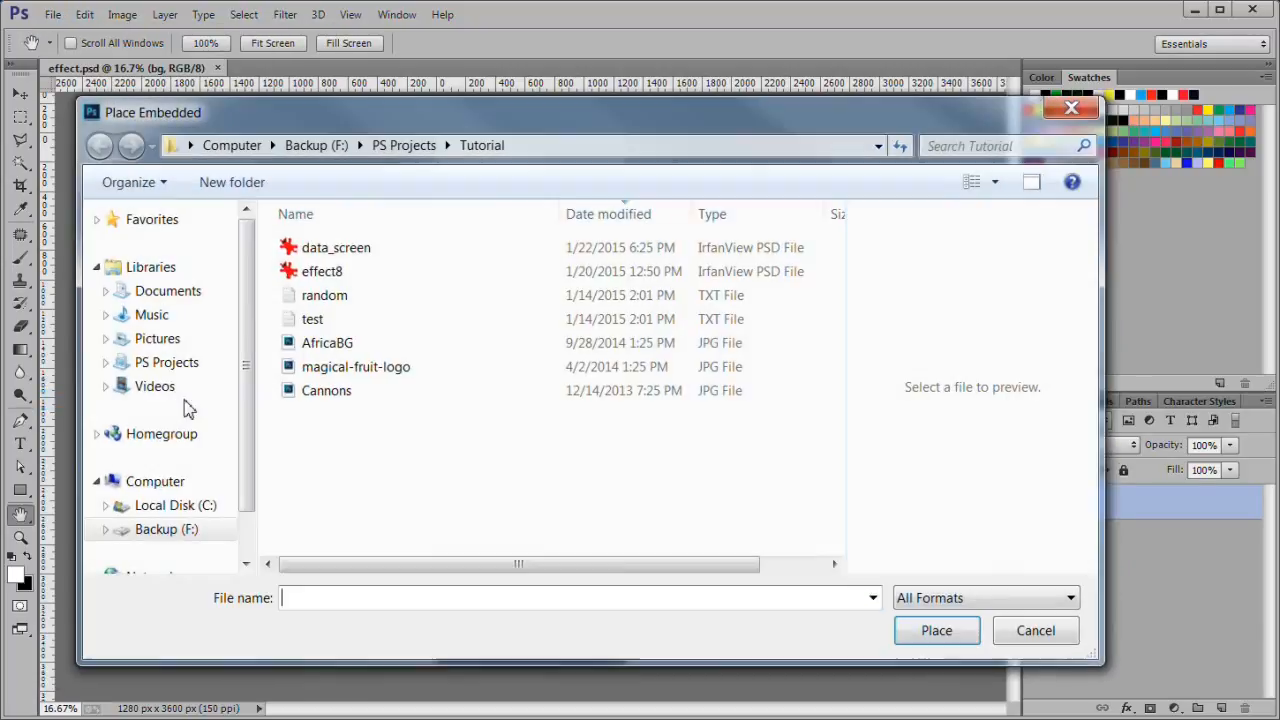
pyautogui.click(375, 249)
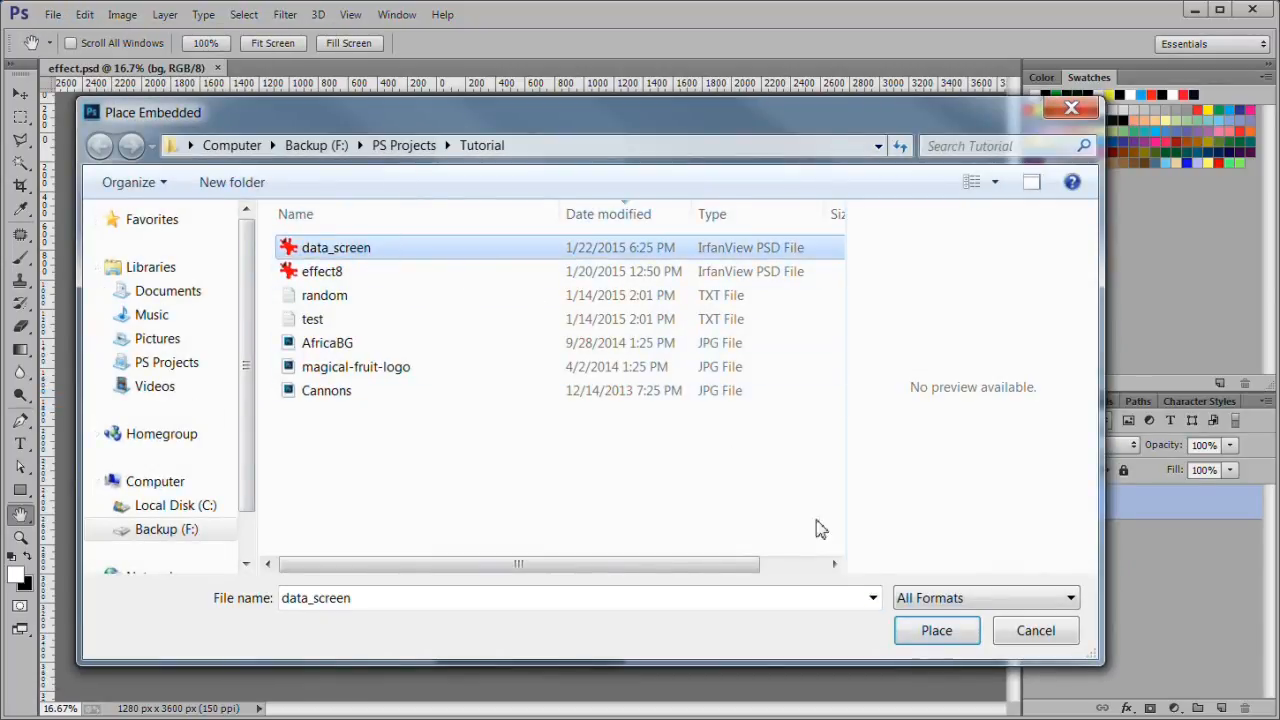
pyautogui.click(922, 631)
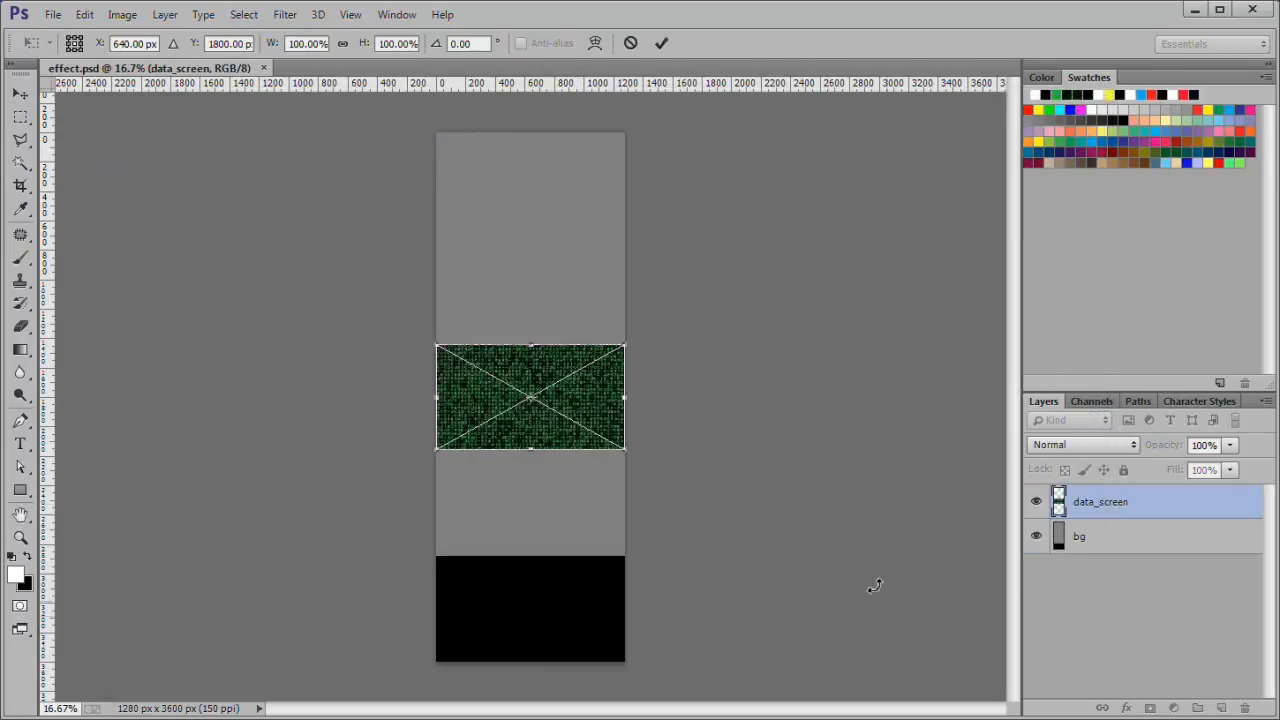
pyautogui.click(663, 43)
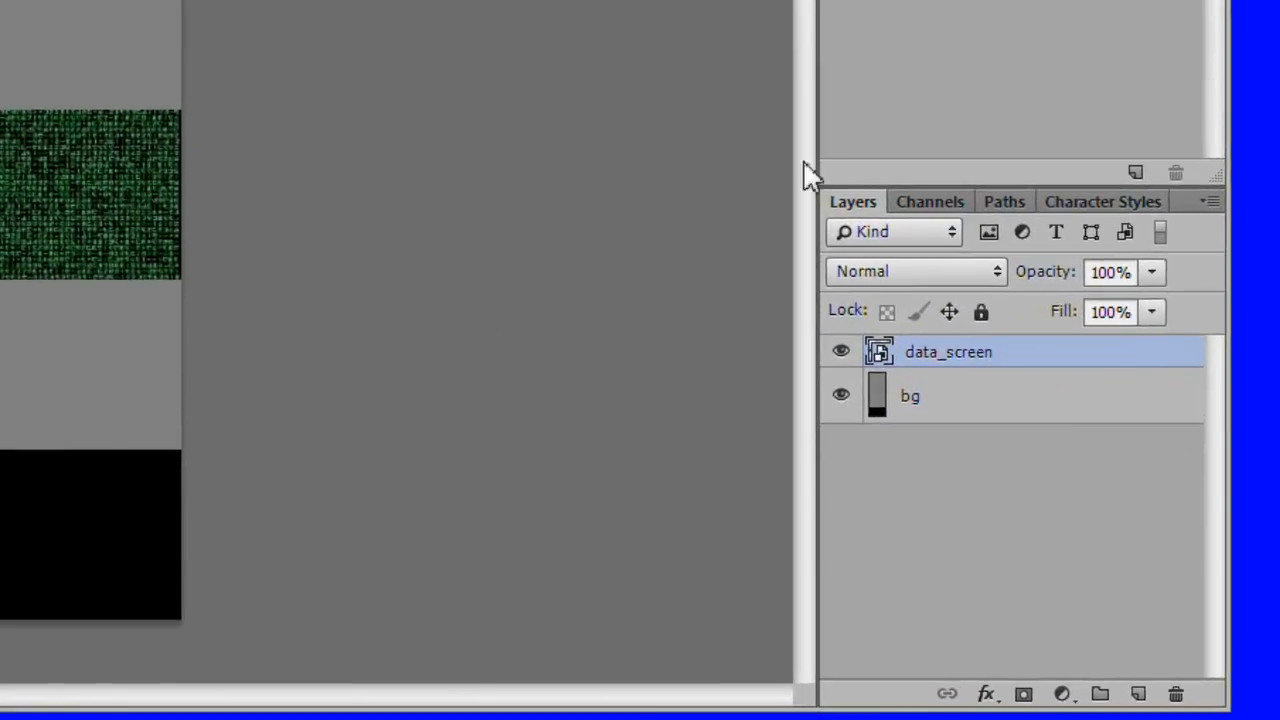
# Step: Rename the data_screen layer as data1 and rasterize it
pyautogui.click(1097, 494)
pyautogui.doubleClick(948, 356)
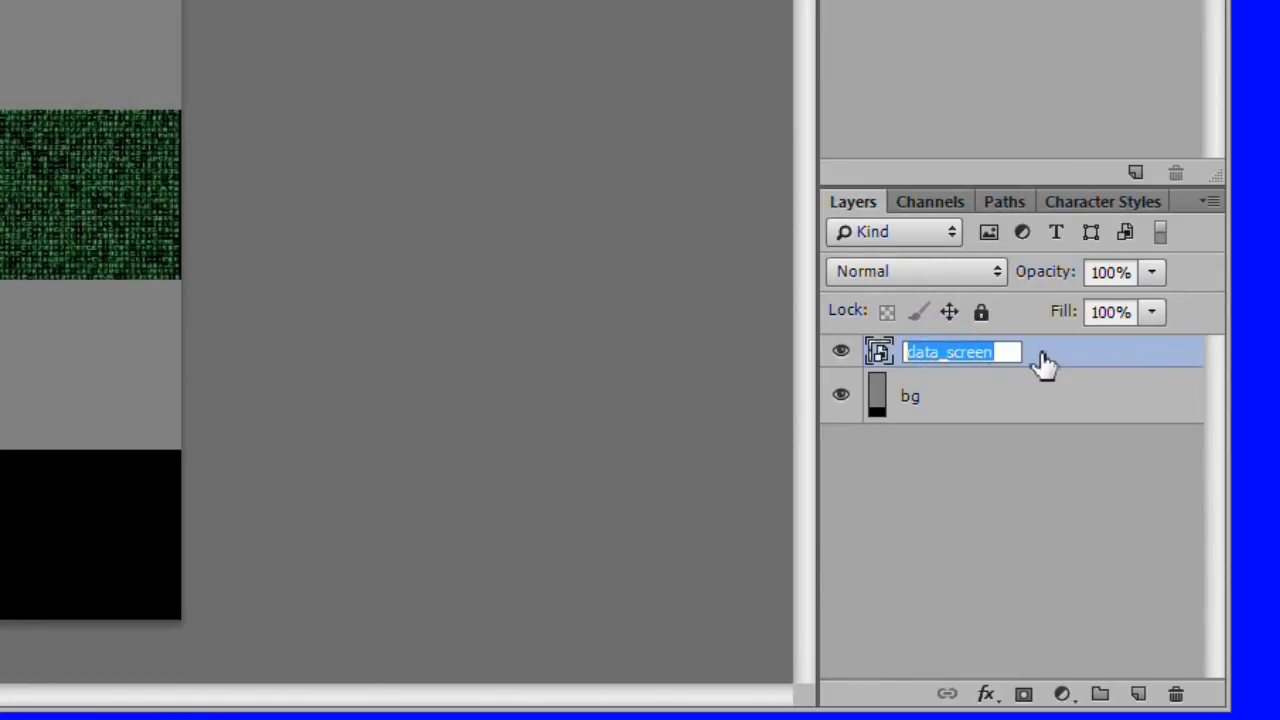
pyautogui.write('data1')
pyautogui.press('Return')
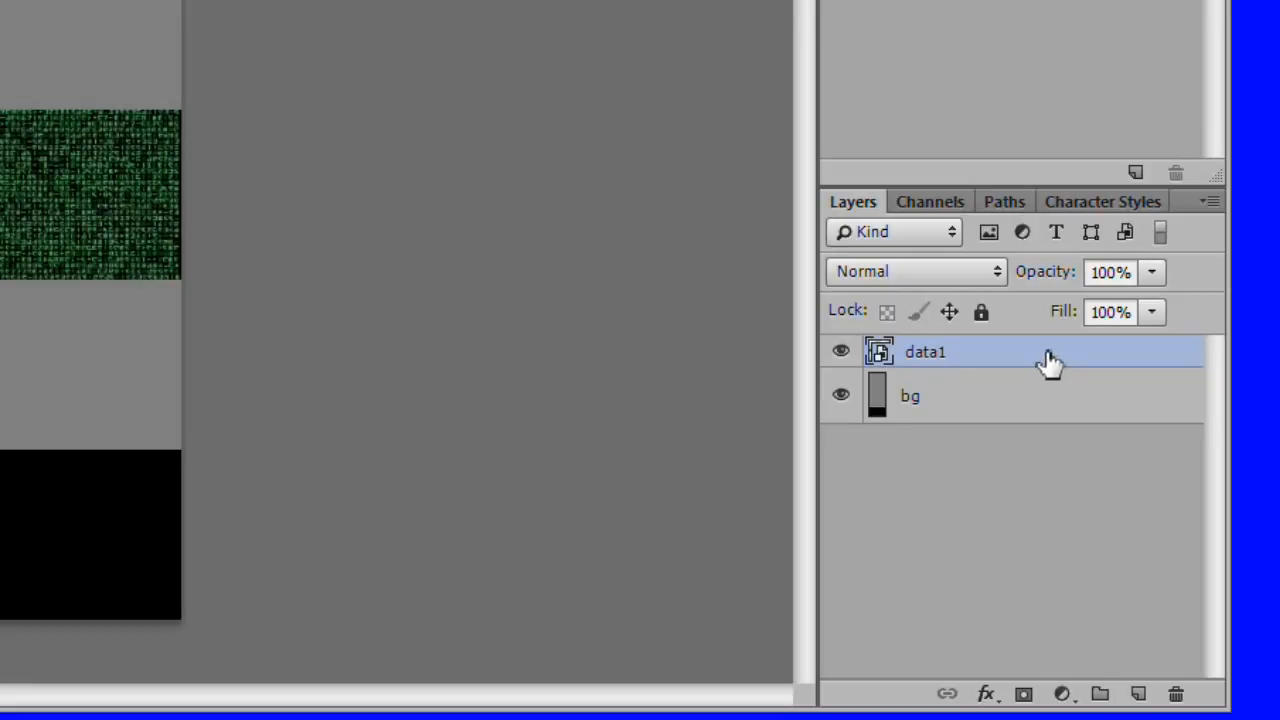
pyautogui.rightClick(1045, 352)
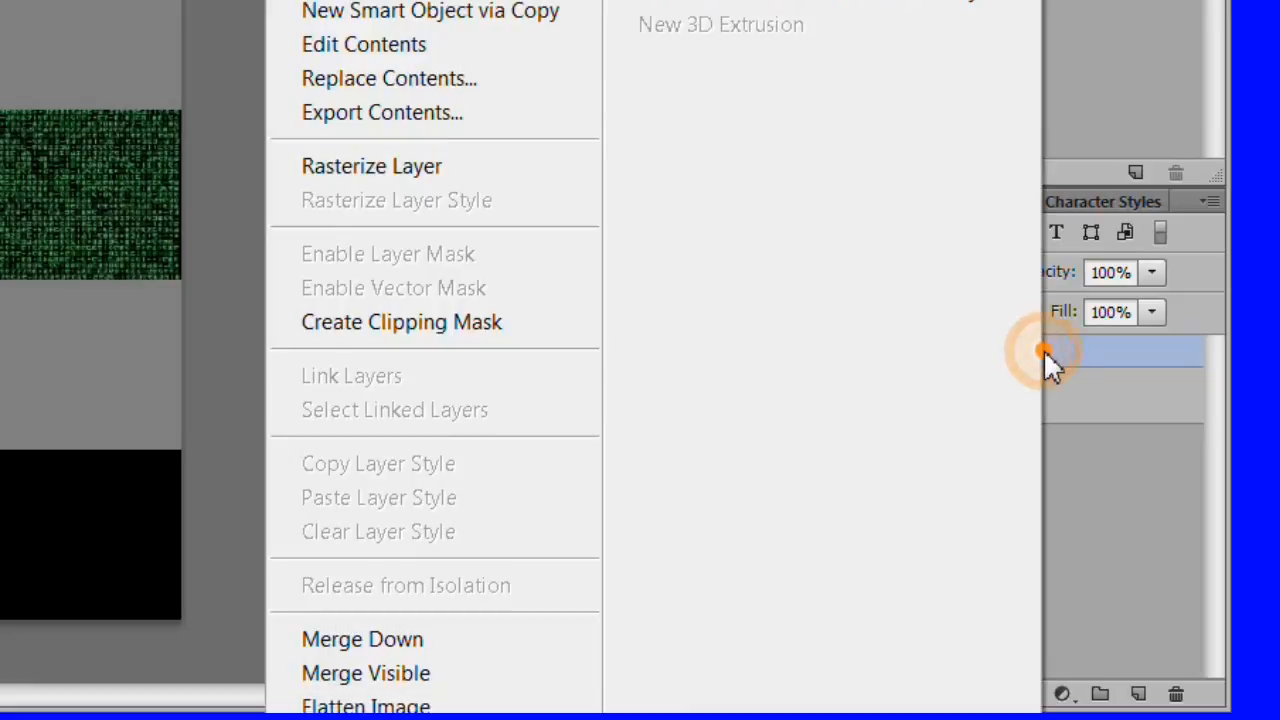
pyautogui.click(545, 174)
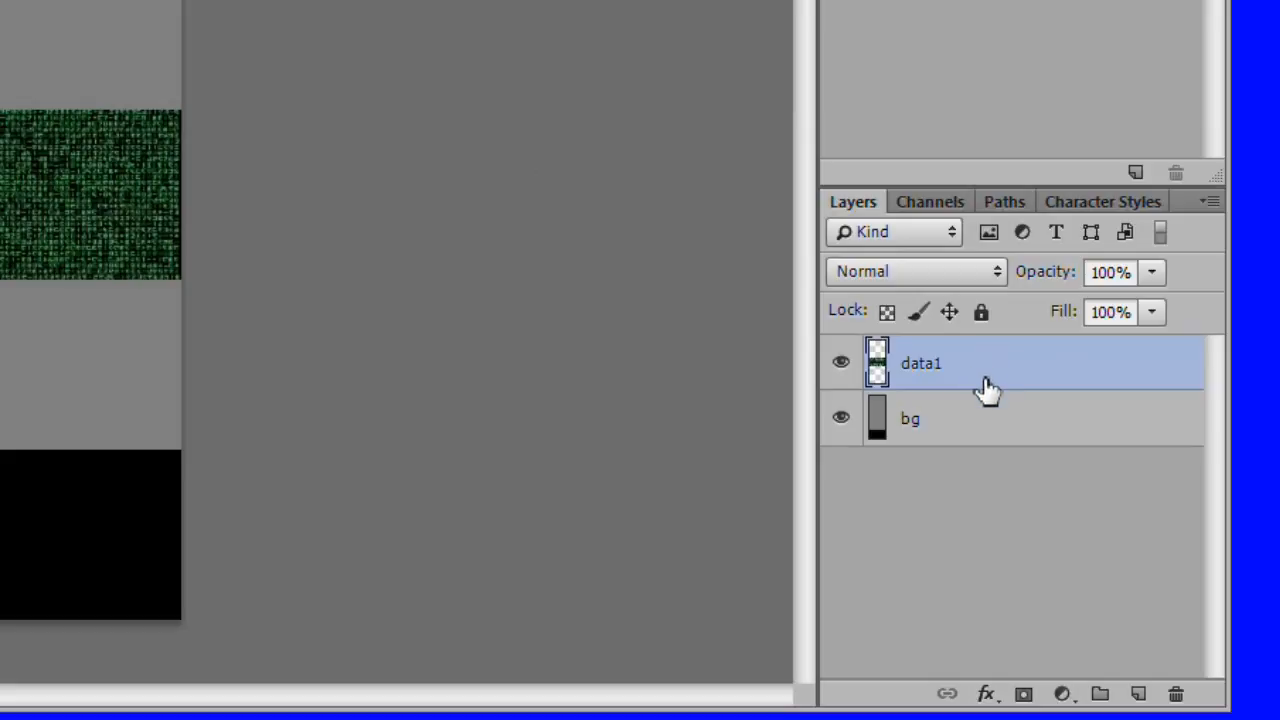
# Step: Duplicate the data1 layer and name the copy data-start
pyautogui.hotkey('ctrl', 'j')
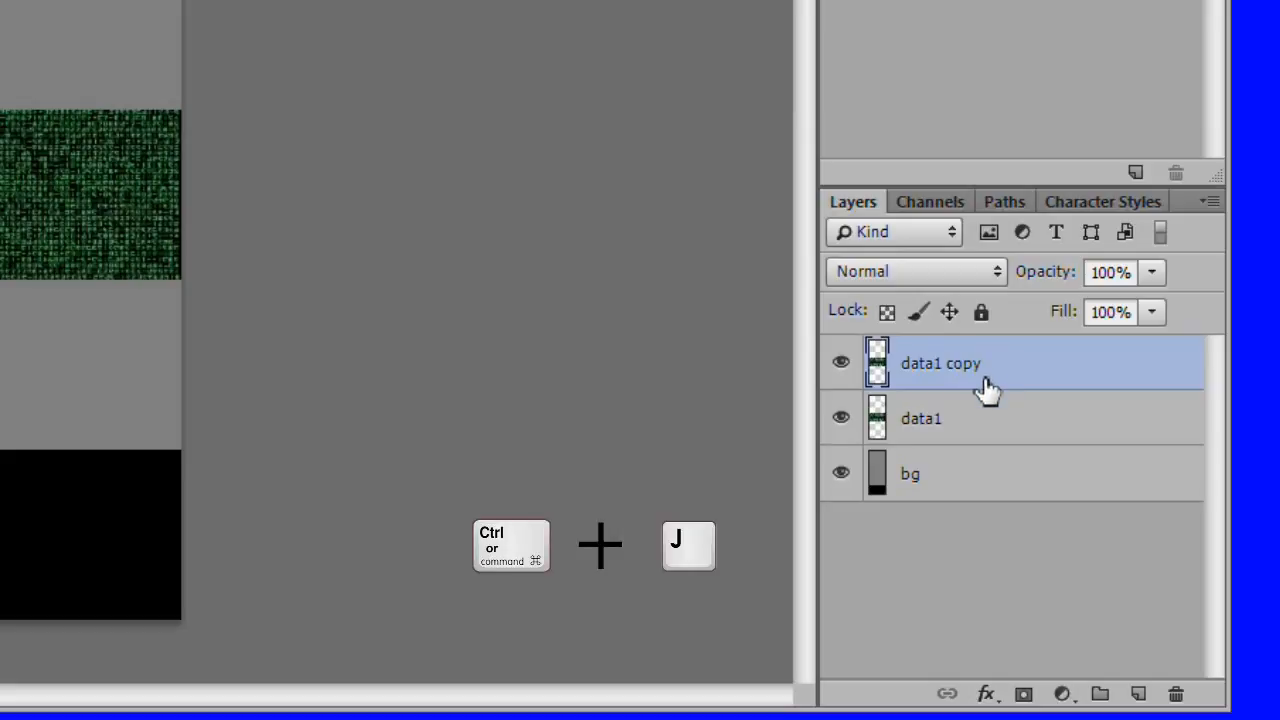
pyautogui.doubleClick(938, 366)
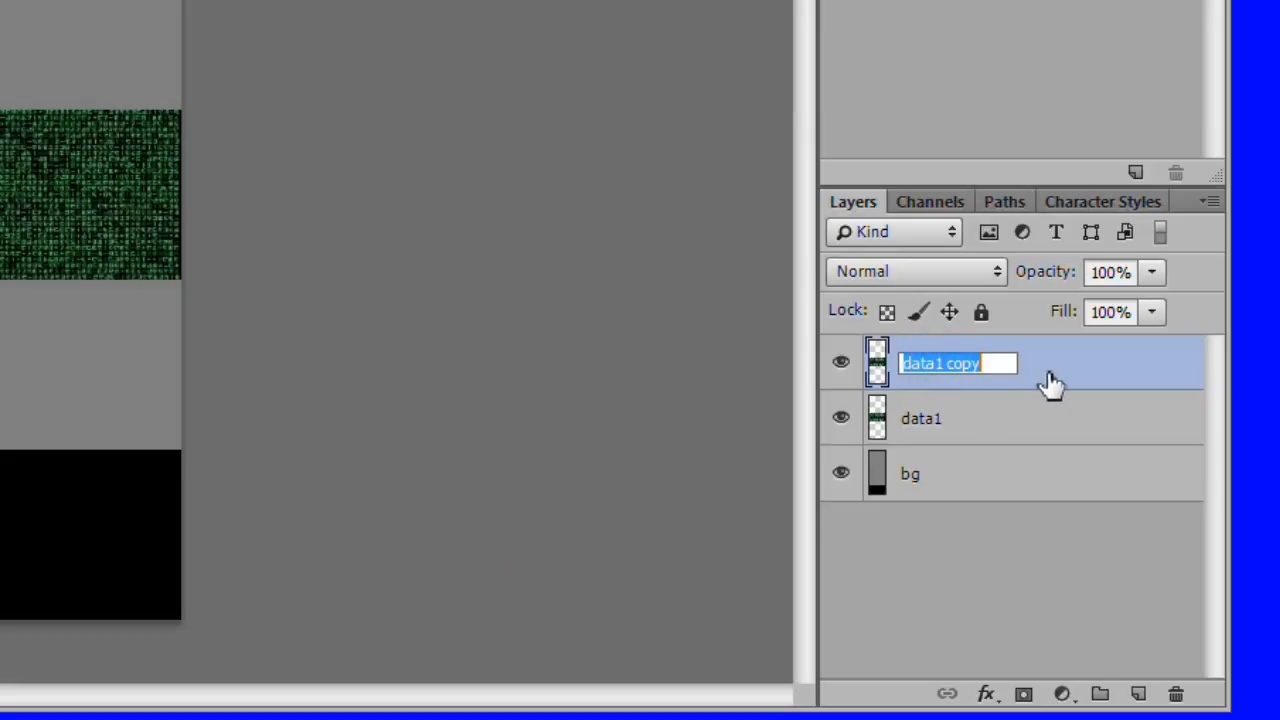
pyautogui.write('data-start')
pyautogui.press('Return')
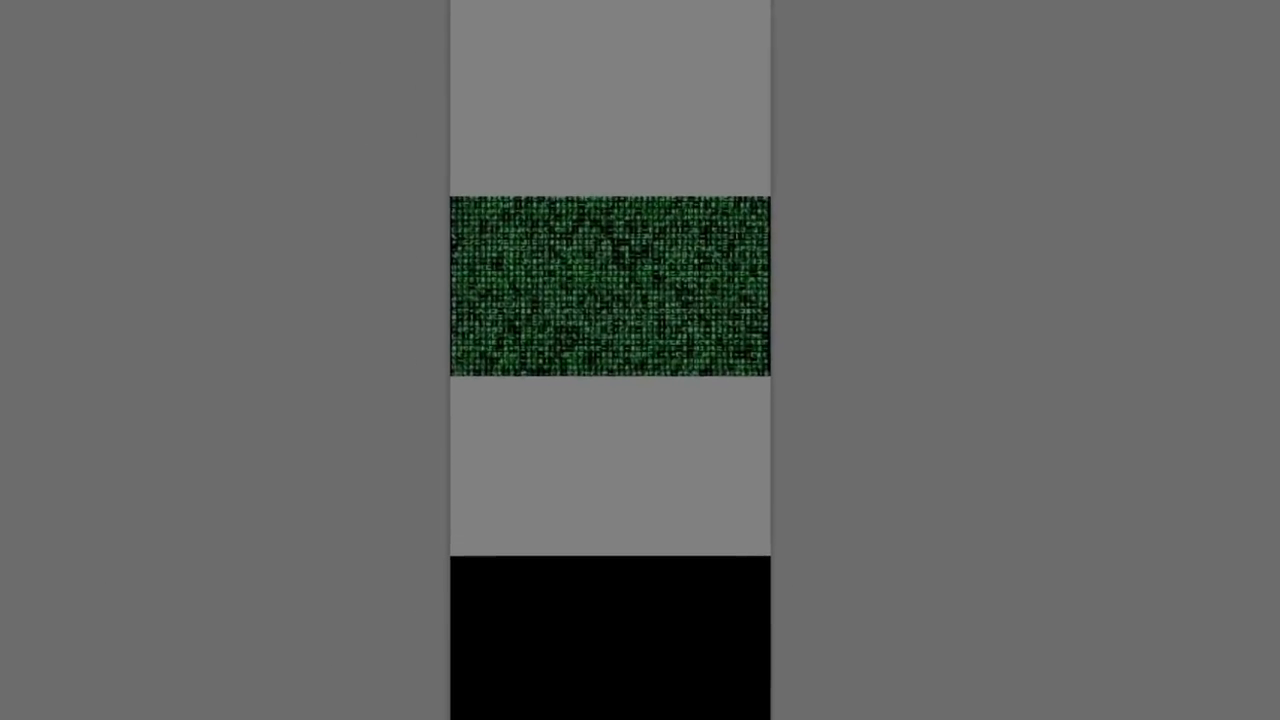
# Step: Move the data-start layer straight down until its lower edge meets the upper edge of the black area
pyautogui.press('v')
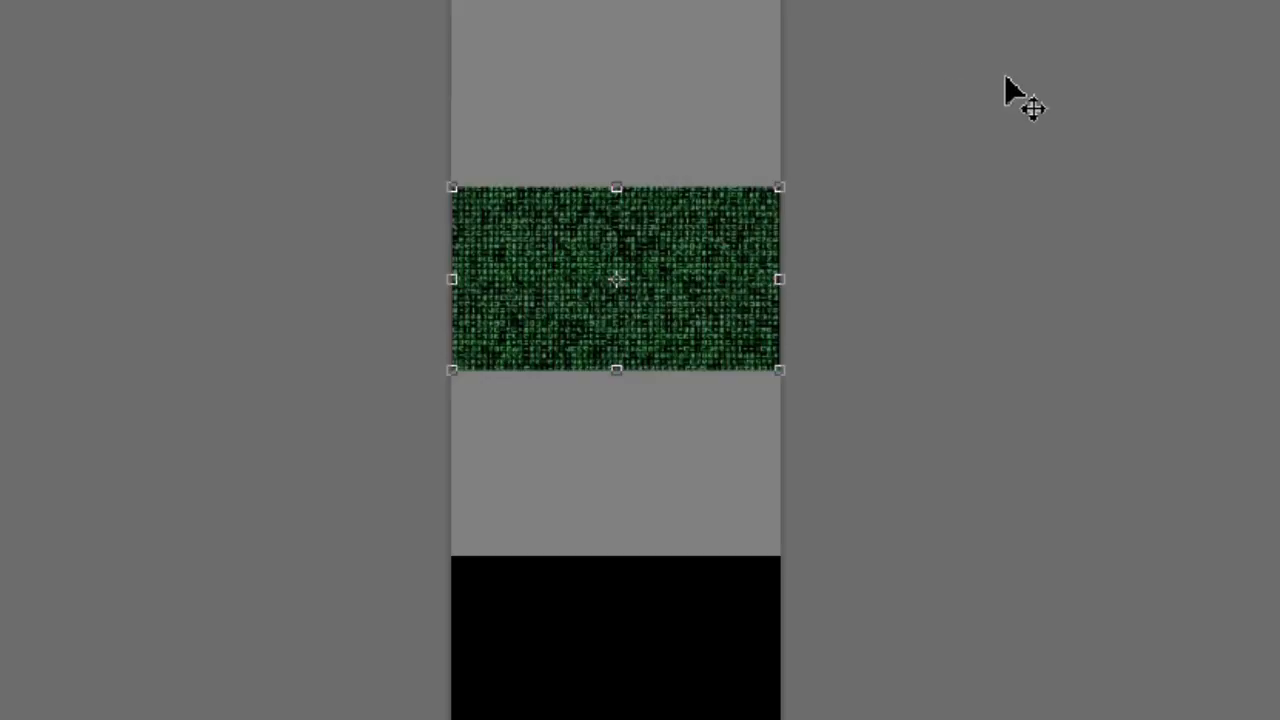
pyautogui.hotkey('alt', 'shift', 'Down')
pyautogui.hotkey('shift', 'Down')
pyautogui.hotkey('shift', 'Down')
pyautogui.hotkey('shift', 'Down')
pyautogui.hotkey('shift', 'Down')
pyautogui.hotkey('shift', 'Down')
pyautogui.hotkey('shift', 'Down')
pyautogui.hotkey('shift', 'Down')
pyautogui.hotkey('shift', 'Down')
pyautogui.hotkey('shift', 'Down')
pyautogui.hotkey('shift', 'Down')
pyautogui.hotkey('shift', 'Down')
pyautogui.hotkey('shift', 'Down')
pyautogui.hotkey('shift', 'Down')
pyautogui.hotkey('shift', 'Down')
pyautogui.hotkey('shift', 'Down')
pyautogui.hotkey('shift', 'Down')
pyautogui.hotkey('shift', 'Down')
pyautogui.hotkey('shift', 'Down')
pyautogui.hotkey('shift', 'Down')
pyautogui.hotkey('shift', 'Down')
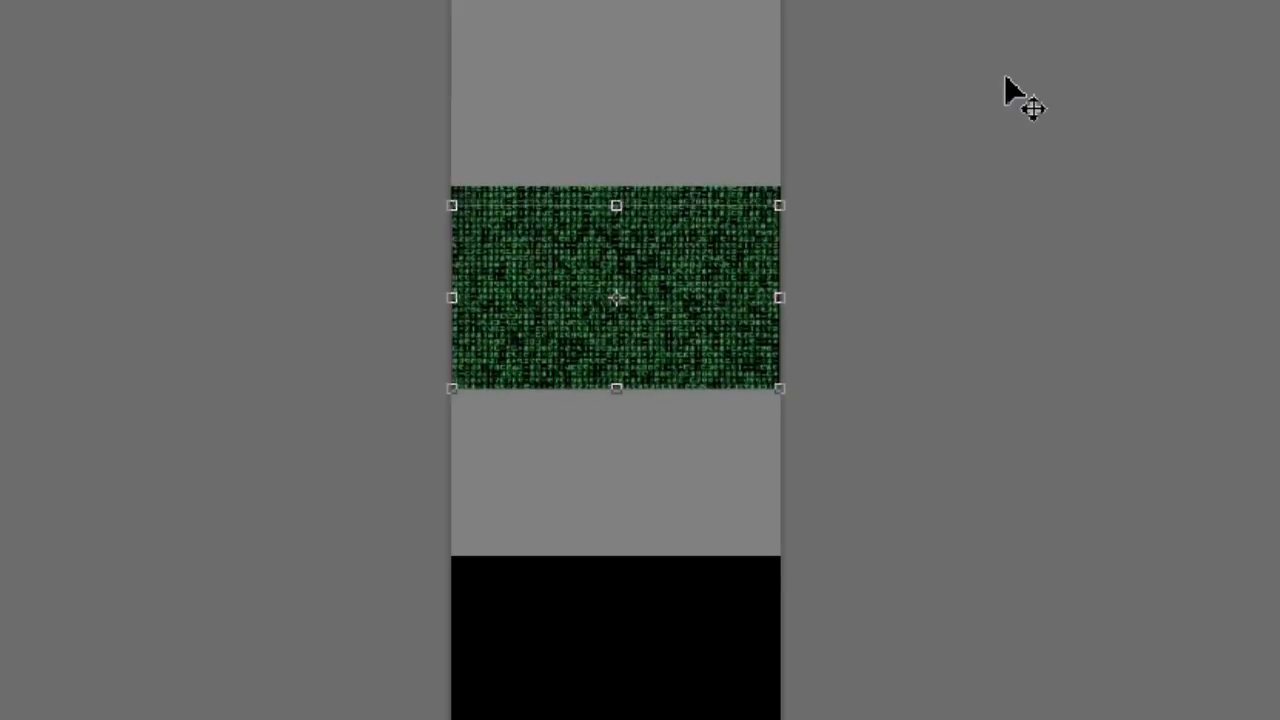
pyautogui.hotkey('shift', 'Down')
pyautogui.hotkey('shift', 'Down')
pyautogui.hotkey('shift', 'Down')
pyautogui.hotkey('shift', 'Down')
pyautogui.hotkey('shift', 'Down')
pyautogui.hotkey('shift', 'Down')
pyautogui.hotkey('shift', 'Down')
pyautogui.hotkey('shift', 'Down')
pyautogui.hotkey('shift', 'Down')
pyautogui.hotkey('shift', 'Down')
pyautogui.hotkey('shift', 'Down')
pyautogui.hotkey('shift', 'Down')
pyautogui.hotkey('shift', 'Down')
pyautogui.hotkey('shift', 'Down')
pyautogui.hotkey('shift', 'Down')
pyautogui.hotkey('shift', 'Down')
pyautogui.hotkey('shift', 'Down')
pyautogui.hotkey('shift', 'Down')
pyautogui.hotkey('shift', 'Down')
pyautogui.hotkey('shift', 'Down')
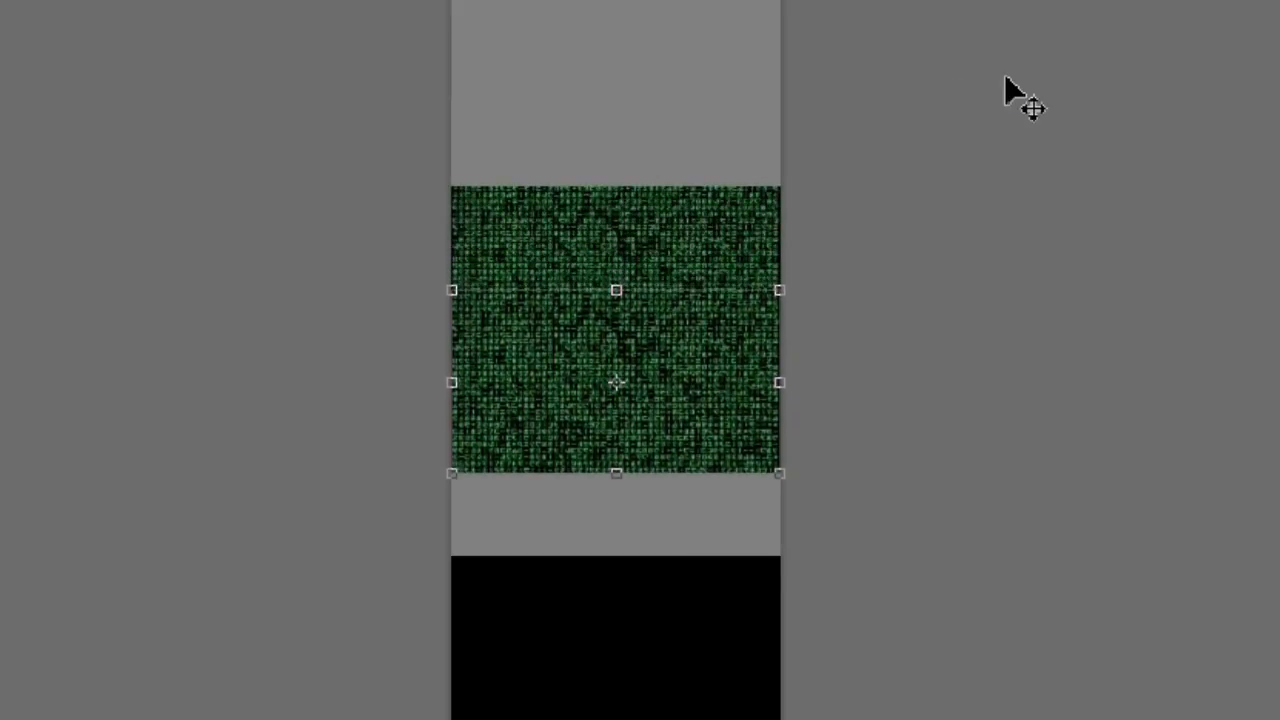
pyautogui.hotkey('shift', 'Down')
pyautogui.hotkey('shift', 'Down')
pyautogui.hotkey('shift', 'Down')
pyautogui.hotkey('shift', 'Down')
pyautogui.hotkey('shift', 'Down')
pyautogui.hotkey('shift', 'Down')
pyautogui.hotkey('shift', 'Down')
pyautogui.hotkey('shift', 'Down')
pyautogui.hotkey('shift', 'Down')
pyautogui.hotkey('shift', 'Down')
pyautogui.hotkey('shift', 'Down')
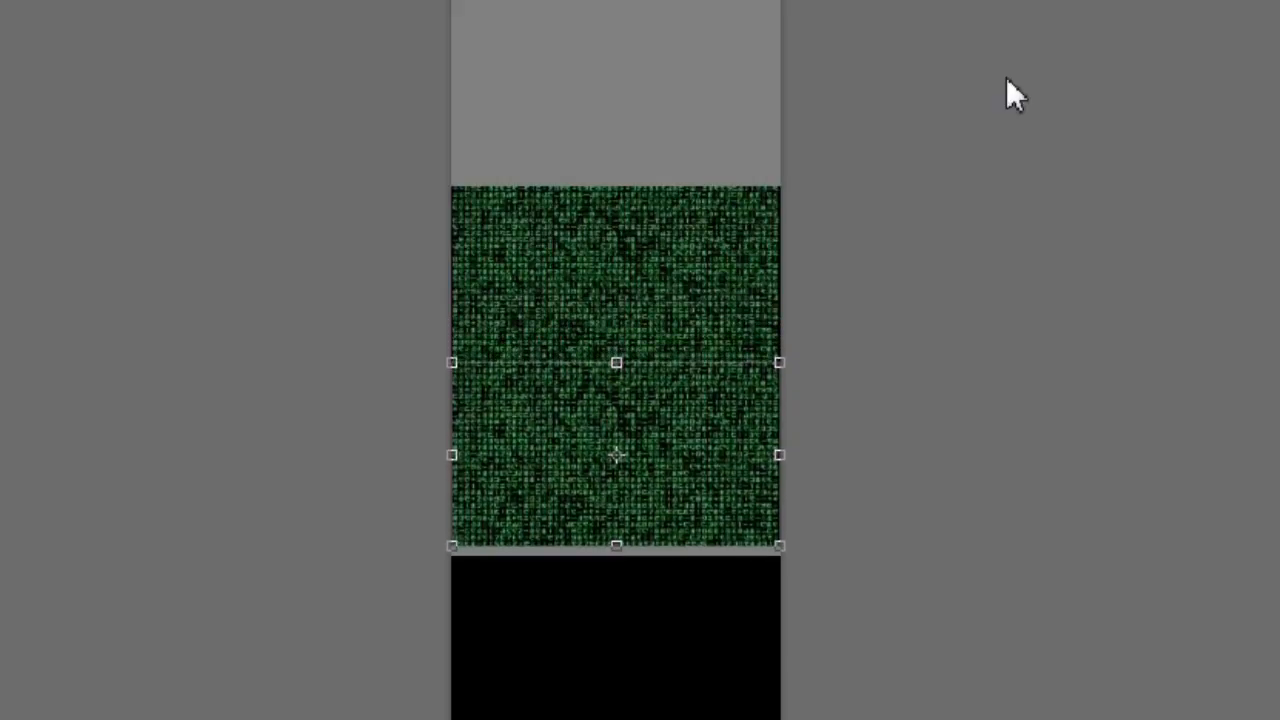
pyautogui.press('Down')
pyautogui.press('Down')
pyautogui.press('Up')
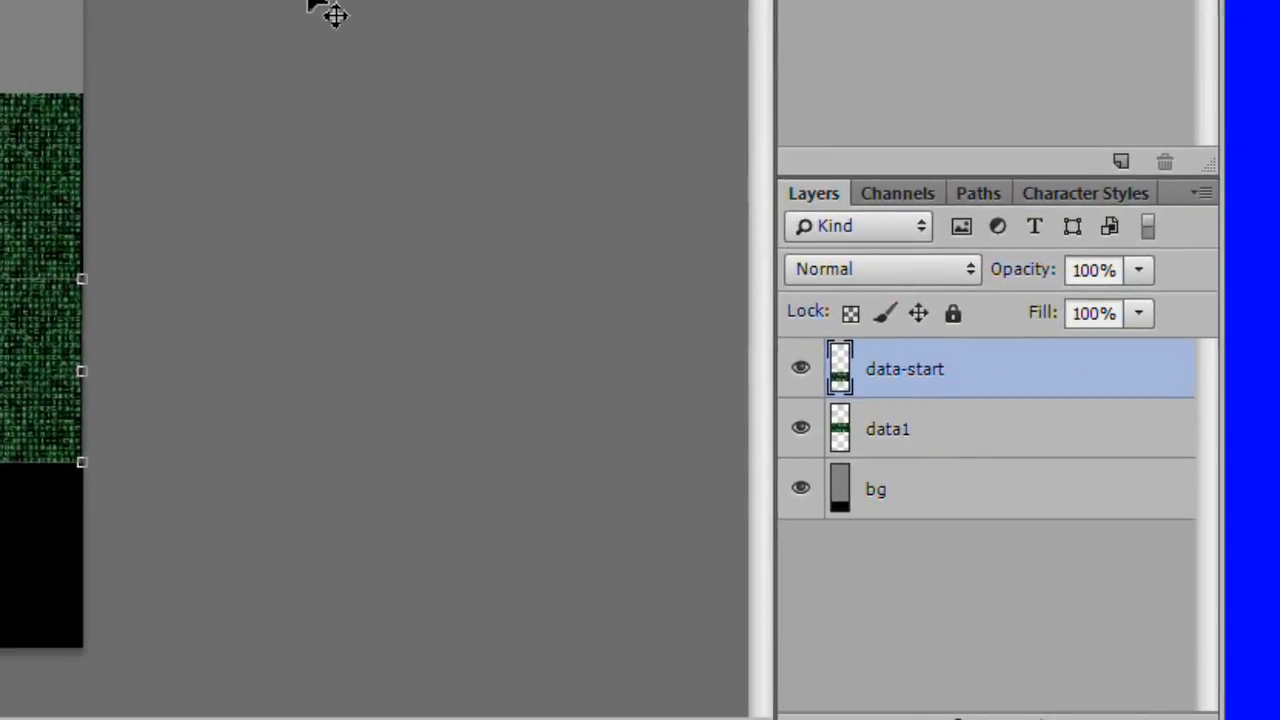
# Step: Add a new layer at the top of the layer stack and name it strip1
pyautogui.click(395, 8)
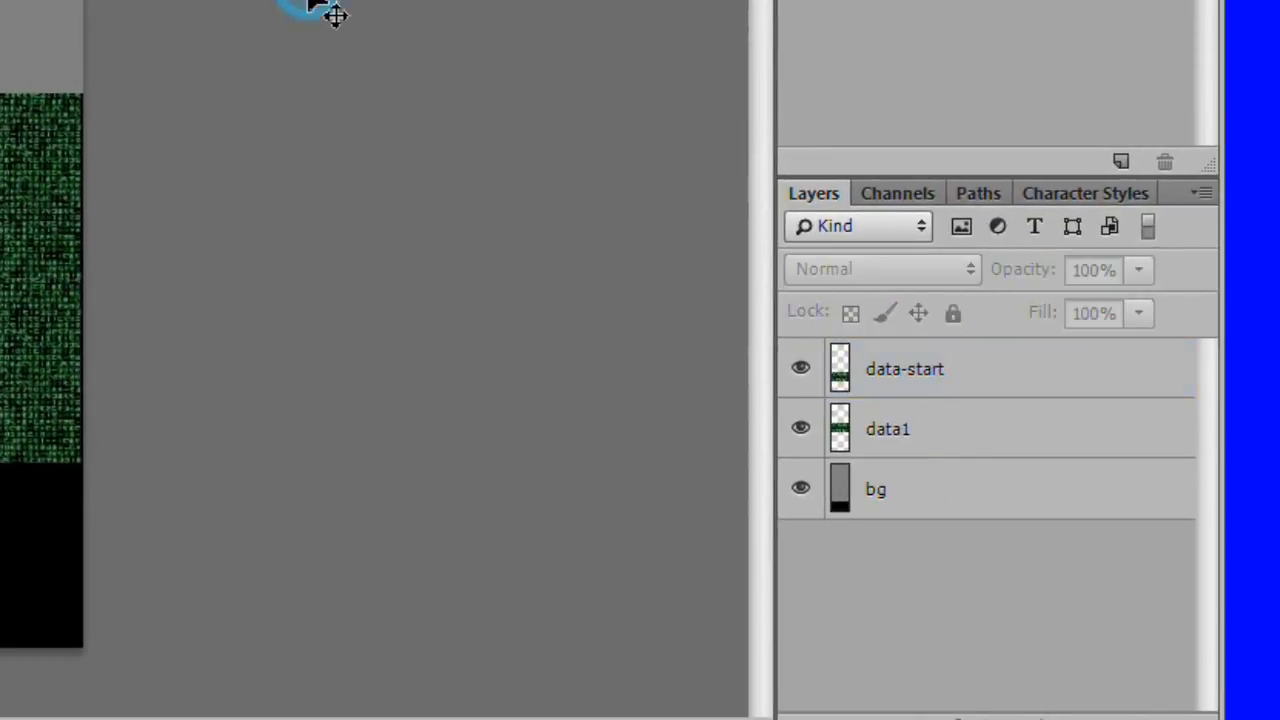
pyautogui.click(989, 374)
pyautogui.click(977, 429)
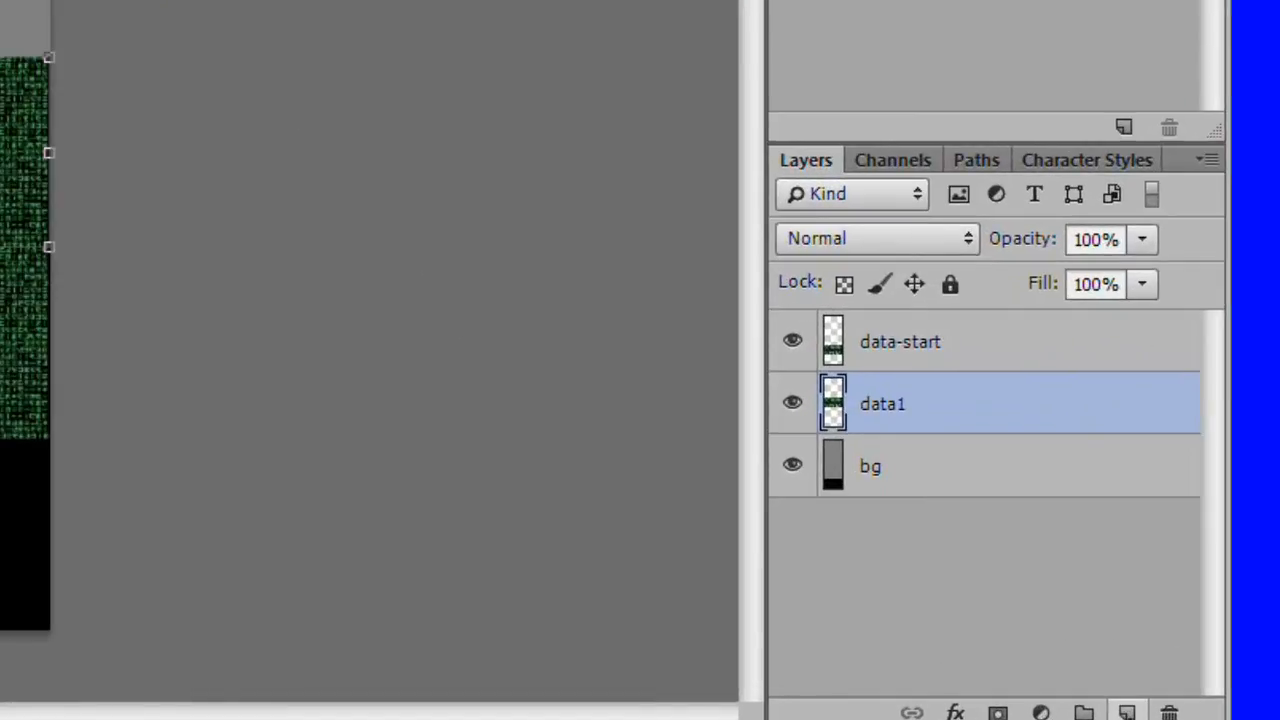
pyautogui.click(1127, 712)
pyautogui.moveTo(955, 403); pyautogui.dragTo(968, 347)
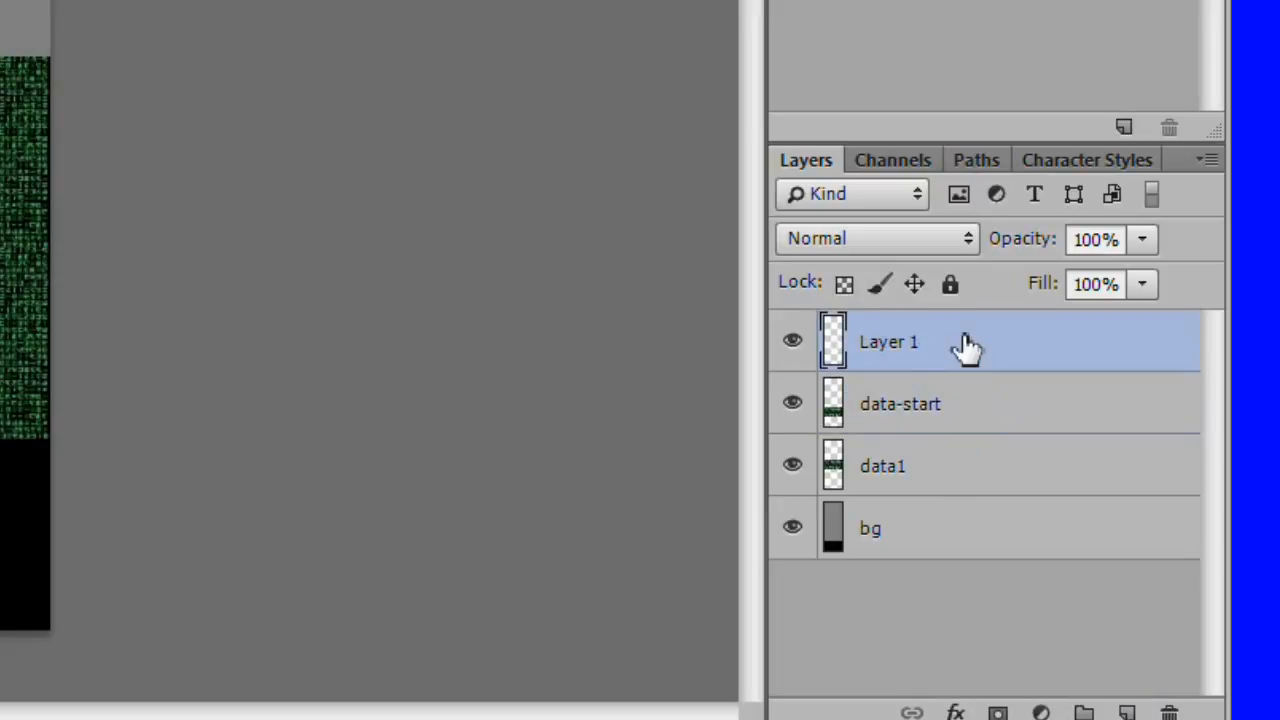
pyautogui.doubleClick(889, 343)
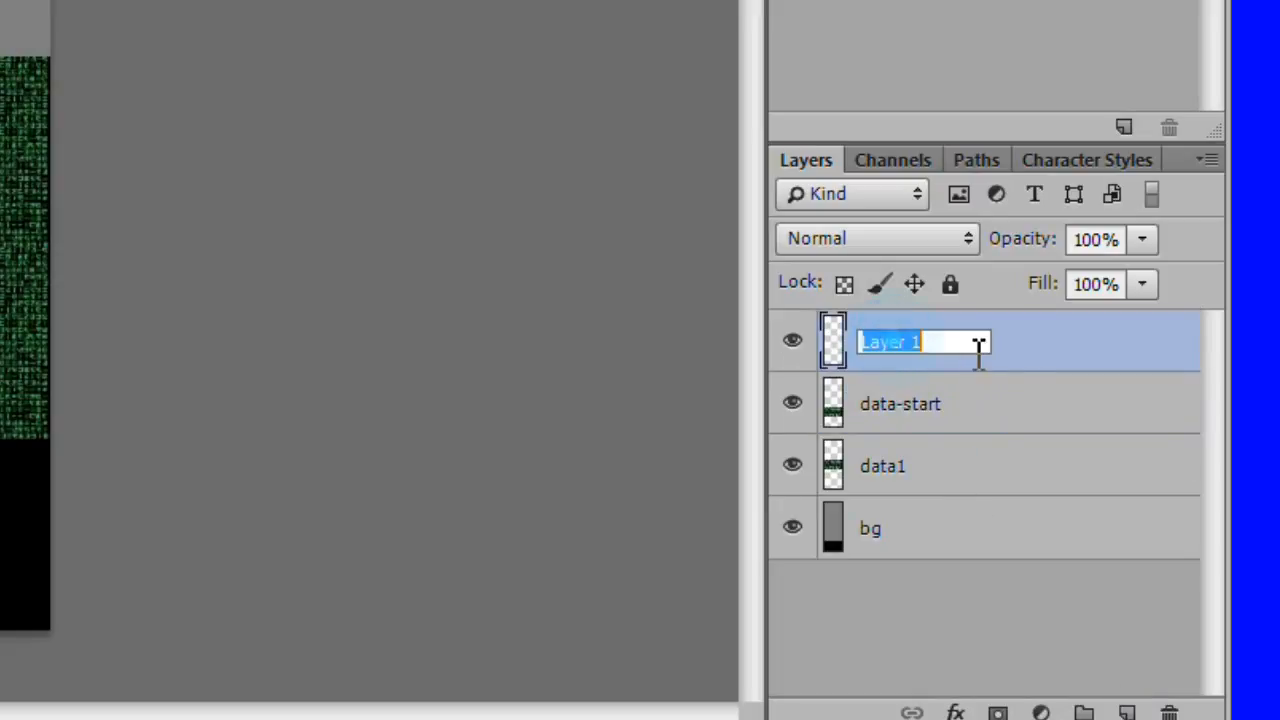
pyautogui.write('strip1')
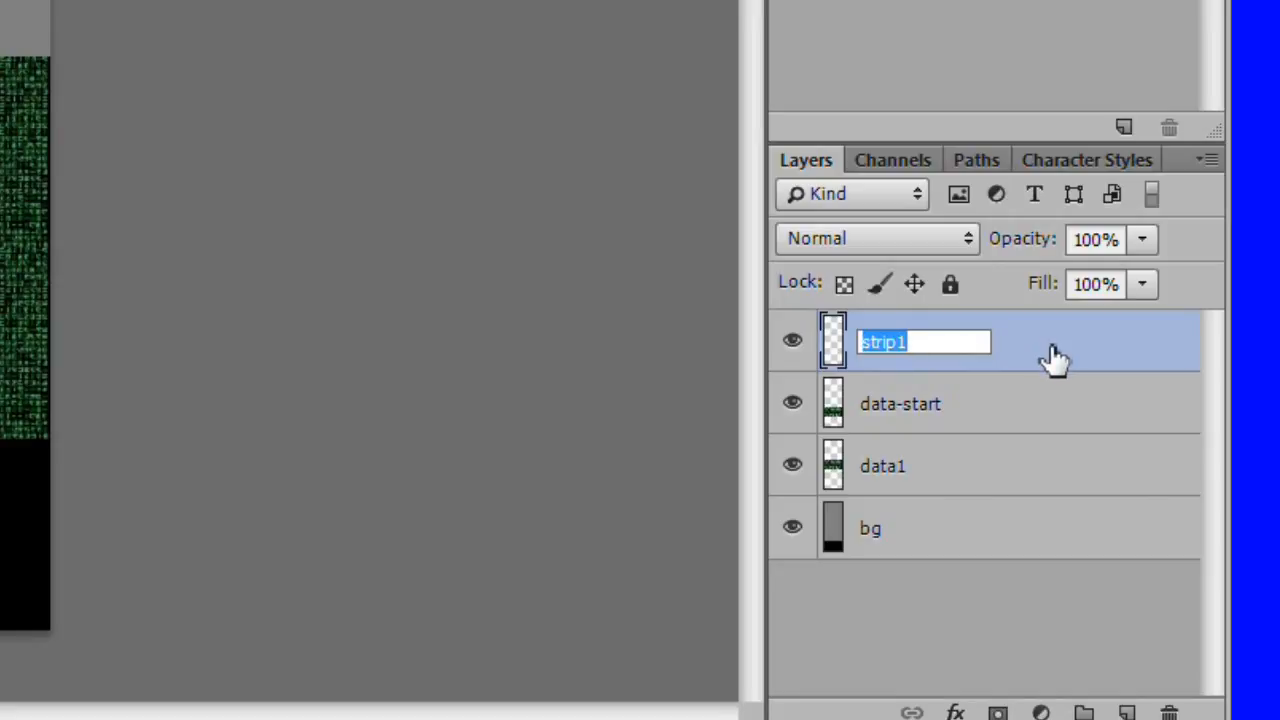
pyautogui.press('Return')
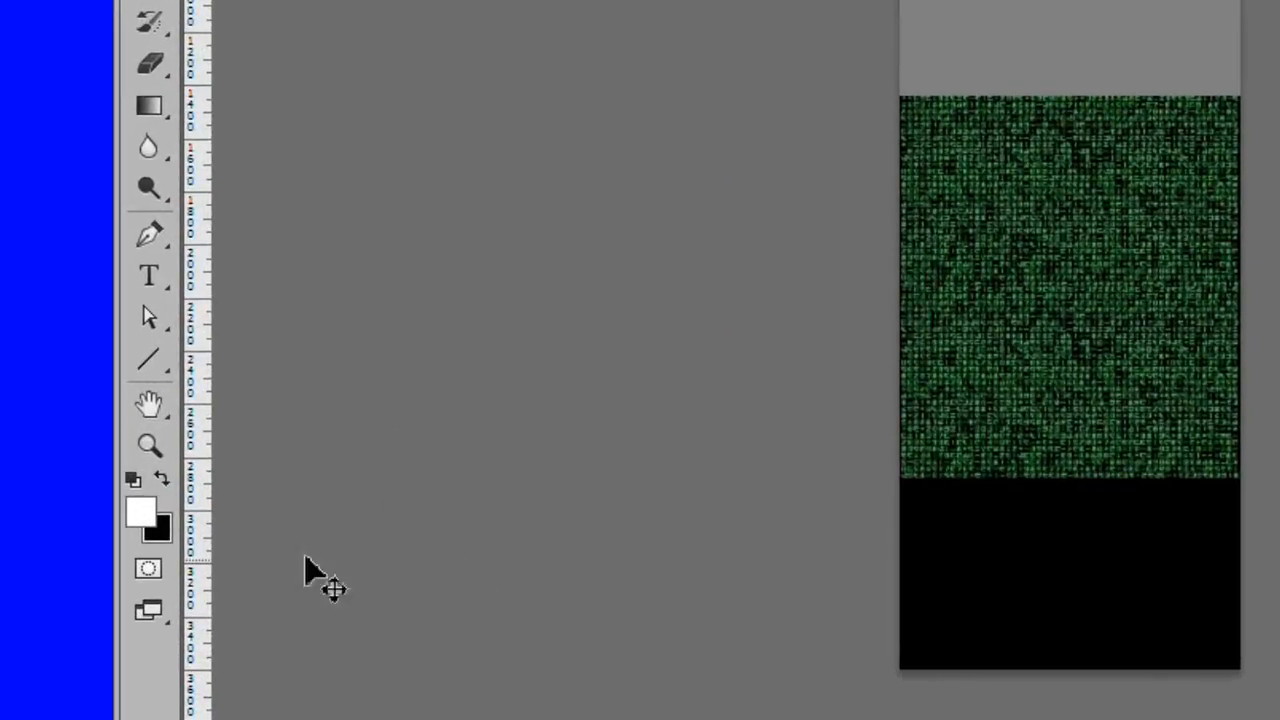
# Step: Prepare the Line tool with the default black foreground colour and hide the data1 layer
pyautogui.click(168, 364)
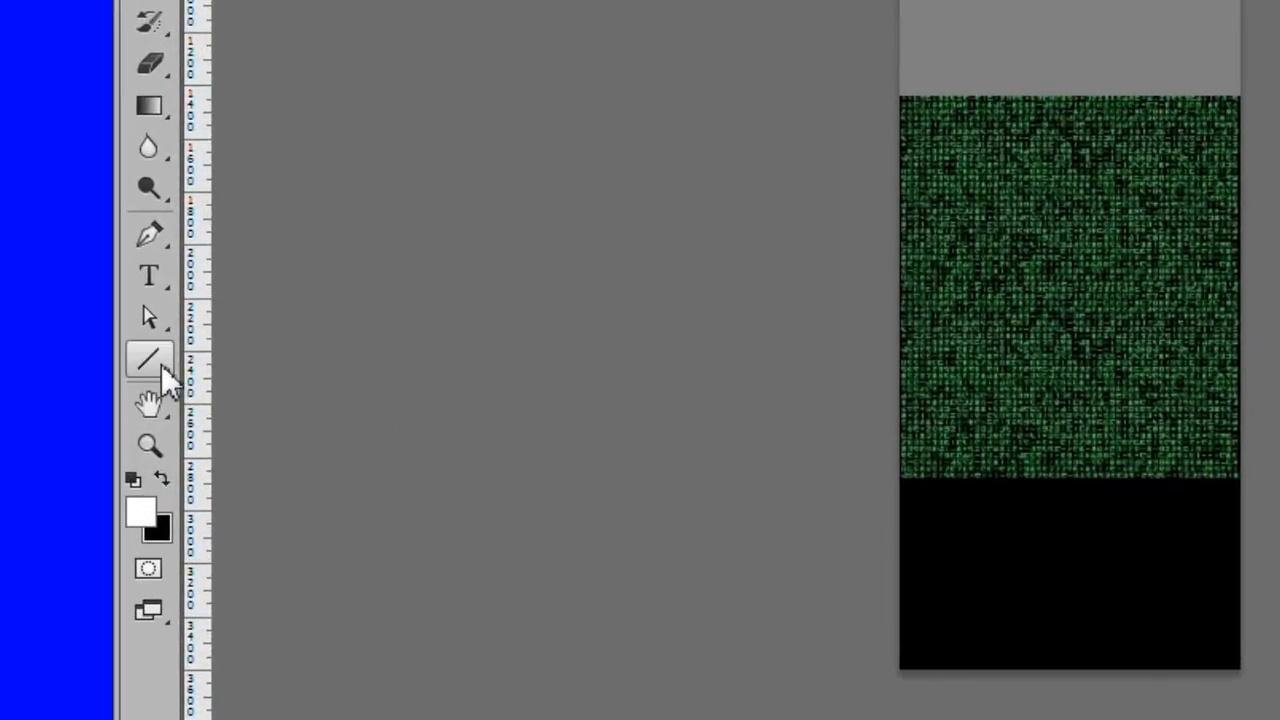
pyautogui.click(166, 376)
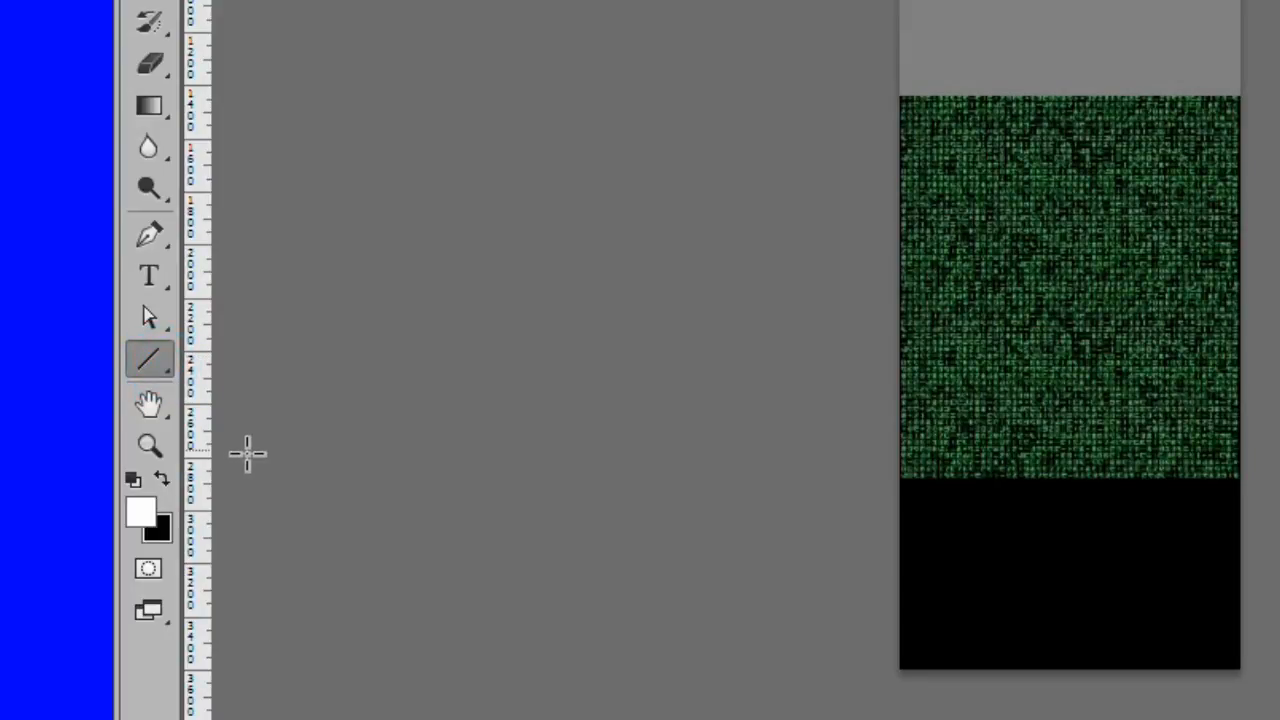
pyautogui.click(134, 481)
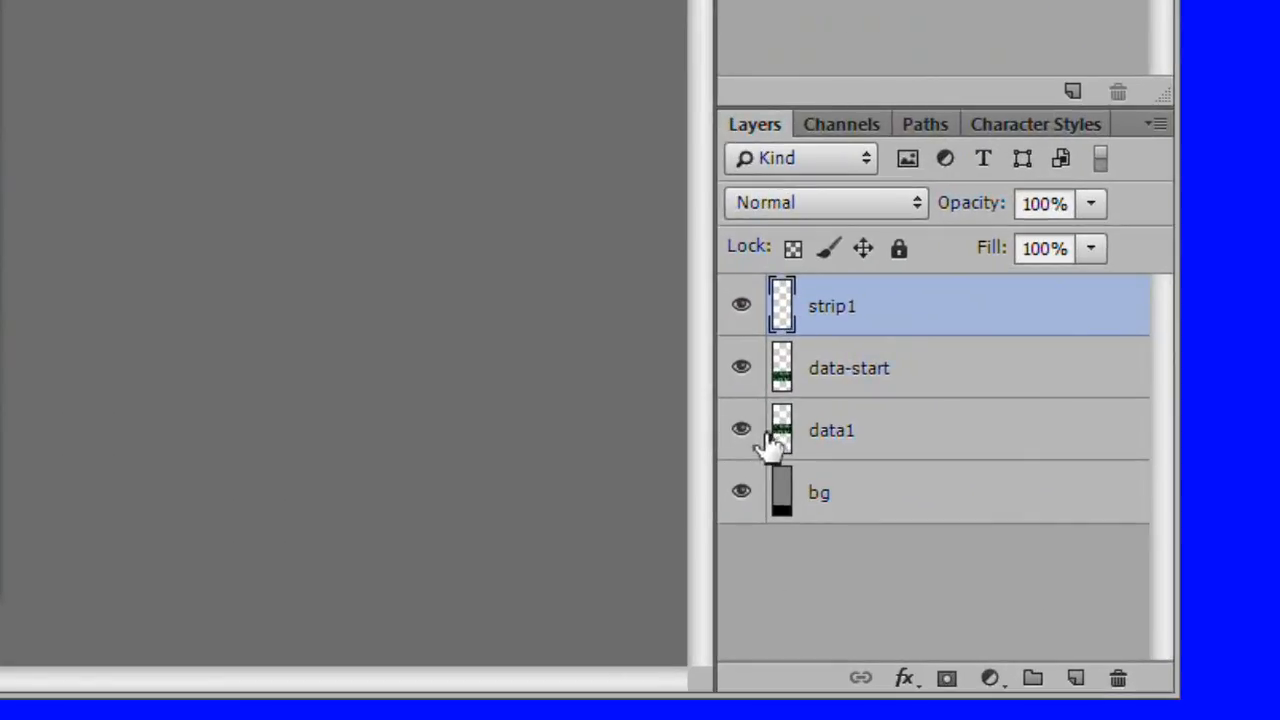
pyautogui.click(741, 430)
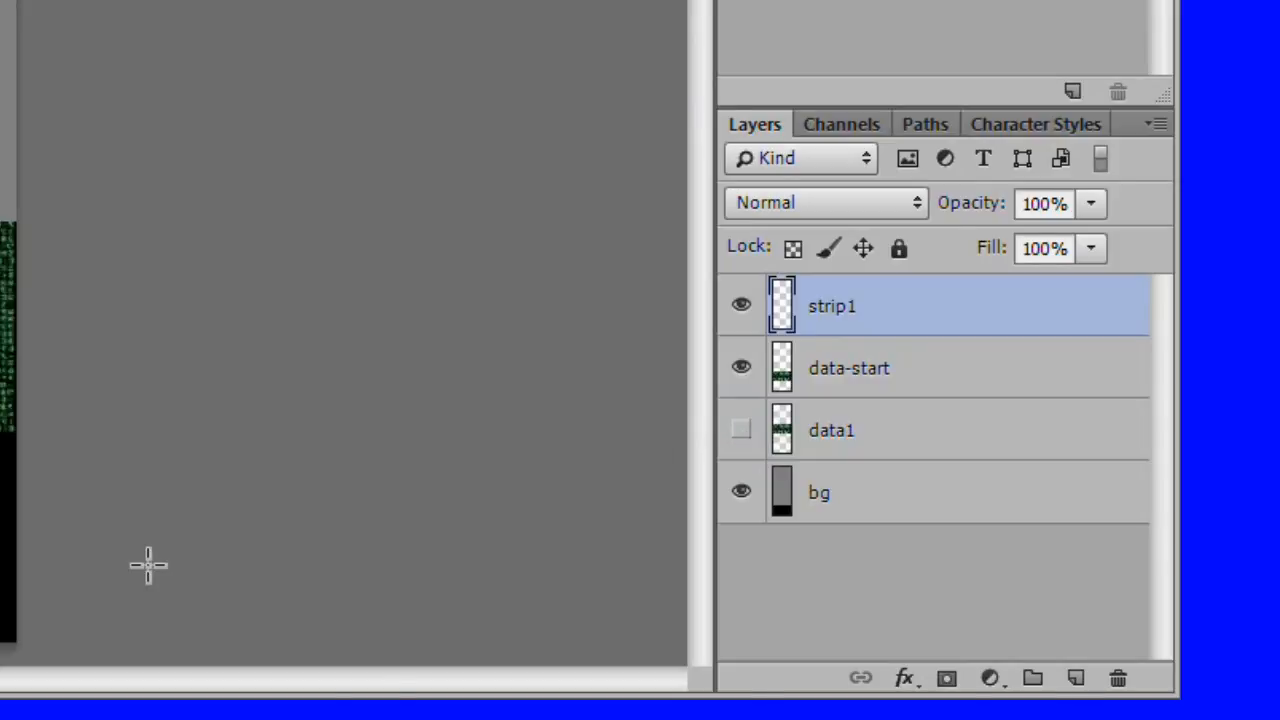
# Step: Draw vertical black lines of varied lengths, mostly 44 px wide, on strip1 over data-start, leaving uneven code columns hanging from its upper edge
pyautogui.scroll(11, 149, 566)
pyautogui.moveTo(726, 710); pyautogui.dragTo(600, 714)
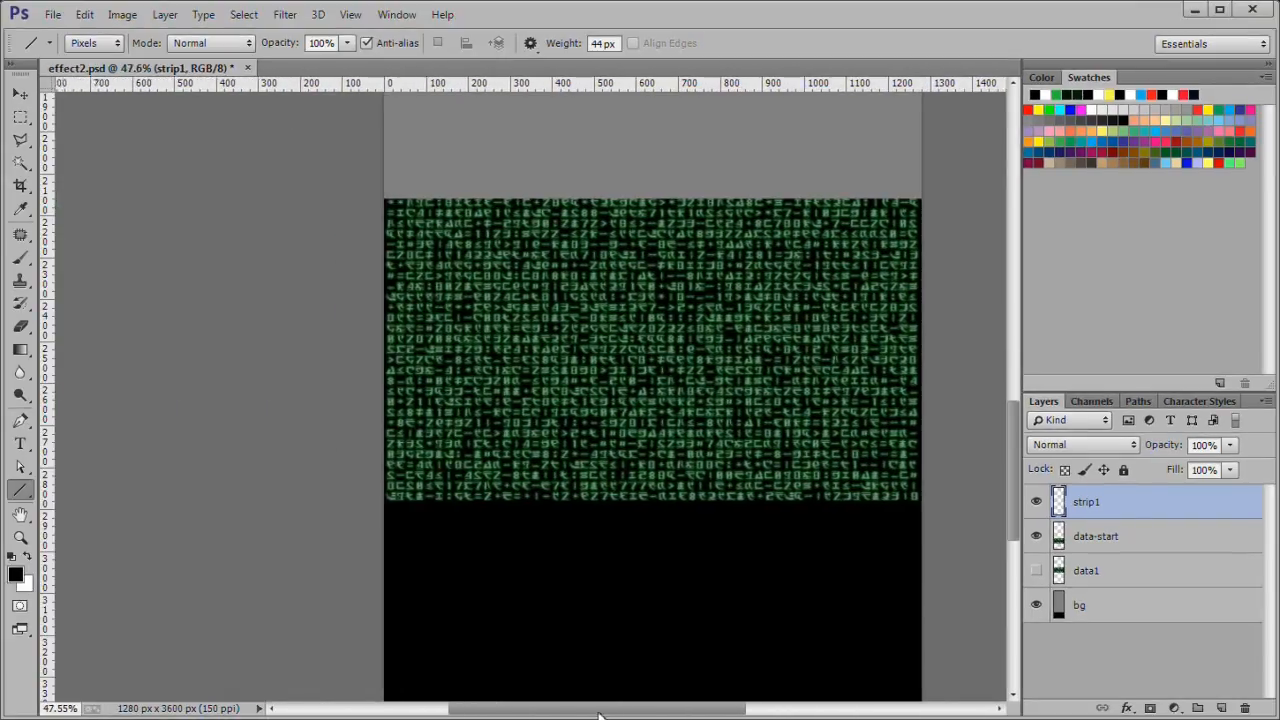
pyautogui.scroll(5, 663, 529)
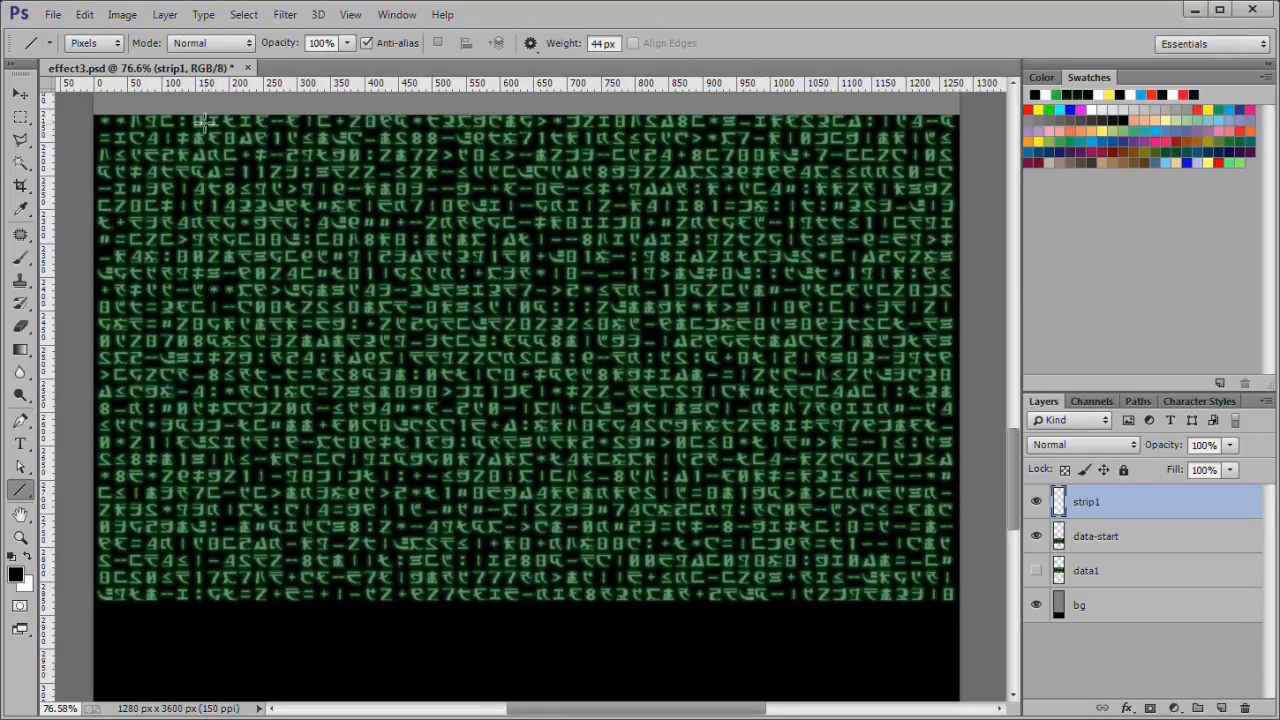
pyautogui.moveTo(176, 113); pyautogui.dragTo(197, 600)
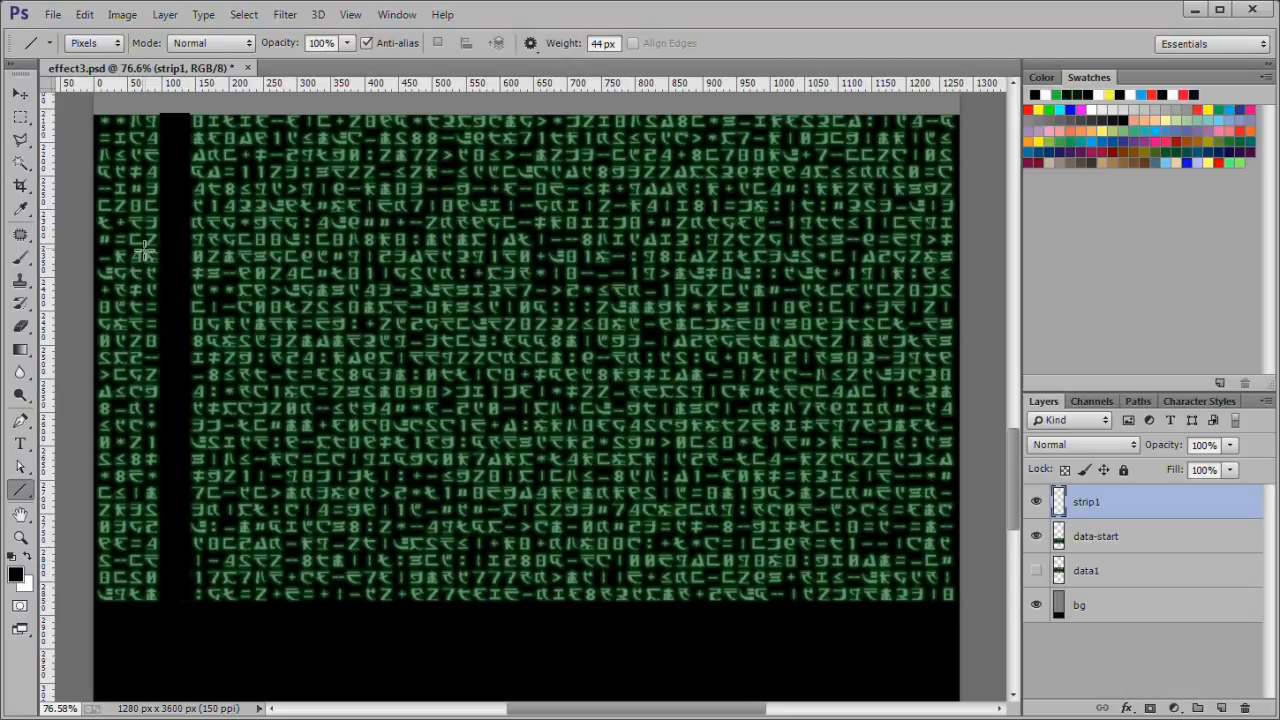
pyautogui.moveTo(143, 250); pyautogui.dragTo(141, 600)
pyautogui.moveTo(231, 113)
pyautogui.mouseDown()
pyautogui.moveTo(229, 551)
pyautogui.moveTo(231, 435)
pyautogui.mouseUp()
pyautogui.moveTo(217, 112); pyautogui.dragTo(216, 425)
pyautogui.moveTo(216, 402); pyautogui.dragTo(216, 600)
pyautogui.moveTo(201, 434); pyautogui.dragTo(203, 600)
pyautogui.moveTo(124, 400); pyautogui.dragTo(133, 601)
pyautogui.moveTo(239, 113); pyautogui.dragTo(207, 604)
pyautogui.moveTo(333, 113); pyautogui.dragTo(331, 620)
pyautogui.moveTo(285, 247); pyautogui.dragTo(286, 603)
pyautogui.moveTo(315, 358); pyautogui.dragTo(316, 600)
pyautogui.moveTo(266, 543); pyautogui.dragTo(266, 602)
pyautogui.moveTo(390, 113); pyautogui.dragTo(390, 600)
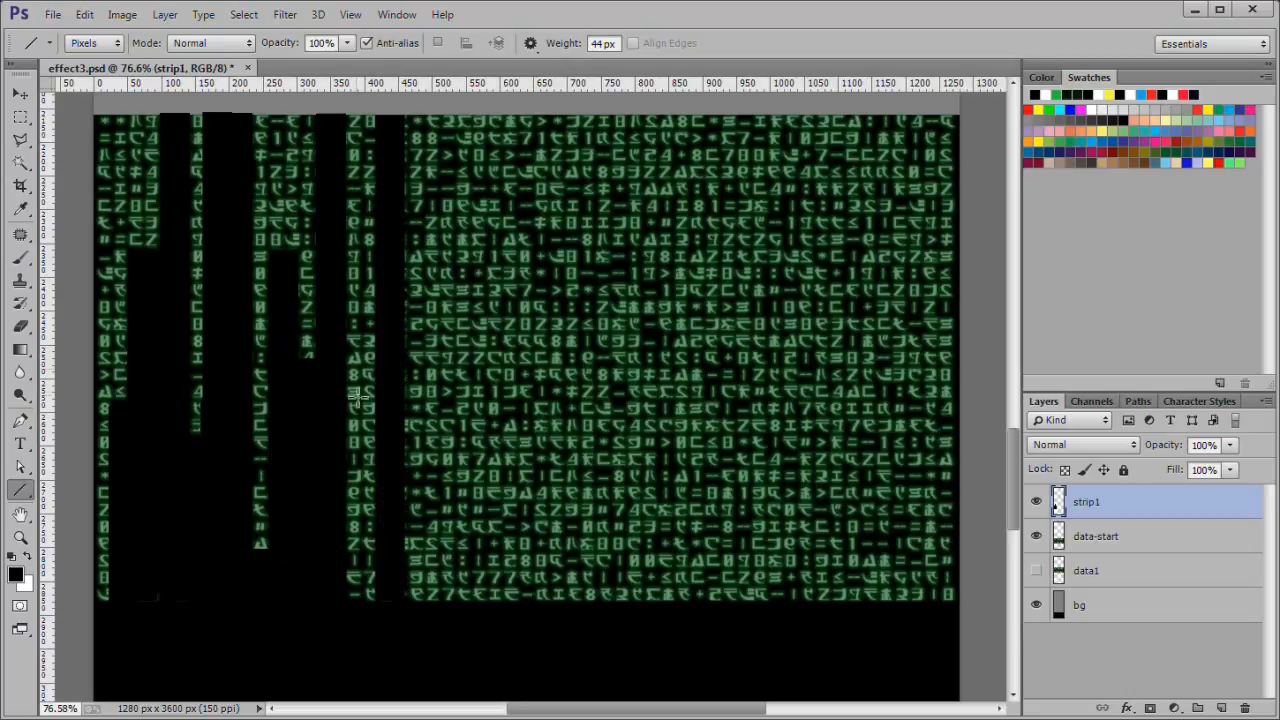
pyautogui.moveTo(359, 373); pyautogui.dragTo(362, 600)
pyautogui.moveTo(407, 115); pyautogui.dragTo(404, 602)
pyautogui.moveTo(451, 181)
pyautogui.mouseDown()
pyautogui.moveTo(450, 602)
pyautogui.moveTo(435, 602)
pyautogui.mouseUp()
pyautogui.moveTo(473, 115); pyautogui.dragTo(470, 602)
pyautogui.moveTo(499, 177)
pyautogui.mouseDown()
pyautogui.moveTo(523, 615)
pyautogui.moveTo(509, 184)
pyautogui.mouseUp()
pyautogui.moveTo(541, 118); pyautogui.dragTo(560, 604)
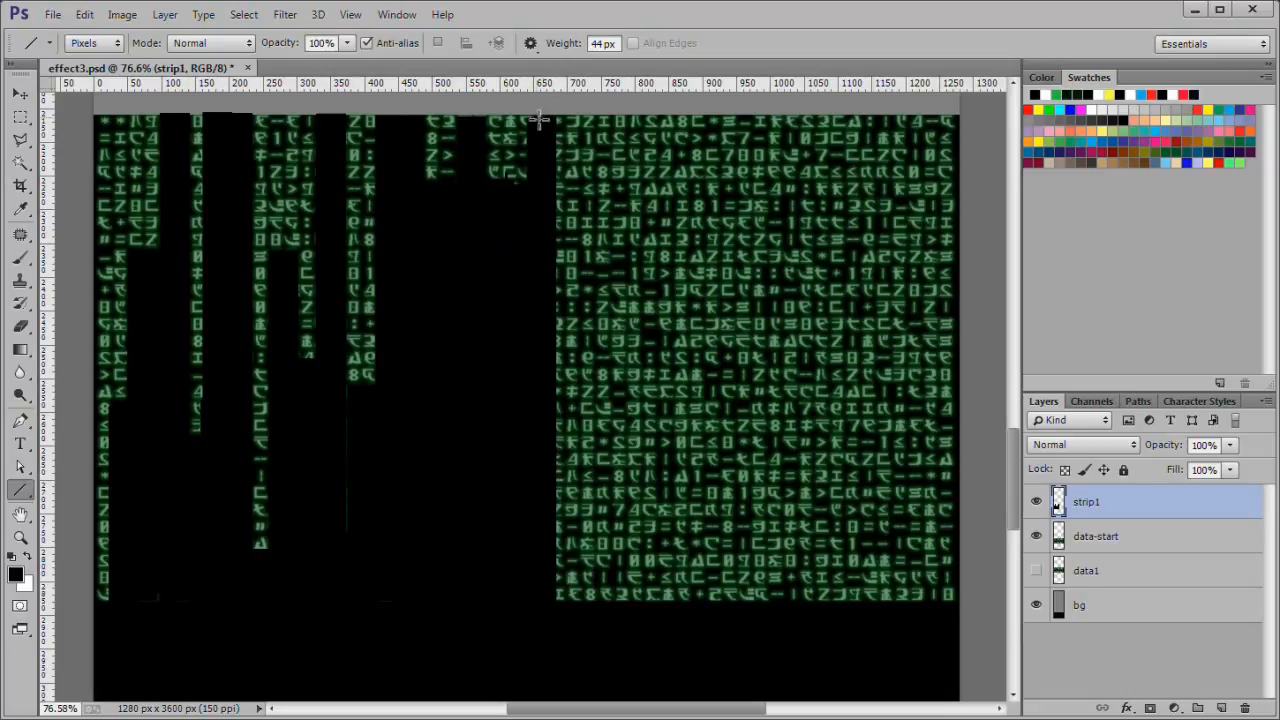
pyautogui.moveTo(548, 116); pyautogui.dragTo(560, 600)
pyautogui.moveTo(609, 152)
pyautogui.mouseDown()
pyautogui.moveTo(620, 238)
pyautogui.moveTo(609, 600)
pyautogui.mouseUp()
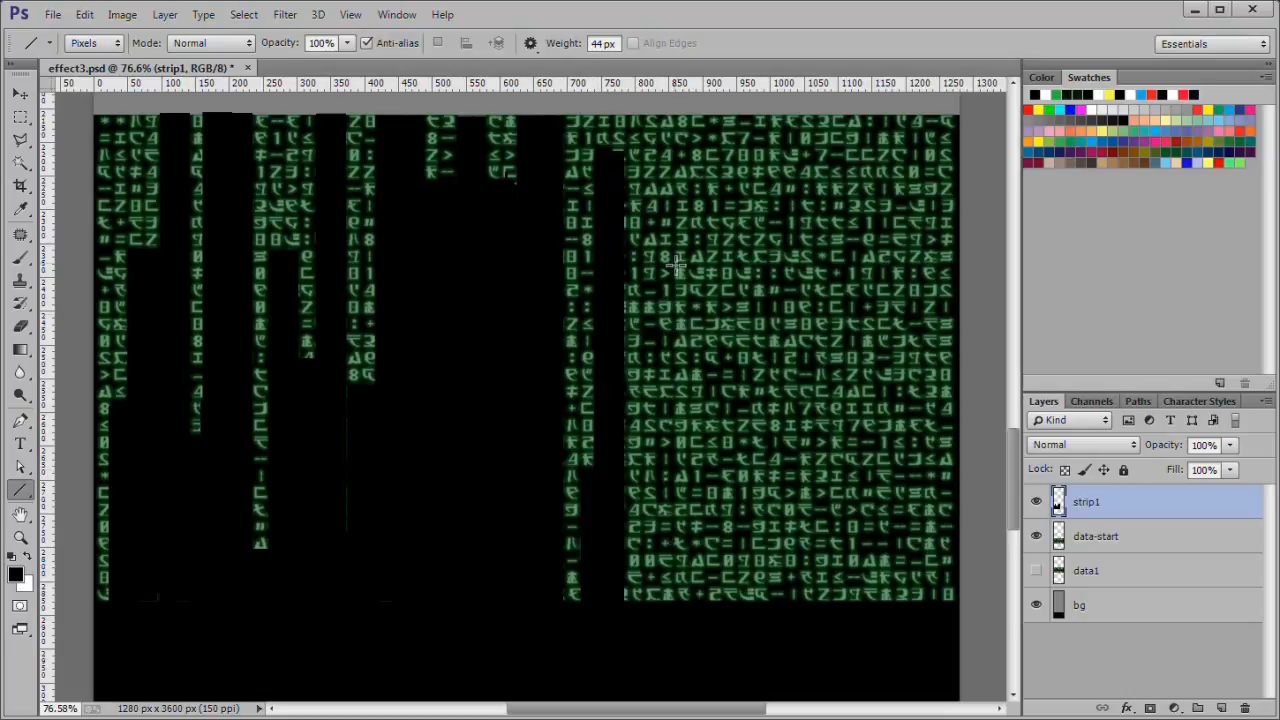
pyautogui.moveTo(676, 116)
pyautogui.mouseDown()
pyautogui.moveTo(677, 602)
pyautogui.moveTo(711, 600)
pyautogui.moveTo(700, 603)
pyautogui.mouseUp()
pyautogui.moveTo(676, 264); pyautogui.dragTo(676, 394)
pyautogui.moveTo(617, 267); pyautogui.dragTo(643, 612)
pyautogui.moveTo(607, 160); pyautogui.dragTo(621, 272)
pyautogui.moveTo(676, 141); pyautogui.dragTo(680, 293)
pyautogui.moveTo(755, 118); pyautogui.dragTo(738, 602)
pyautogui.moveTo(832, 118)
pyautogui.mouseDown()
pyautogui.moveTo(834, 335)
pyautogui.moveTo(805, 600)
pyautogui.mouseUp()
pyautogui.moveTo(811, 337)
pyautogui.mouseDown()
pyautogui.moveTo(808, 600)
pyautogui.moveTo(815, 590)
pyautogui.mouseUp()
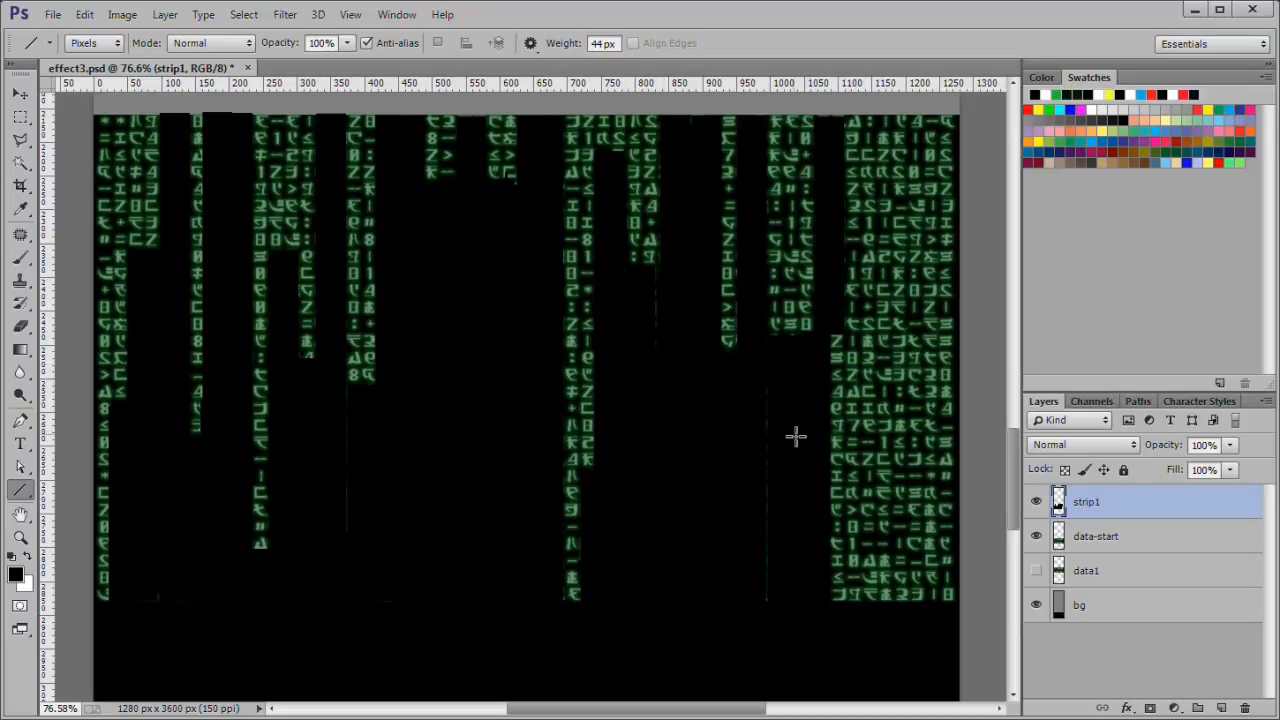
pyautogui.moveTo(817, 232); pyautogui.dragTo(821, 336)
pyautogui.moveTo(817, 233); pyautogui.dragTo(824, 292)
pyautogui.moveTo(875, 115); pyautogui.dragTo(895, 536)
pyautogui.moveTo(846, 406); pyautogui.dragTo(846, 602)
pyautogui.moveTo(868, 337); pyautogui.dragTo(866, 424)
pyautogui.moveTo(859, 337); pyautogui.dragTo(848, 422)
pyautogui.moveTo(908, 115); pyautogui.dragTo(912, 600)
pyautogui.moveTo(939, 303); pyautogui.dragTo(939, 604)
pyautogui.moveTo(957, 214); pyautogui.dragTo(957, 305)
pyautogui.moveTo(954, 308); pyautogui.dragTo(951, 605)
pyautogui.moveTo(769, 435); pyautogui.dragTo(769, 640)
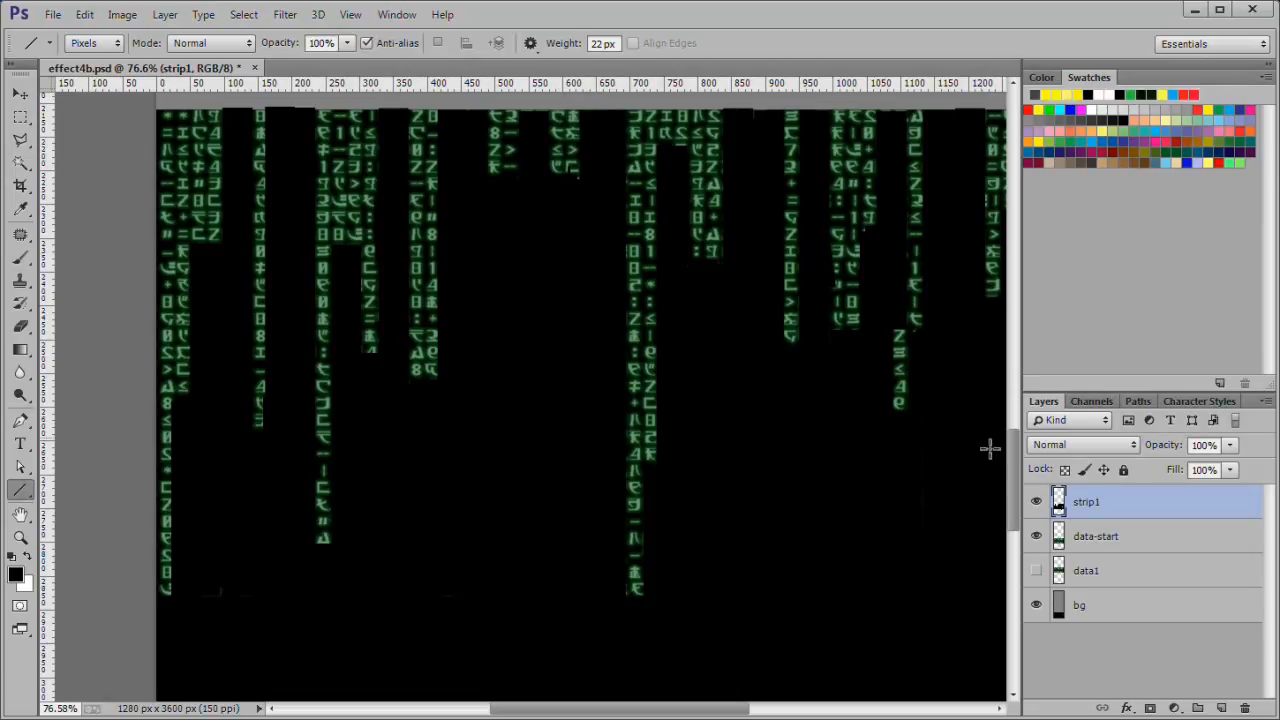
# Step: Hide data-start, paint out the leftover grey slivers on strip1 with a black 30 px brush, and show data-start again
pyautogui.click(1035, 537)
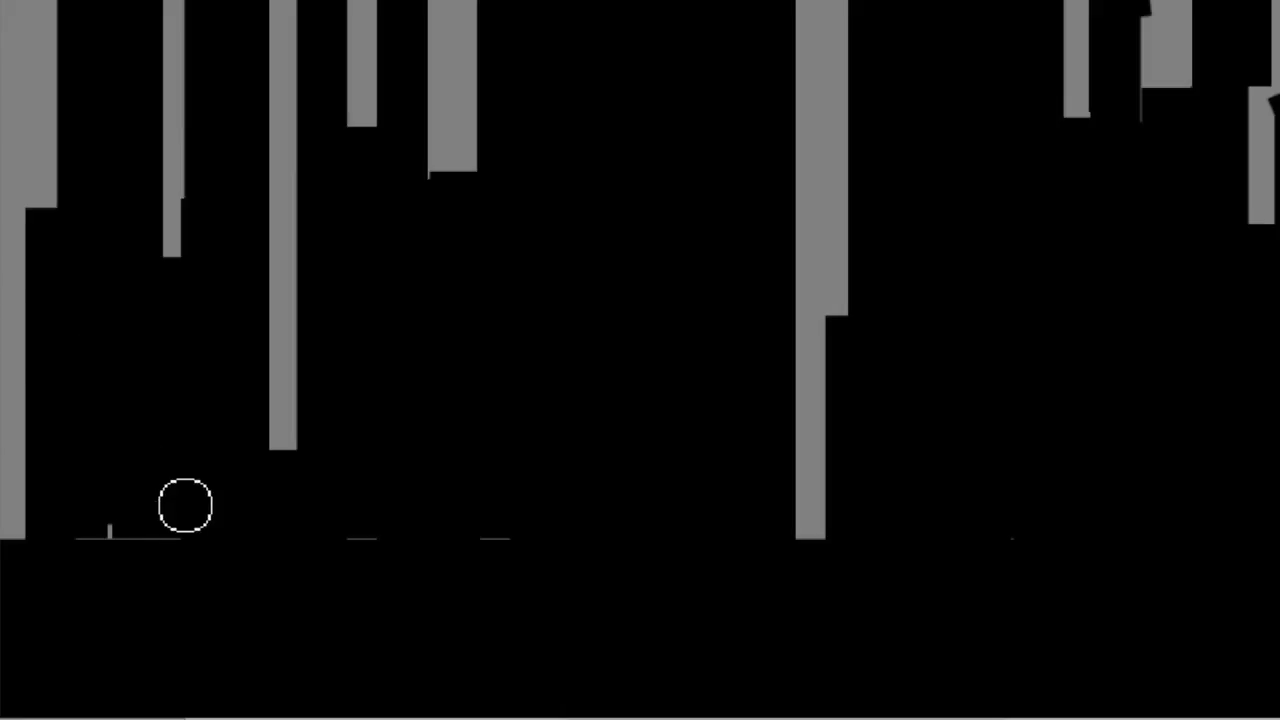
pyautogui.moveTo(123, 520)
pyautogui.mouseDown()
pyautogui.moveTo(106, 546)
pyautogui.moveTo(196, 551)
pyautogui.mouseUp()
pyautogui.moveTo(110, 556); pyautogui.dragTo(97, 557)
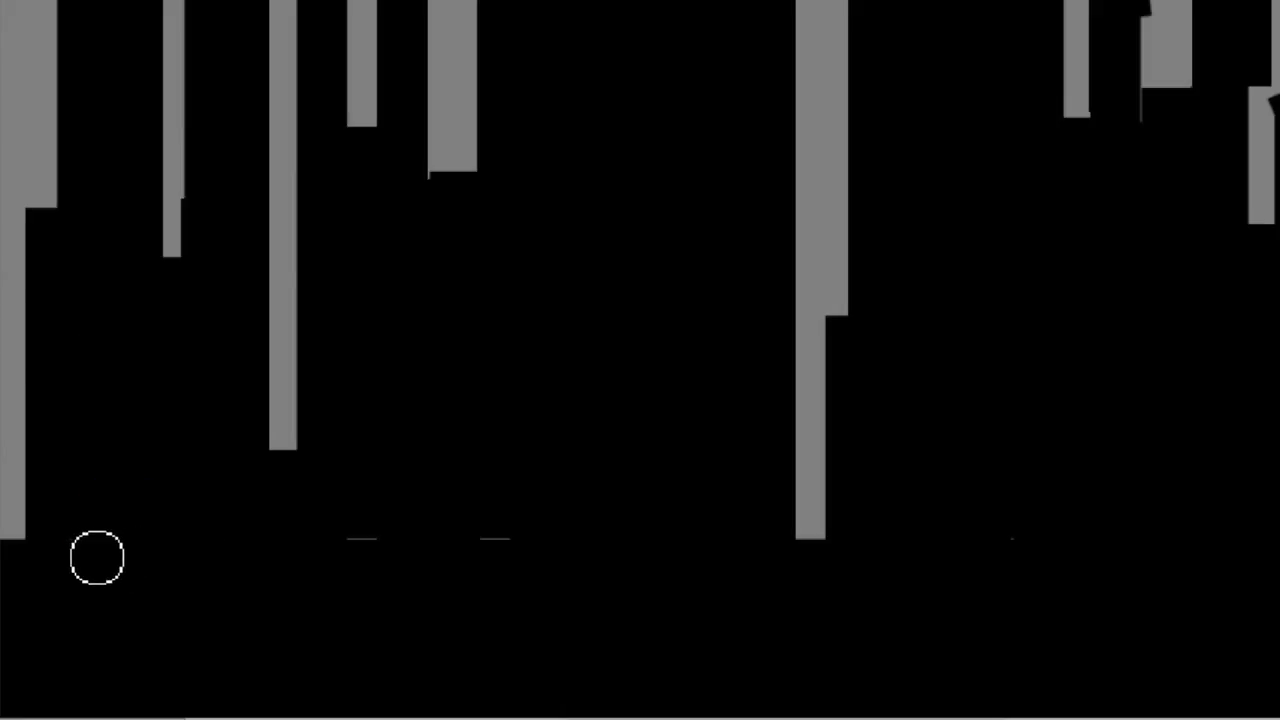
pyautogui.moveTo(384, 544); pyautogui.dragTo(338, 544)
pyautogui.moveTo(526, 544); pyautogui.dragTo(492, 551)
pyautogui.click(1149, 114)
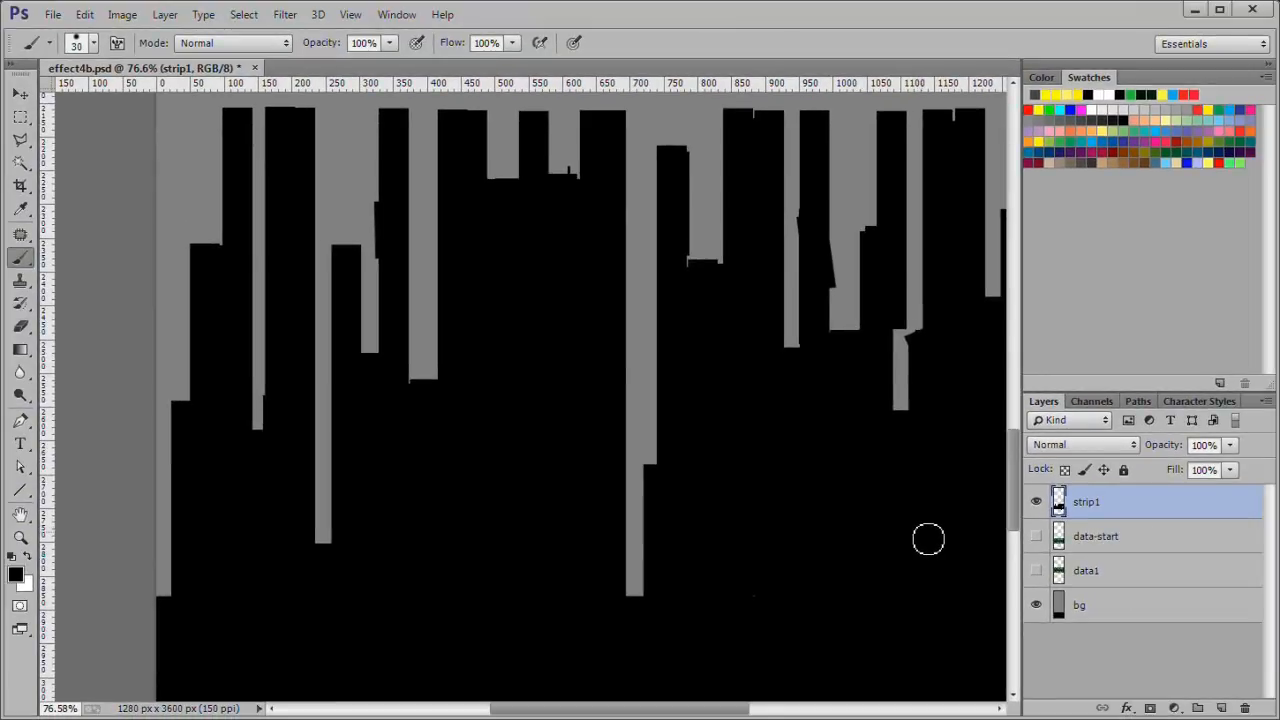
pyautogui.click(1036, 537)
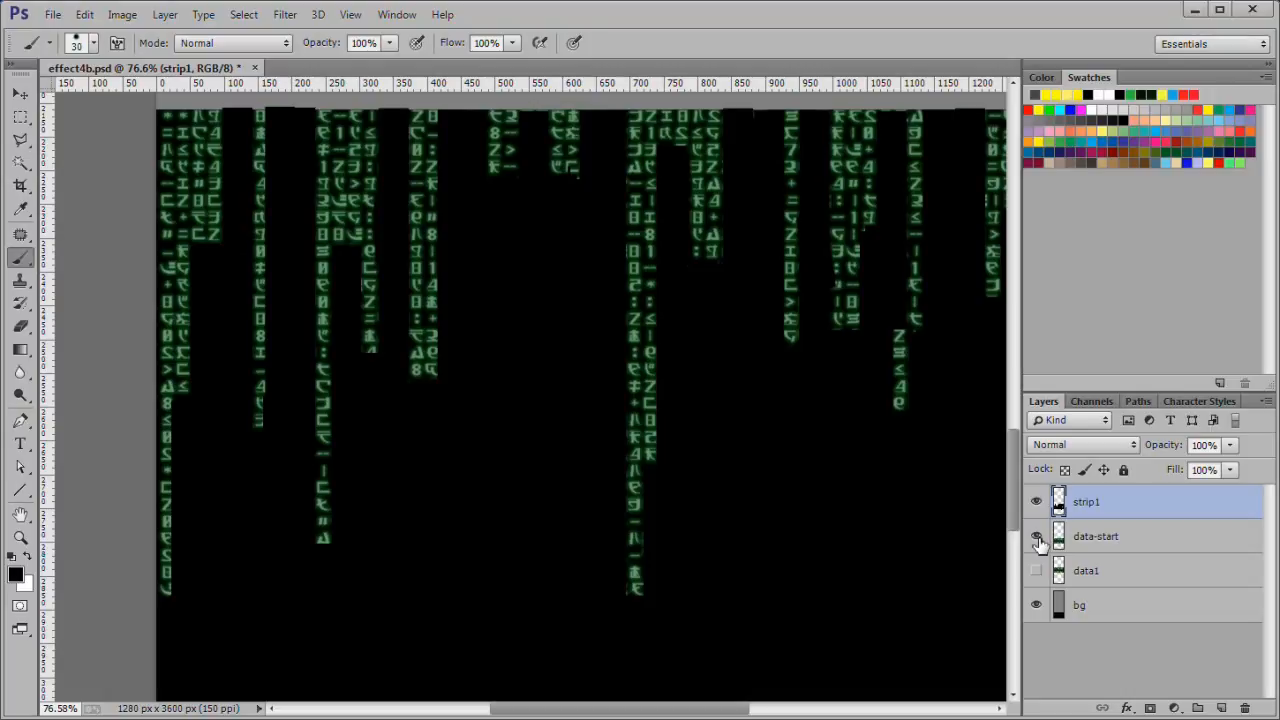
# Step: Show the data1 layer again and add a new top layer named strip2
pyautogui.click(20, 494)
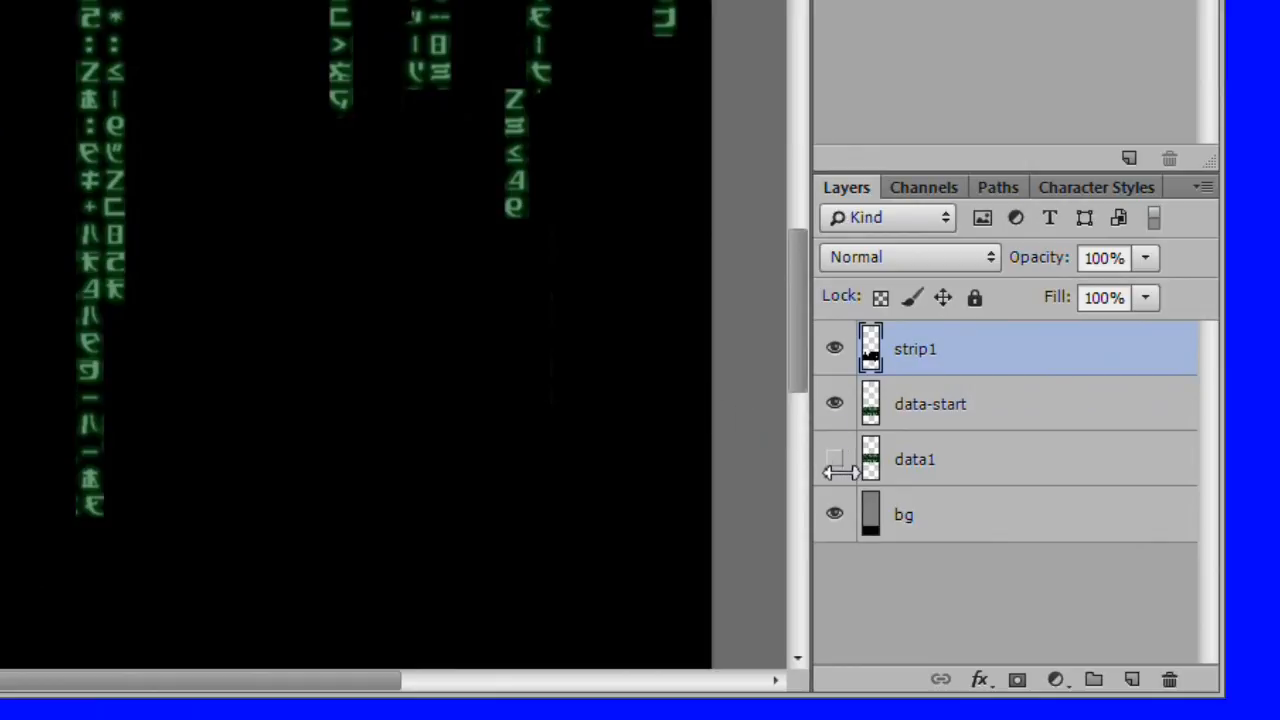
pyautogui.click(834, 460)
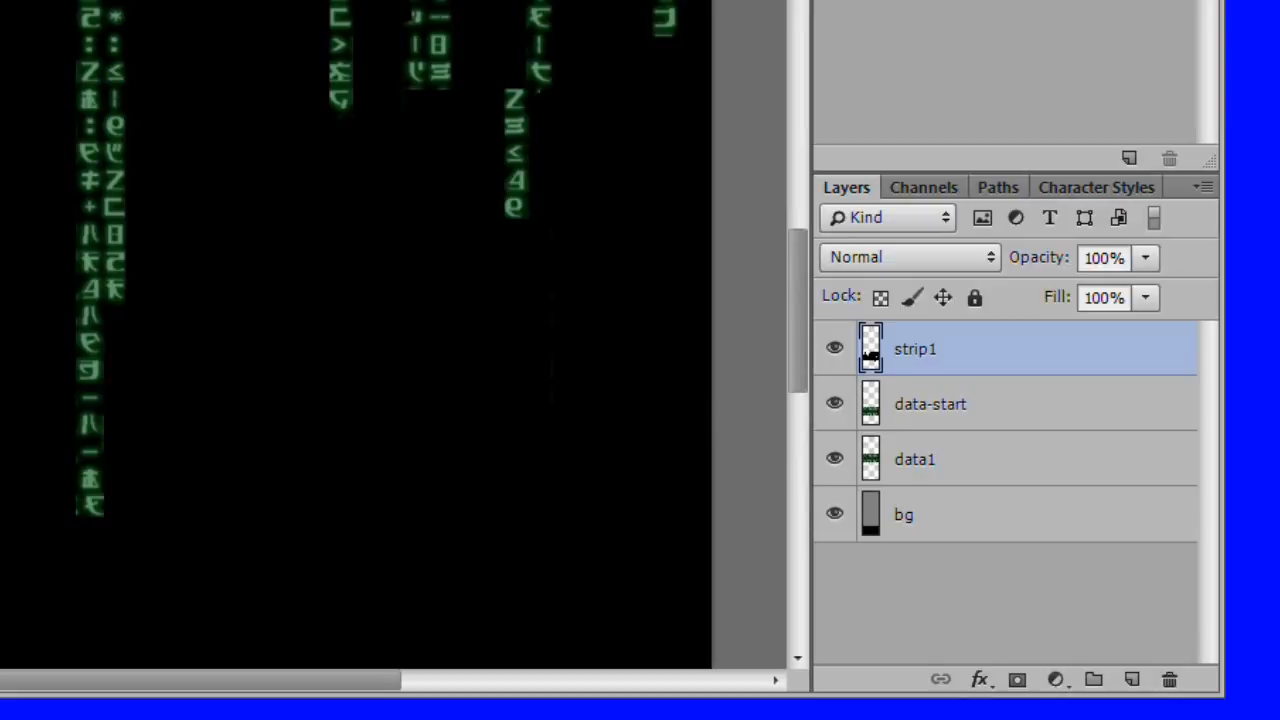
pyautogui.click(1133, 681)
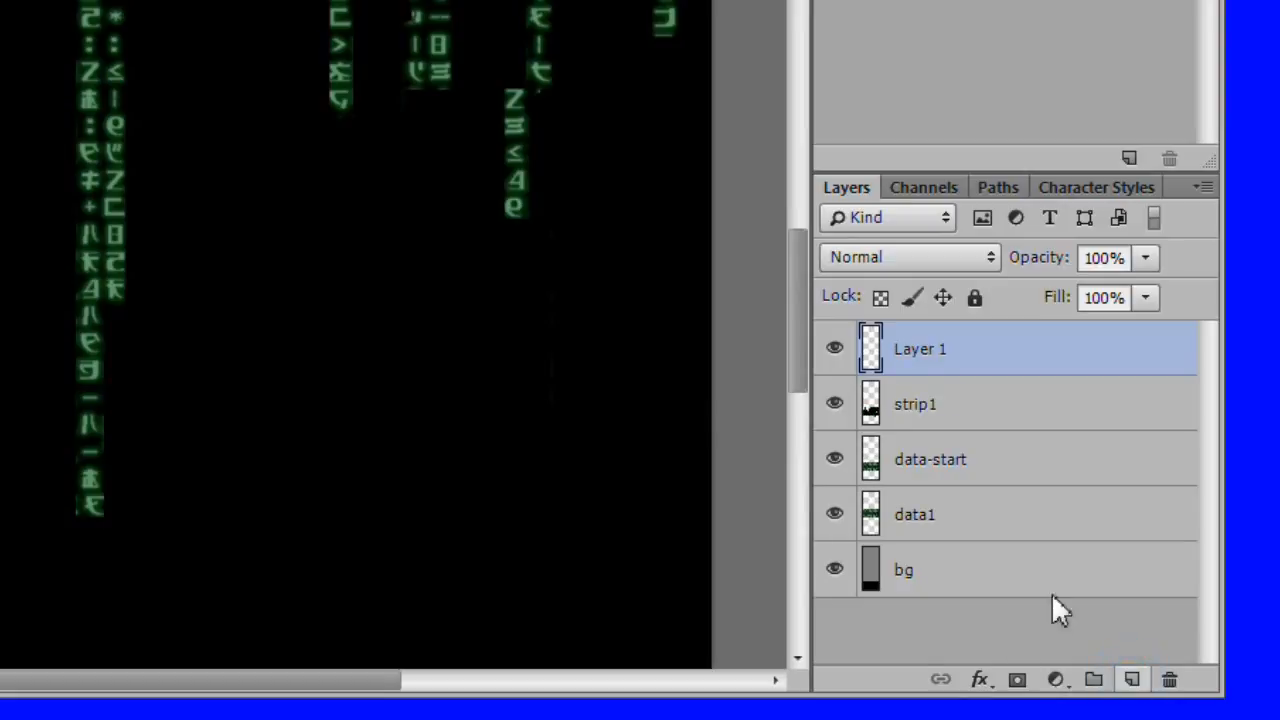
pyautogui.doubleClick(918, 348)
pyautogui.write('strip2')
pyautogui.press('Return')
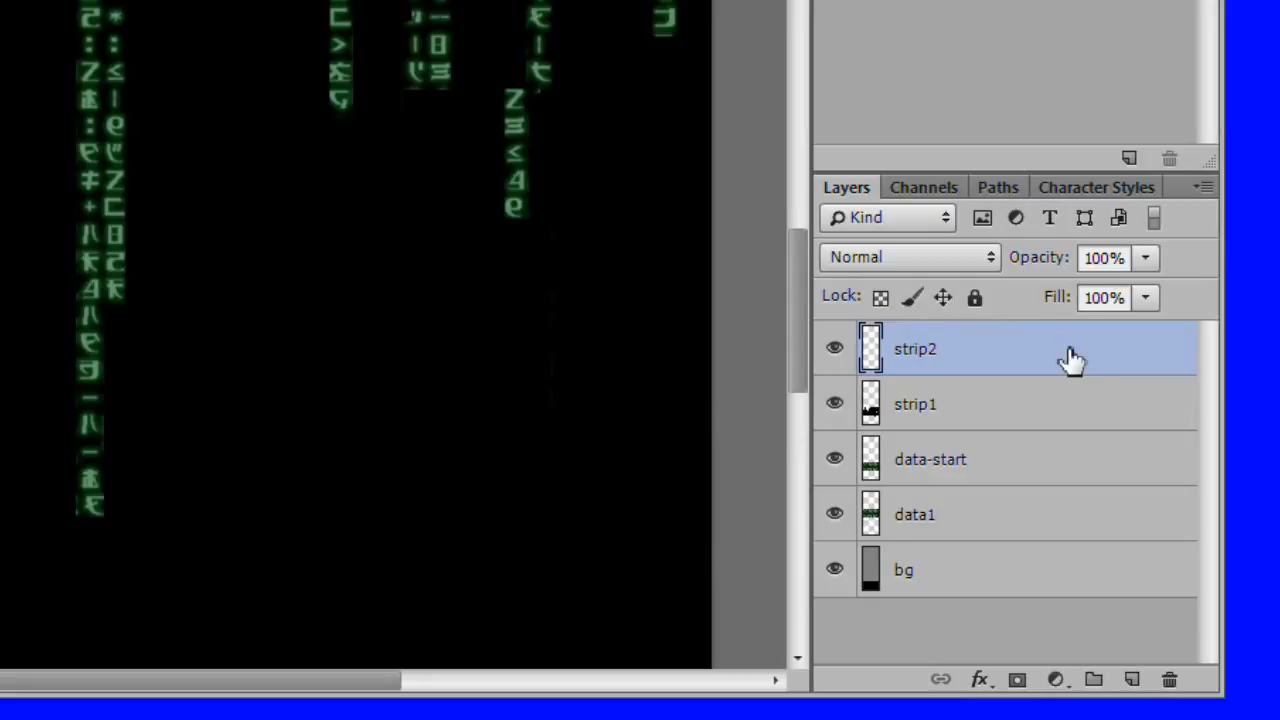
# Step: Draw vertical black 22 px lines of varied lengths and heights on strip2 across the whole width of the data1 code block
pyautogui.moveTo(799, 339); pyautogui.dragTo(816, 187)
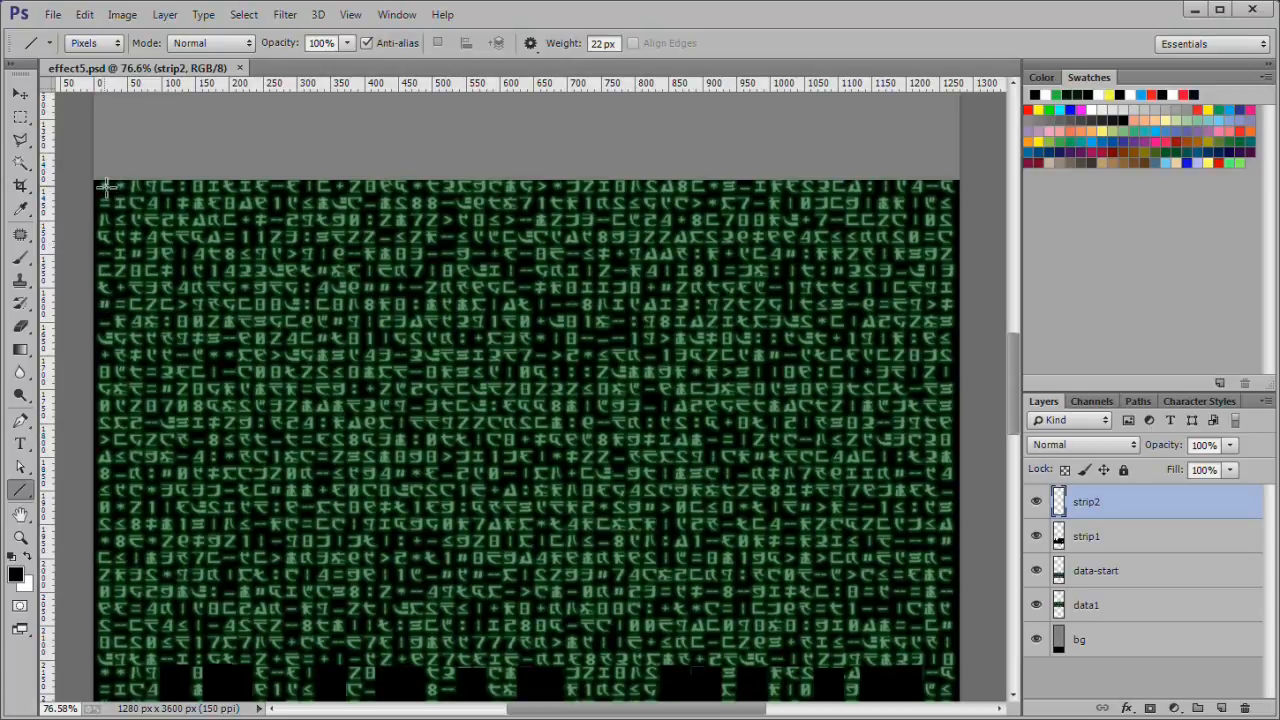
pyautogui.moveTo(107, 183); pyautogui.dragTo(104, 464)
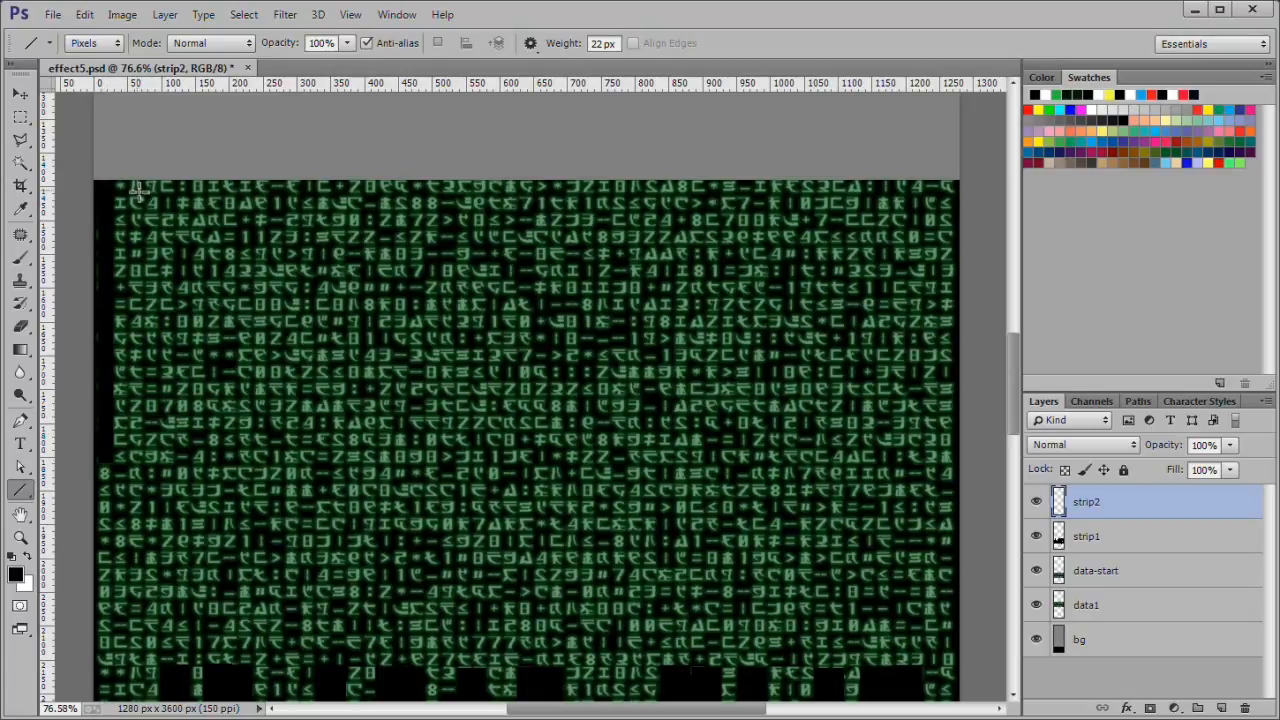
pyautogui.moveTo(134, 232); pyautogui.dragTo(154, 618)
pyautogui.moveTo(164, 277); pyautogui.dragTo(220, 658)
pyautogui.moveTo(200, 566); pyautogui.dragTo(210, 245)
pyautogui.moveTo(238, 196); pyautogui.dragTo(242, 588)
pyautogui.moveTo(279, 348); pyautogui.dragTo(290, 532)
pyautogui.moveTo(325, 662); pyautogui.dragTo(337, 570)
pyautogui.moveTo(360, 196)
pyautogui.mouseDown()
pyautogui.moveTo(363, 436)
pyautogui.moveTo(395, 665)
pyautogui.mouseUp()
pyautogui.moveTo(449, 598)
pyautogui.mouseDown()
pyautogui.moveTo(449, 316)
pyautogui.moveTo(449, 549)
pyautogui.mouseUp()
pyautogui.hotkey('ctrl', 'z')
pyautogui.moveTo(464, 663); pyautogui.dragTo(464, 486)
pyautogui.moveTo(572, 450); pyautogui.dragTo(573, 622)
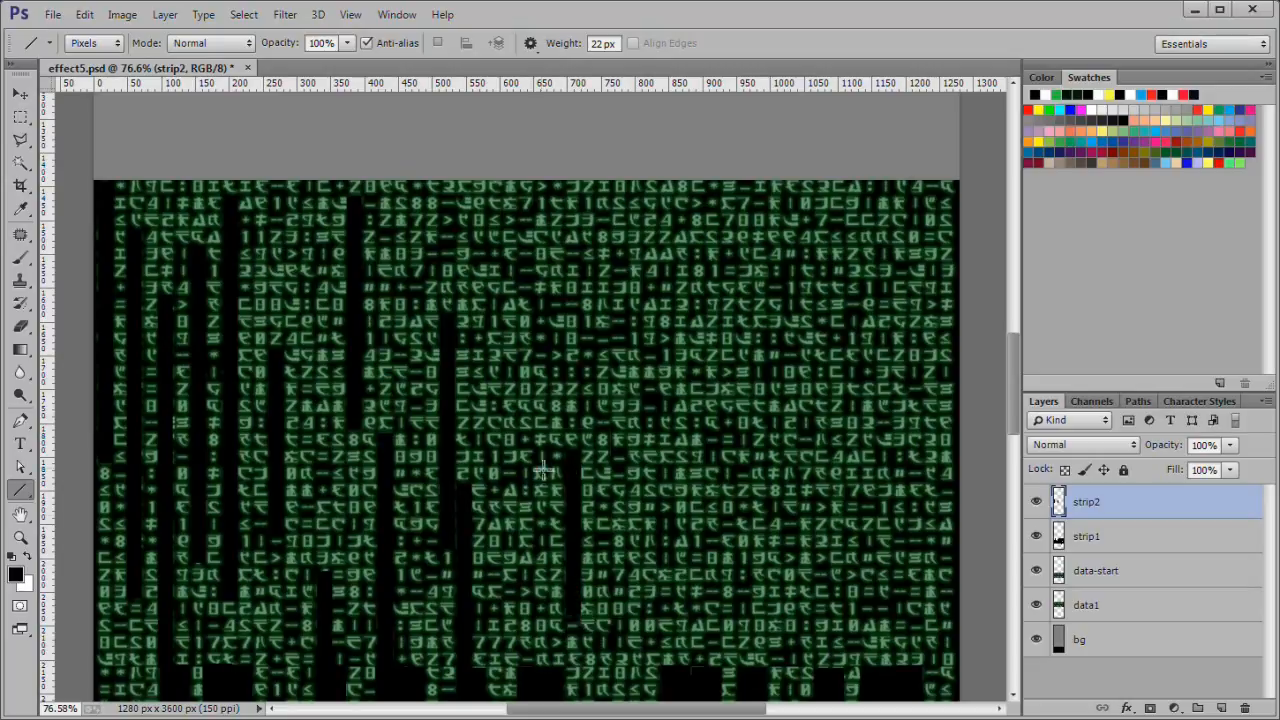
pyautogui.moveTo(543, 472); pyautogui.dragTo(546, 684)
pyautogui.moveTo(620, 178); pyautogui.dragTo(620, 432)
pyautogui.moveTo(680, 562); pyautogui.dragTo(680, 260)
pyautogui.moveTo(712, 178); pyautogui.dragTo(712, 382)
pyautogui.moveTo(712, 486); pyautogui.dragTo(712, 618)
pyautogui.moveTo(760, 267); pyautogui.dragTo(768, 671)
pyautogui.hotkey('ctrl', 'z')
pyautogui.moveTo(805, 282); pyautogui.dragTo(805, 568)
pyautogui.moveTo(838, 178); pyautogui.dragTo(838, 382)
pyautogui.moveTo(885, 242); pyautogui.dragTo(885, 600)
pyautogui.moveTo(918, 316); pyautogui.dragTo(922, 672)
pyautogui.moveTo(951, 285)
pyautogui.mouseDown()
pyautogui.moveTo(938, 644)
pyautogui.moveTo(940, 528)
pyautogui.mouseUp()
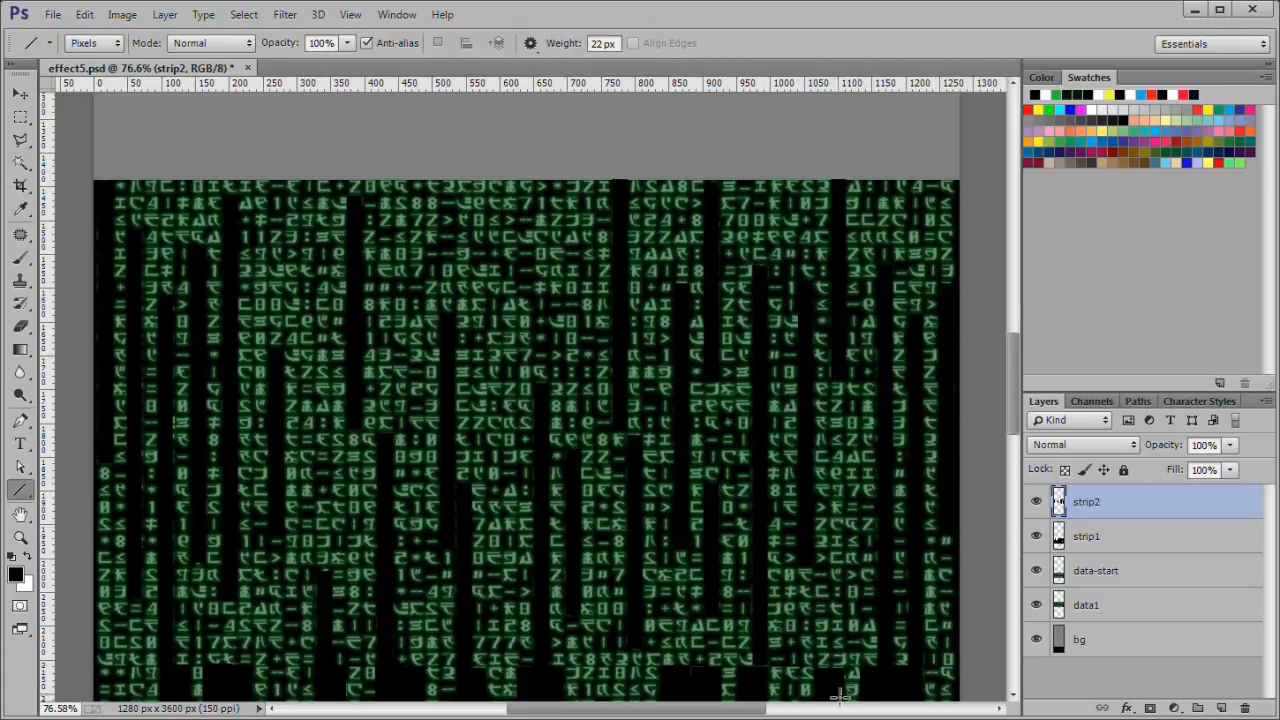
pyautogui.moveTo(820, 378); pyautogui.dragTo(820, 668)
pyautogui.moveTo(496, 180); pyautogui.dragTo(496, 410)
pyautogui.moveTo(418, 330); pyautogui.dragTo(418, 548)
pyautogui.moveTo(323, 377); pyautogui.dragTo(323, 532)
pyautogui.moveTo(216, 534); pyautogui.dragTo(216, 676)
pyautogui.moveTo(168, 183); pyautogui.dragTo(168, 243)
pyautogui.moveTo(278, 248); pyautogui.dragTo(284, 300)
pyautogui.moveTo(402, 184); pyautogui.dragTo(402, 345)
pyautogui.moveTo(558, 210); pyautogui.dragTo(558, 298)
pyautogui.moveTo(779, 180); pyautogui.dragTo(779, 280)
pyautogui.moveTo(913, 218); pyautogui.dragTo(918, 183)
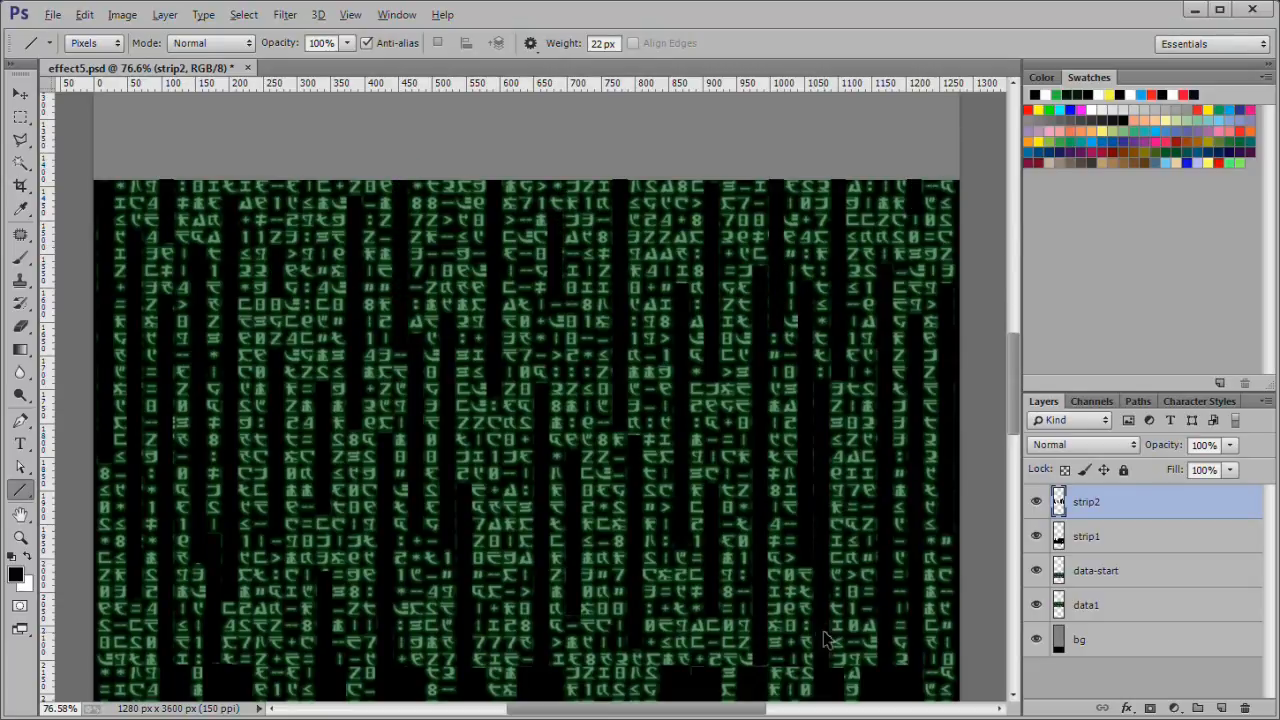
pyautogui.moveTo(652, 477); pyautogui.dragTo(652, 598)
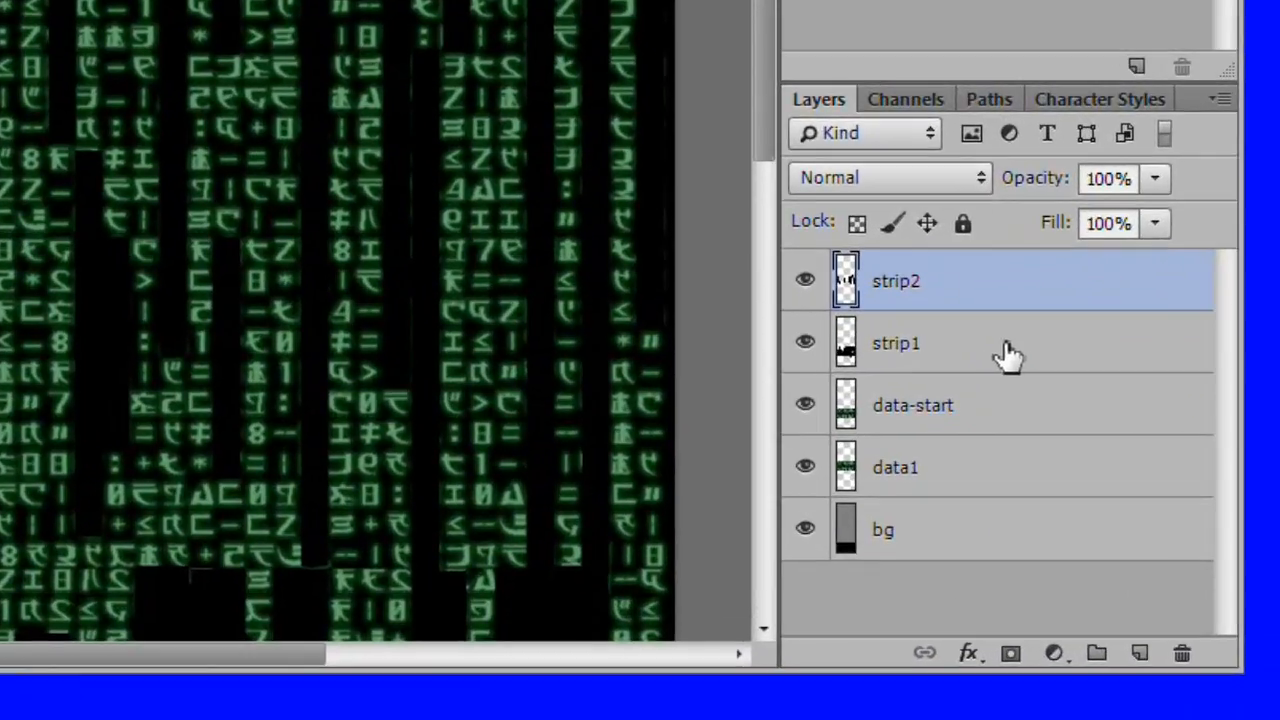
# Step: Set the strip1 layer's blending mode to Overlay
pyautogui.click(1149, 540)
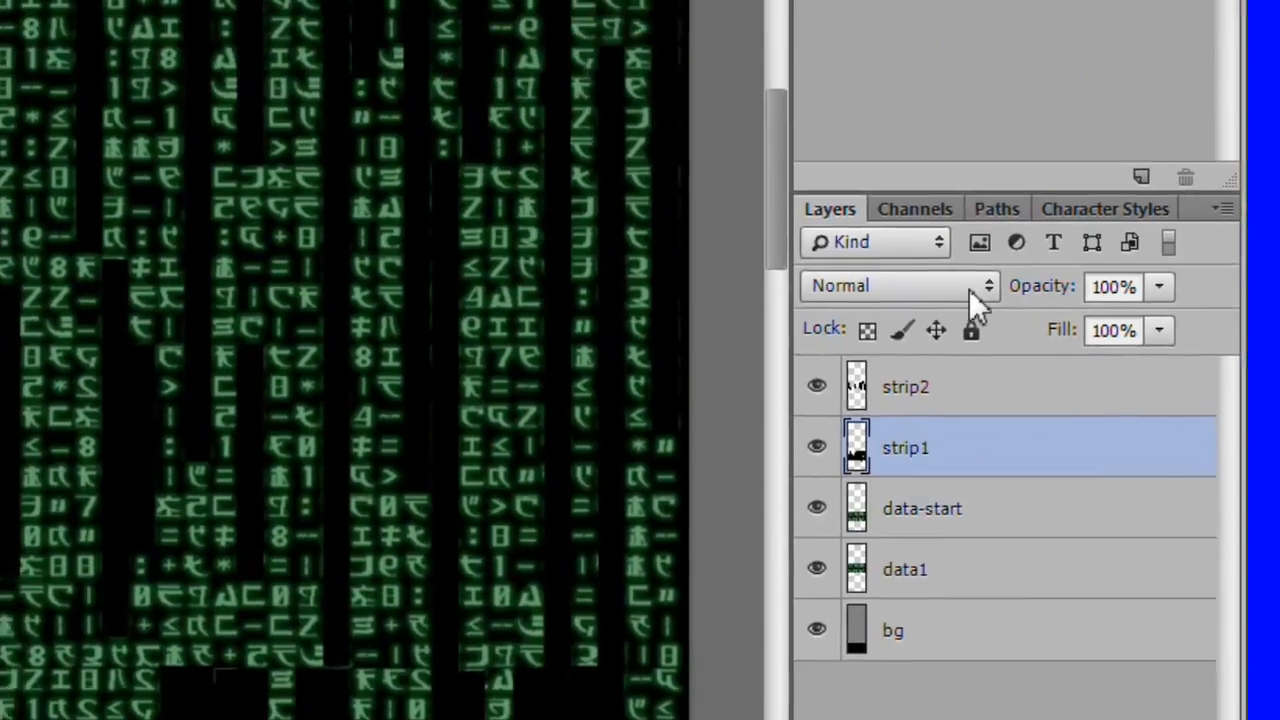
pyautogui.click(960, 180)
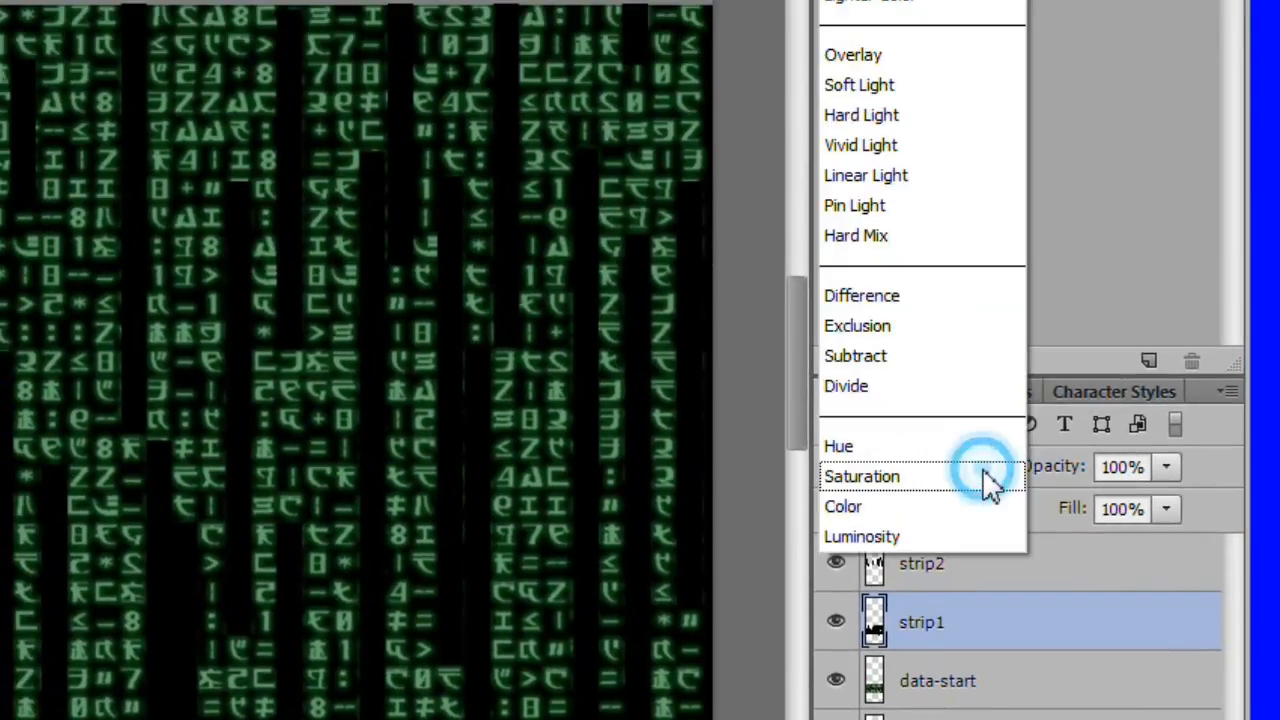
pyautogui.click(938, 58)
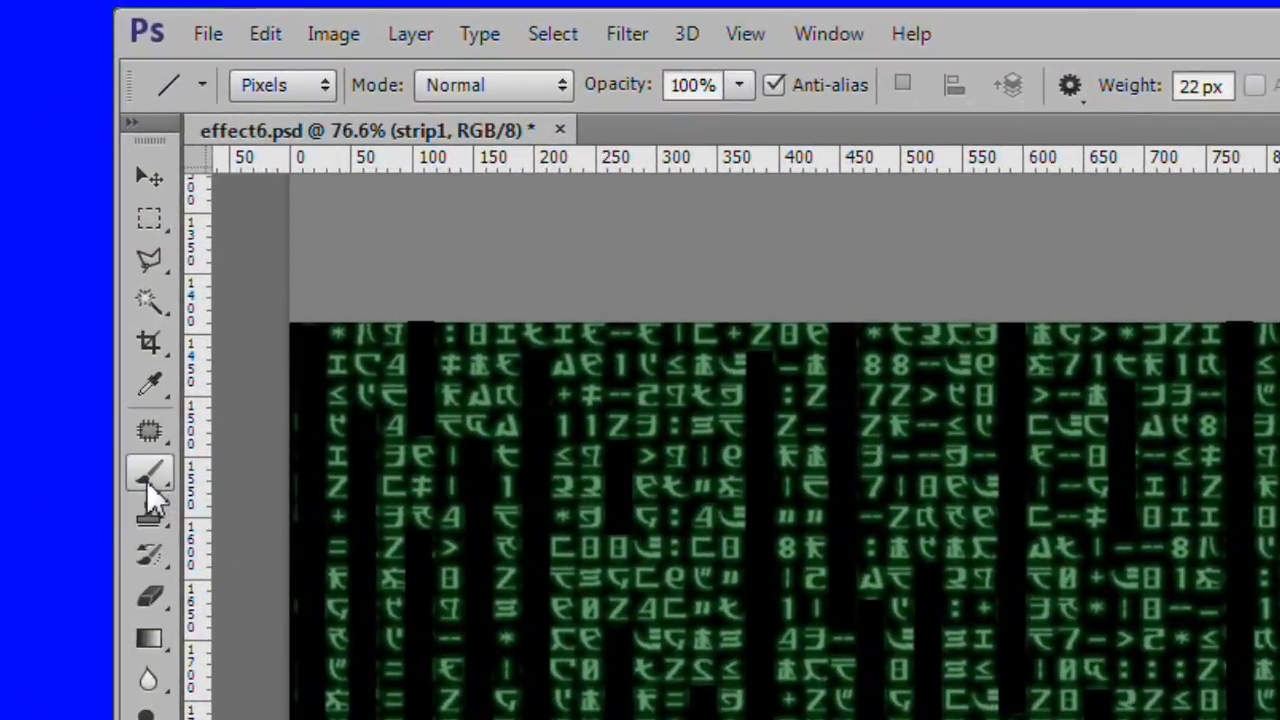
# Step: Paint white 30 px brush dabs on strip1 over the lowest characters of scattered code columns in the lower part of the code
pyautogui.click(153, 487)
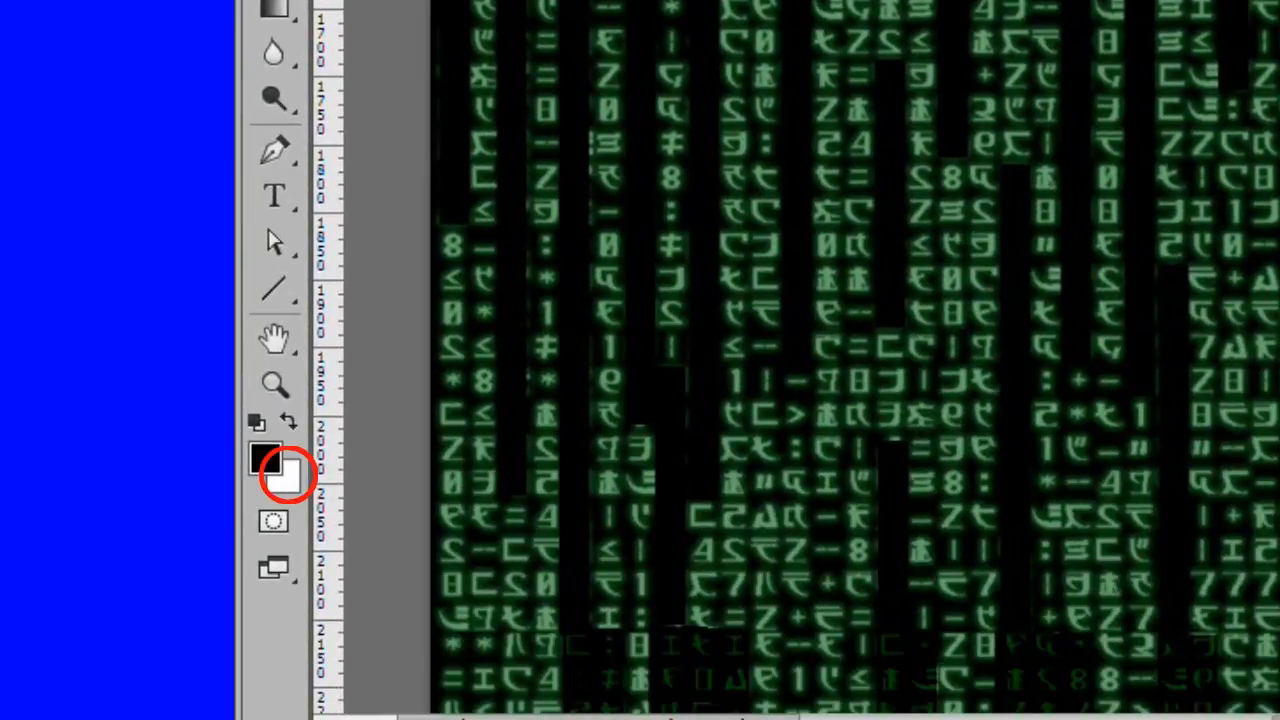
pyautogui.press('x')
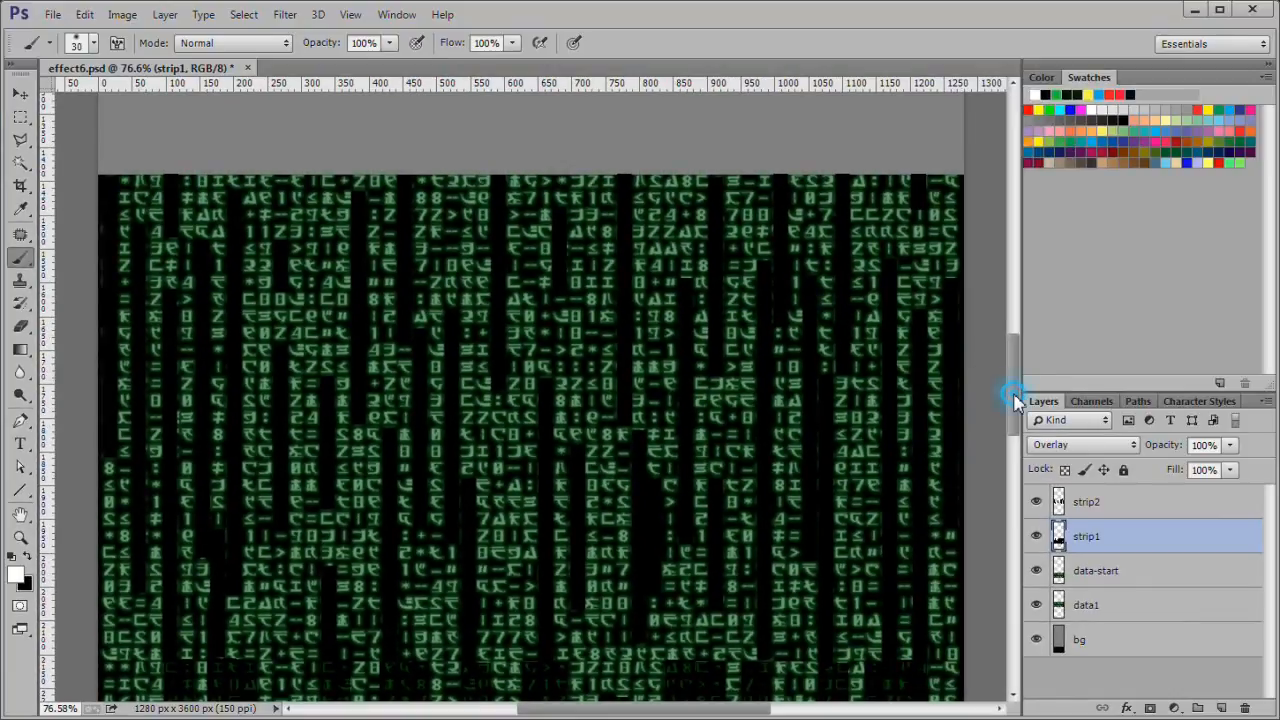
pyautogui.moveTo(1013, 400); pyautogui.dragTo(1013, 496)
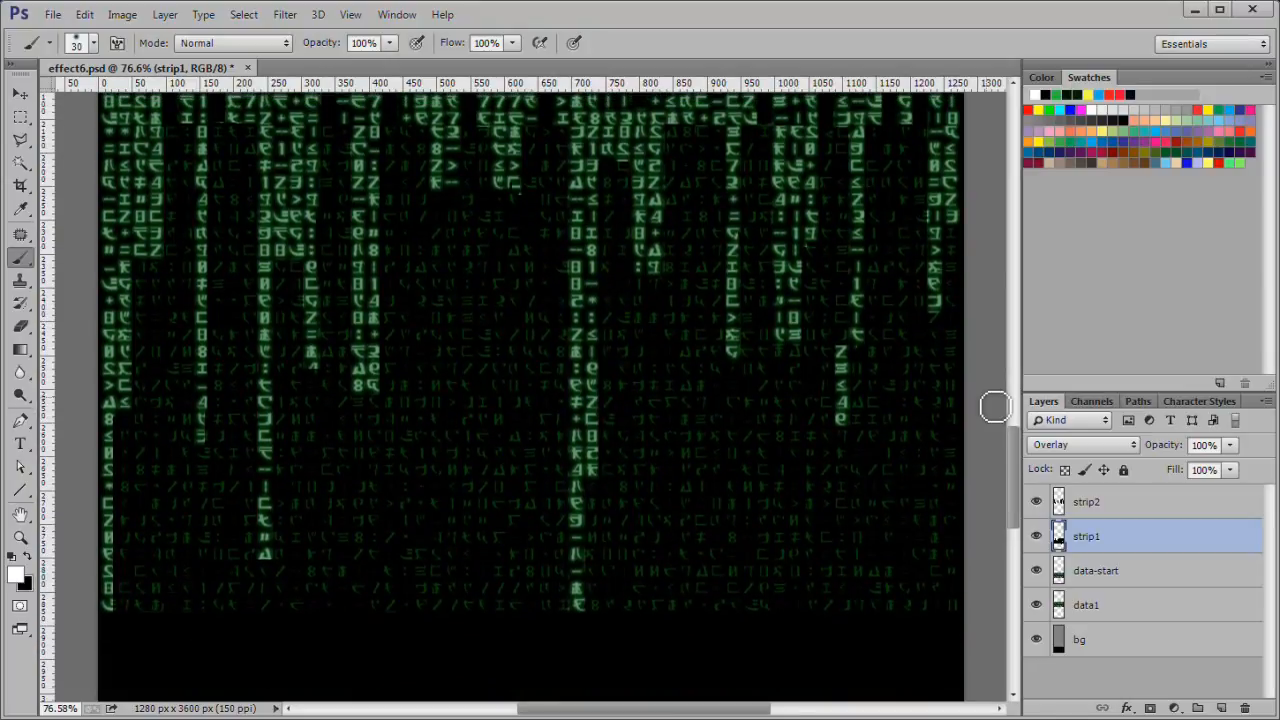
pyautogui.click(149, 271)
pyautogui.click(156, 274)
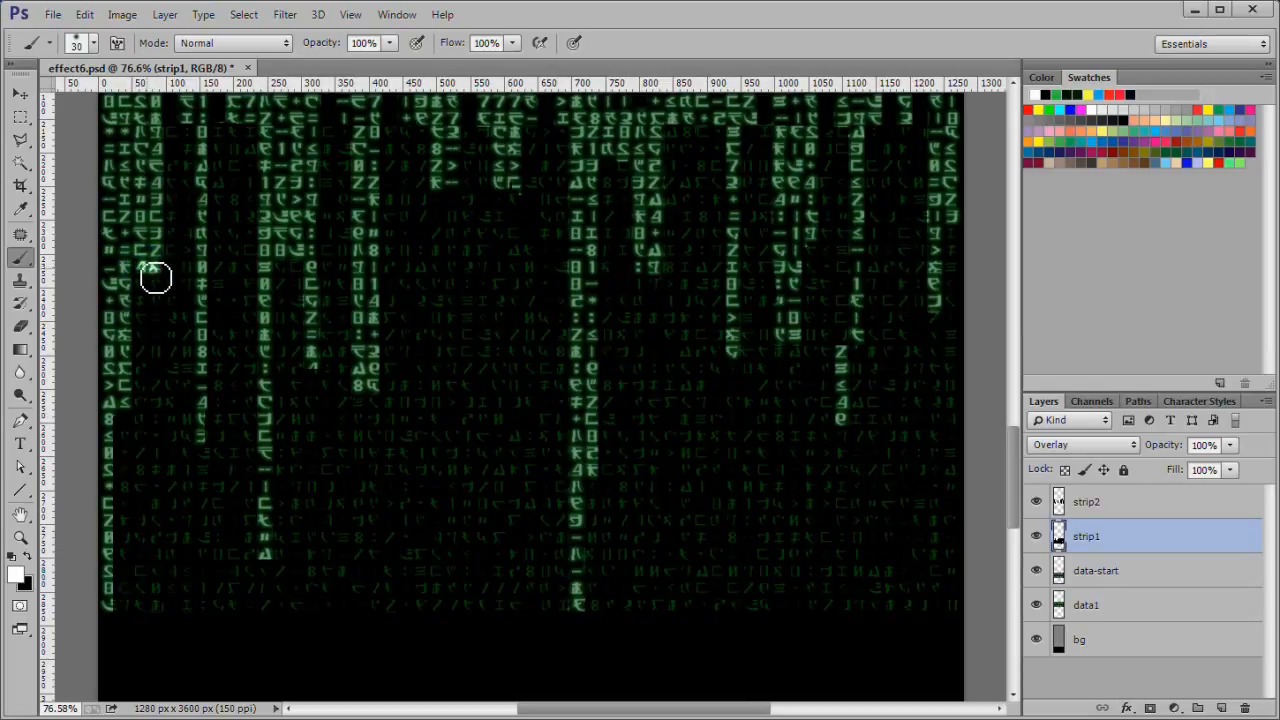
pyautogui.click(207, 450)
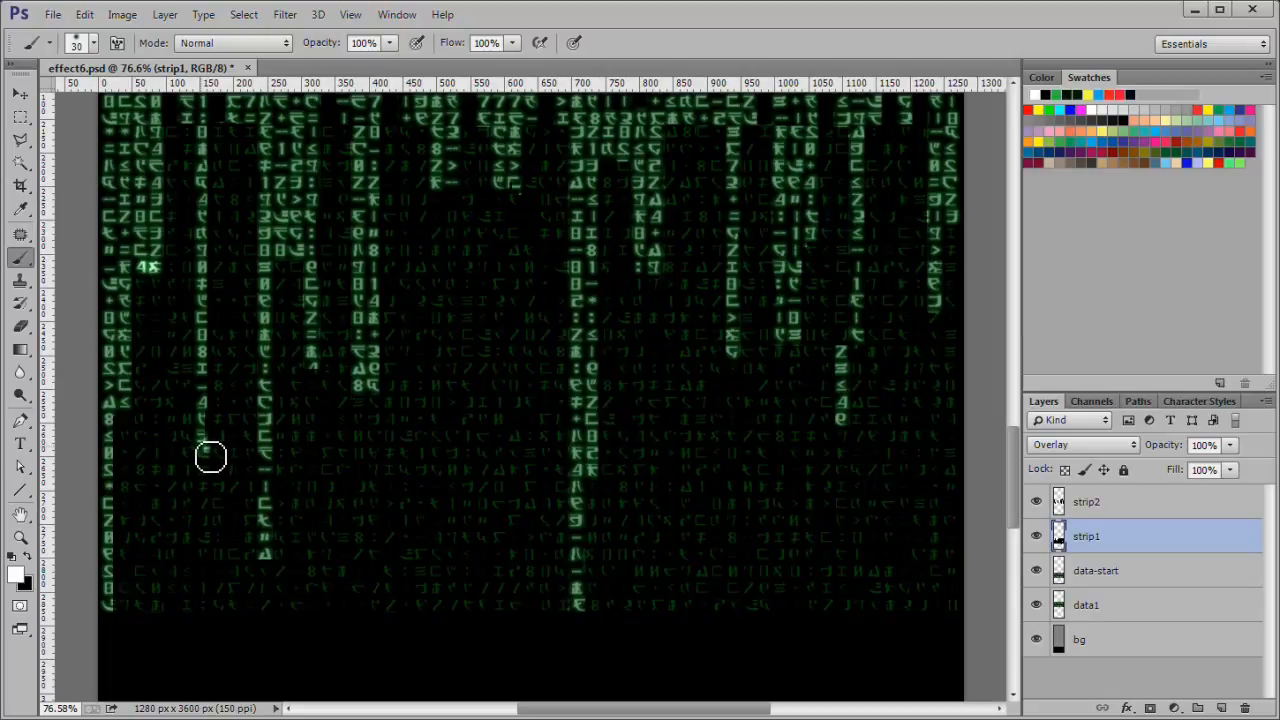
pyautogui.click(319, 385)
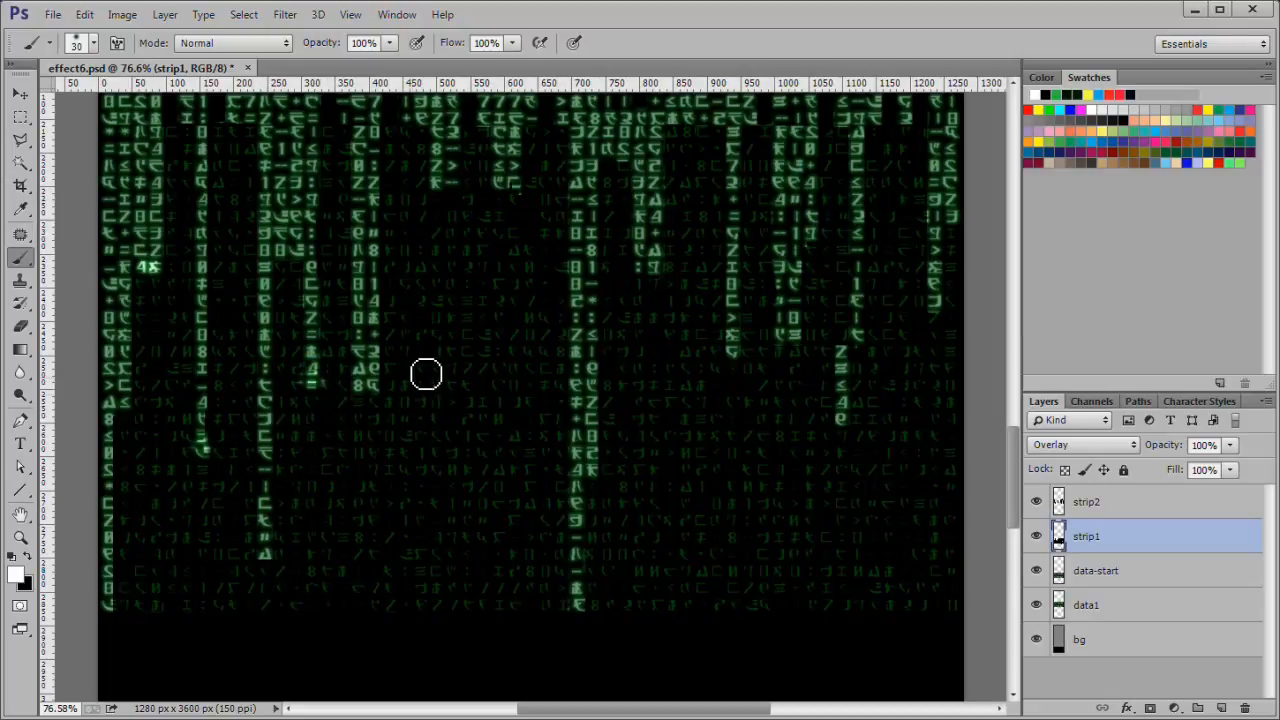
pyautogui.click(441, 197)
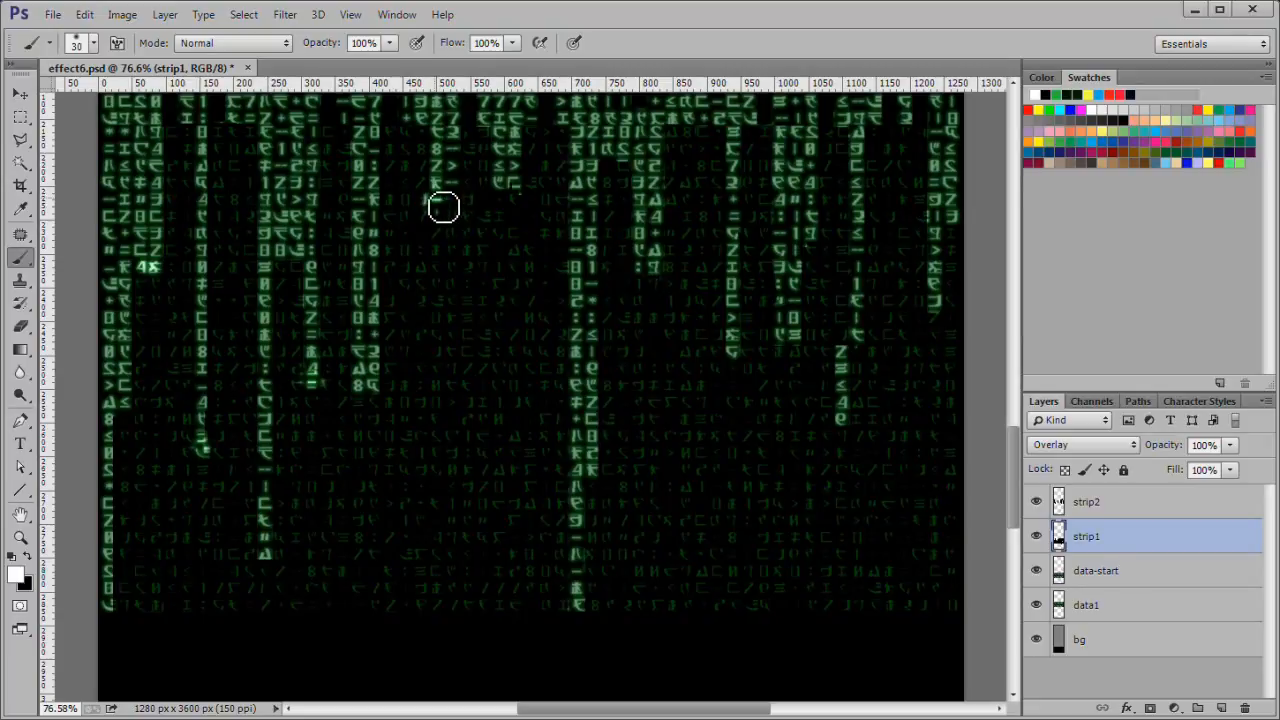
pyautogui.click(520, 203)
pyautogui.click(658, 281)
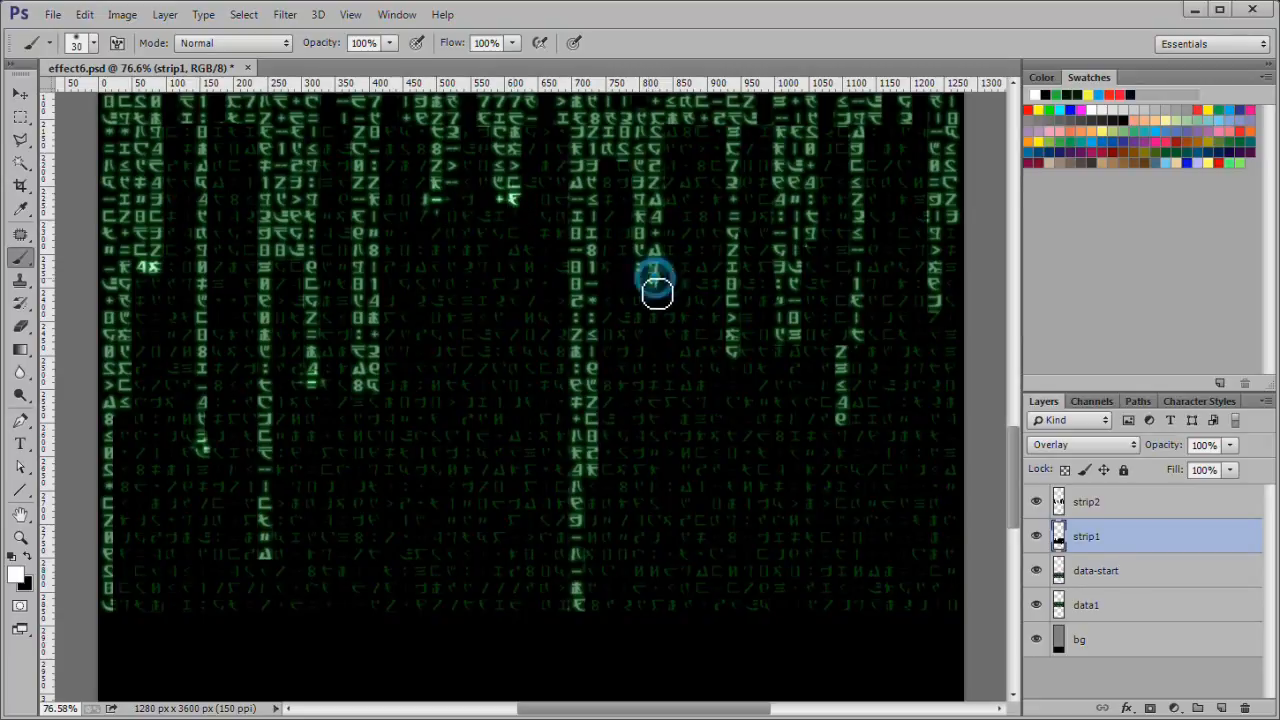
pyautogui.click(592, 483)
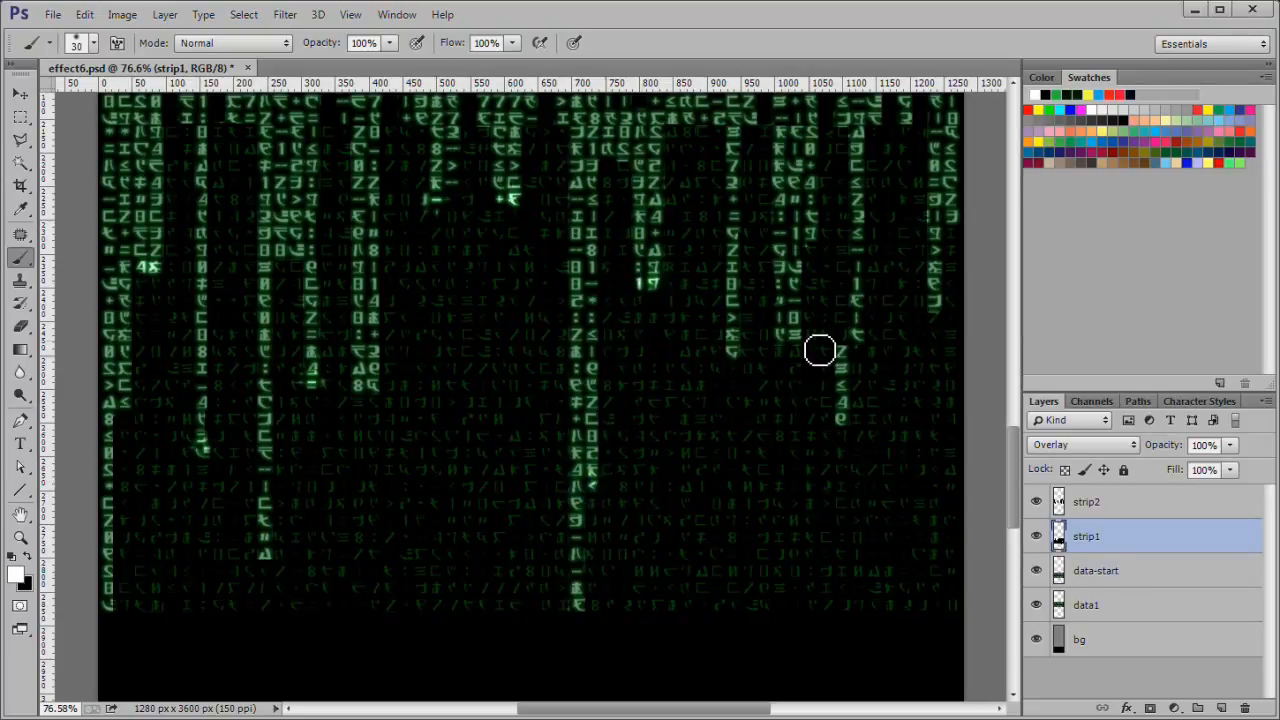
pyautogui.click(789, 355)
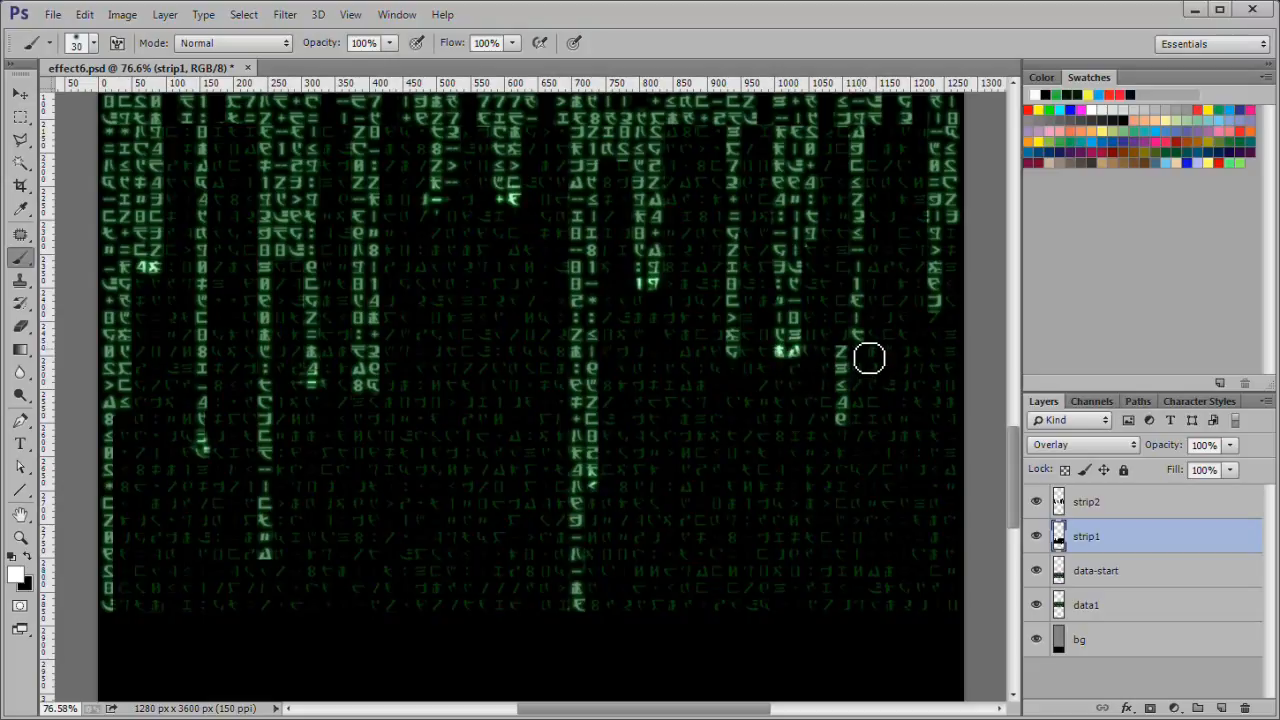
pyautogui.click(849, 442)
pyautogui.click(943, 317)
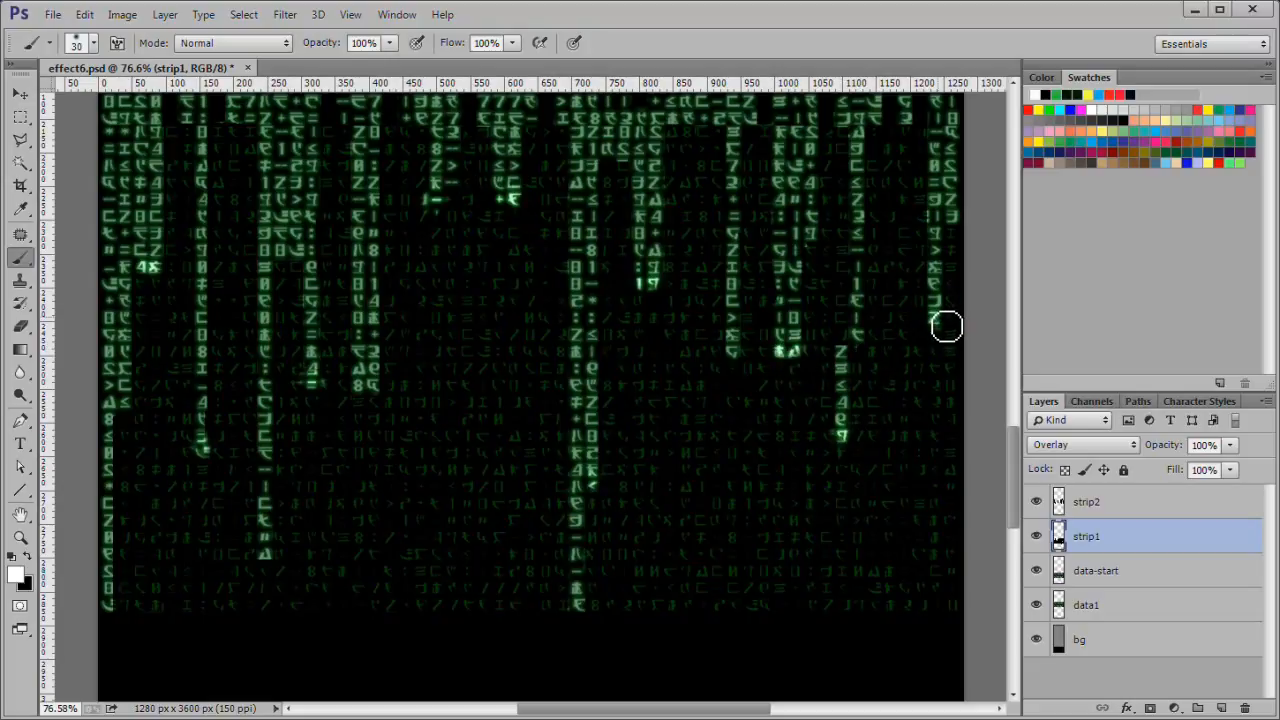
pyautogui.click(450, 452)
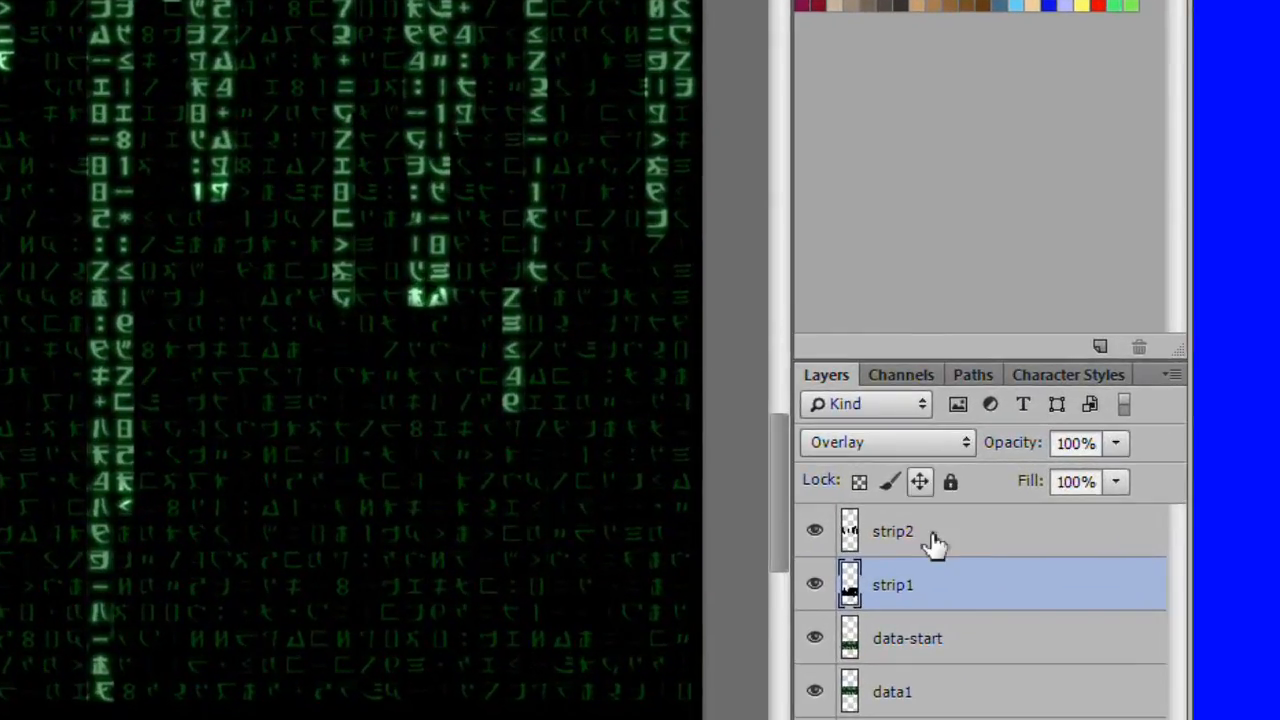
# Step: Set the strip2 layer's blending mode to Overlay
pyautogui.click(958, 538)
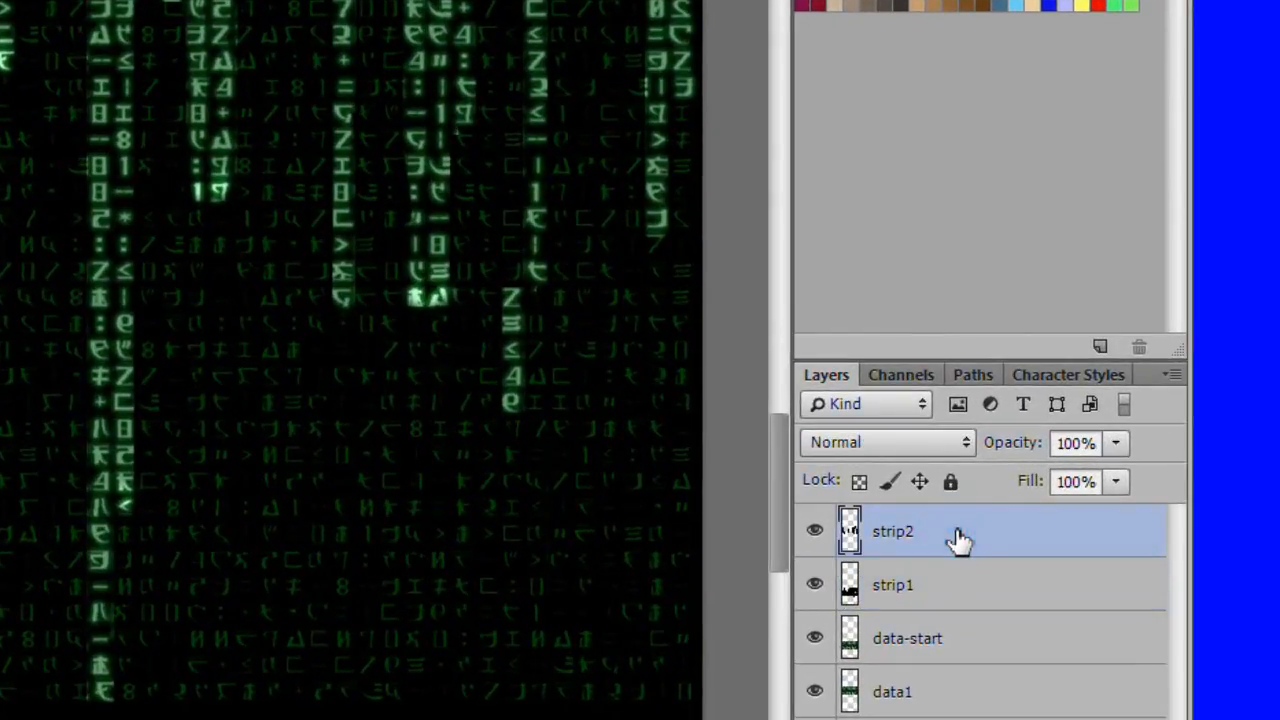
pyautogui.click(965, 455)
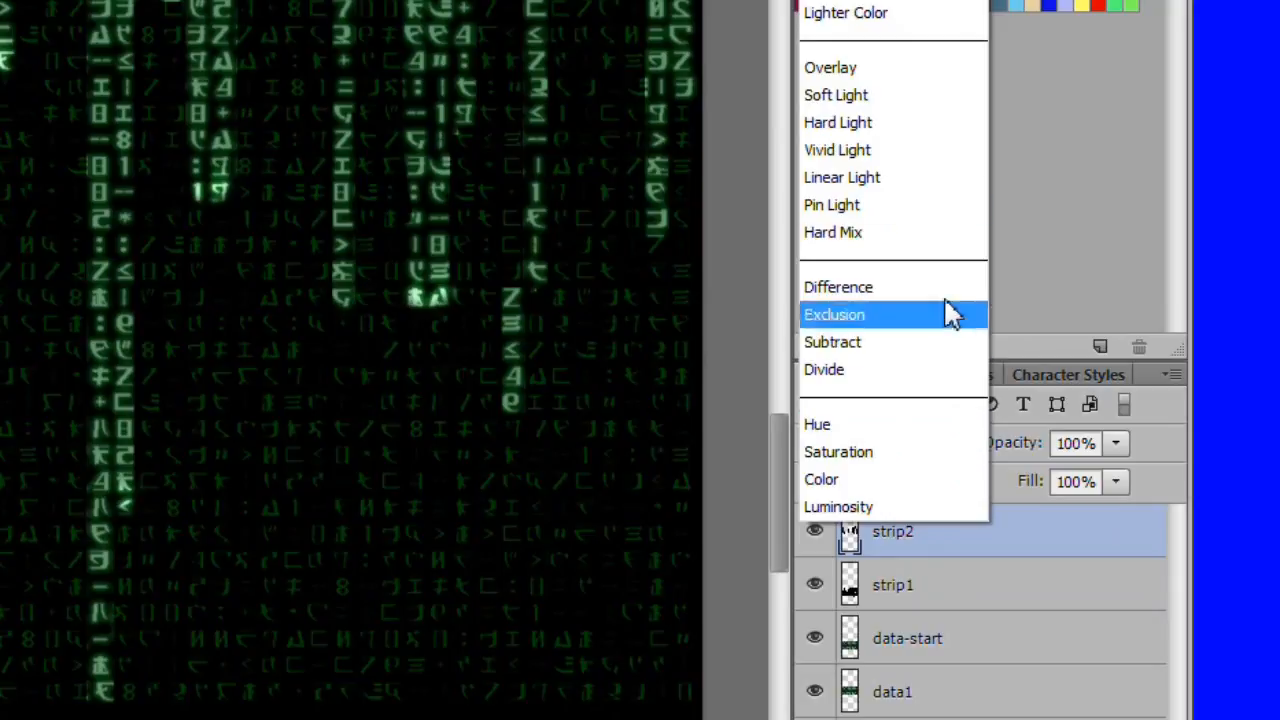
pyautogui.click(890, 64)
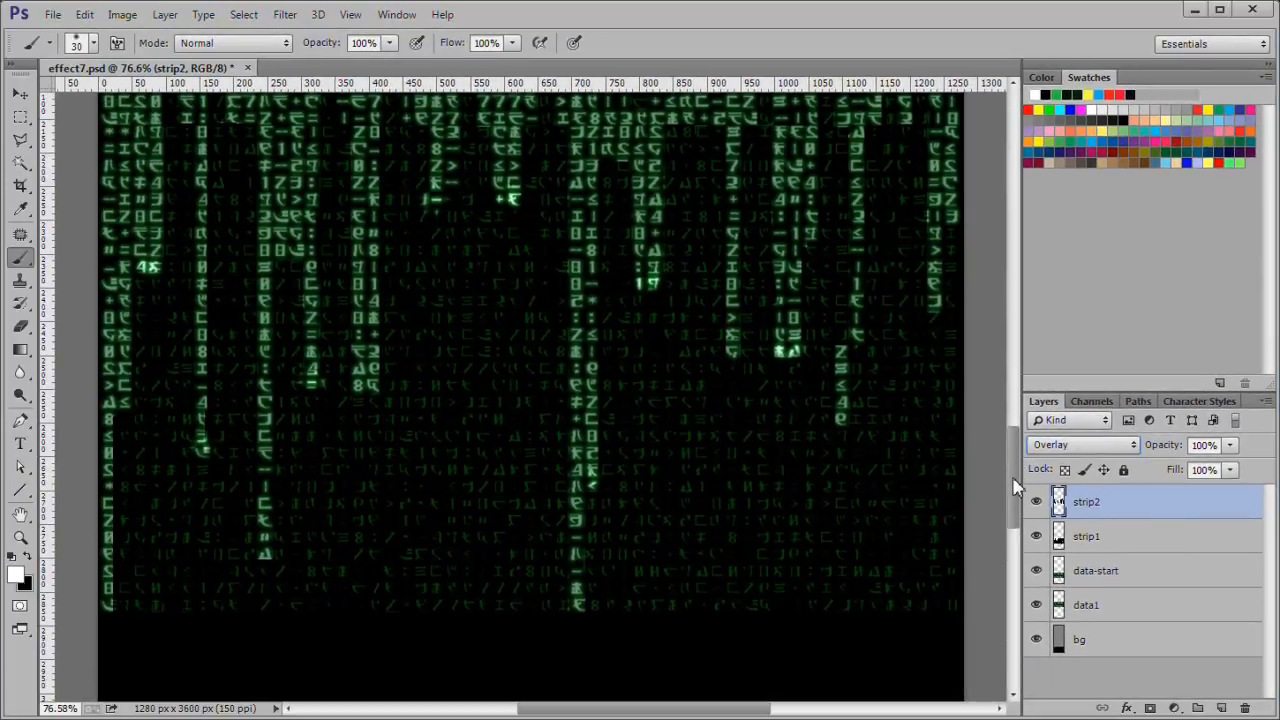
# Step: Dab white 30 px highlights on strip2 where scattered code columns meet the tops of its black lines, across the data1 block
pyautogui.moveTo(1013, 487); pyautogui.dragTo(1013, 396)
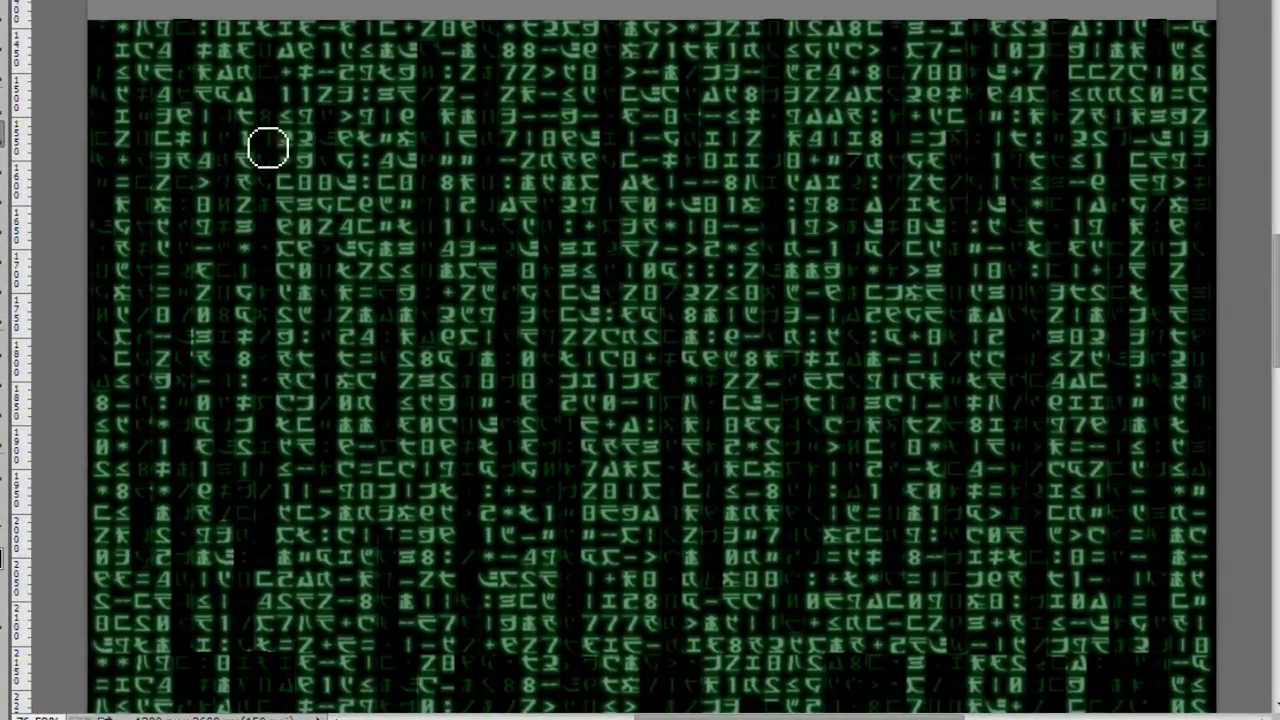
pyautogui.click(222, 116)
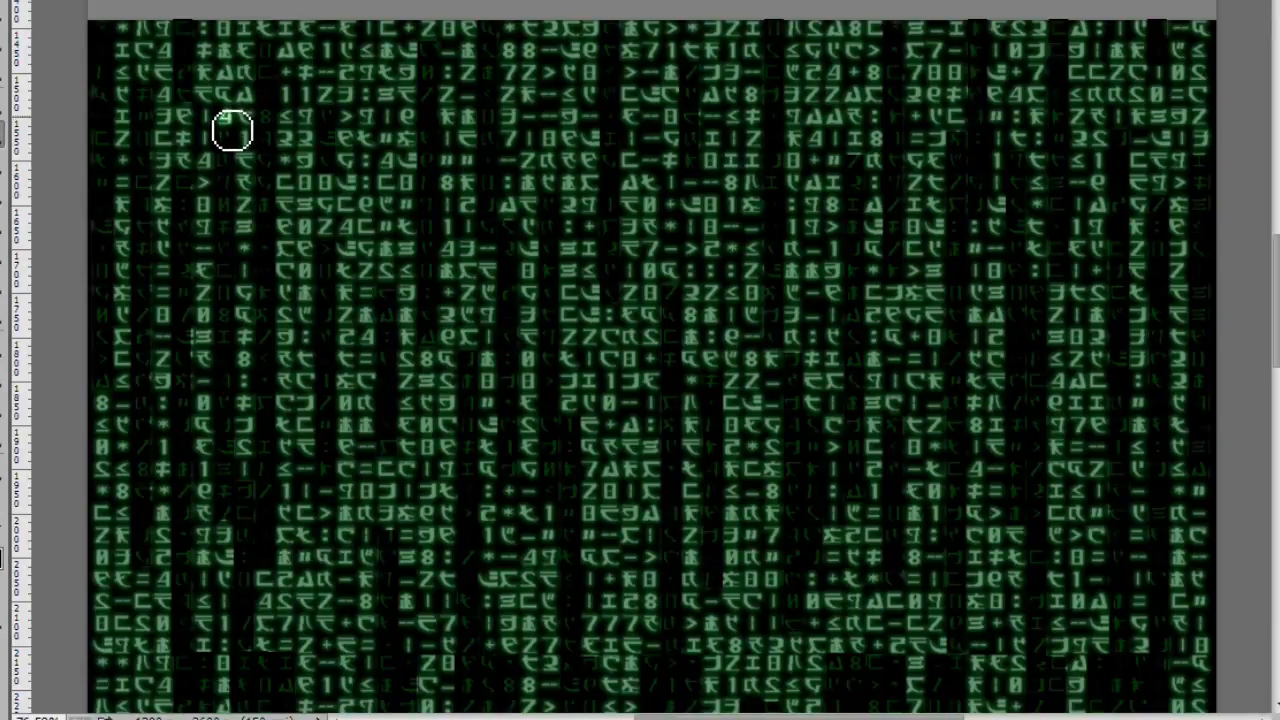
pyautogui.click(236, 128)
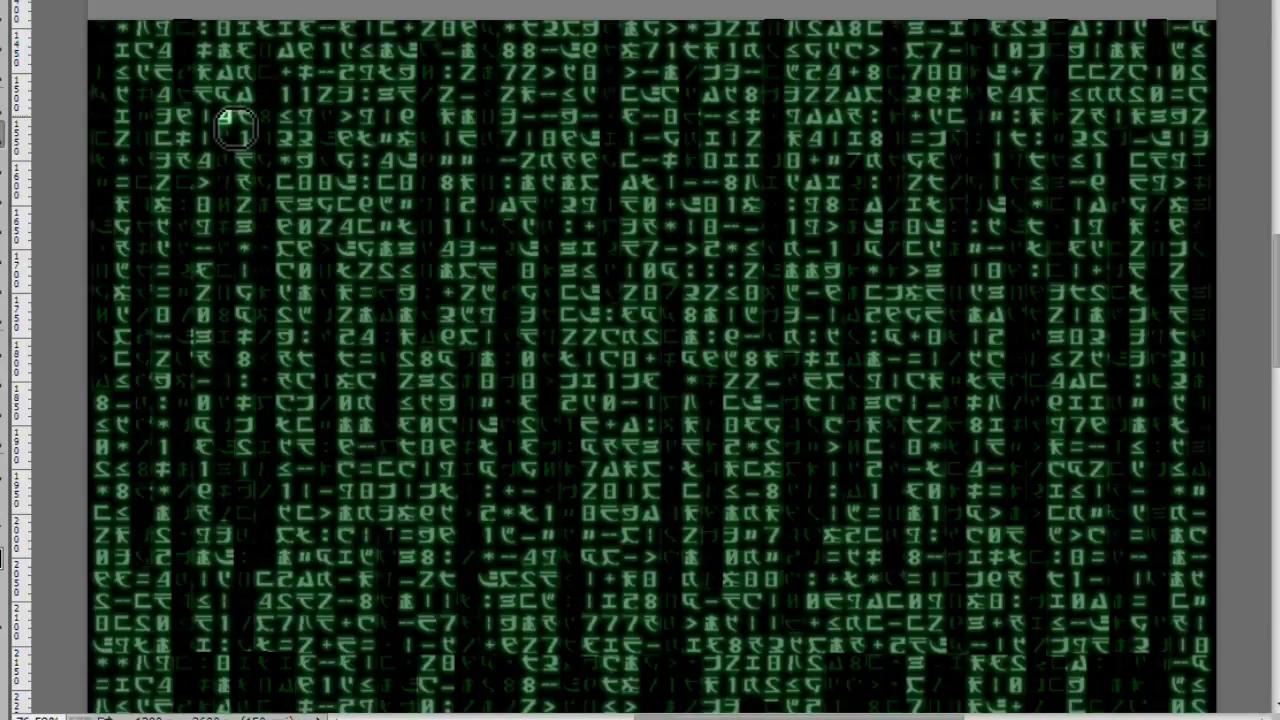
pyautogui.click(235, 131)
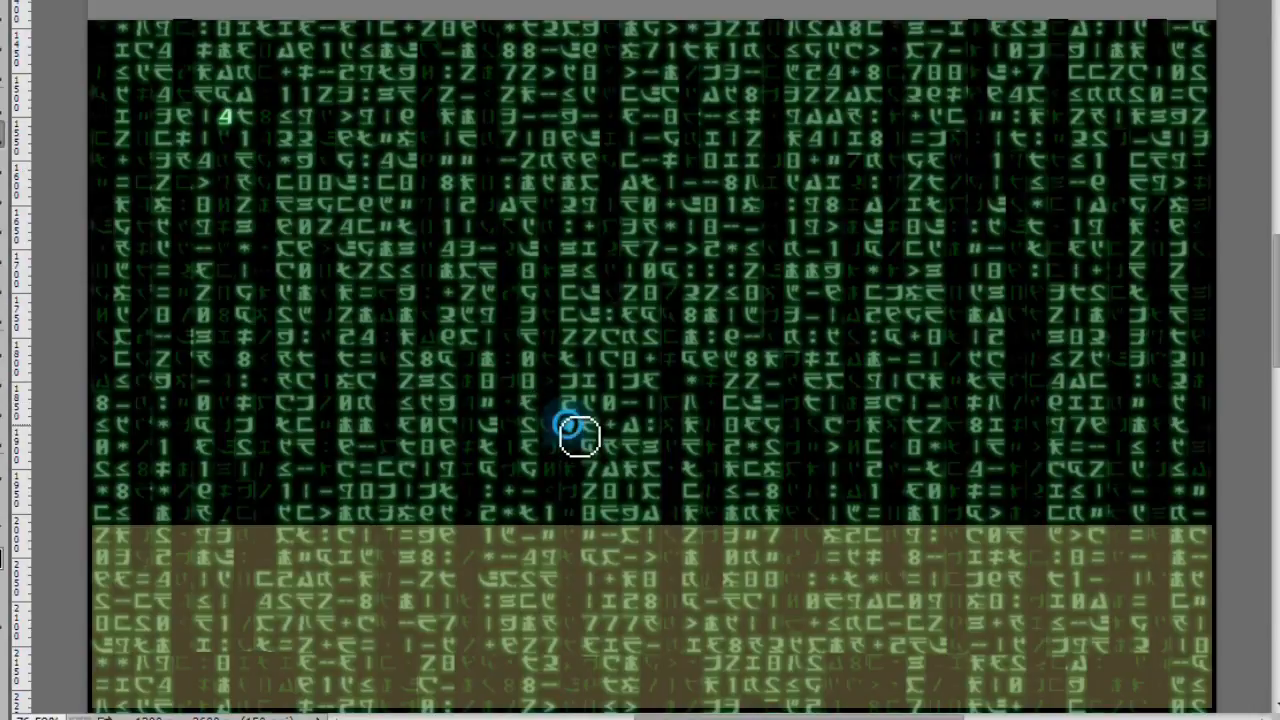
pyautogui.click(962, 140)
pyautogui.click(821, 432)
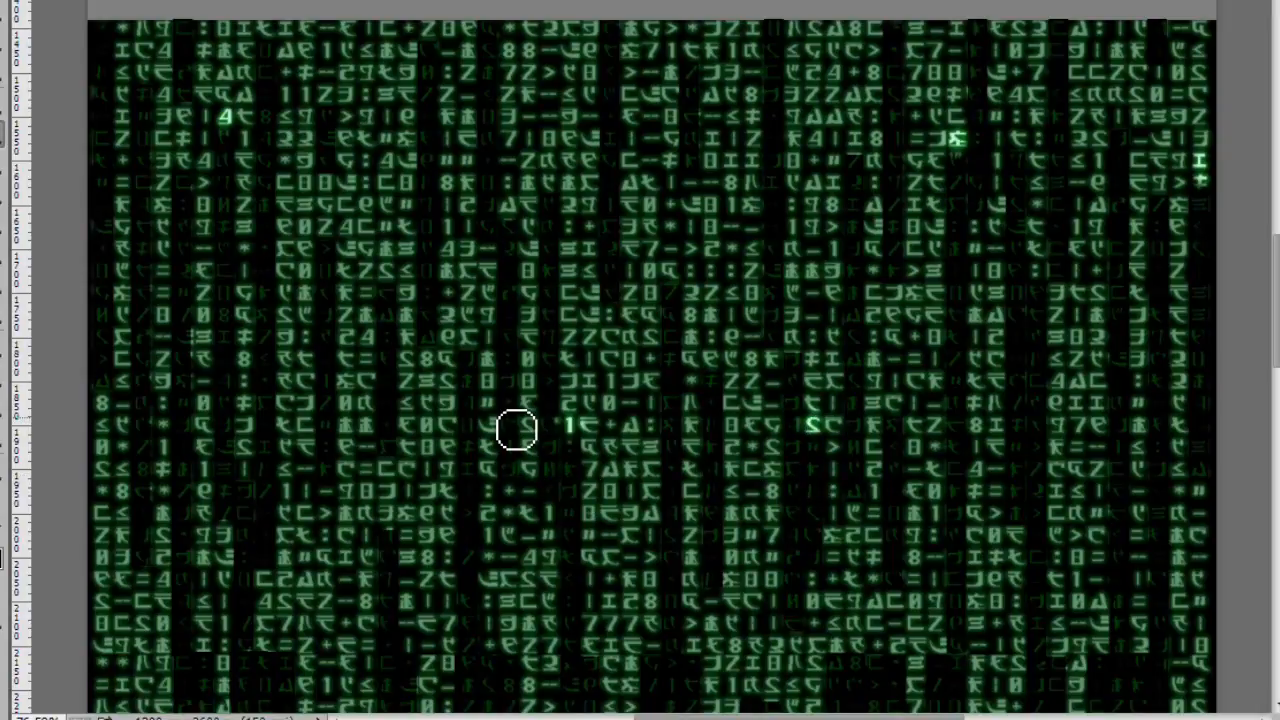
pyautogui.click(250, 498)
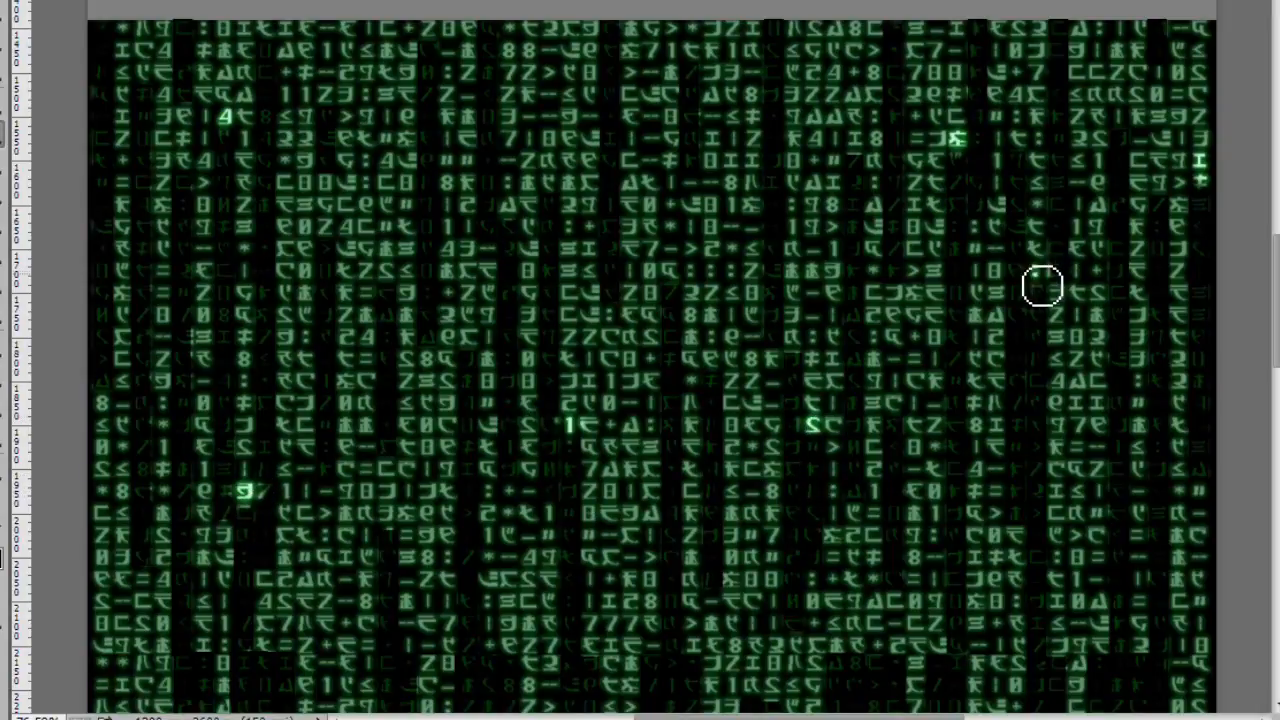
pyautogui.click(476, 366)
pyautogui.click(192, 192)
pyautogui.click(1162, 672)
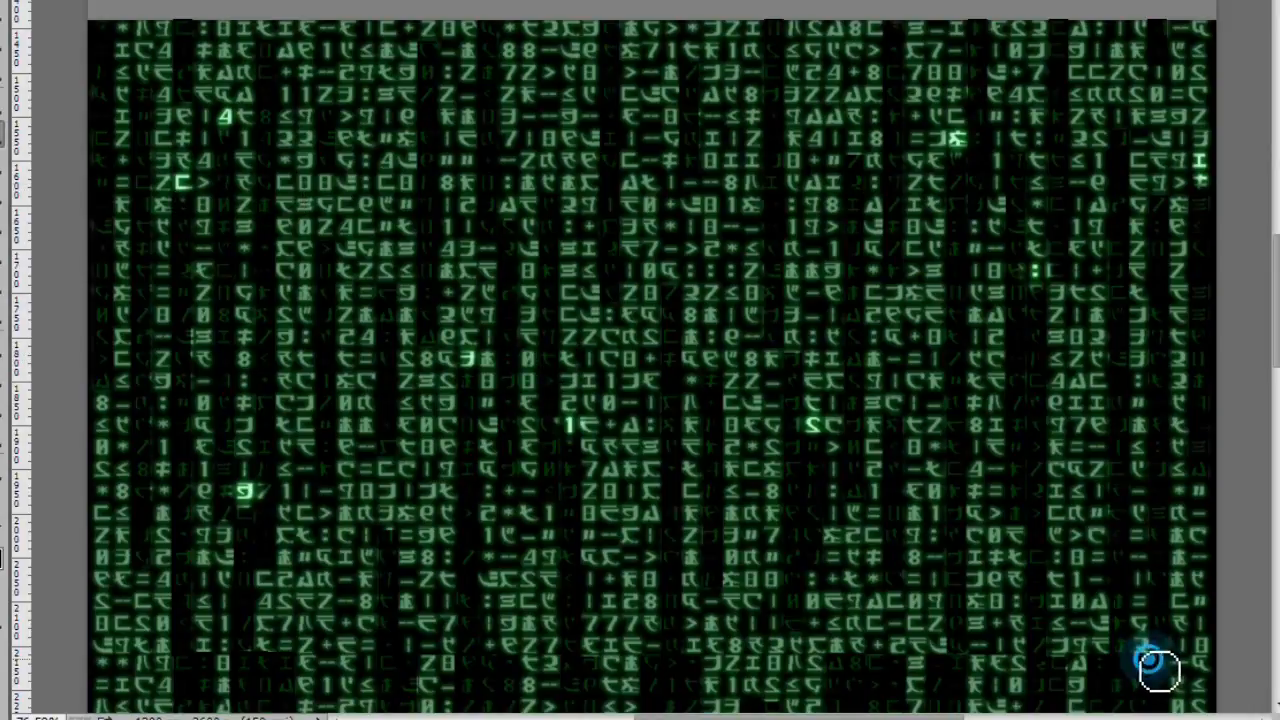
pyautogui.click(512, 230)
pyautogui.click(900, 431)
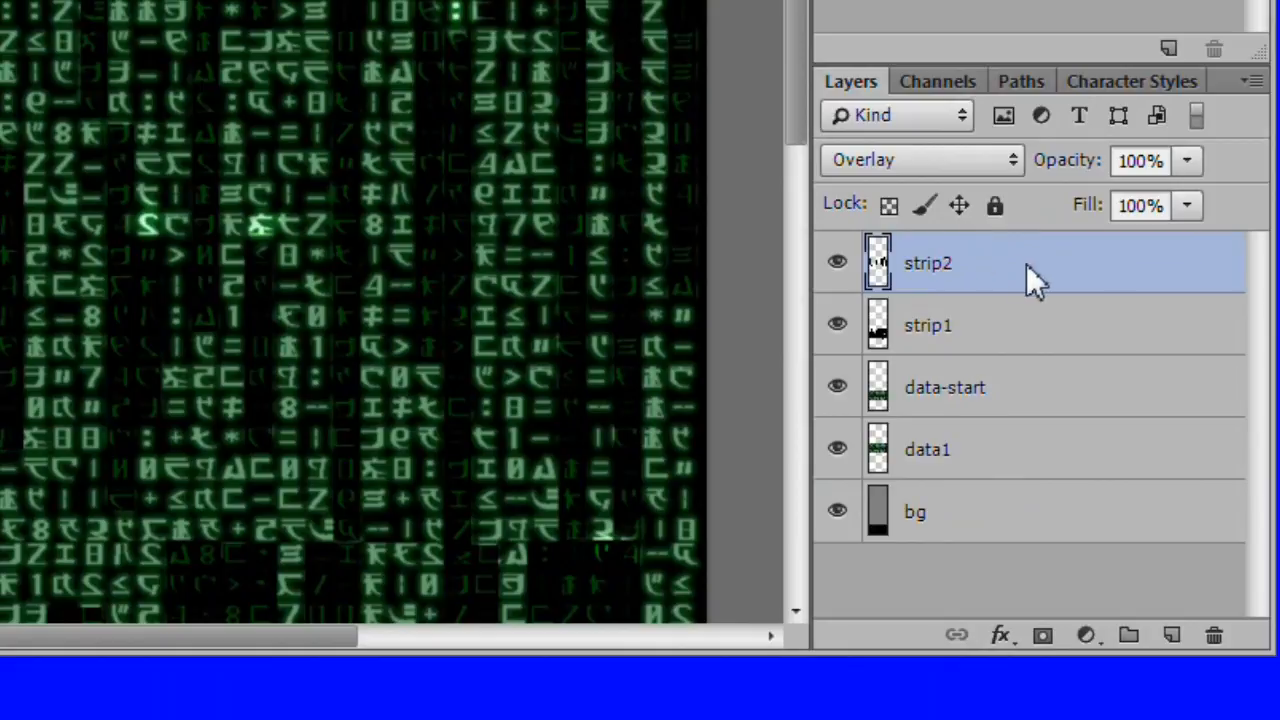
# Step: Duplicate the strip2 layer twice
pyautogui.click(1048, 298)
pyautogui.hotkey('ctrl', 'j')
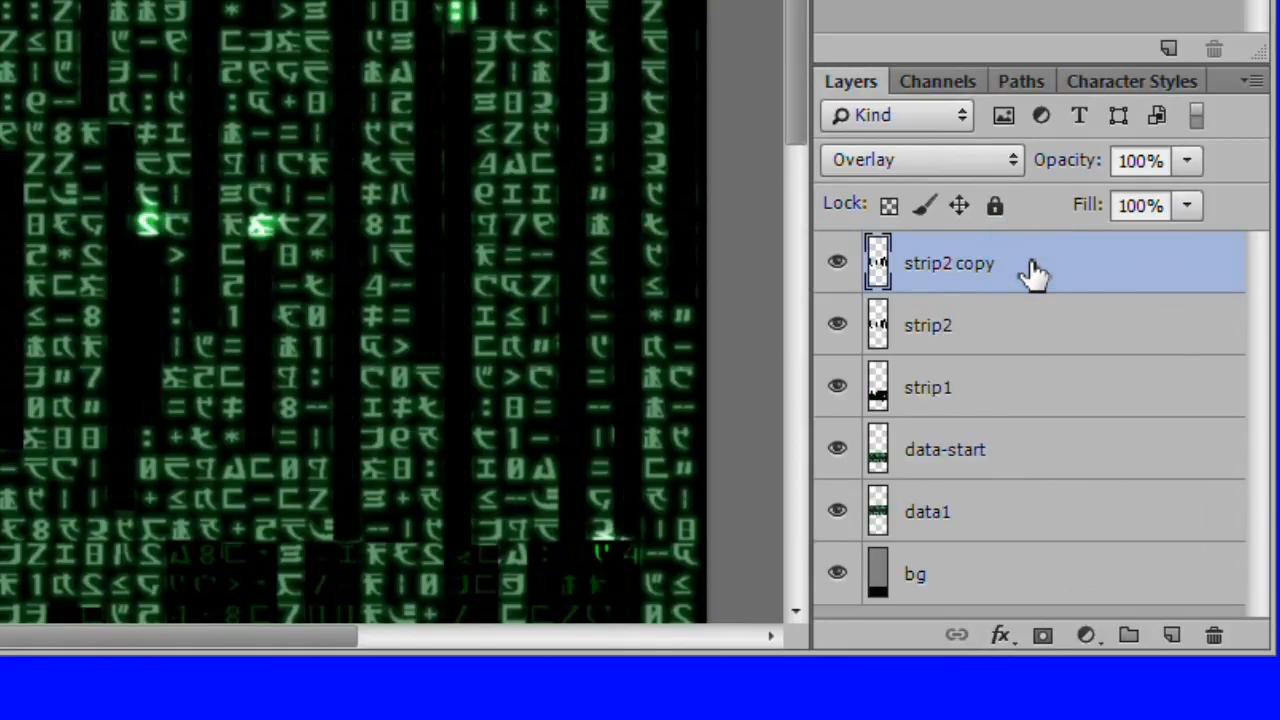
pyautogui.hotkey('ctrl', 'j')
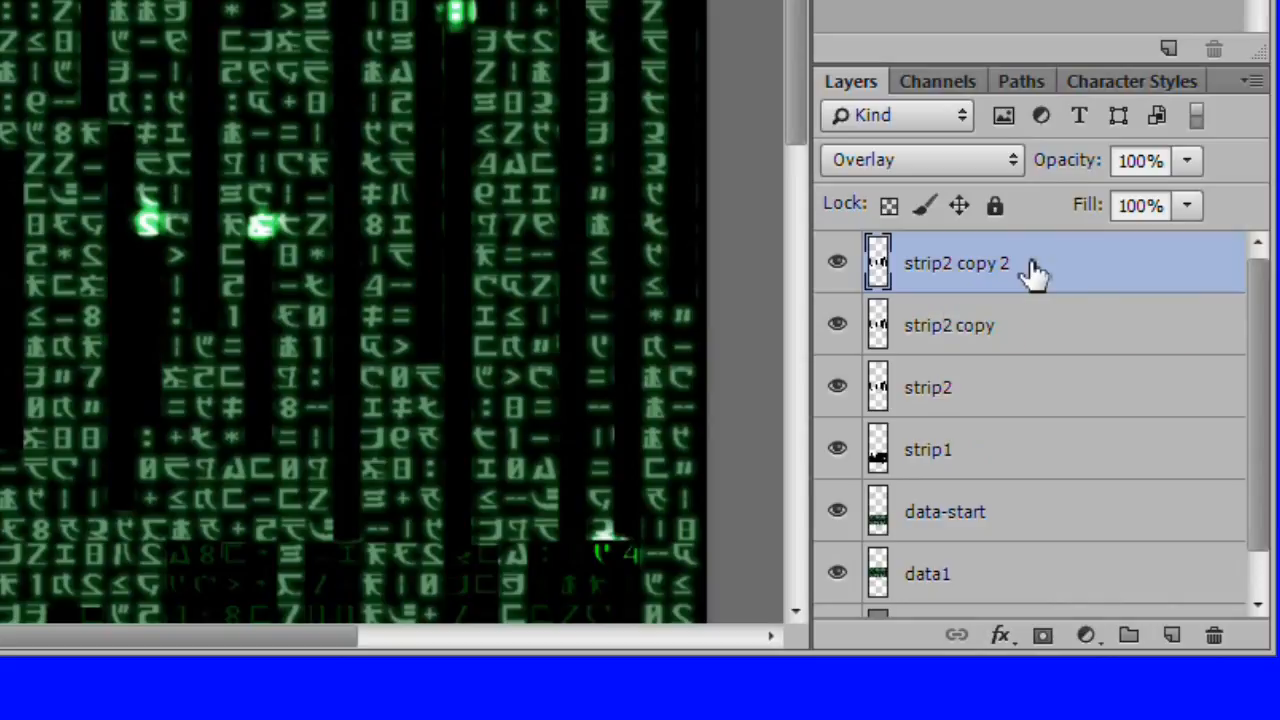
# Step: Rename the lower strip2 duplicate strip3 and the upper one strip4
pyautogui.doubleClick(956, 330)
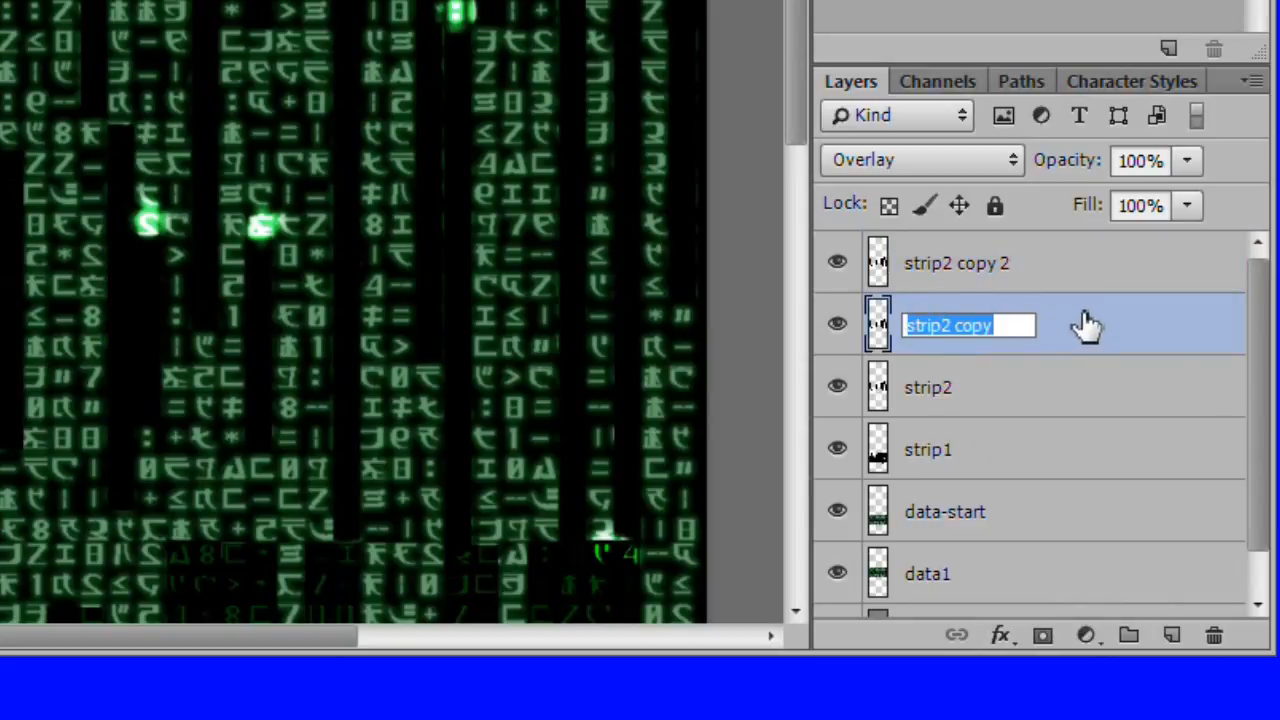
pyautogui.write('strip3')
pyautogui.press('Return')
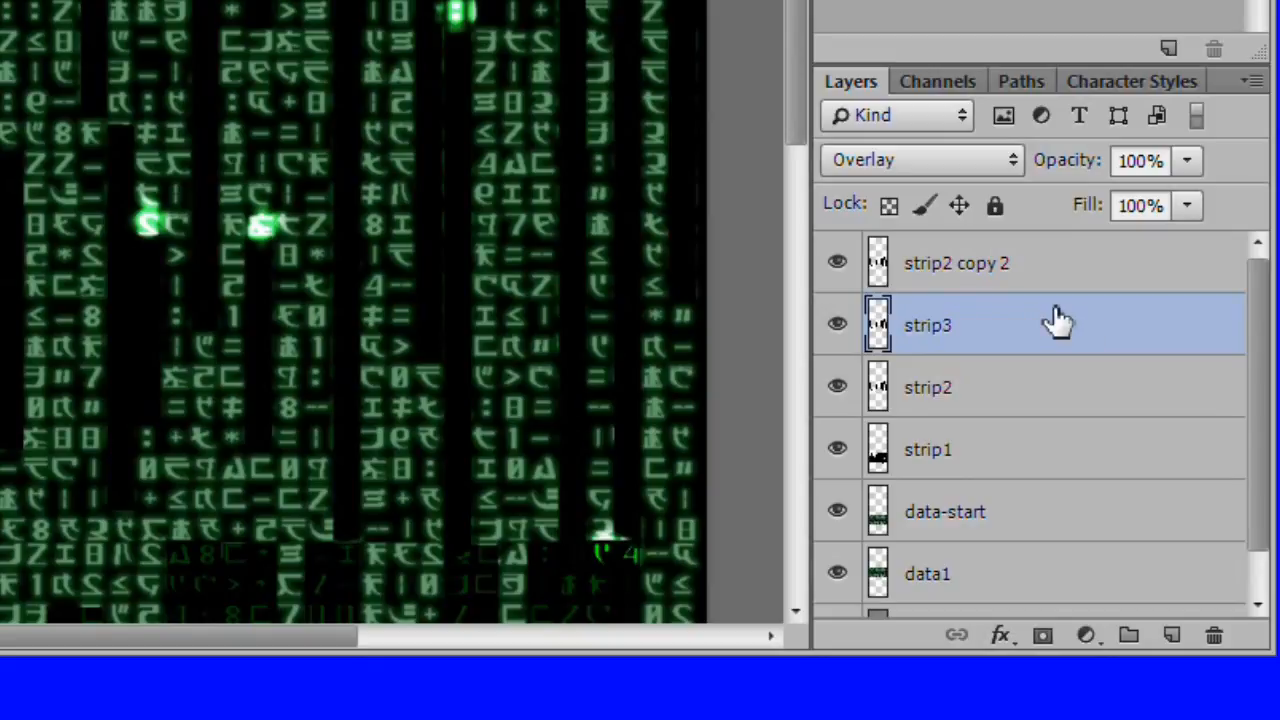
pyautogui.doubleClick(966, 265)
pyautogui.write('strip4')
pyautogui.press('Return')
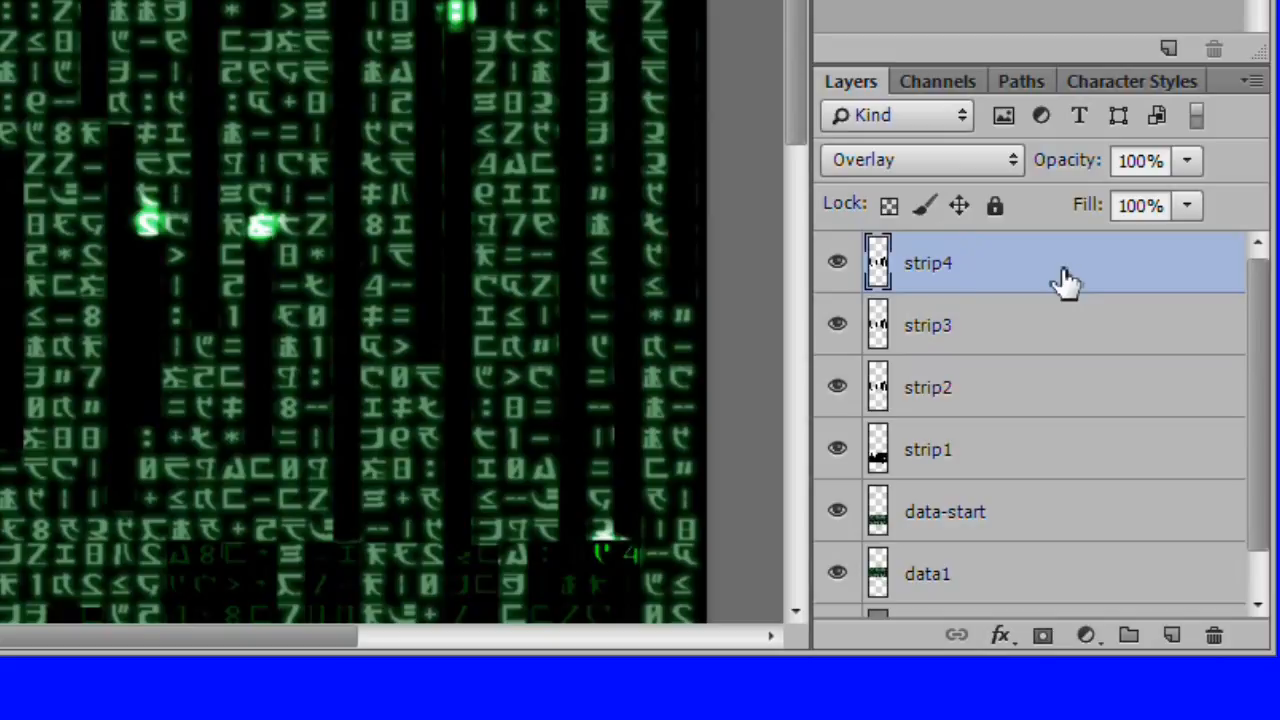
# Step: Delete the data-start and data1 layers
pyautogui.click(1045, 522)
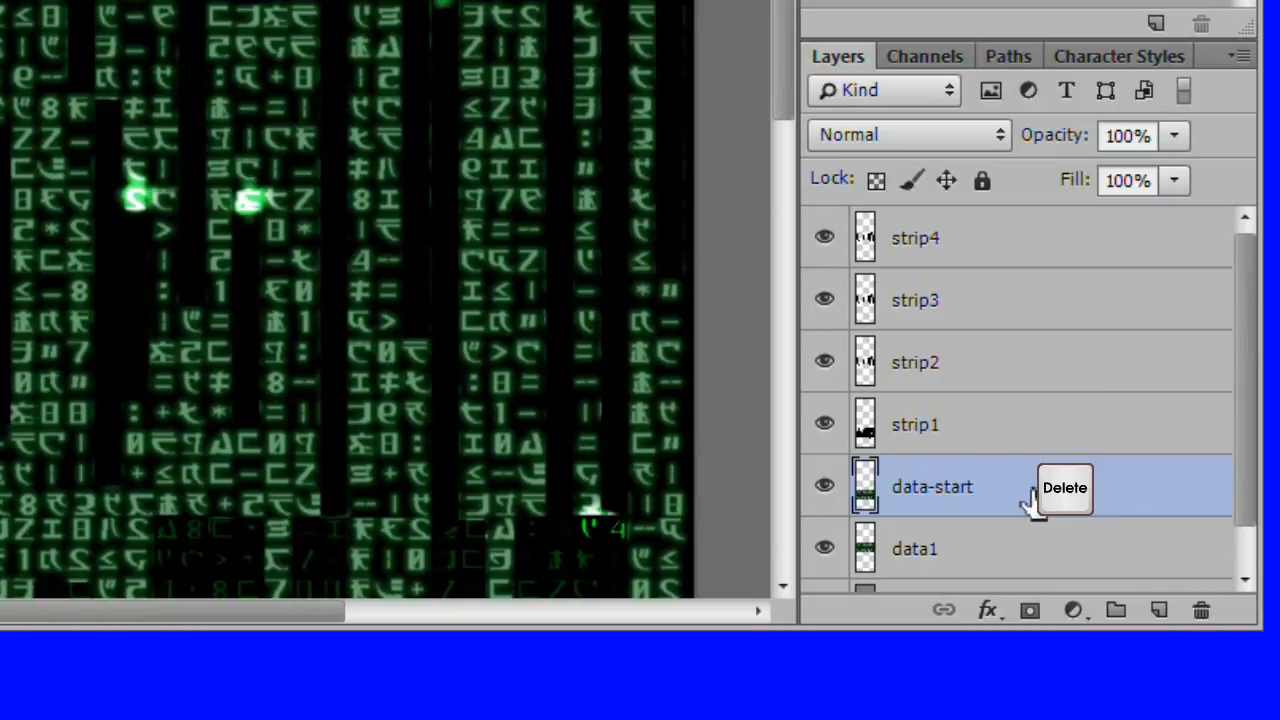
pyautogui.press('Delete')
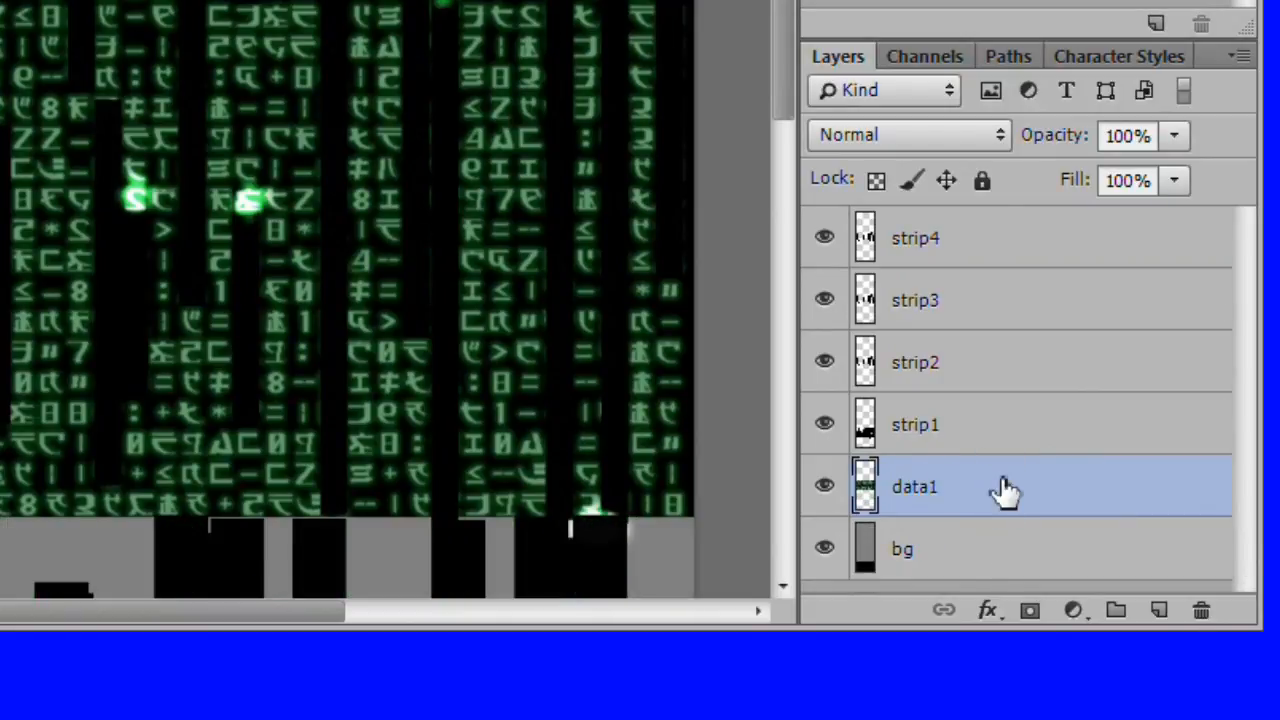
pyautogui.click(1006, 493)
pyautogui.press('Delete')
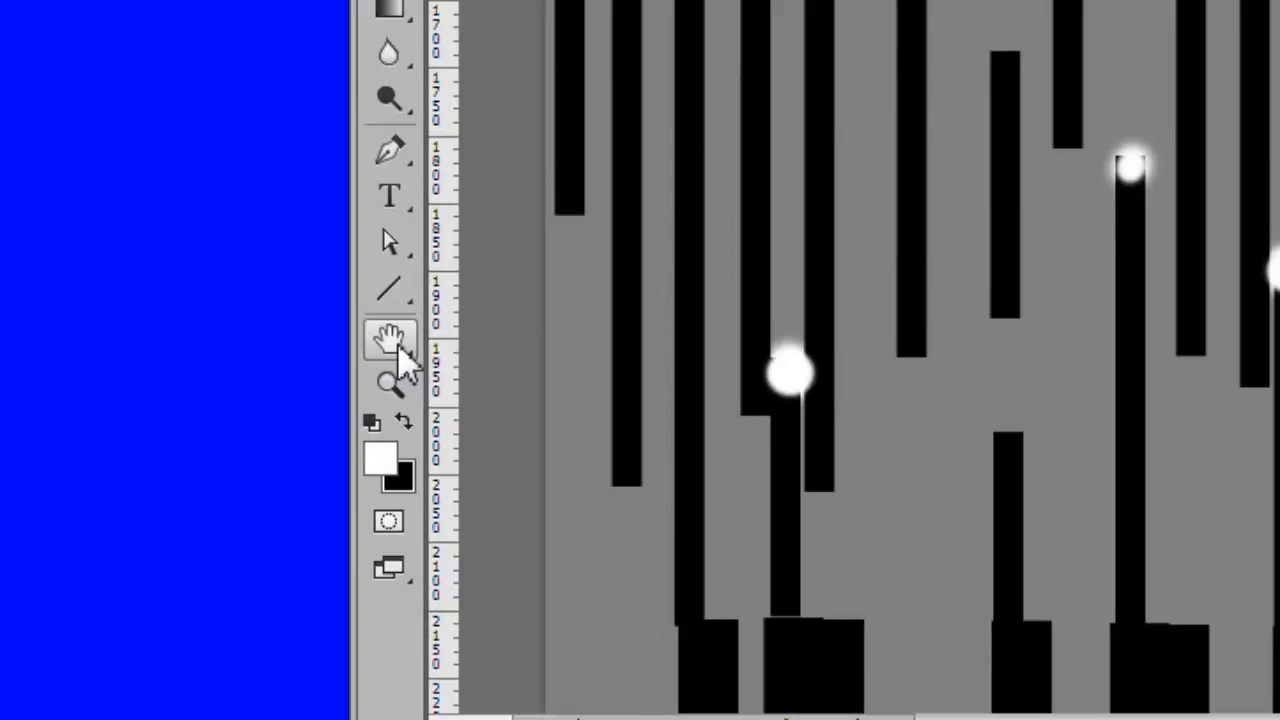
# Step: Move the strip3 layer straight up until its lower edge joins the top of the strip2 pattern
pyautogui.doubleClick(397, 343)
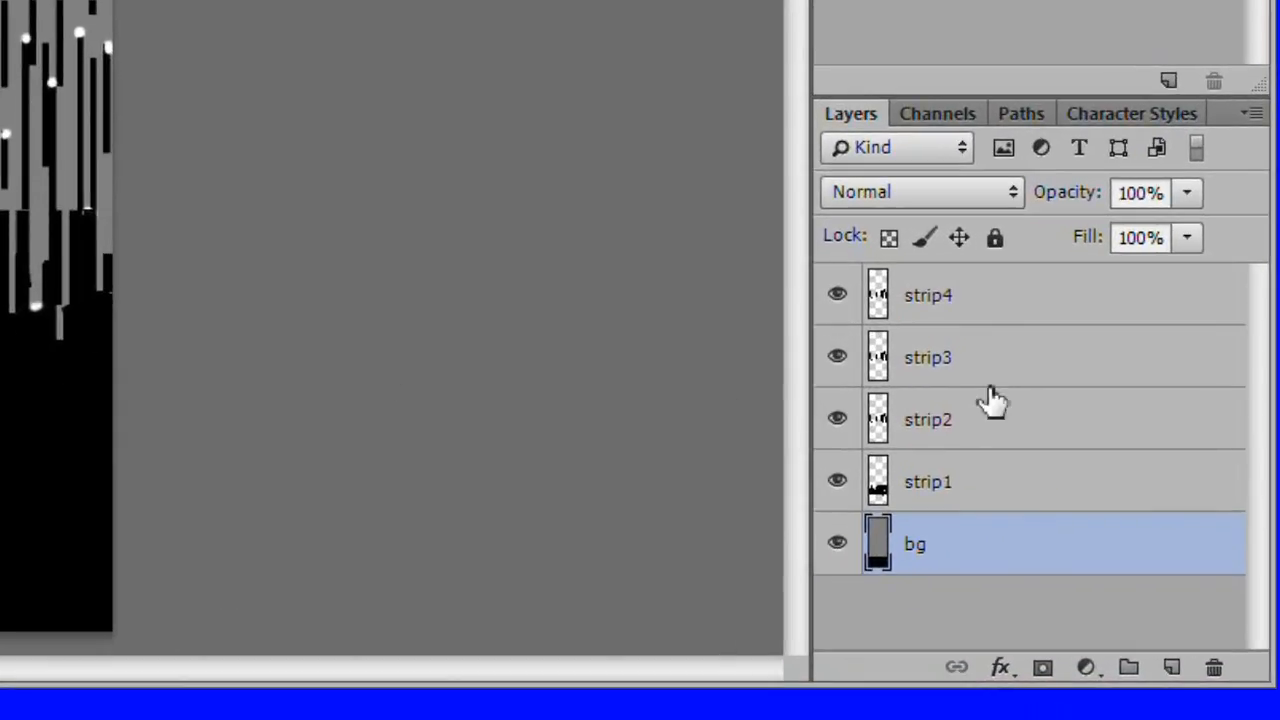
pyautogui.click(1008, 365)
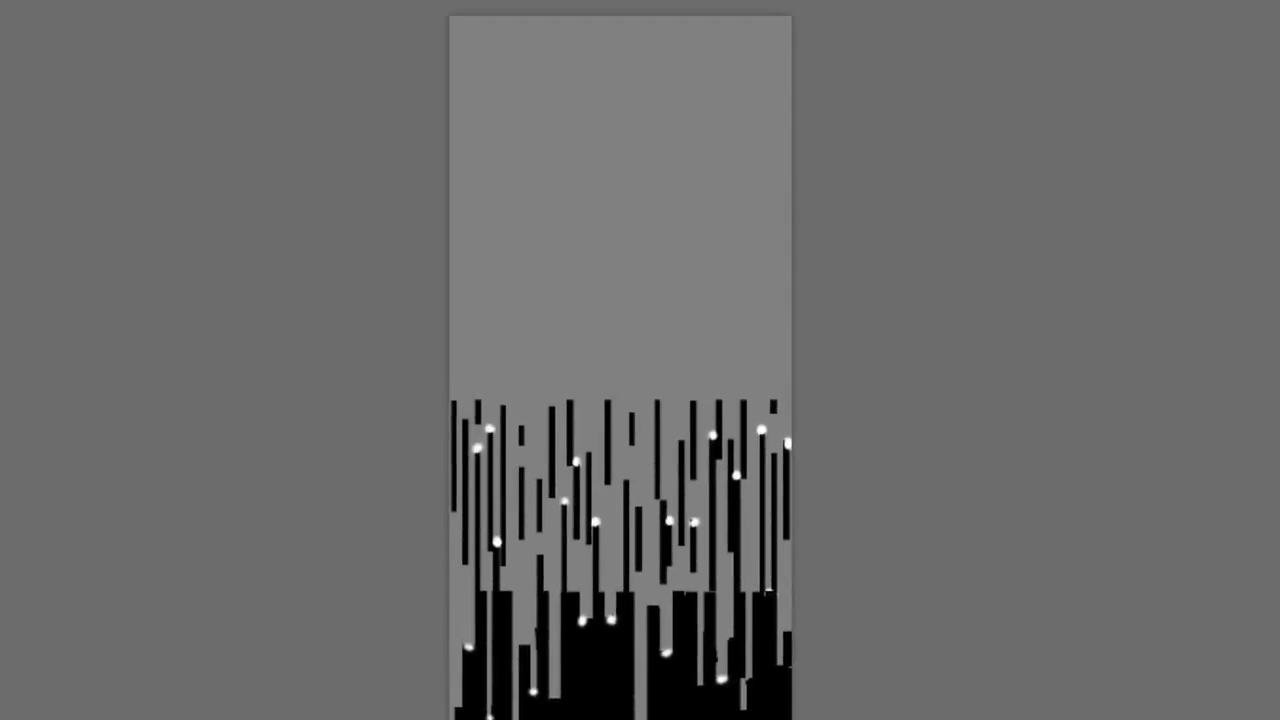
pyautogui.hotkey('ctrl', 't')
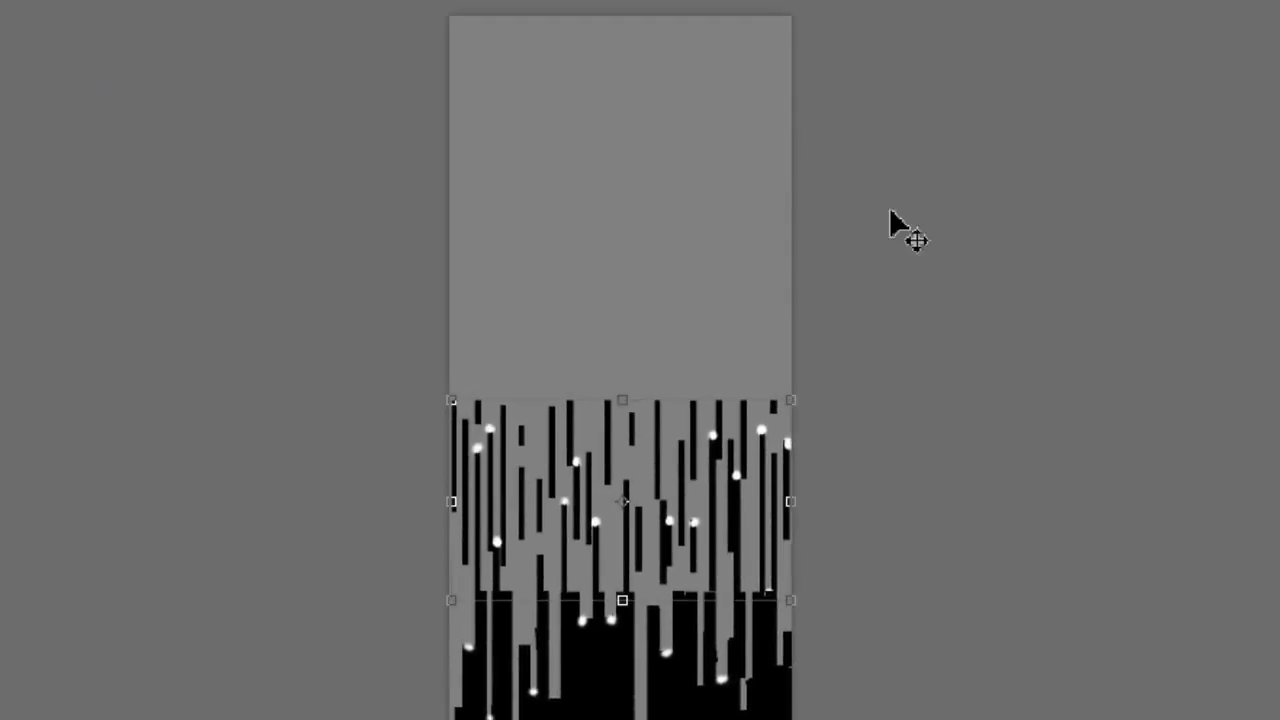
pyautogui.press('v')
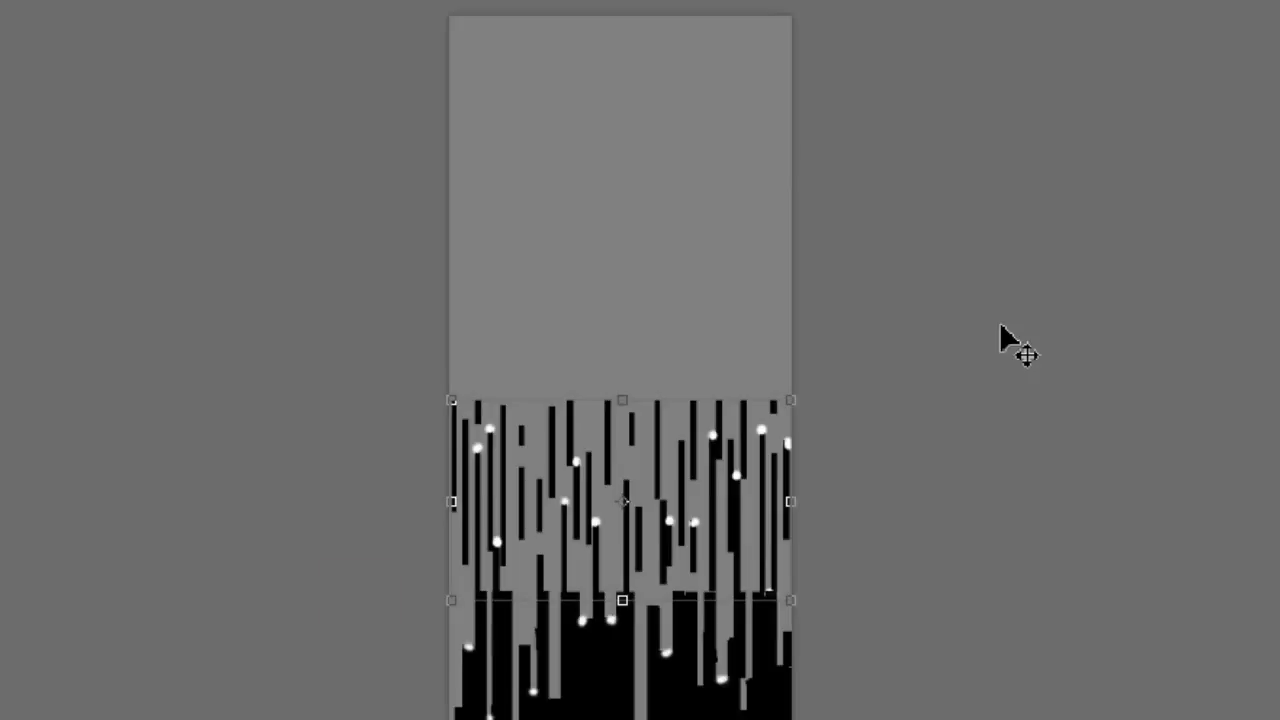
pyautogui.hotkey('alt', 'Up')
pyautogui.press('Up')
pyautogui.press('Up')
pyautogui.press('Up')
pyautogui.press('Up')
pyautogui.press('Up')
pyautogui.press('Up')
pyautogui.press('Up')
pyautogui.press('Up')
pyautogui.press('Up')
pyautogui.press('Up')
pyautogui.press('Up')
pyautogui.press('Up')
pyautogui.press('Up')
pyautogui.press('Up')
pyautogui.press('Up')
pyautogui.press('Up')
pyautogui.press('Up')
pyautogui.press('Up')
pyautogui.press('Up')
pyautogui.press('Up')
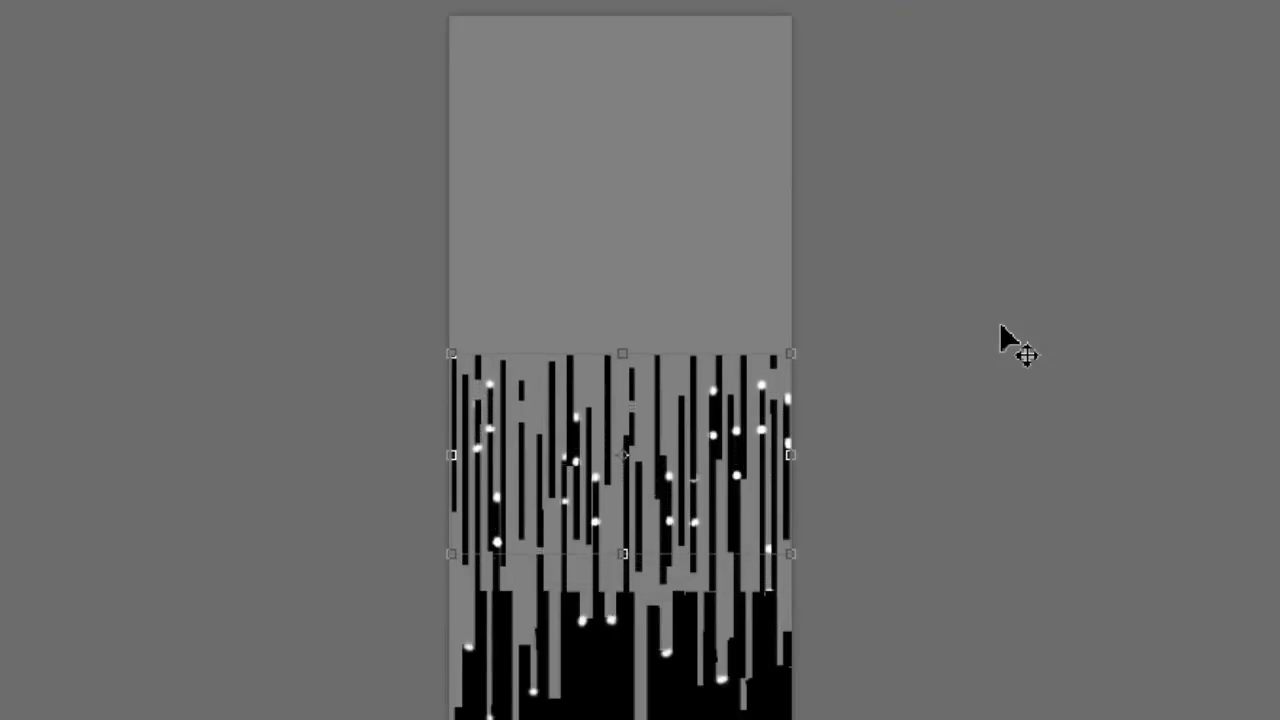
pyautogui.press('Up')
pyautogui.press('Up')
pyautogui.press('Up')
pyautogui.press('Up')
pyautogui.press('Up')
pyautogui.press('Up')
pyautogui.press('Up')
pyautogui.press('Up')
pyautogui.press('Up')
pyautogui.press('Up')
pyautogui.press('Up')
pyautogui.press('Up')
pyautogui.press('Up')
pyautogui.press('Up')
pyautogui.press('Up')
pyautogui.press('Up')
pyautogui.press('Up')
pyautogui.press('Up')
pyautogui.press('Up')
pyautogui.press('Up')
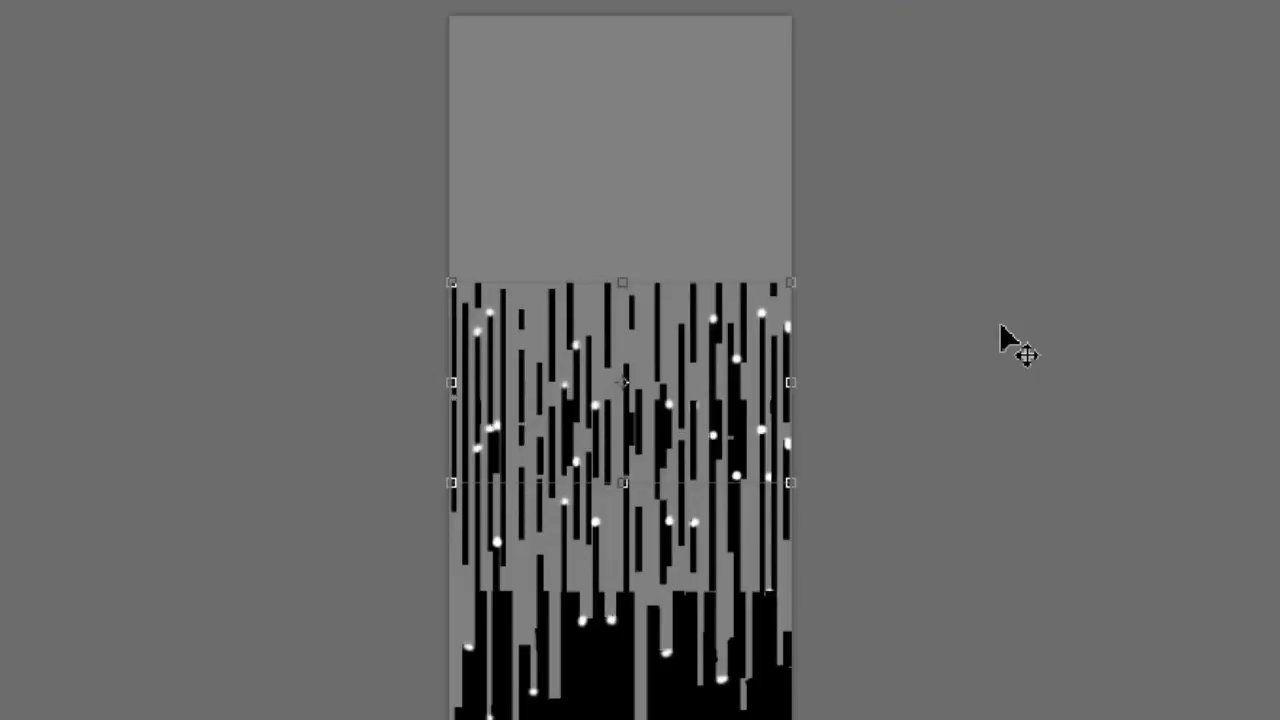
pyautogui.press('Up')
pyautogui.press('Up')
pyautogui.press('Up')
pyautogui.press('Up')
pyautogui.press('Up')
pyautogui.press('Up')
pyautogui.press('Up')
pyautogui.press('Up')
pyautogui.press('Up')
pyautogui.press('Up')
pyautogui.press('Up')
pyautogui.press('Up')
pyautogui.press('Up')
pyautogui.press('Up')
pyautogui.press('Up')
pyautogui.press('Up')
pyautogui.press('Up')
pyautogui.press('Up')
pyautogui.press('Up')
pyautogui.press('Up')
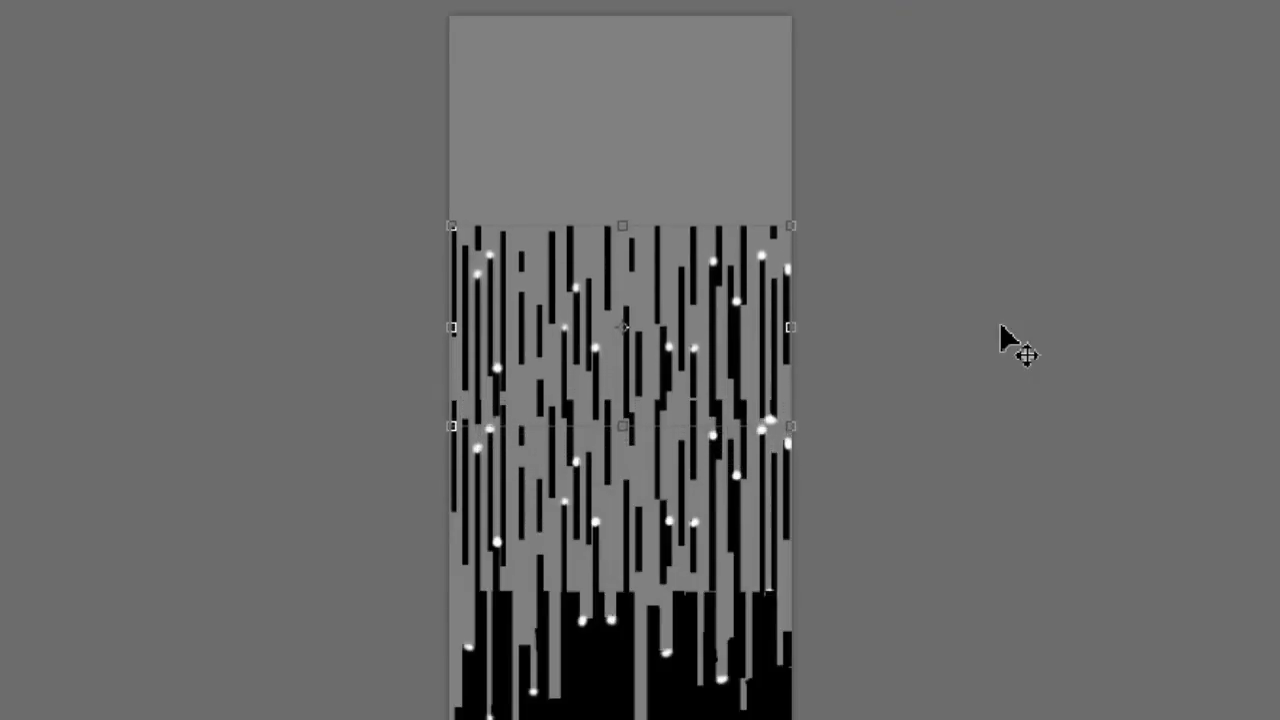
pyautogui.press('Up')
pyautogui.press('Up')
pyautogui.press('Up')
pyautogui.press('Up')
pyautogui.press('Up')
pyautogui.press('Up')
pyautogui.press('Up')
pyautogui.press('Up')
pyautogui.press('Up')
pyautogui.press('Up')
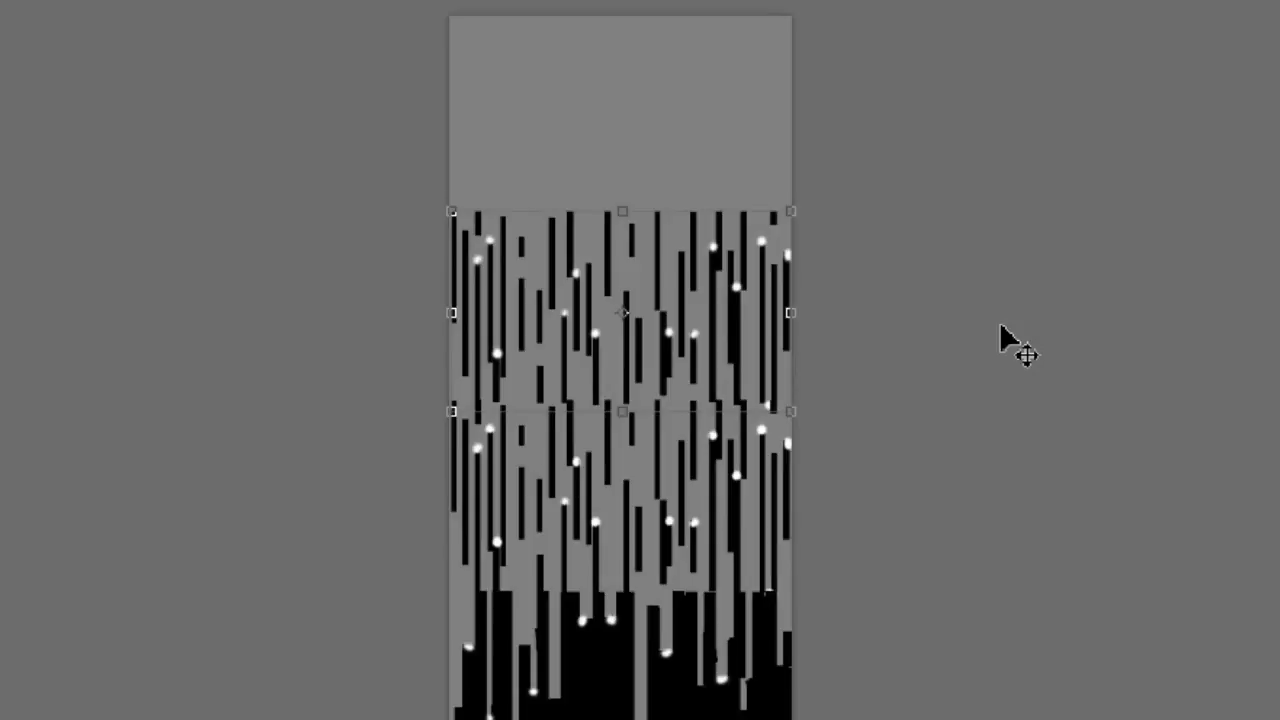
# Step: Move the strip4 layer straight up until it sits above strip3 and reaches the top edge of the document
pyautogui.hotkey('alt', '[')
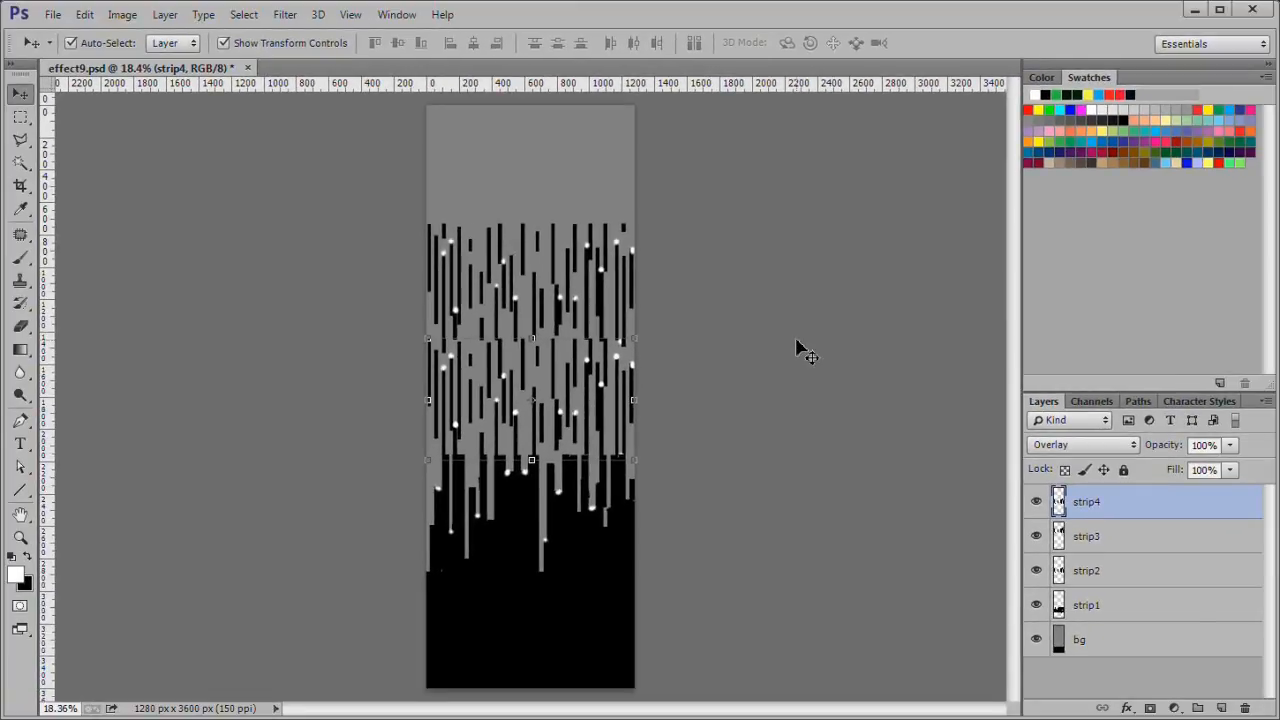
pyautogui.hotkey('shift', 'Up')
pyautogui.hotkey('shift', 'Up')
pyautogui.hotkey('shift', 'Up')
pyautogui.hotkey('shift', 'Up')
pyautogui.hotkey('shift', 'Up')
pyautogui.hotkey('shift', 'Up')
pyautogui.hotkey('shift', 'Up')
pyautogui.hotkey('shift', 'Up')
pyautogui.hotkey('shift', 'Up')
pyautogui.hotkey('shift', 'Up')
pyautogui.hotkey('shift', 'Up')
pyautogui.hotkey('shift', 'Up')
pyautogui.hotkey('shift', 'Up')
pyautogui.hotkey('shift', 'Up')
pyautogui.hotkey('shift', 'Up')
pyautogui.hotkey('shift', 'Up')
pyautogui.hotkey('shift', 'Up')
pyautogui.hotkey('shift', 'Up')
pyautogui.hotkey('shift', 'Up')
pyautogui.hotkey('shift', 'Up')
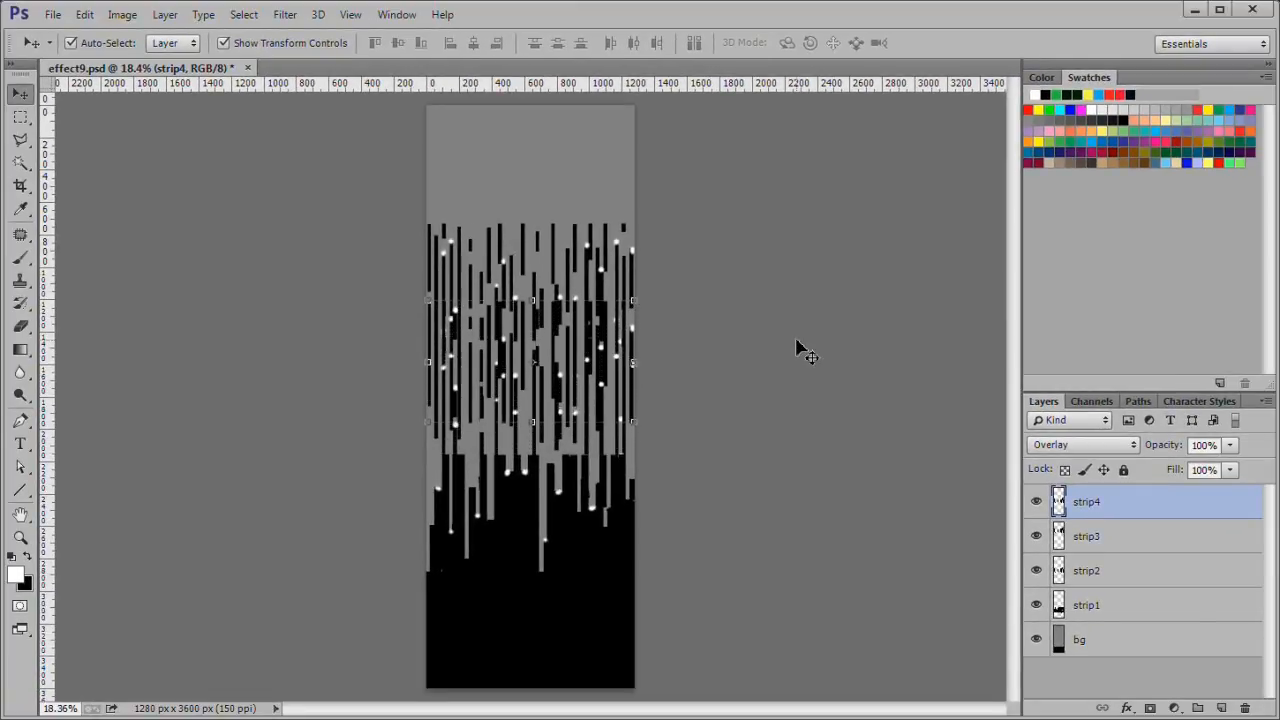
pyautogui.hotkey('shift', 'Up')
pyautogui.hotkey('shift', 'Up')
pyautogui.hotkey('shift', 'Up')
pyautogui.hotkey('shift', 'Up')
pyautogui.hotkey('shift', 'Up')
pyautogui.hotkey('shift', 'Up')
pyautogui.hotkey('shift', 'Up')
pyautogui.hotkey('shift', 'Up')
pyautogui.hotkey('shift', 'Up')
pyautogui.hotkey('shift', 'Up')
pyautogui.hotkey('shift', 'Up')
pyautogui.hotkey('shift', 'Up')
pyautogui.hotkey('shift', 'Up')
pyautogui.hotkey('shift', 'Up')
pyautogui.hotkey('shift', 'Up')
pyautogui.hotkey('shift', 'Up')
pyautogui.hotkey('shift', 'Up')
pyautogui.hotkey('shift', 'Up')
pyautogui.hotkey('shift', 'Up')
pyautogui.hotkey('shift', 'Up')
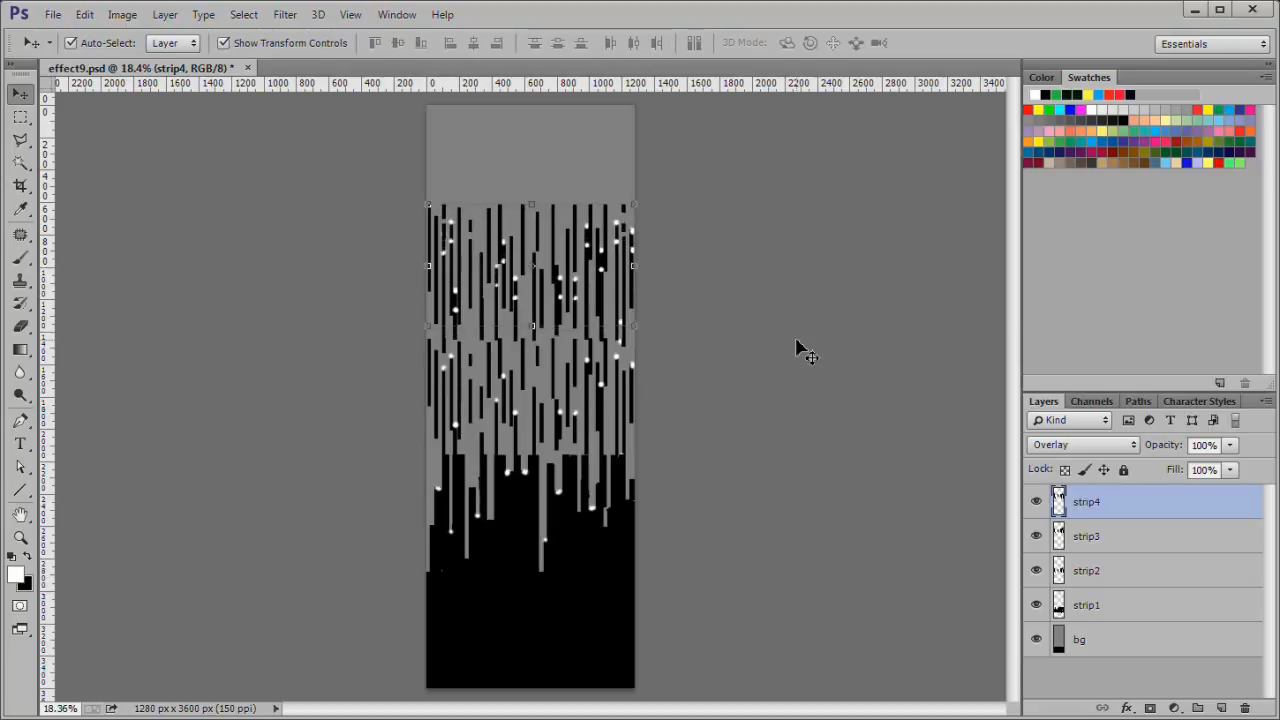
pyautogui.hotkey('shift', 'Up')
pyautogui.hotkey('shift', 'Up')
pyautogui.hotkey('shift', 'Up')
pyautogui.hotkey('shift', 'Up')
pyautogui.hotkey('shift', 'Up')
pyautogui.hotkey('shift', 'Up')
pyautogui.hotkey('shift', 'Up')
pyautogui.hotkey('shift', 'Up')
pyautogui.hotkey('shift', 'Up')
pyautogui.hotkey('shift', 'Up')
pyautogui.hotkey('shift', 'Up')
pyautogui.hotkey('shift', 'Up')
pyautogui.hotkey('shift', 'Up')
pyautogui.hotkey('shift', 'Up')
pyautogui.hotkey('shift', 'Up')
pyautogui.hotkey('shift', 'Up')
pyautogui.hotkey('shift', 'Up')
pyautogui.hotkey('shift', 'Up')
pyautogui.hotkey('shift', 'Up')
pyautogui.hotkey('shift', 'Up')
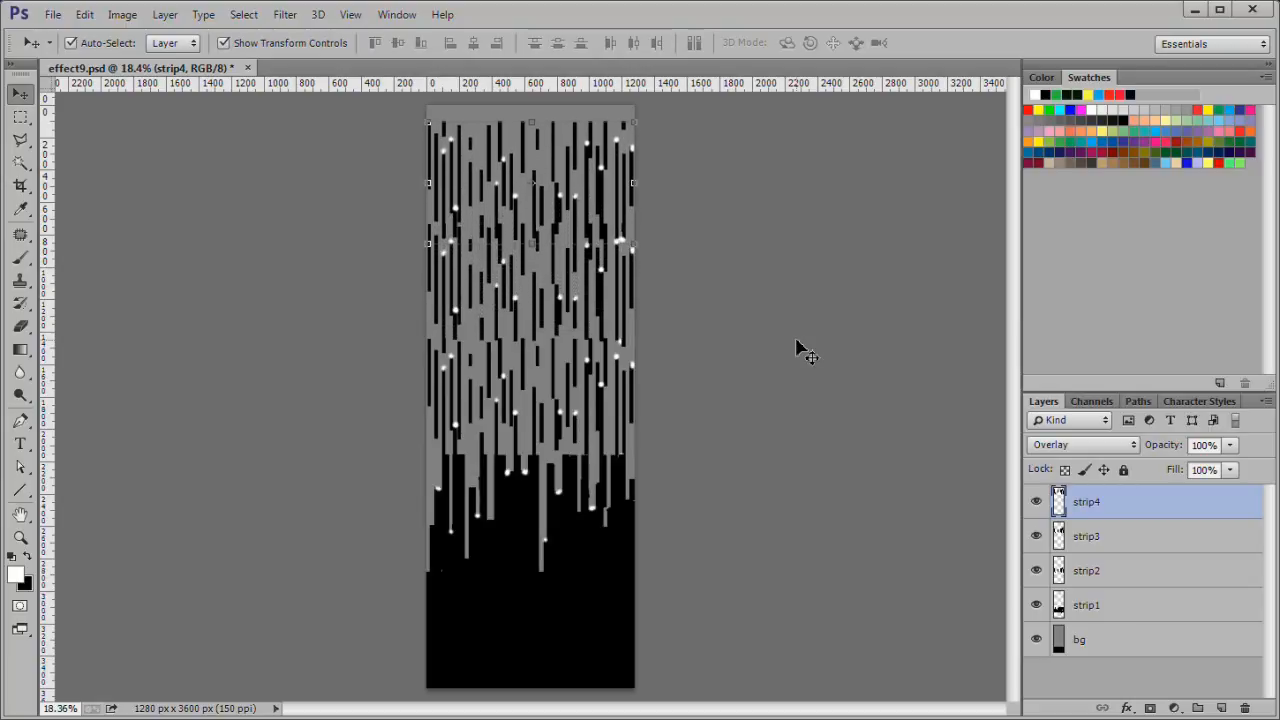
pyautogui.hotkey('shift', 'Up')
pyautogui.hotkey('shift', 'Up')
pyautogui.hotkey('shift', 'Up')
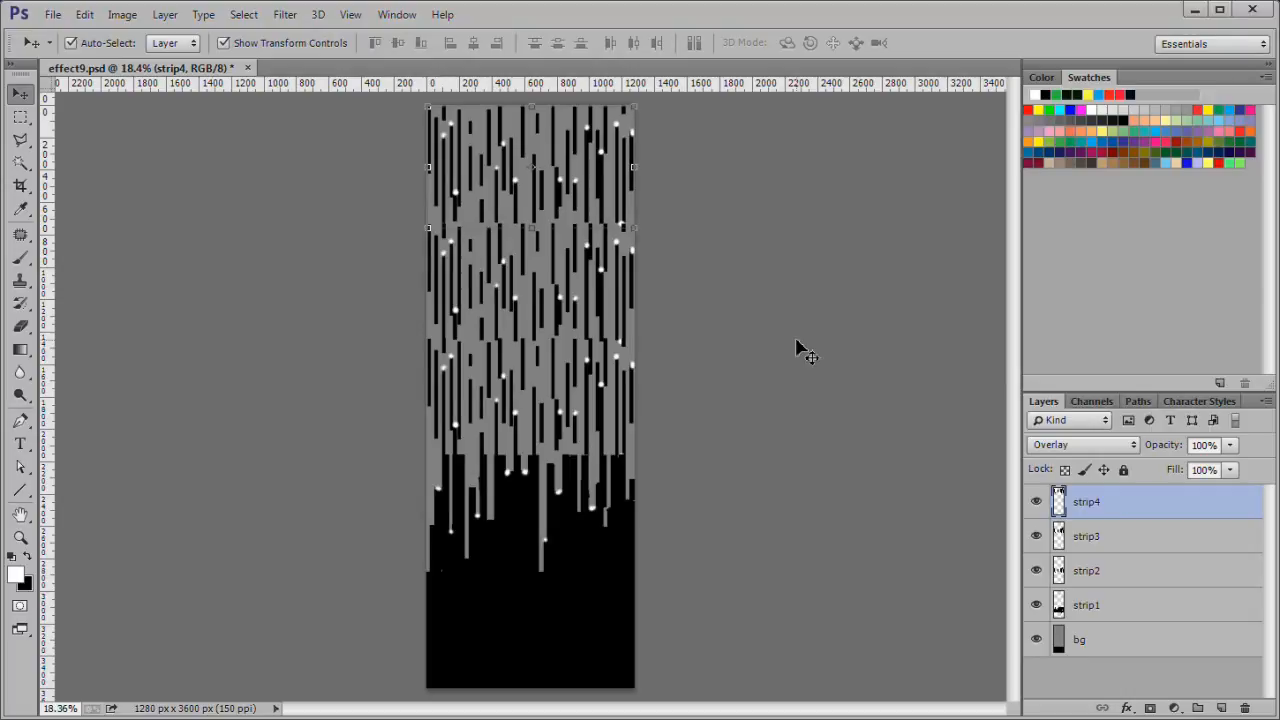
# Step: Stamp all visible layers into a new layer above strip4 and name it effect
pyautogui.press('m')
pyautogui.click(1121, 503)
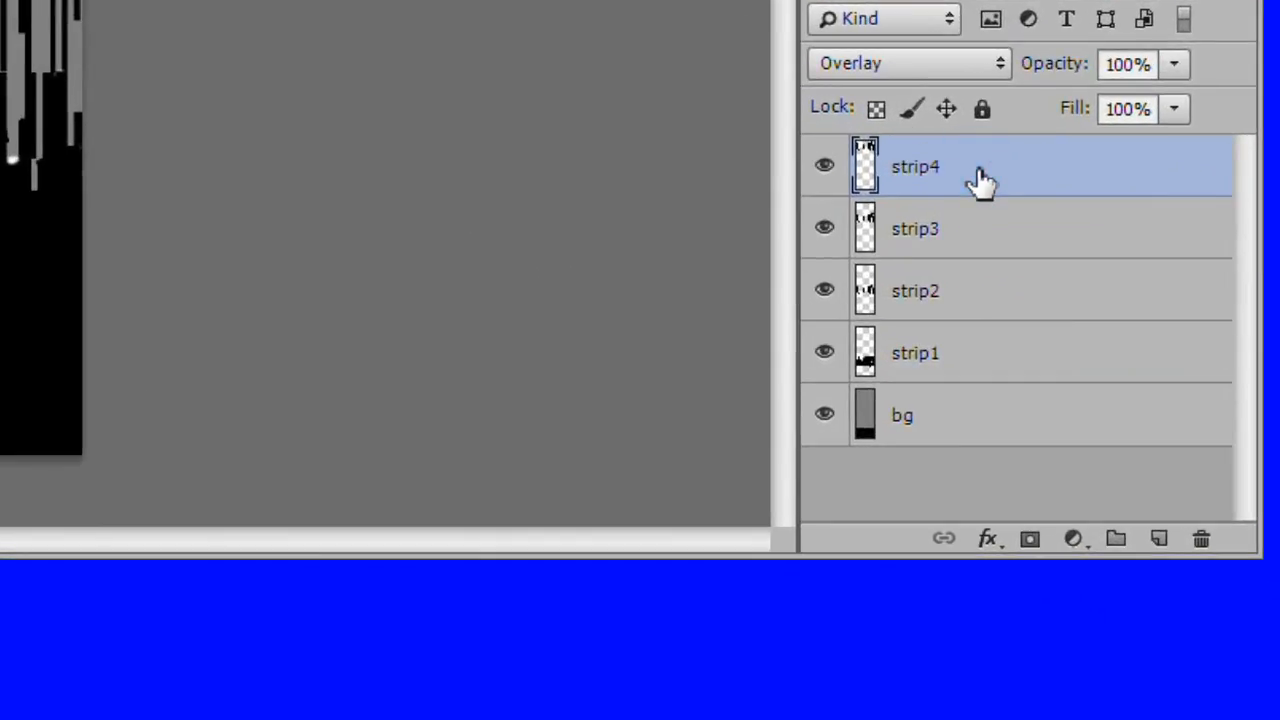
pyautogui.hotkey('ctrl', 'alt', 'shift', 'e')
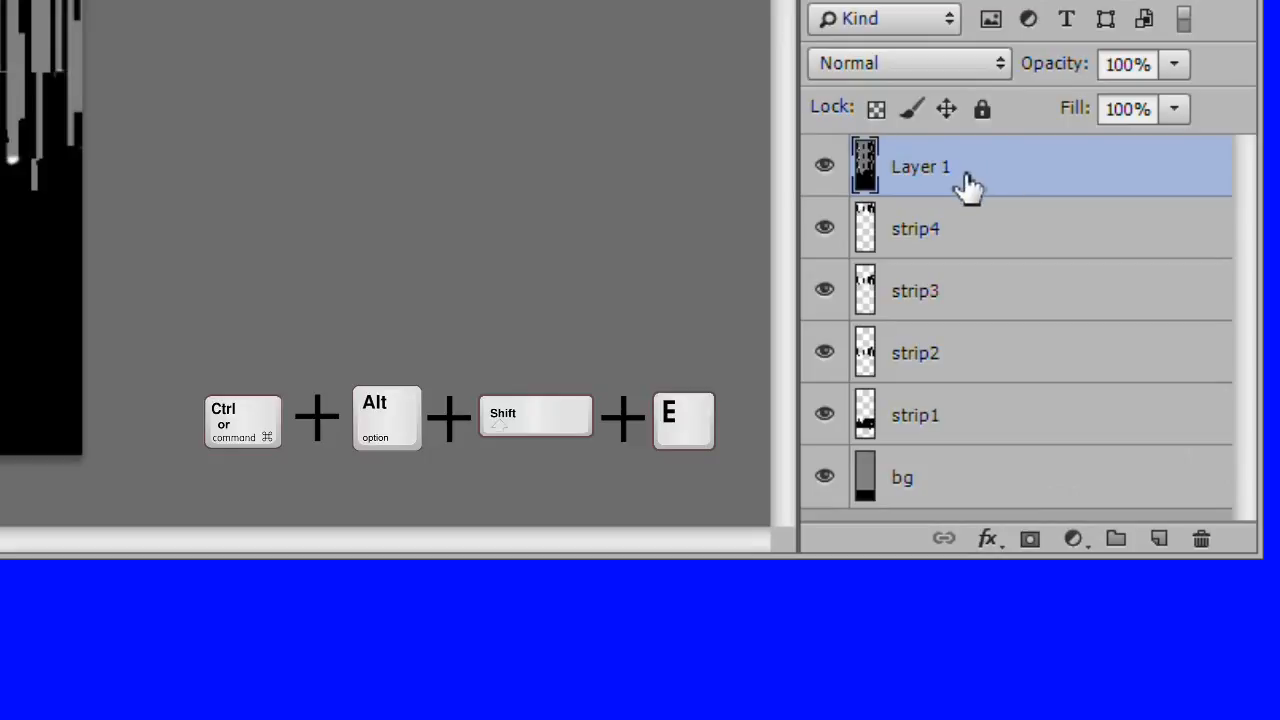
pyautogui.doubleClick(920, 167)
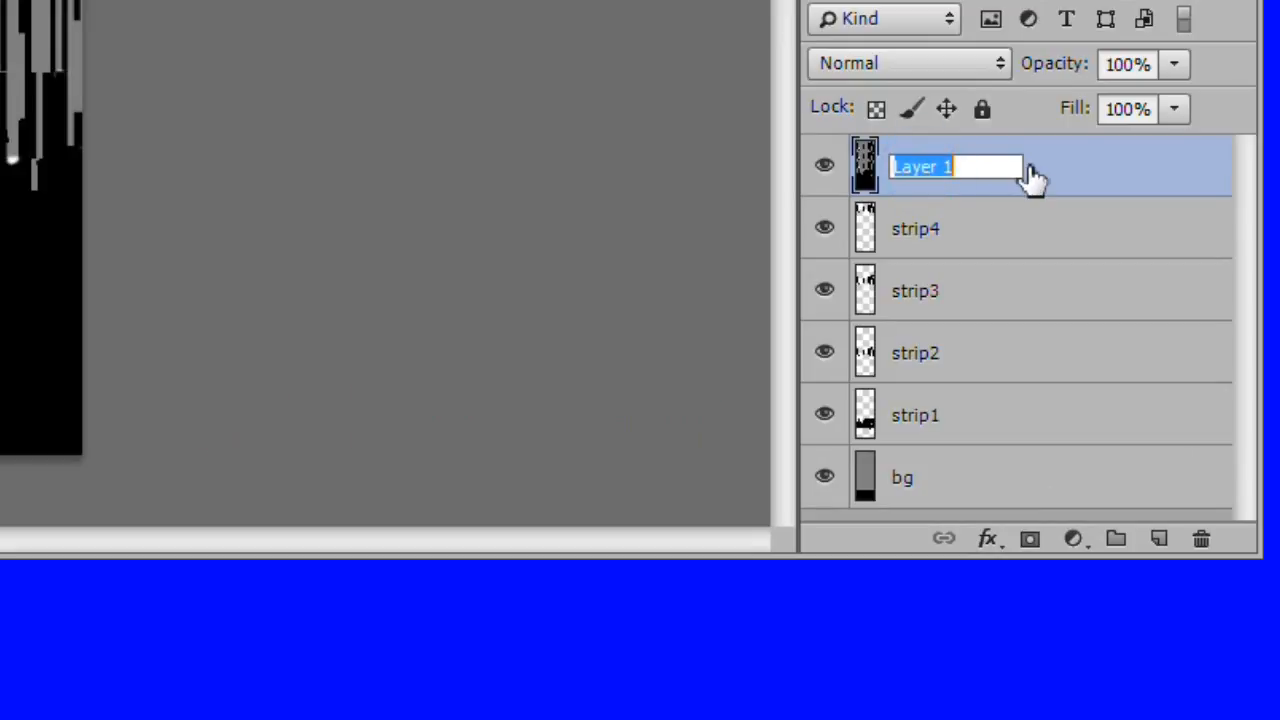
pyautogui.write('effect')
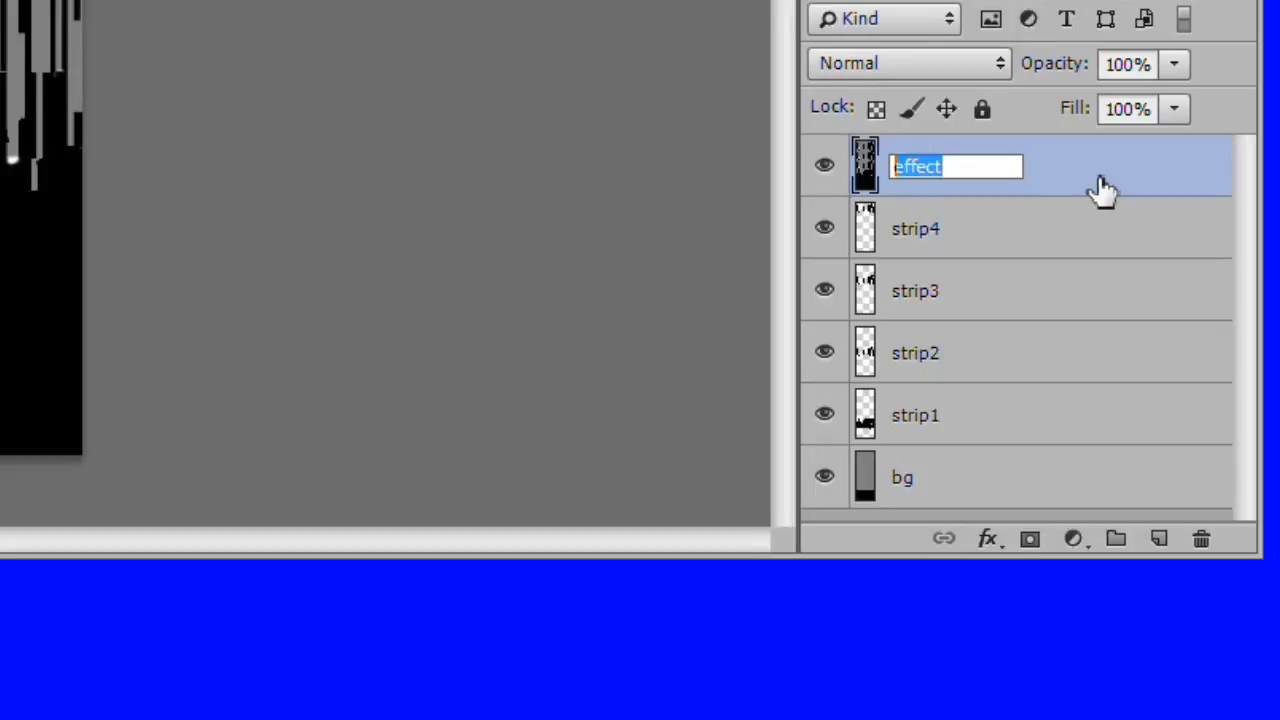
pyautogui.press('Return')
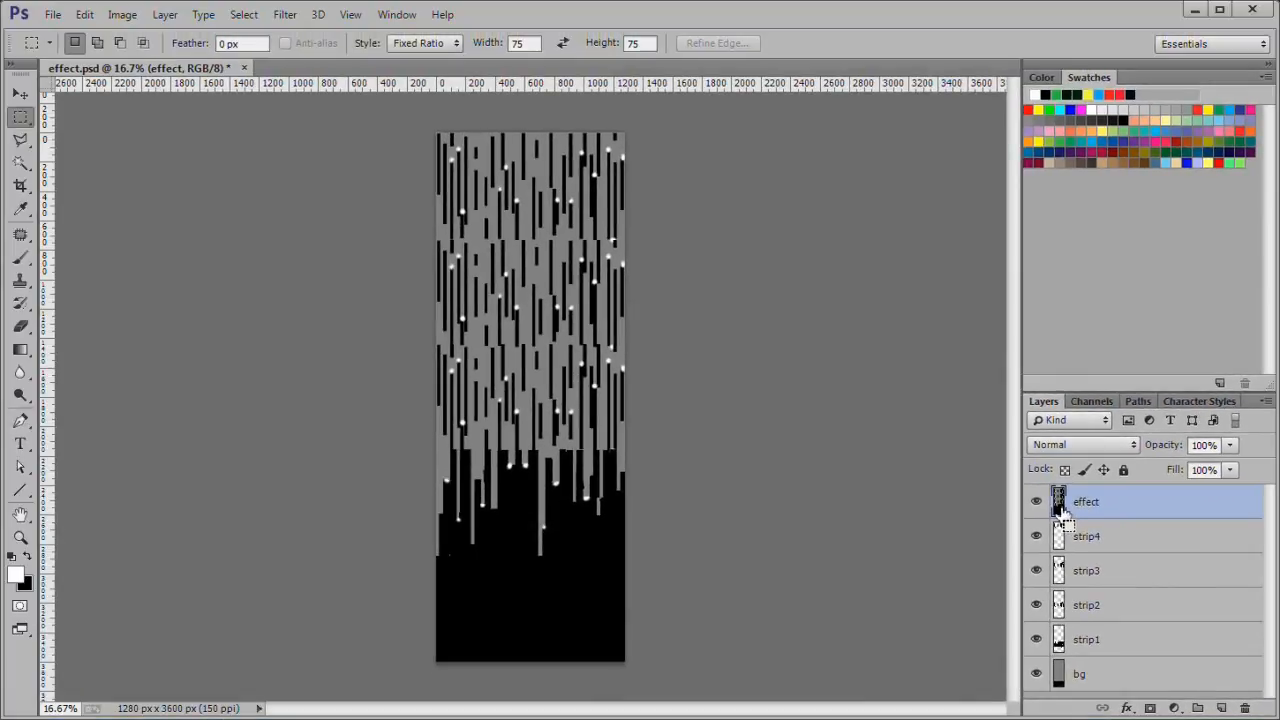
# Step: Load the effect layer's contents as a selection and copy it
pyautogui.keyDown('ctrl'); pyautogui.click(990, 382); pyautogui.keyUp('ctrl')
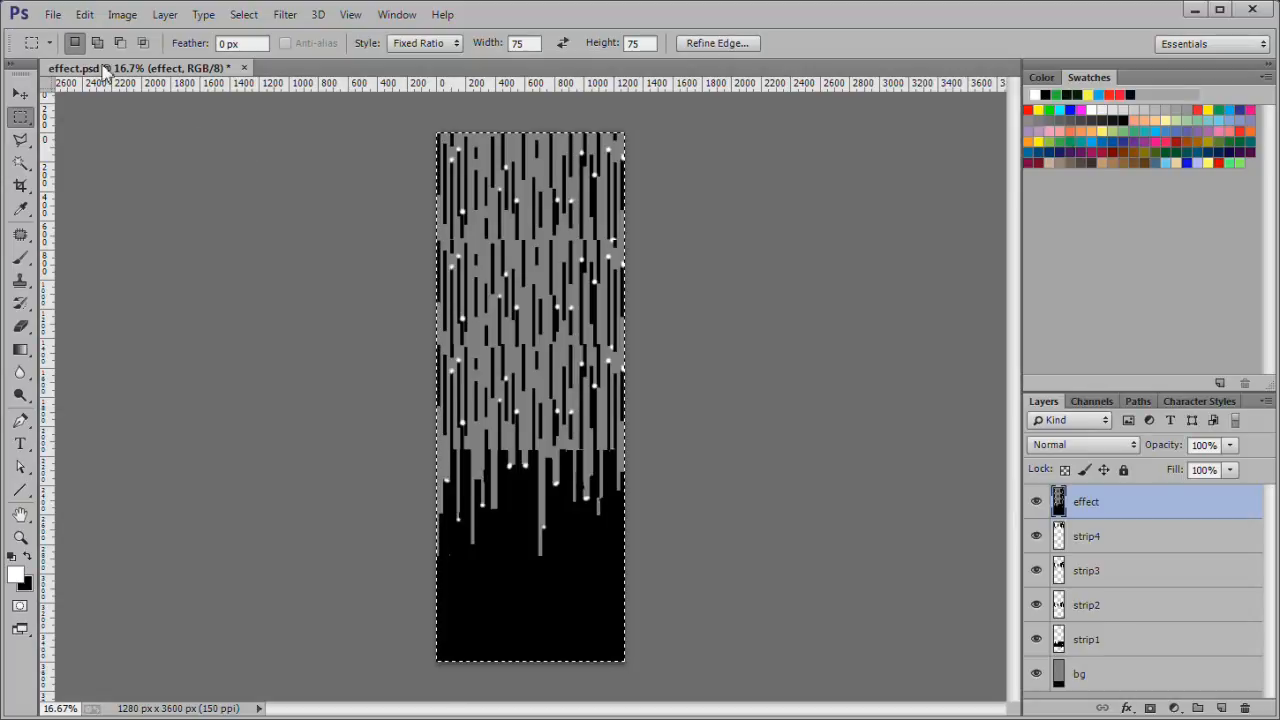
pyautogui.click(84, 14)
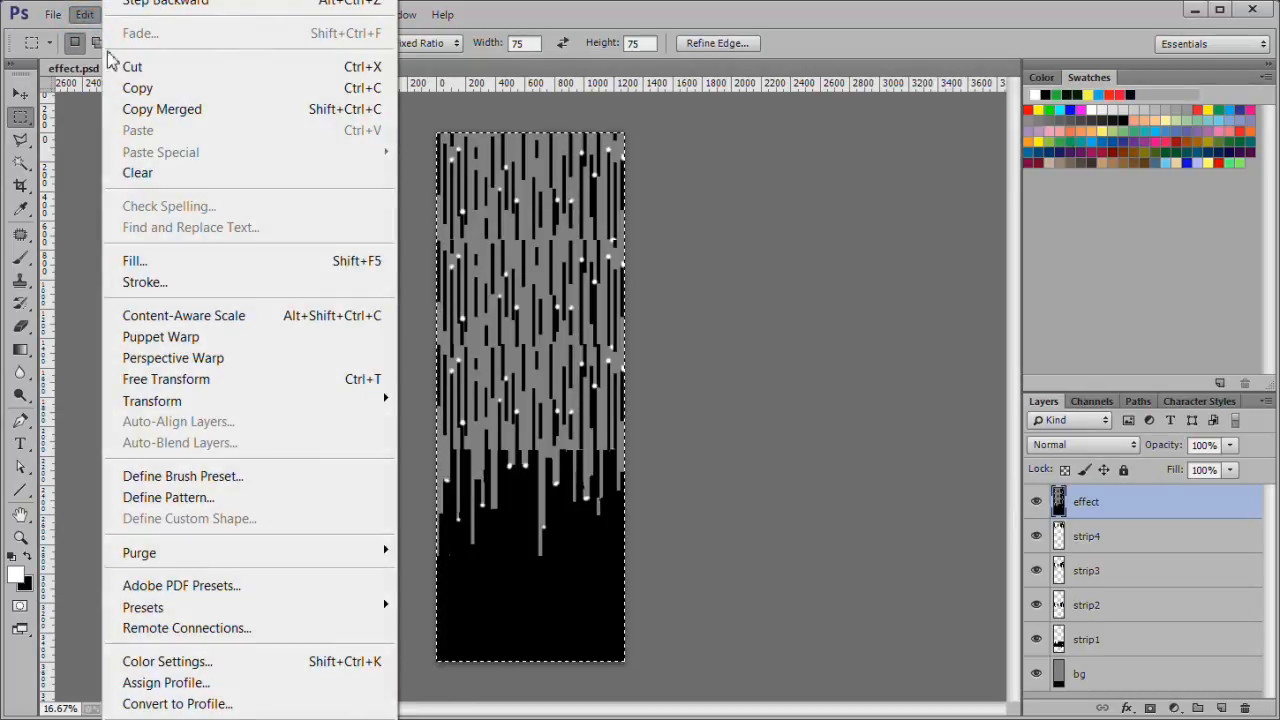
pyautogui.click(168, 88)
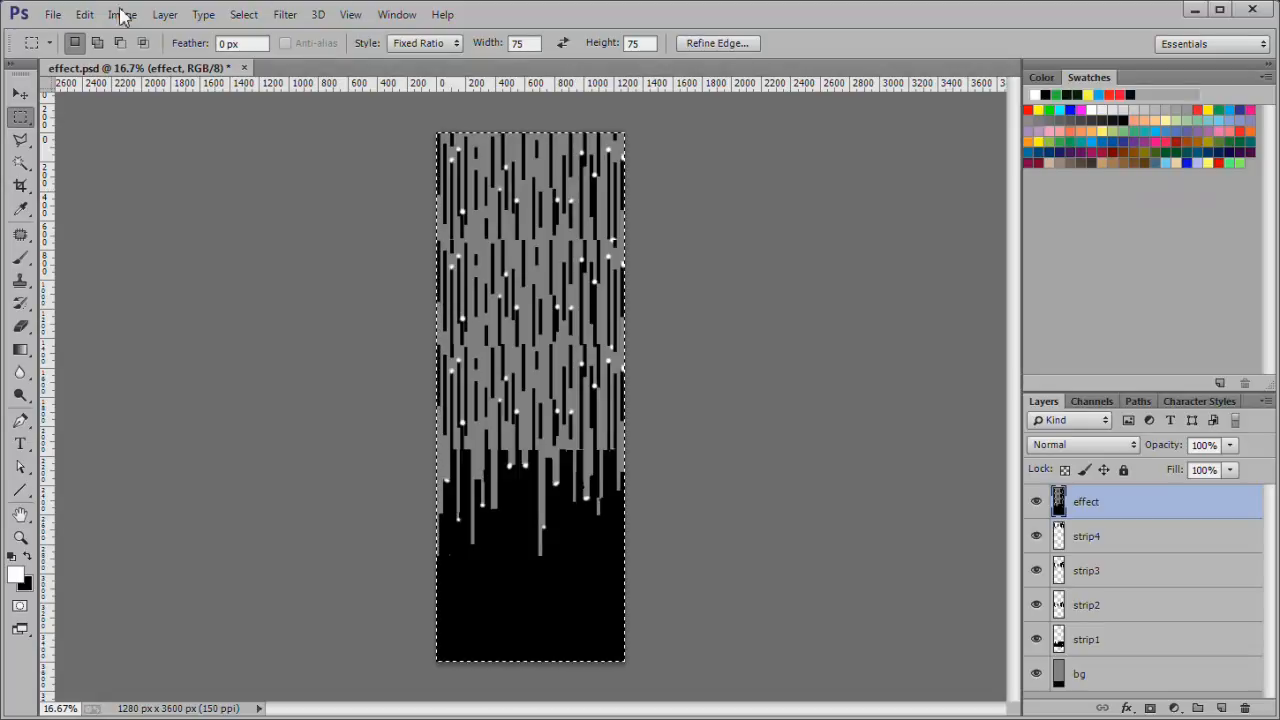
# Step: Open the data_screen PSD file from the Tutorial folder
pyautogui.click(52, 16)
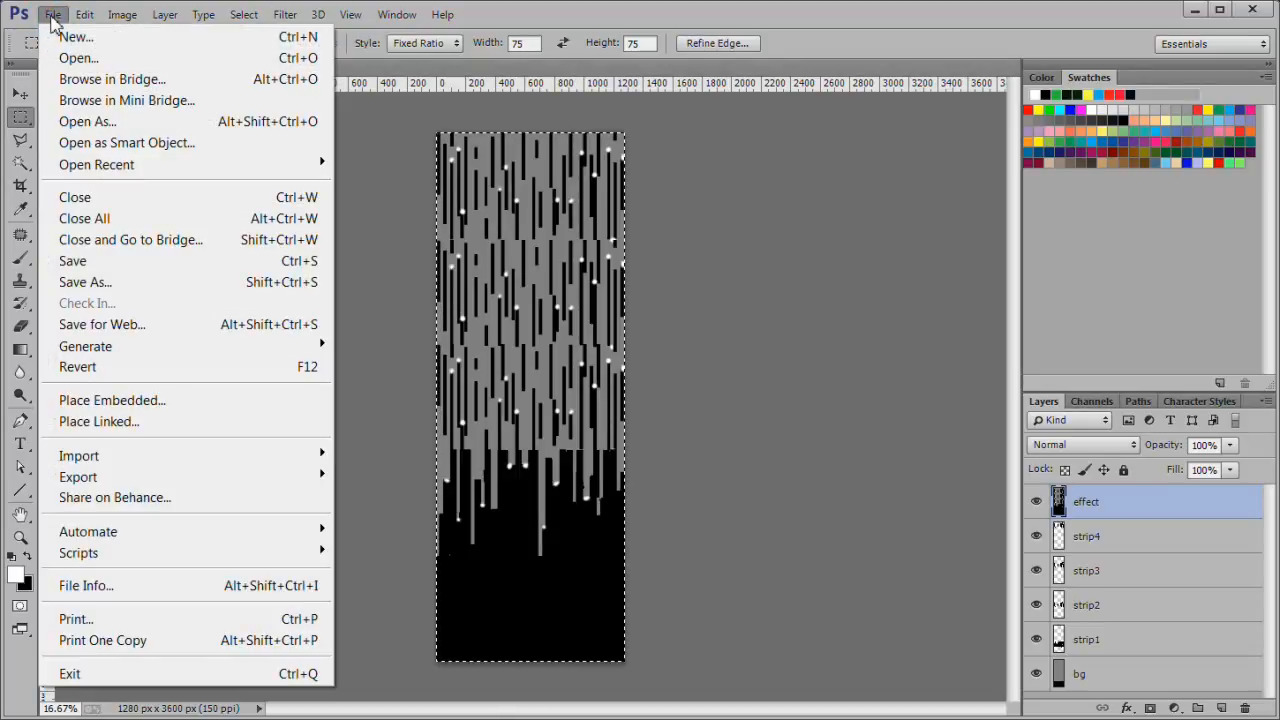
pyautogui.click(80, 57)
pyautogui.moveTo(493, 32); pyautogui.dragTo(548, 135)
pyautogui.click(345, 257)
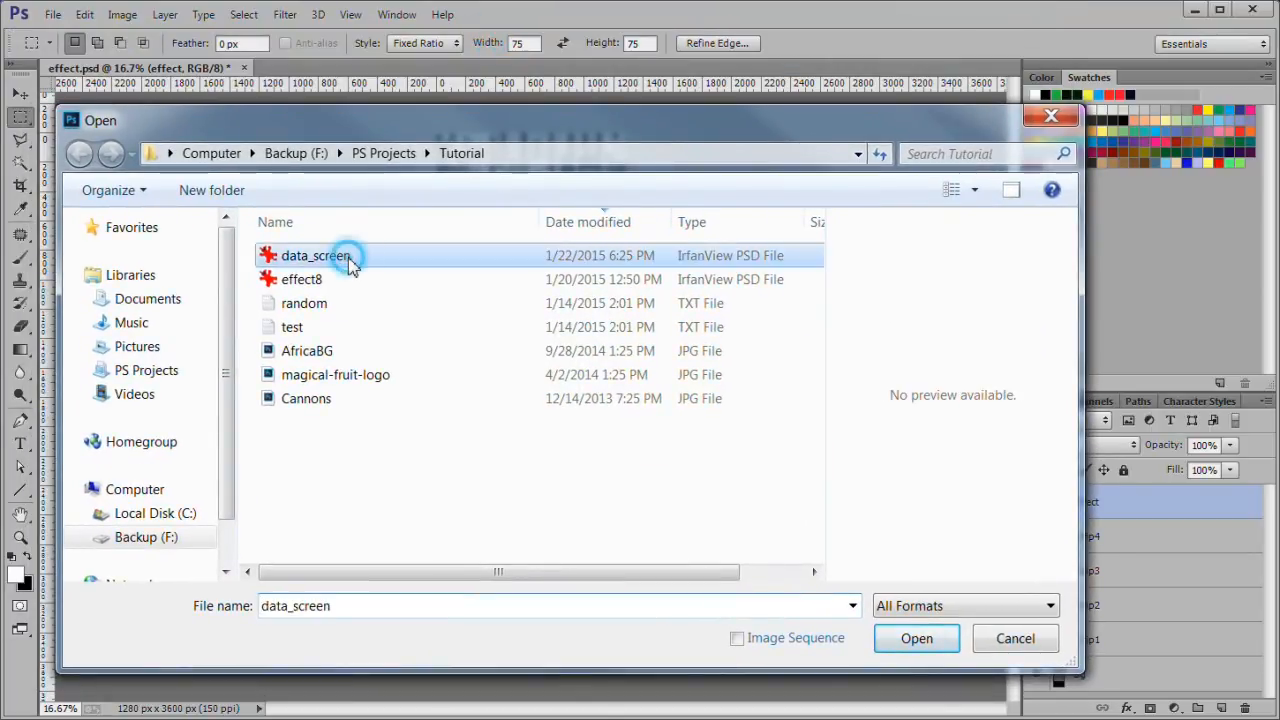
pyautogui.click(898, 645)
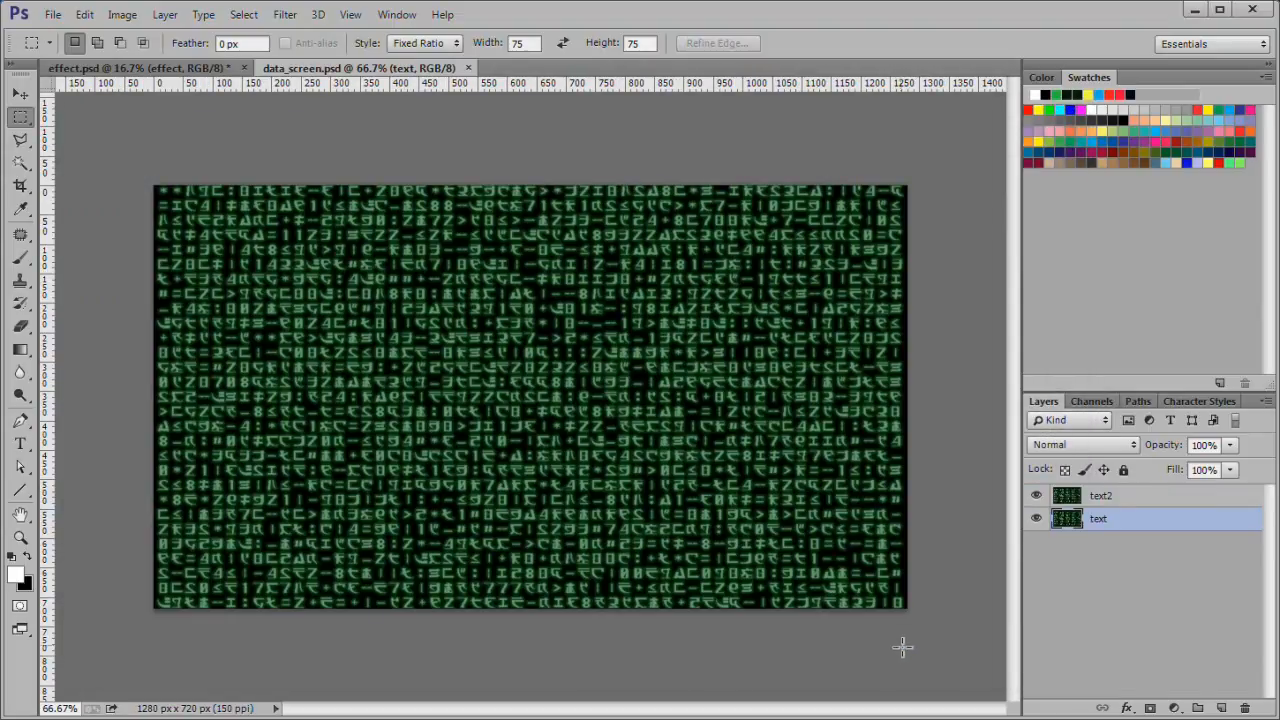
# Step: Paste the copied effect image in place above the text2 layer of data_screen
pyautogui.click(1143, 497)
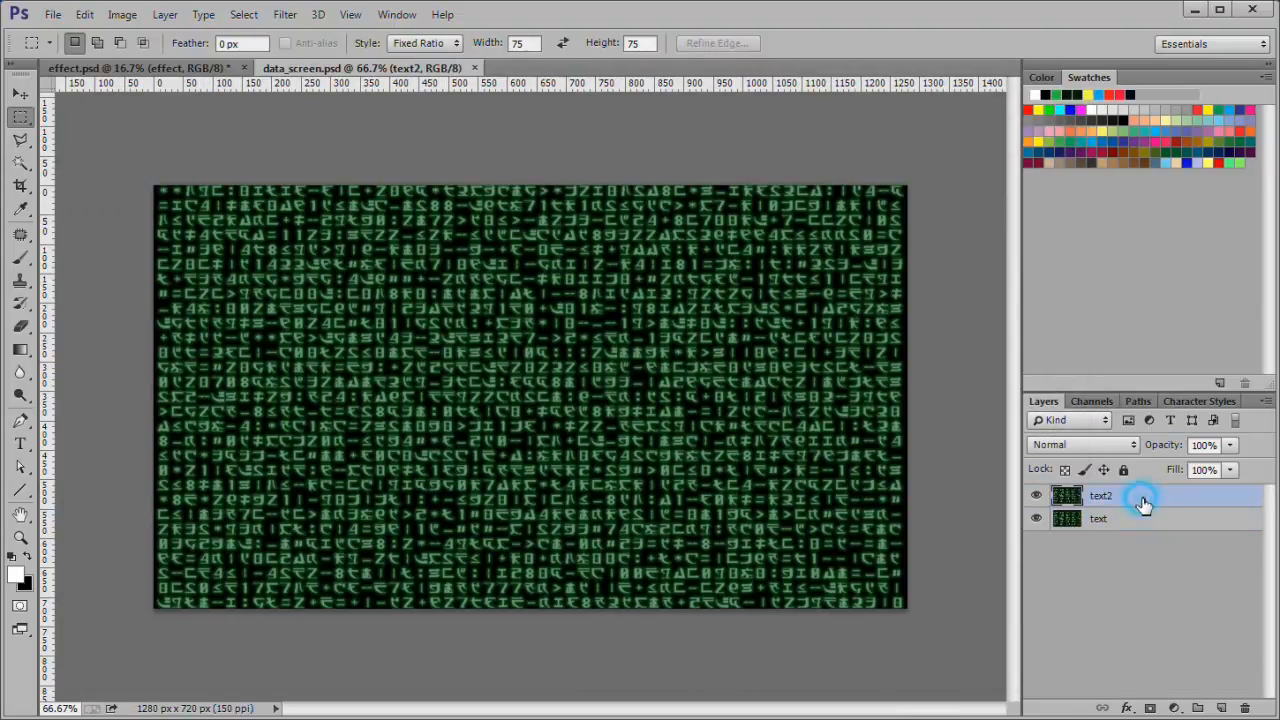
pyautogui.click(86, 15)
pyautogui.moveTo(189, 157)
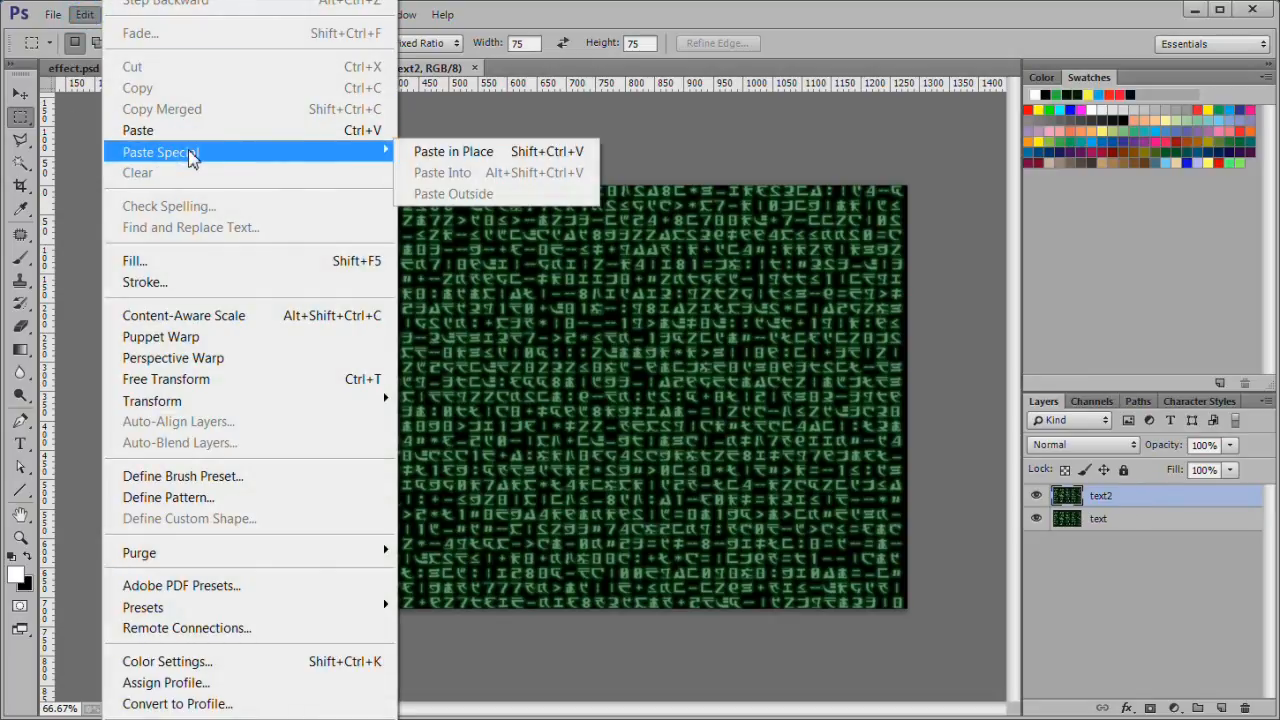
pyautogui.click(514, 153)
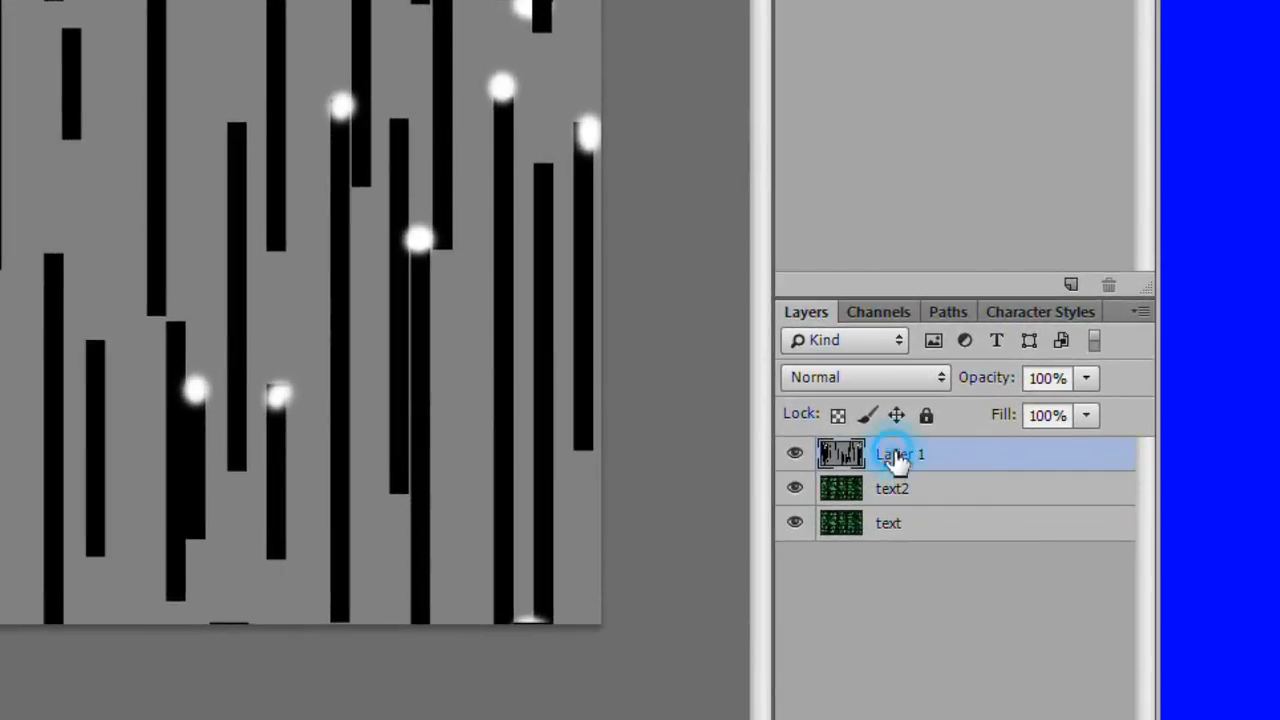
# Step: Rename the pasted Layer 1 as effect and set its blend mode to Overlay
pyautogui.doubleClick(1102, 497)
pyautogui.write('effect')
pyautogui.press('Return')
pyautogui.click(926, 382)
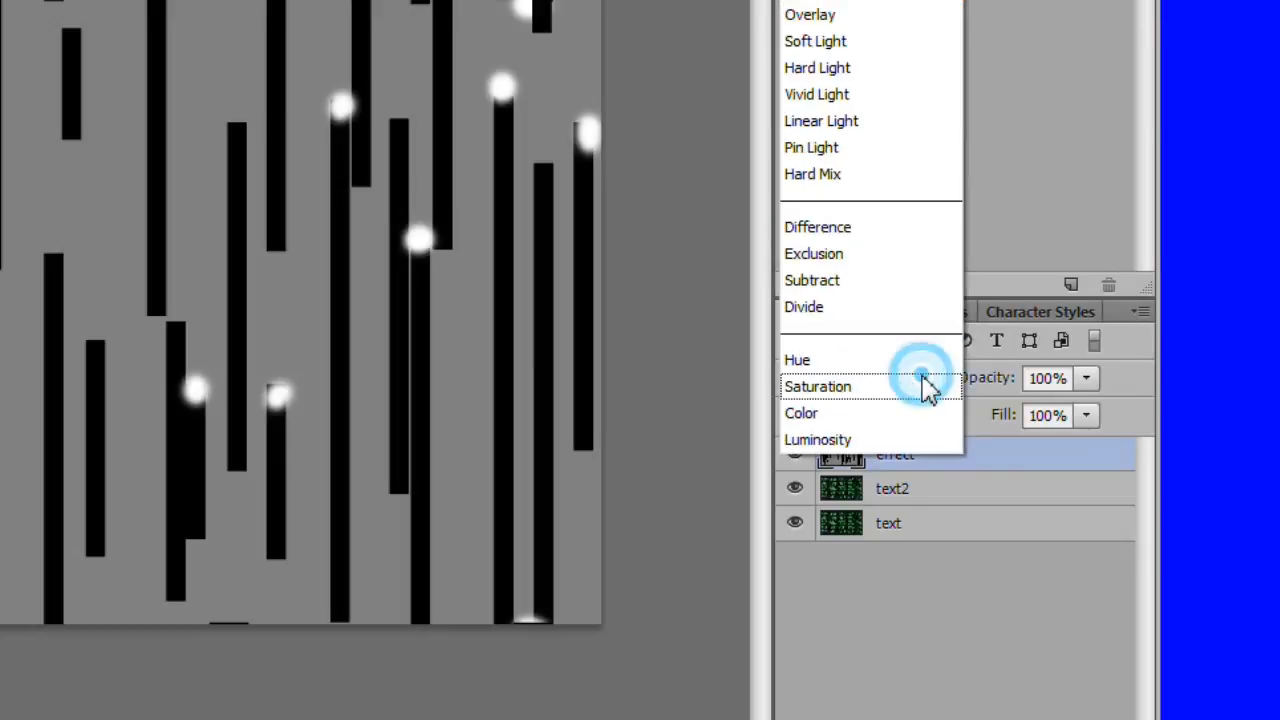
pyautogui.click(925, 22)
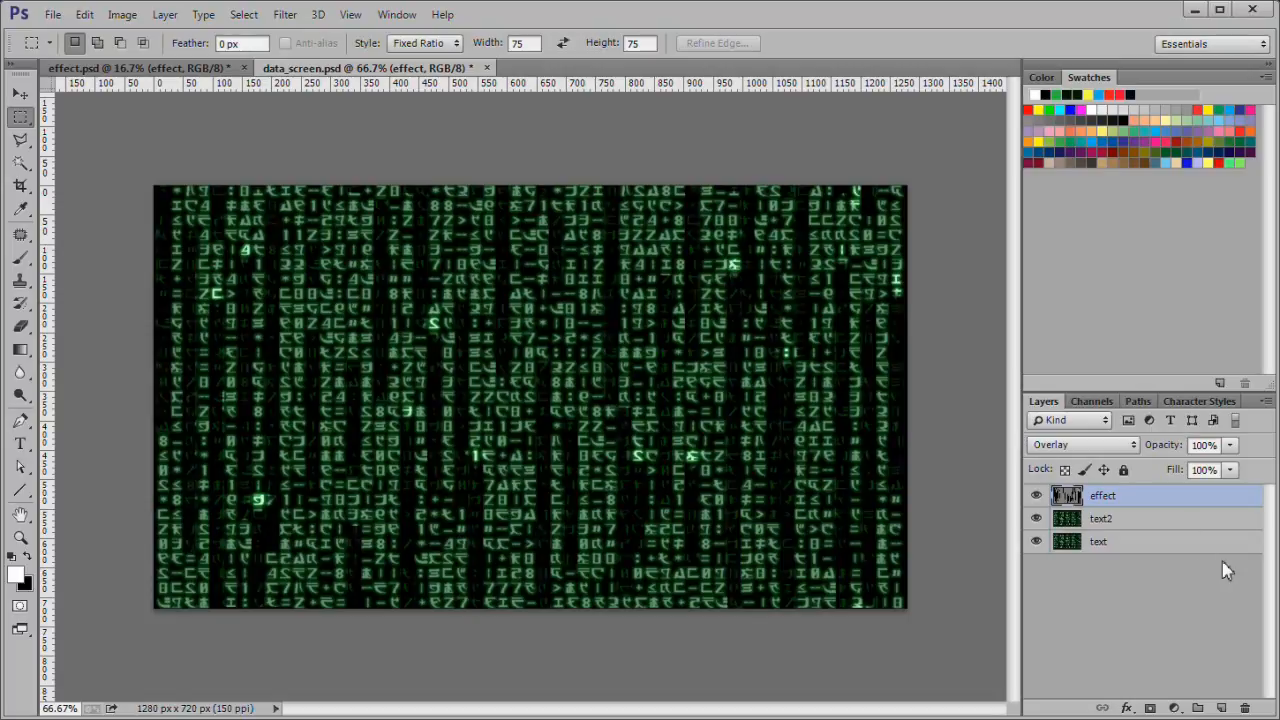
# Step: Set the text layer's brightness to -26 with a Brightness/Contrast adjustment
pyautogui.press('v')
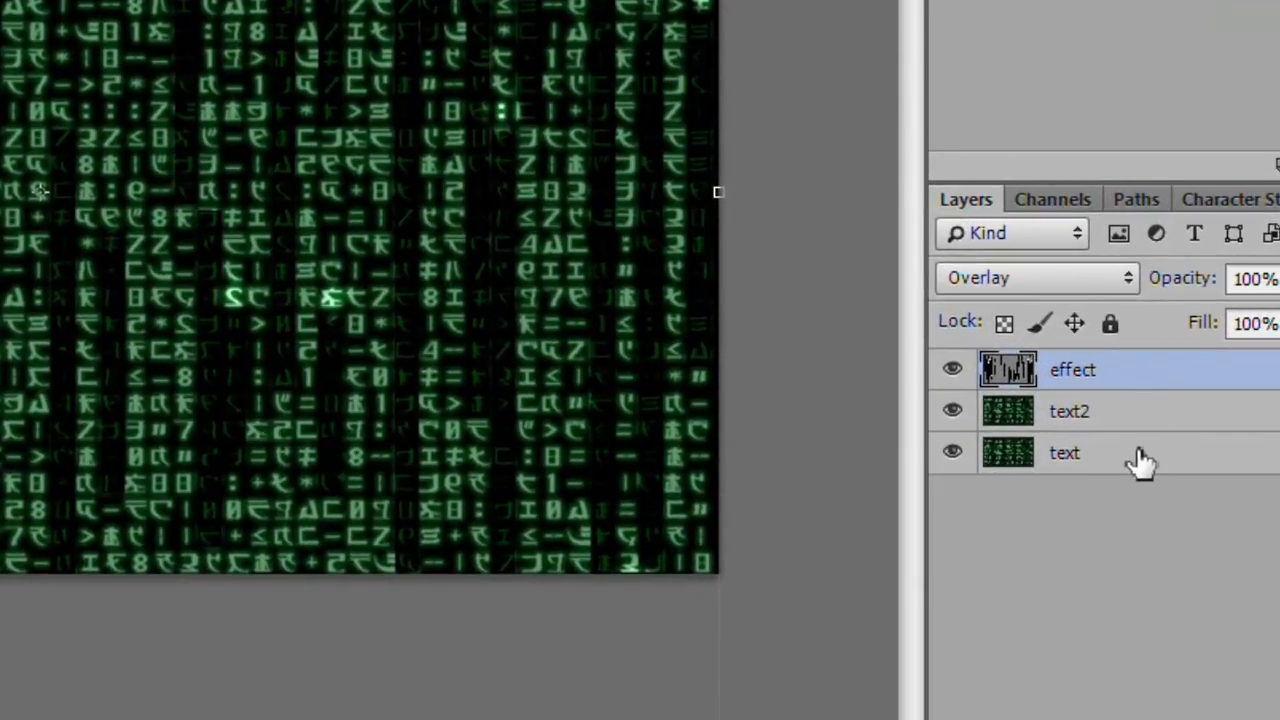
pyautogui.click(1142, 462)
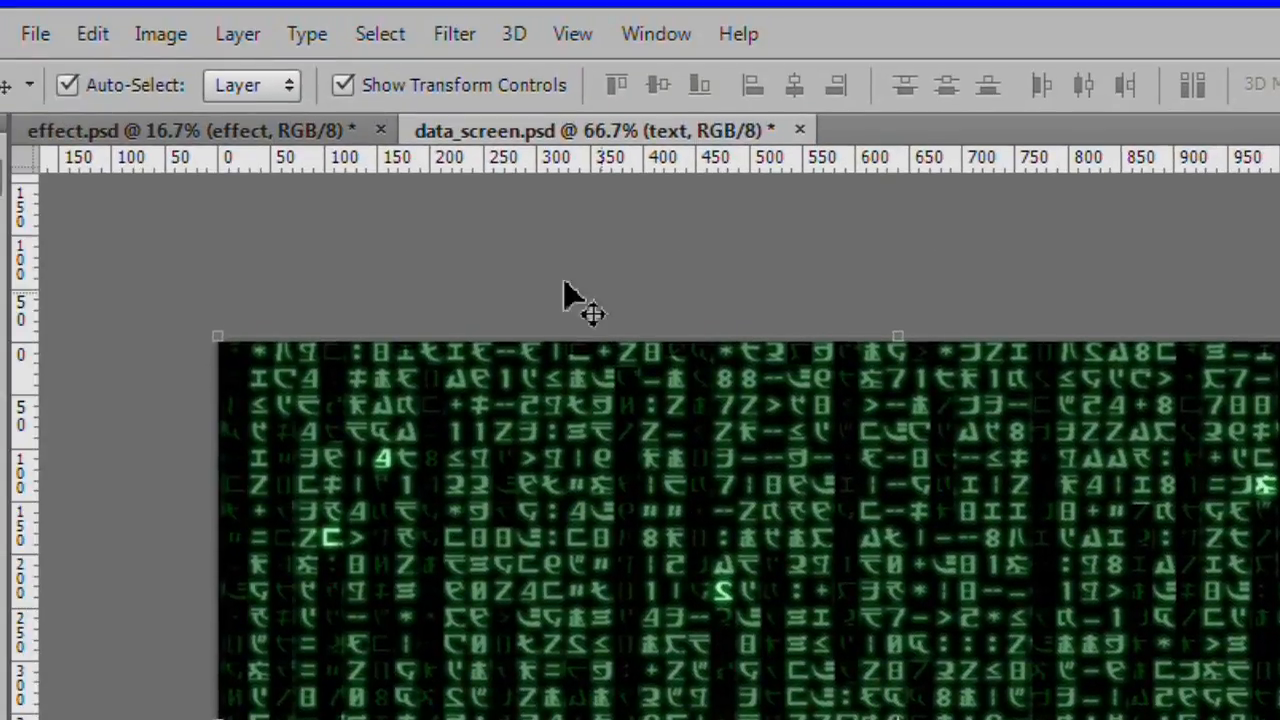
pyautogui.click(94, 0)
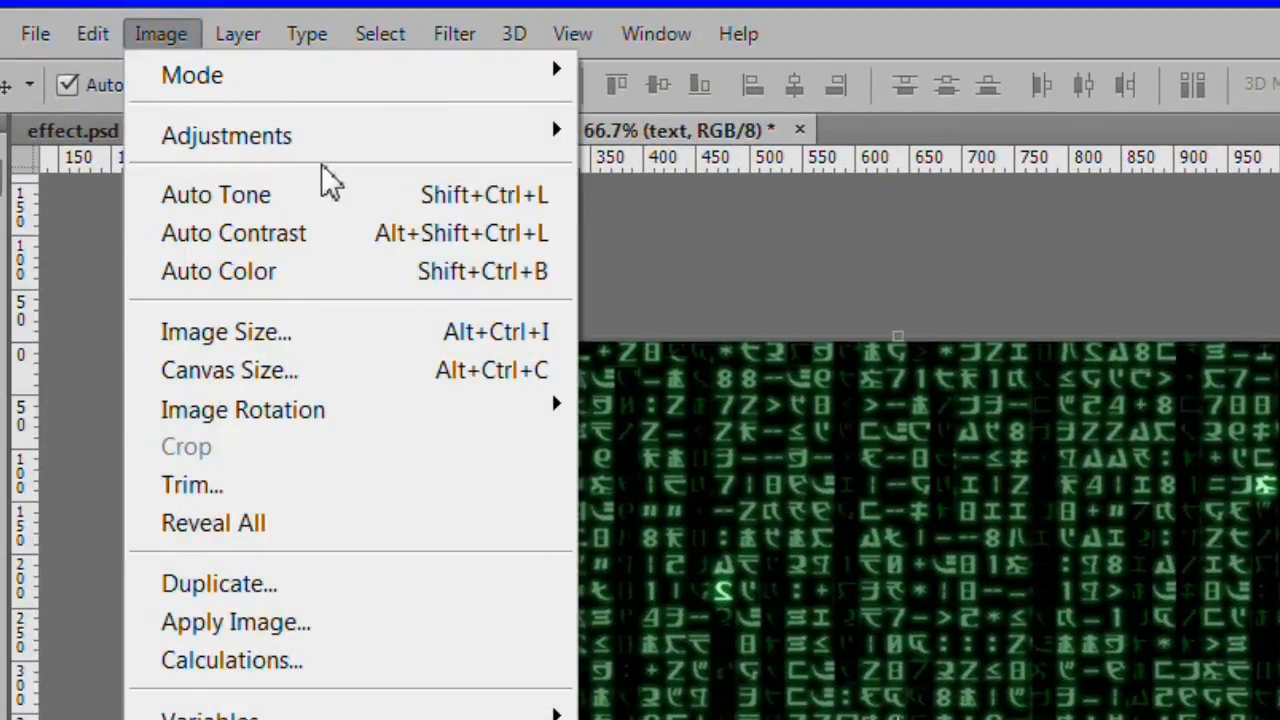
pyautogui.moveTo(337, 145)
pyautogui.click(775, 134)
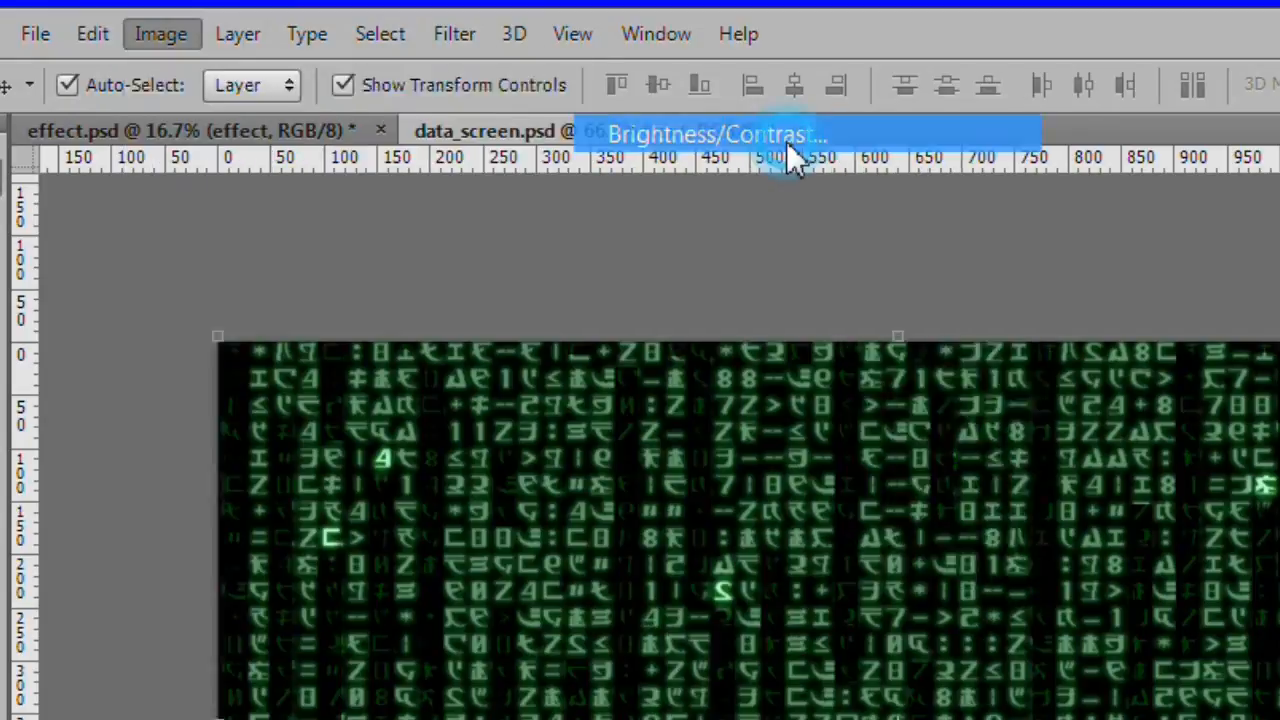
pyautogui.doubleClick(843, 390)
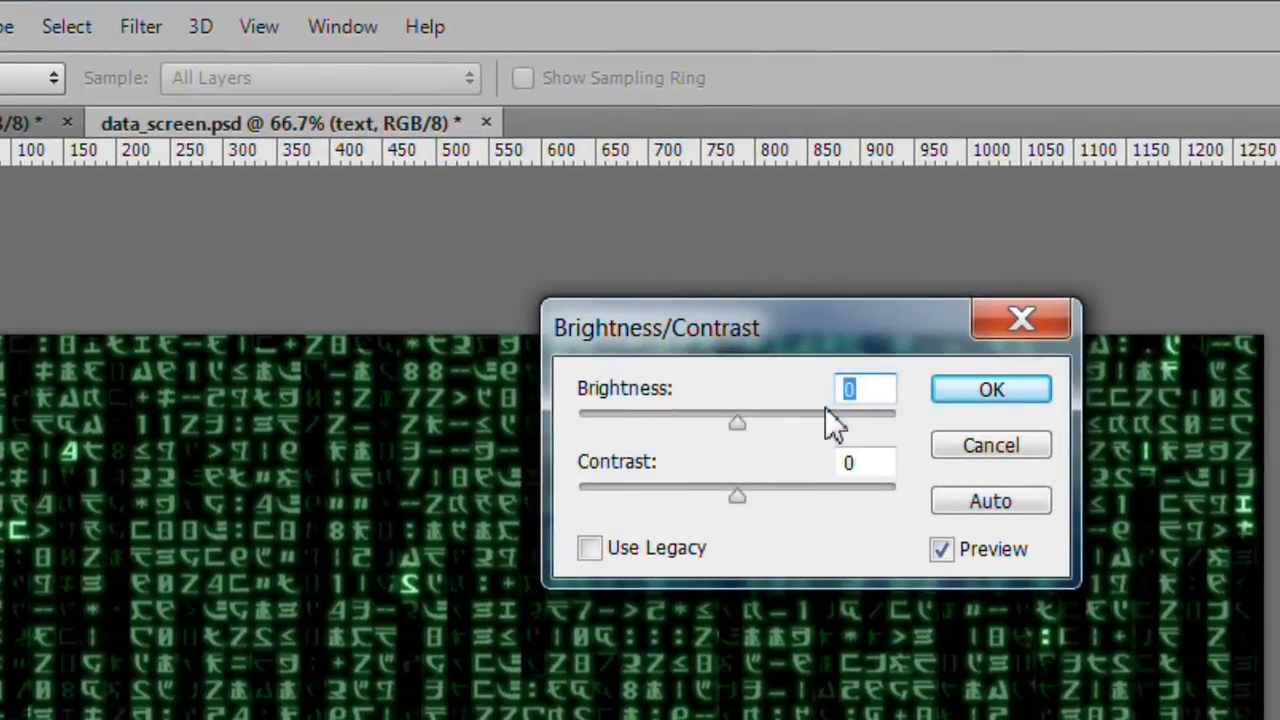
pyautogui.write('-26')
pyautogui.click(991, 390)
# Step: Apply a Brightness/Contrast adjustment with brightness -26 to the text2 layer
pyautogui.press('v')
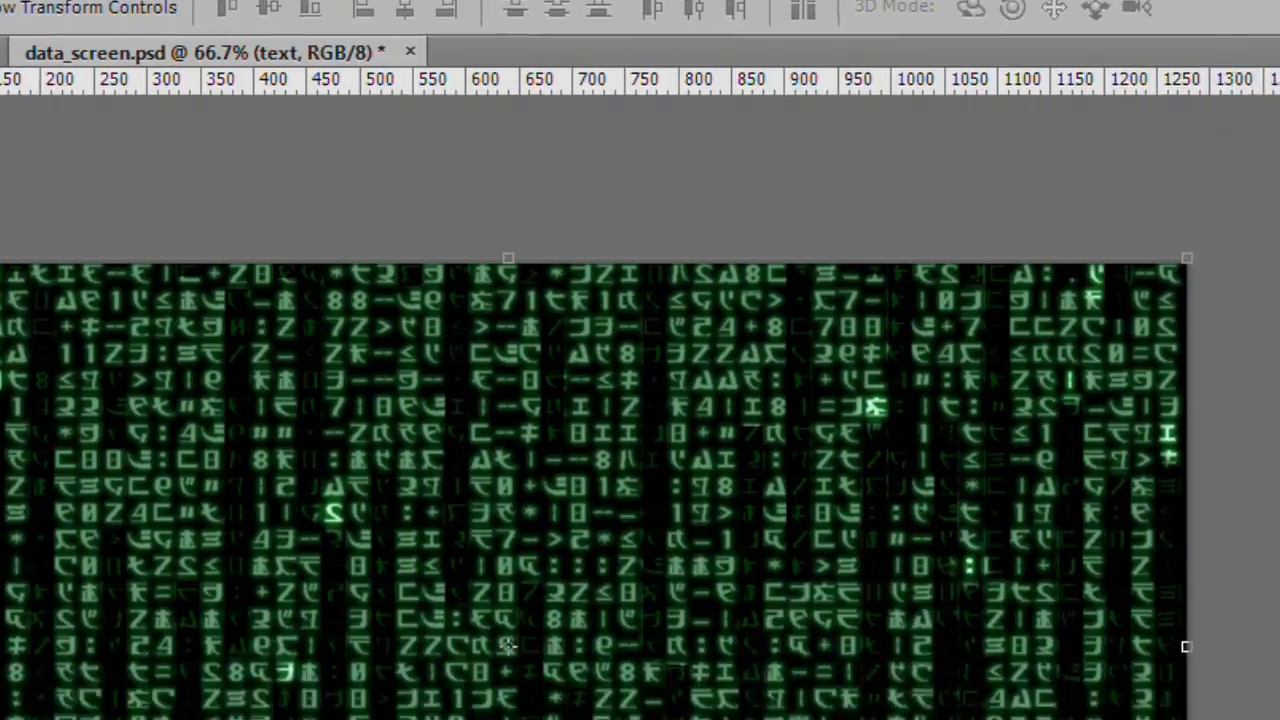
pyautogui.click(1057, 372)
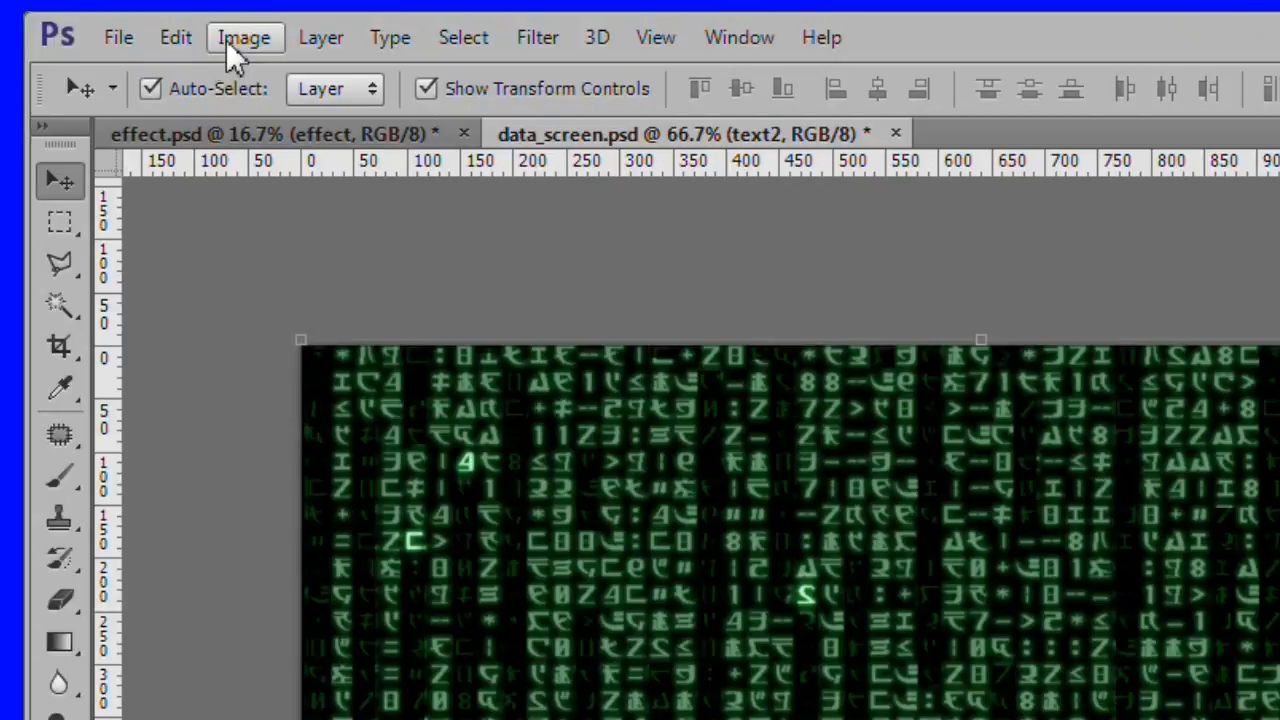
pyautogui.click(234, 40)
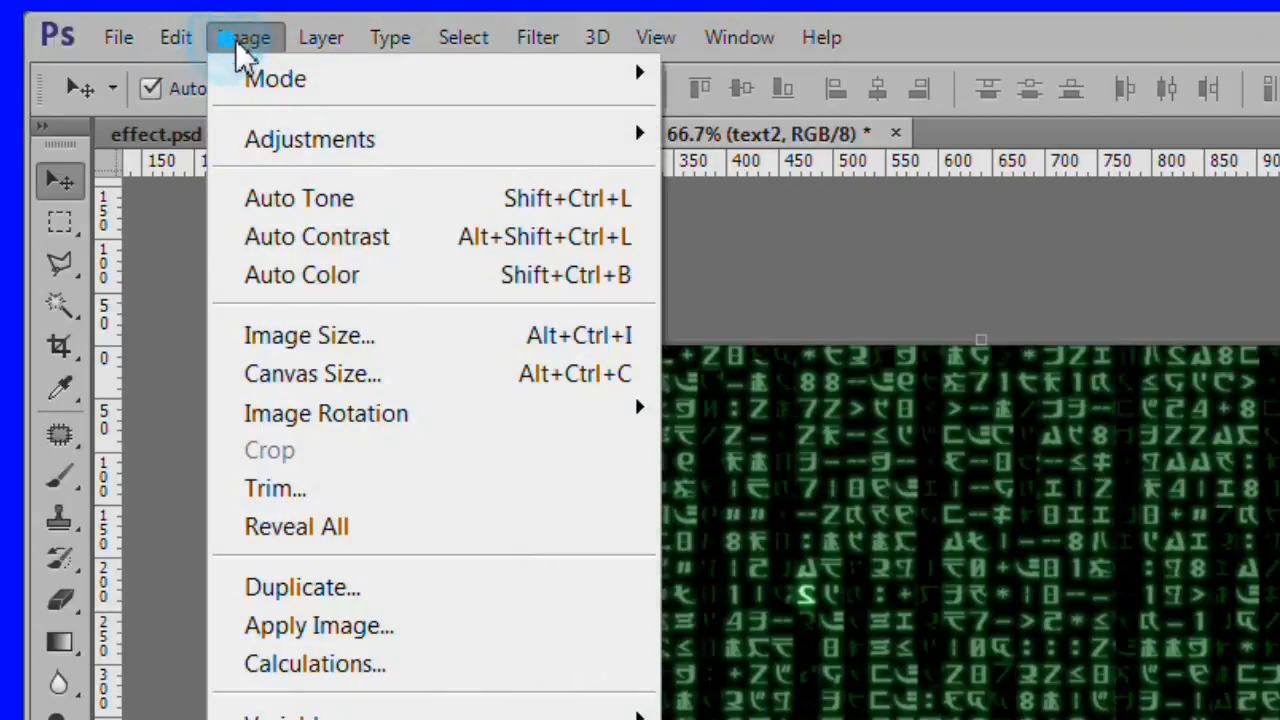
pyautogui.moveTo(305, 148)
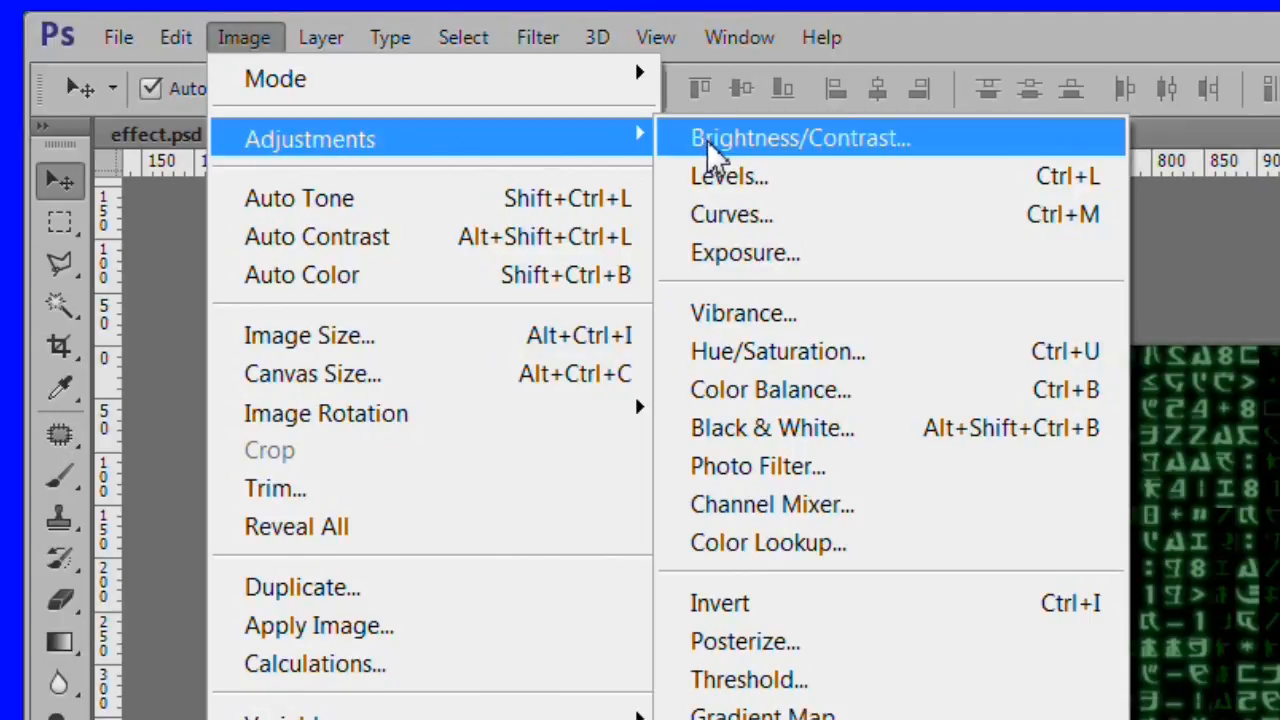
pyautogui.click(668, 143)
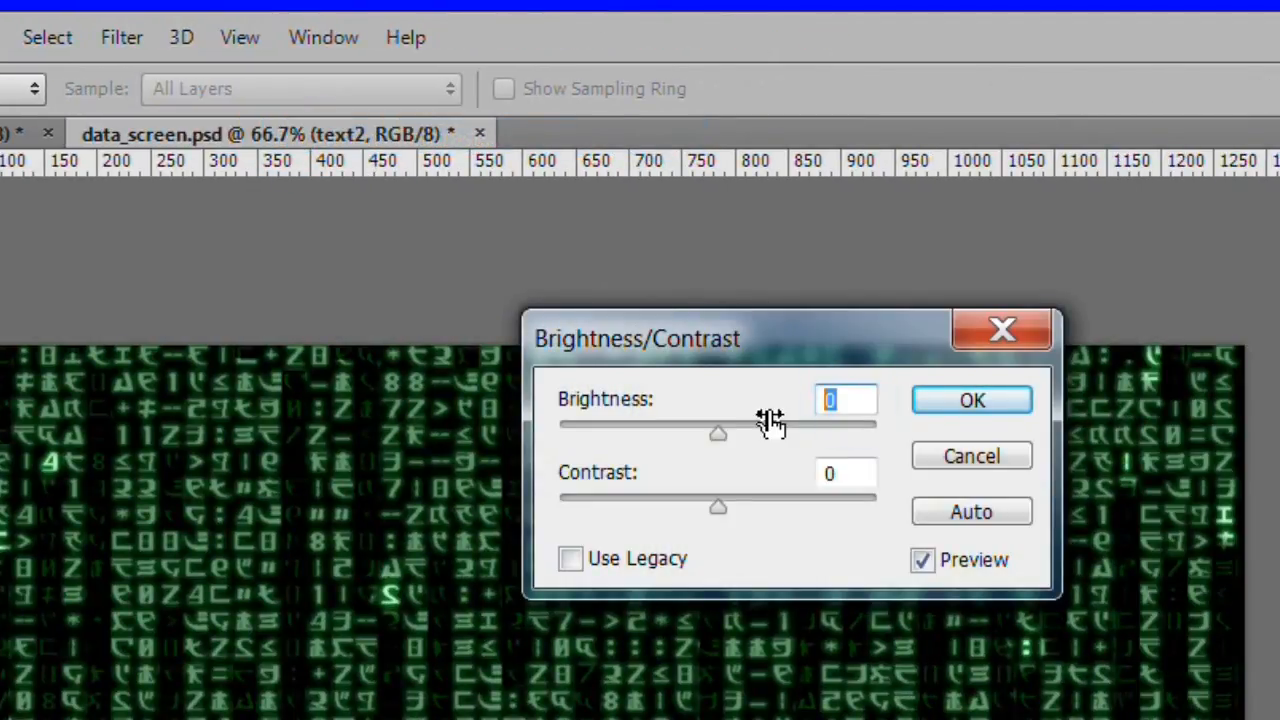
pyautogui.write('-26')
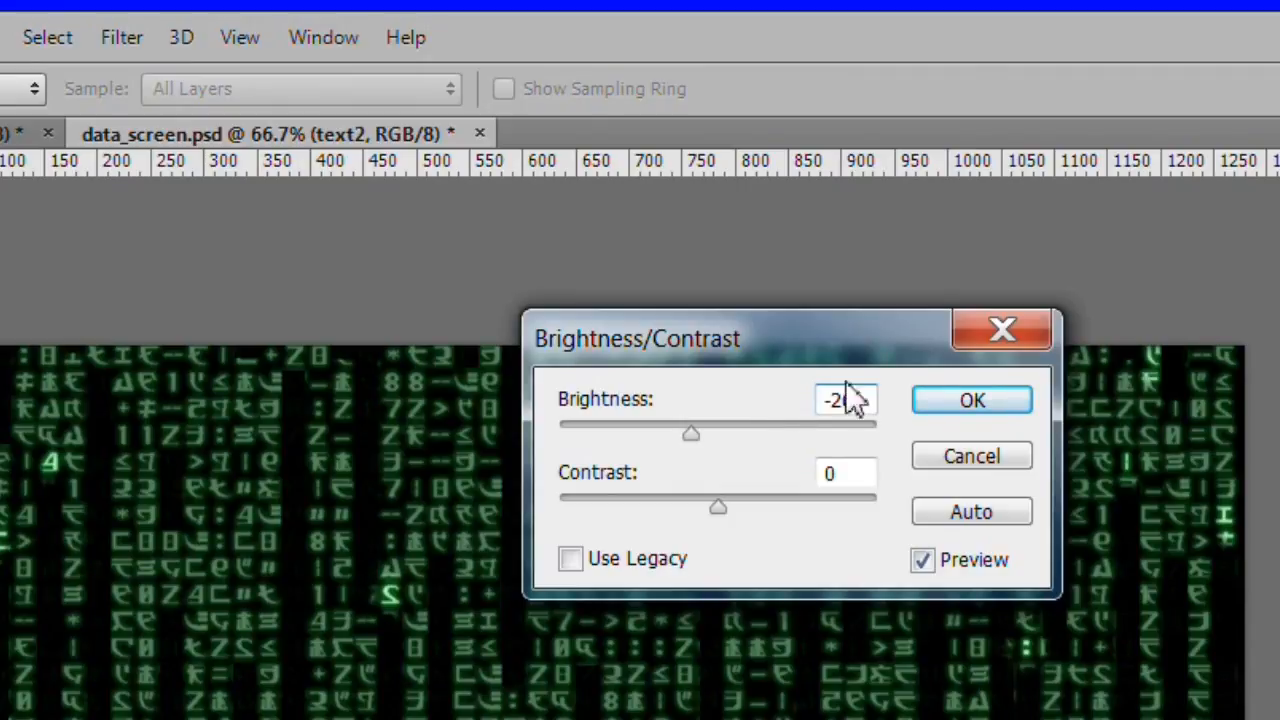
pyautogui.click(972, 401)
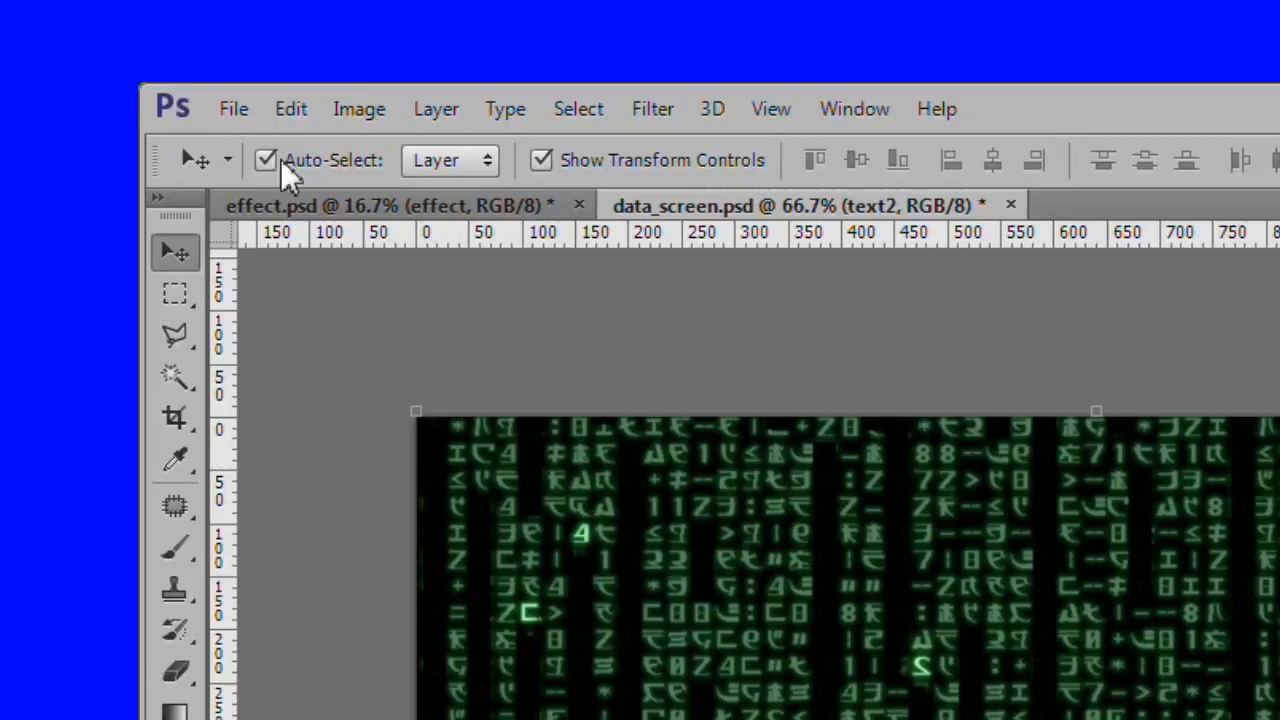
# Step: Save the strip pattern document as effect in Photoshop format in the Tutorial folder, and close it
pyautogui.click(409, 206)
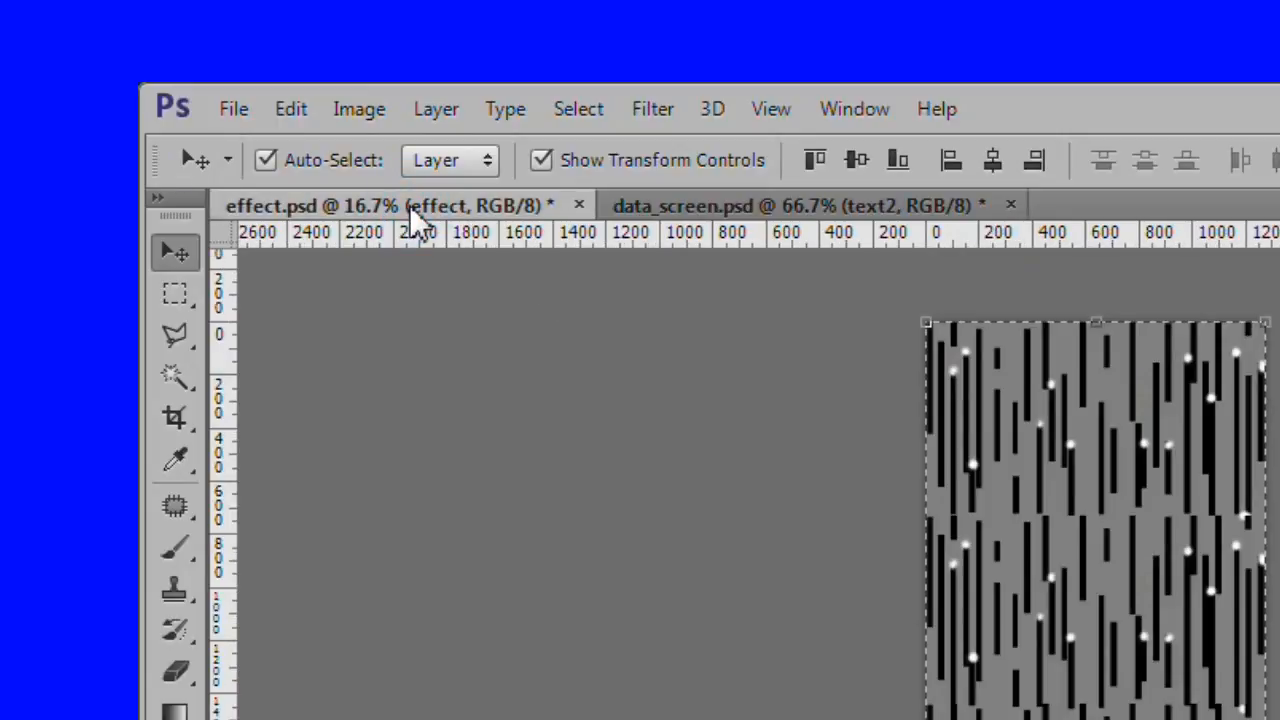
pyautogui.hotkey('ctrl', 's')
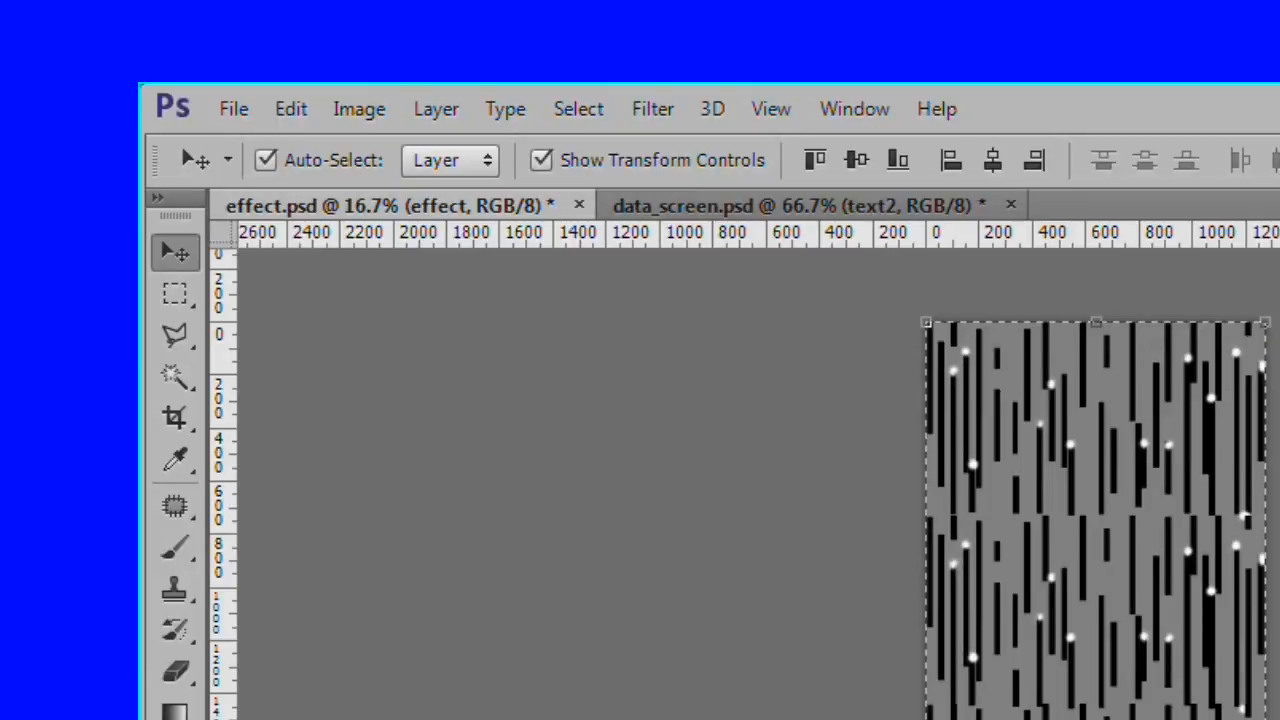
pyautogui.click(247, 112)
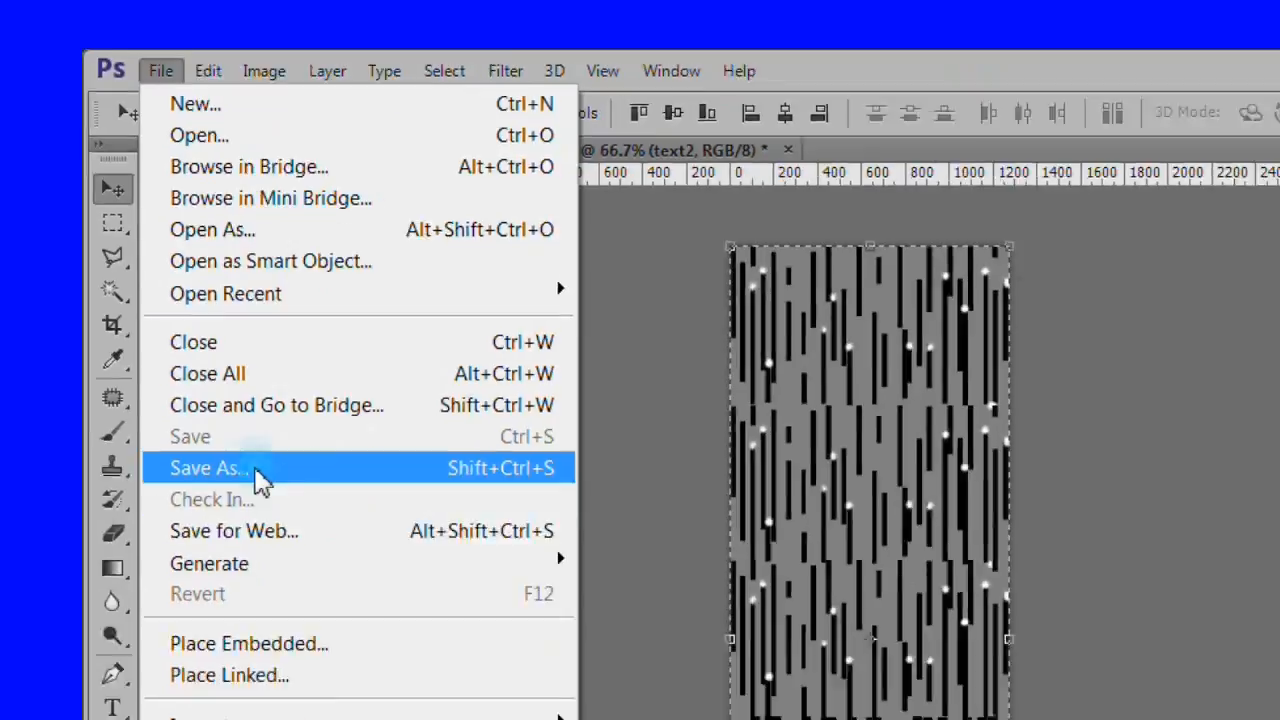
pyautogui.click(256, 470)
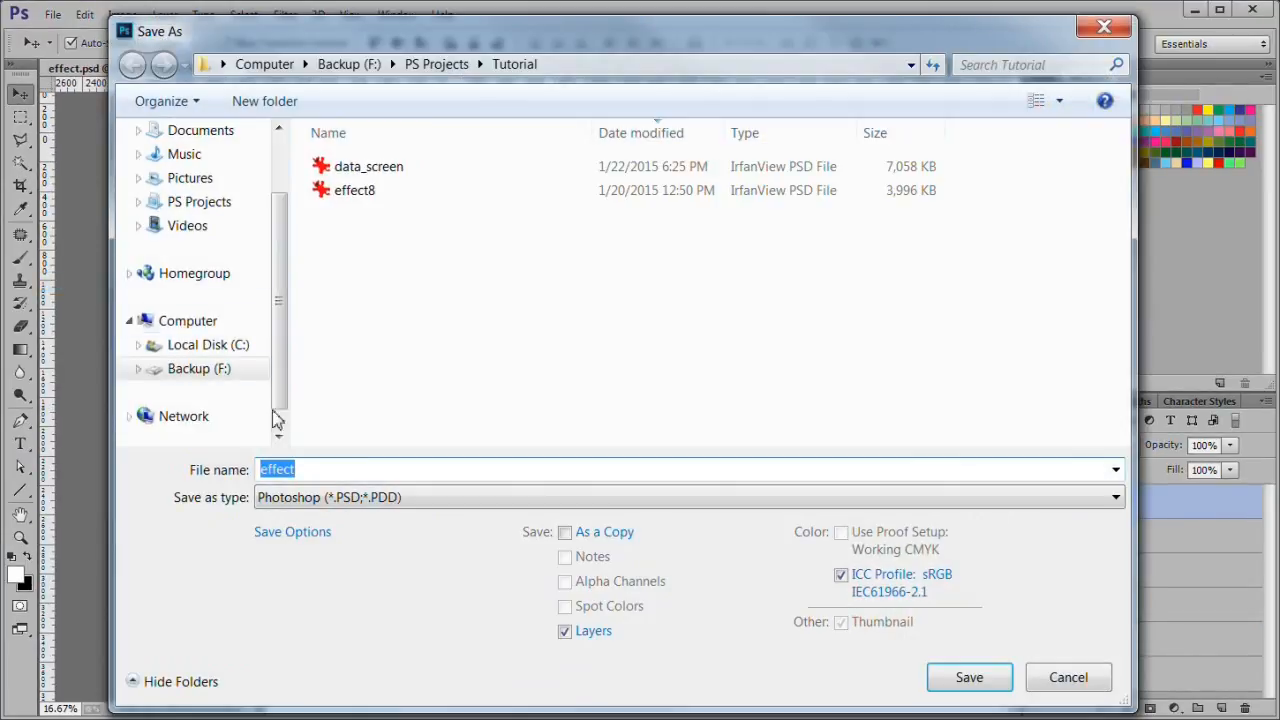
pyautogui.click(966, 678)
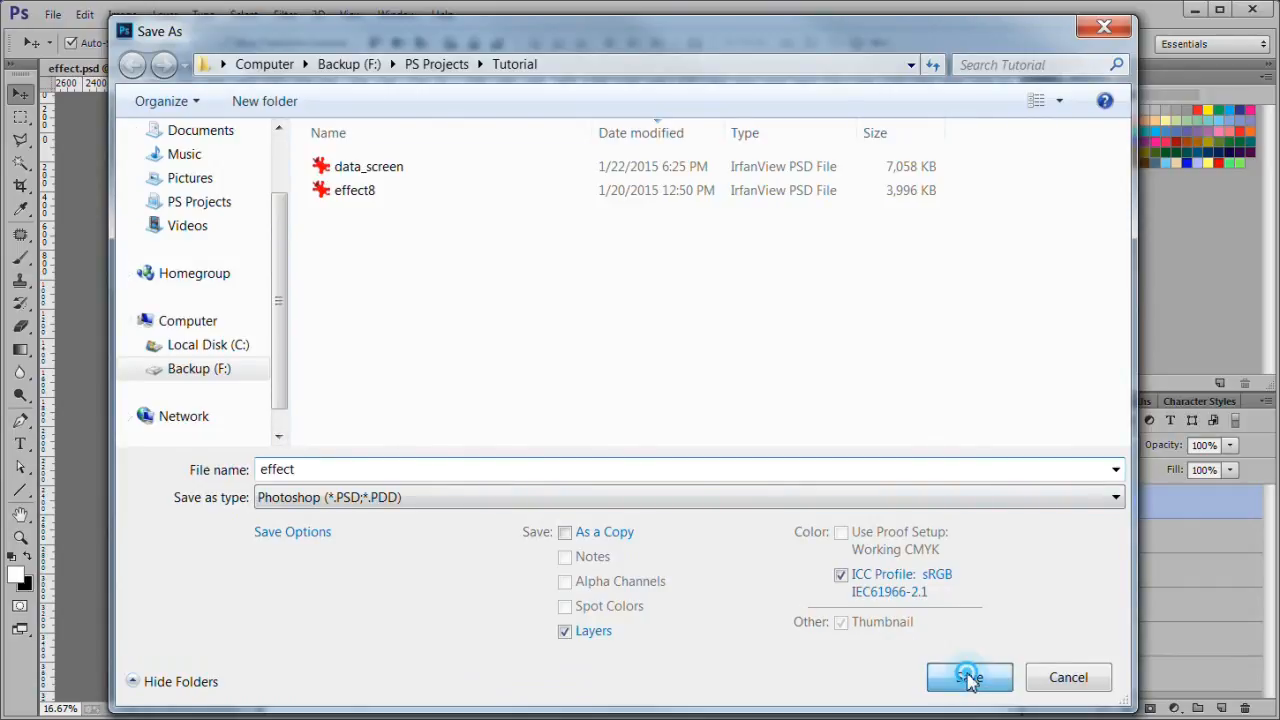
pyautogui.click(884, 212)
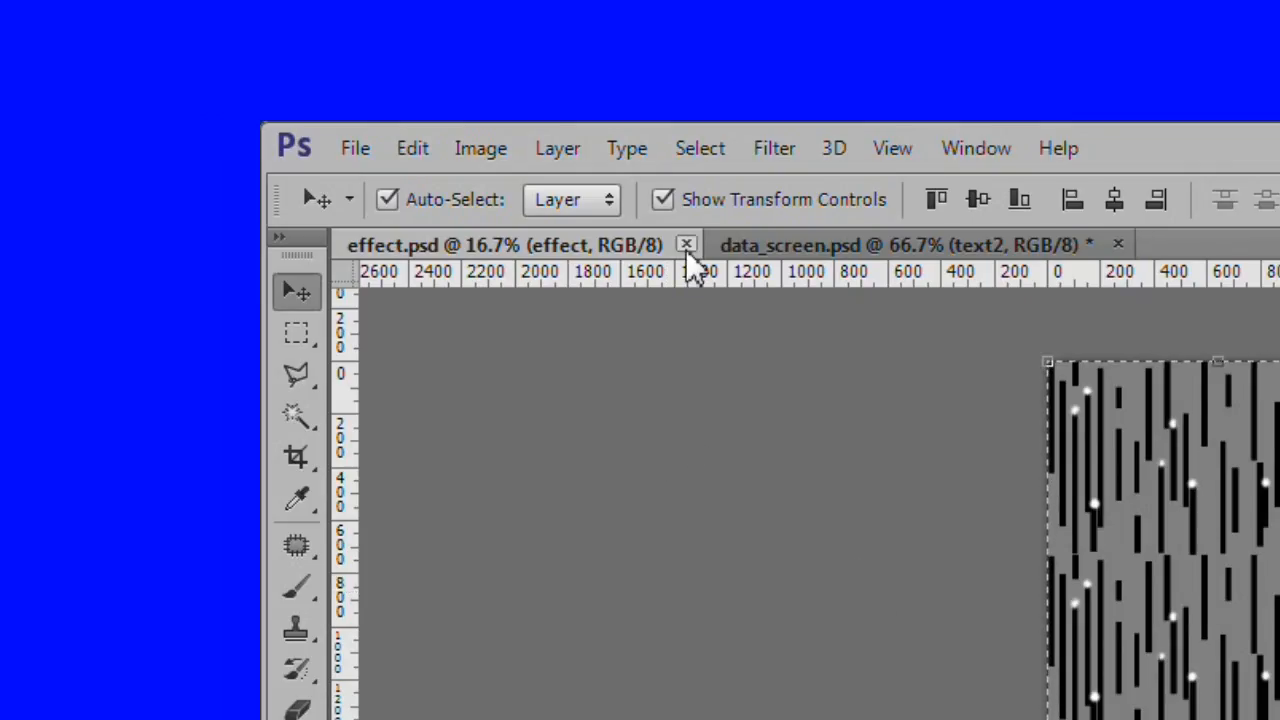
pyautogui.click(686, 247)
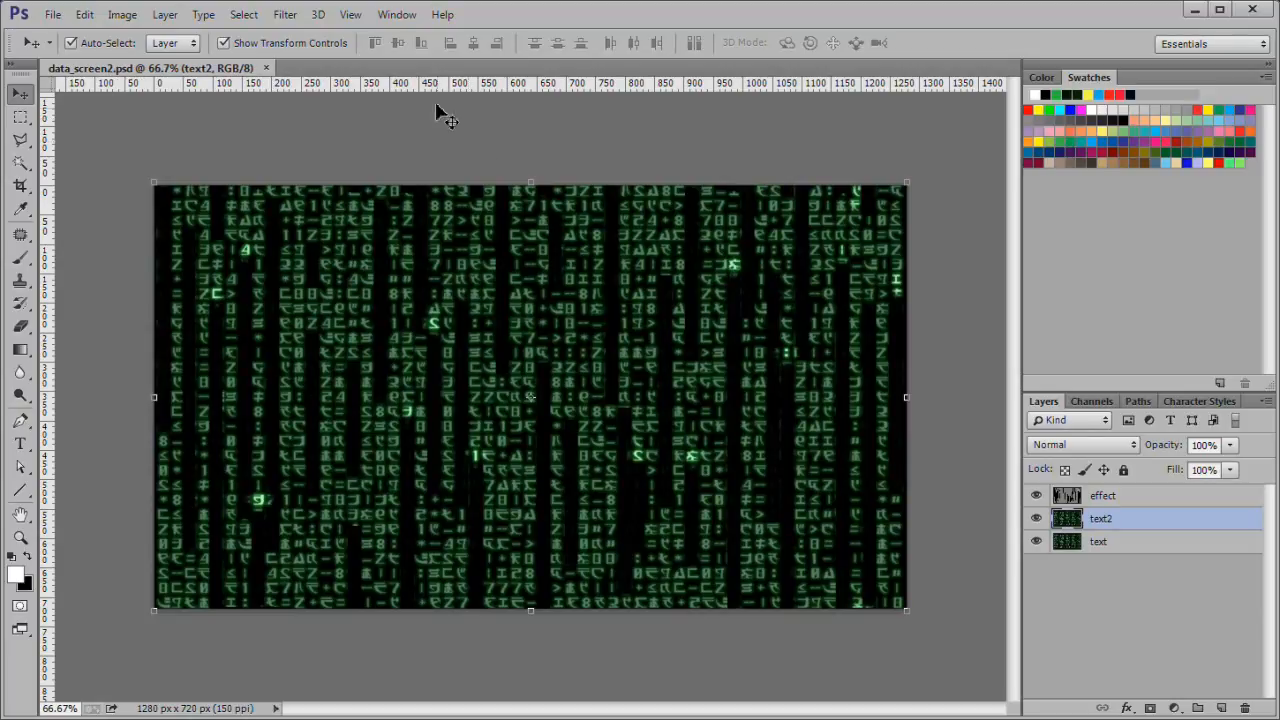
# Step: Show the Timeline and create a video timeline for the data_screen2 document
pyautogui.click(398, 16)
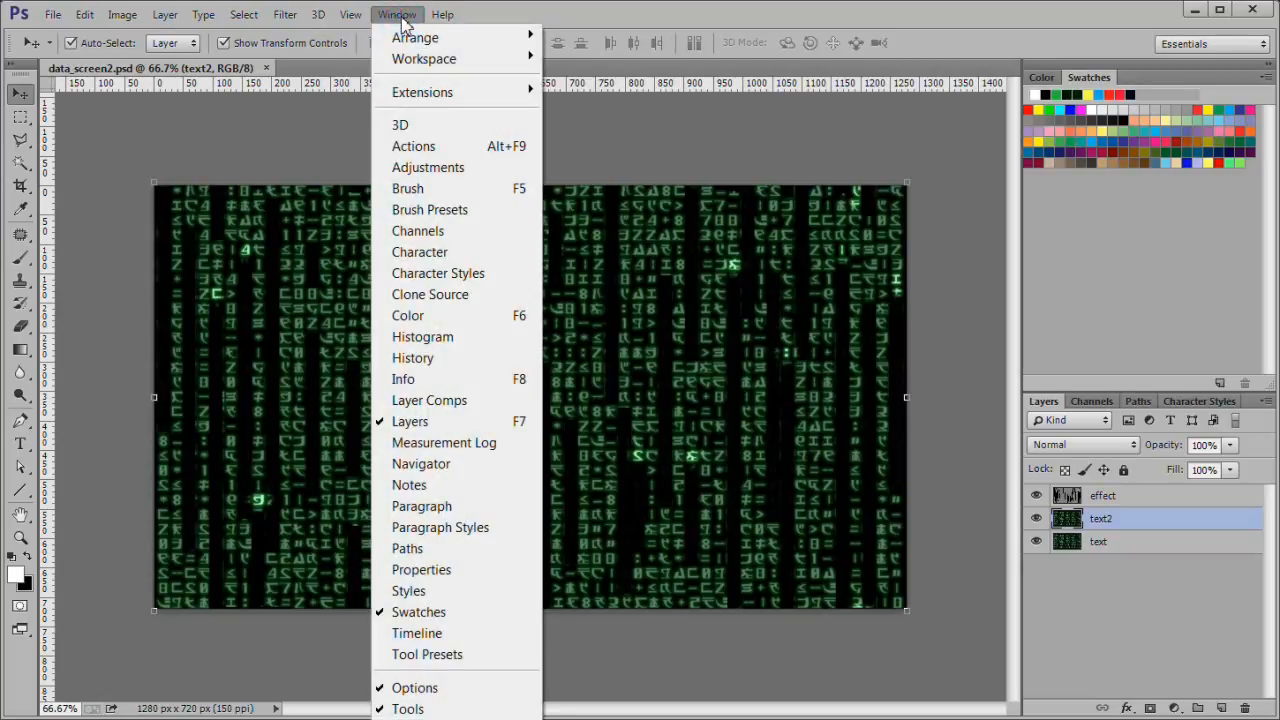
pyautogui.click(489, 636)
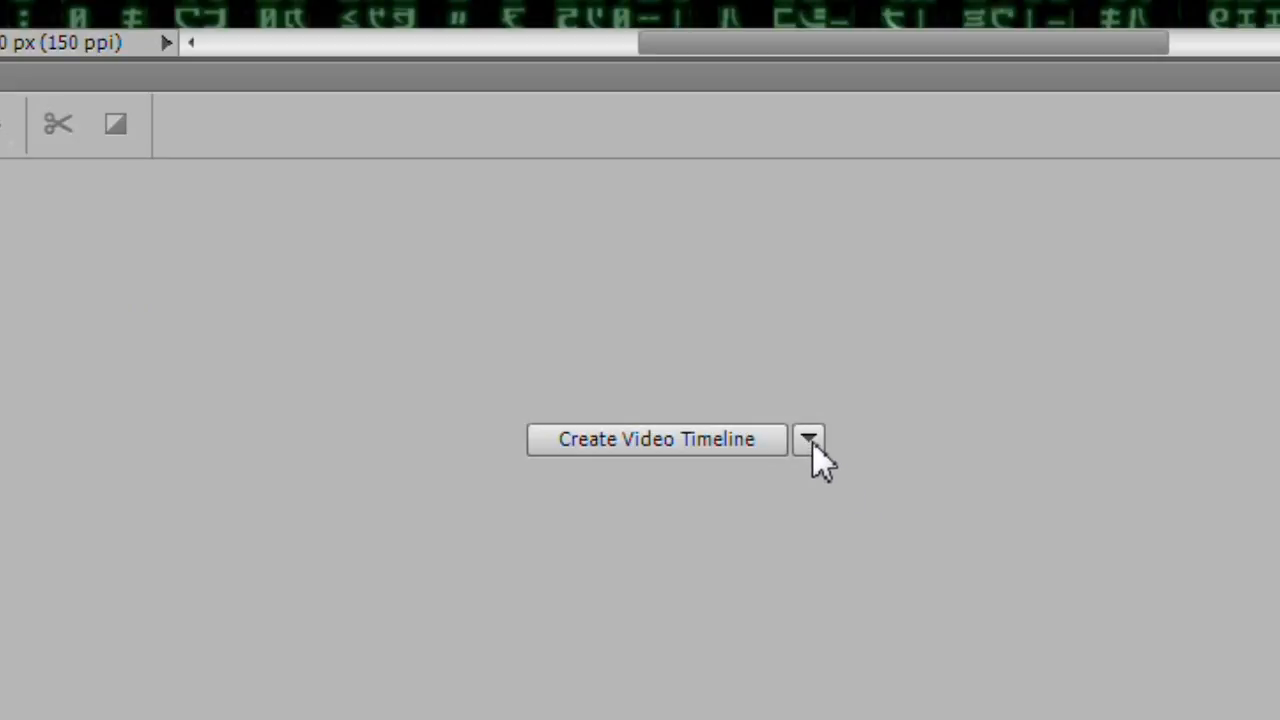
pyautogui.click(812, 441)
pyautogui.click(812, 439)
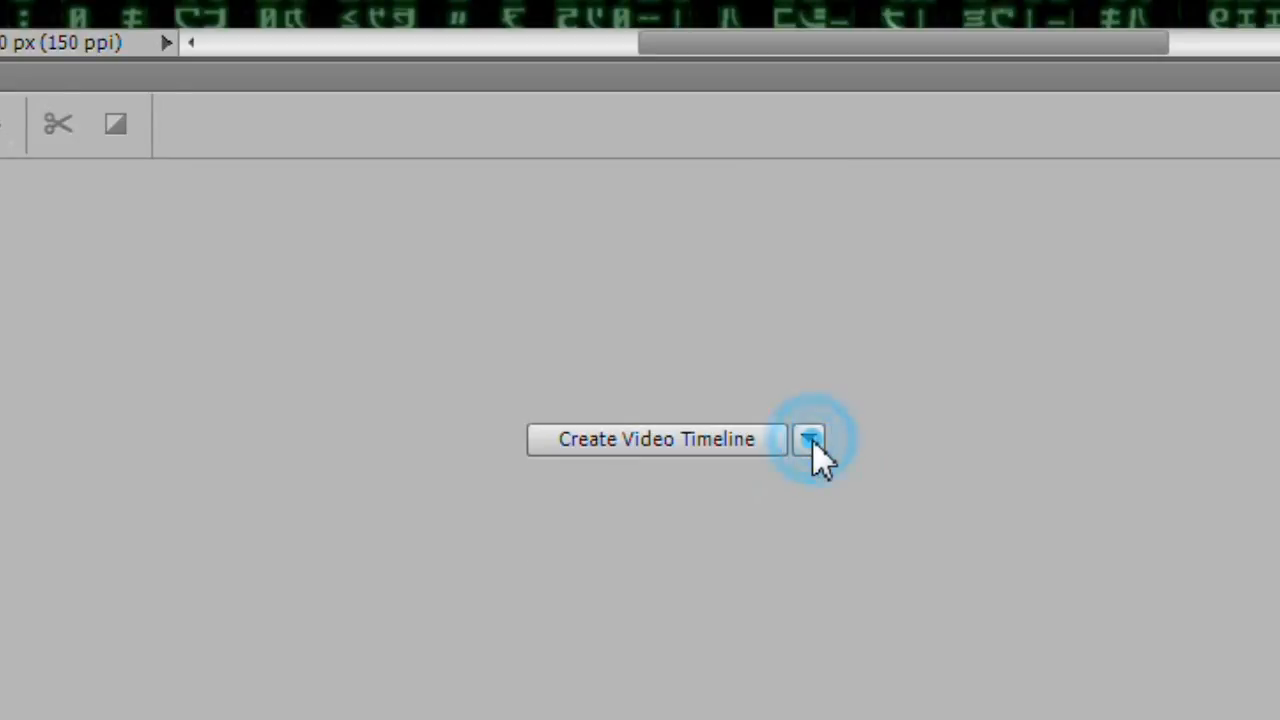
pyautogui.click(711, 446)
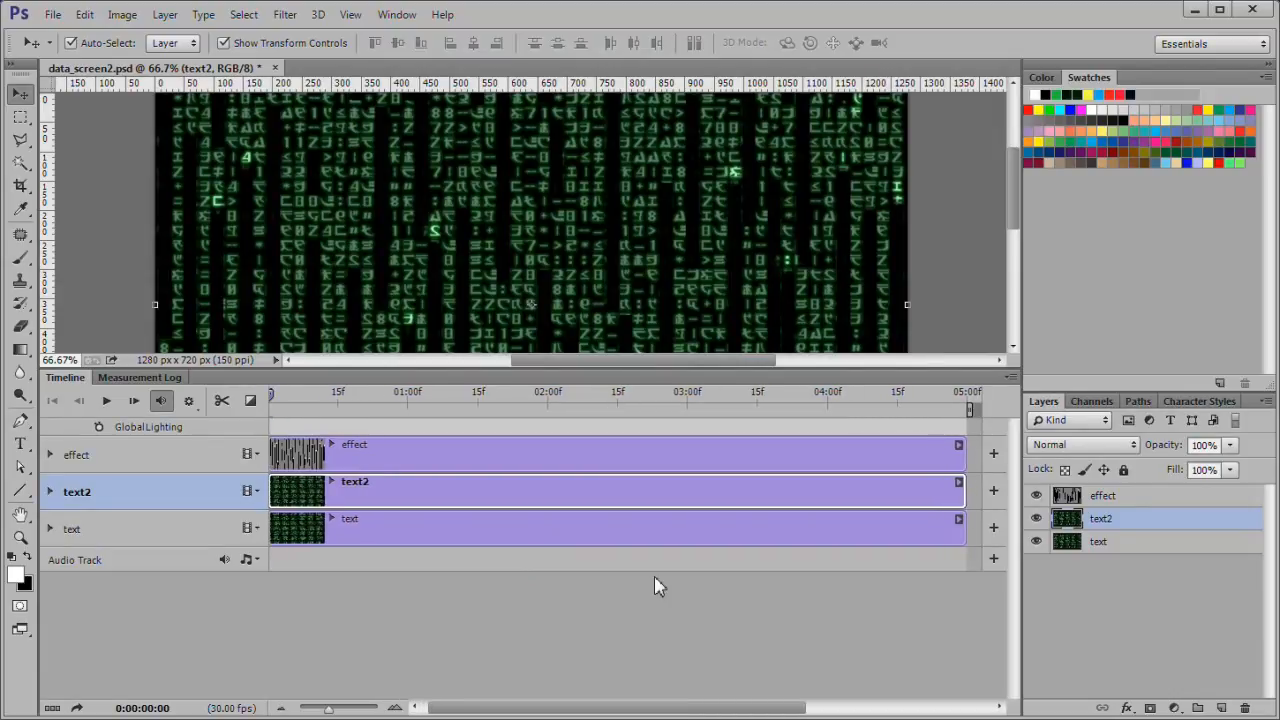
# Step: Extend the effect and text clips on the timeline to 10:00f
pyautogui.scroll(-2, 941, 270)
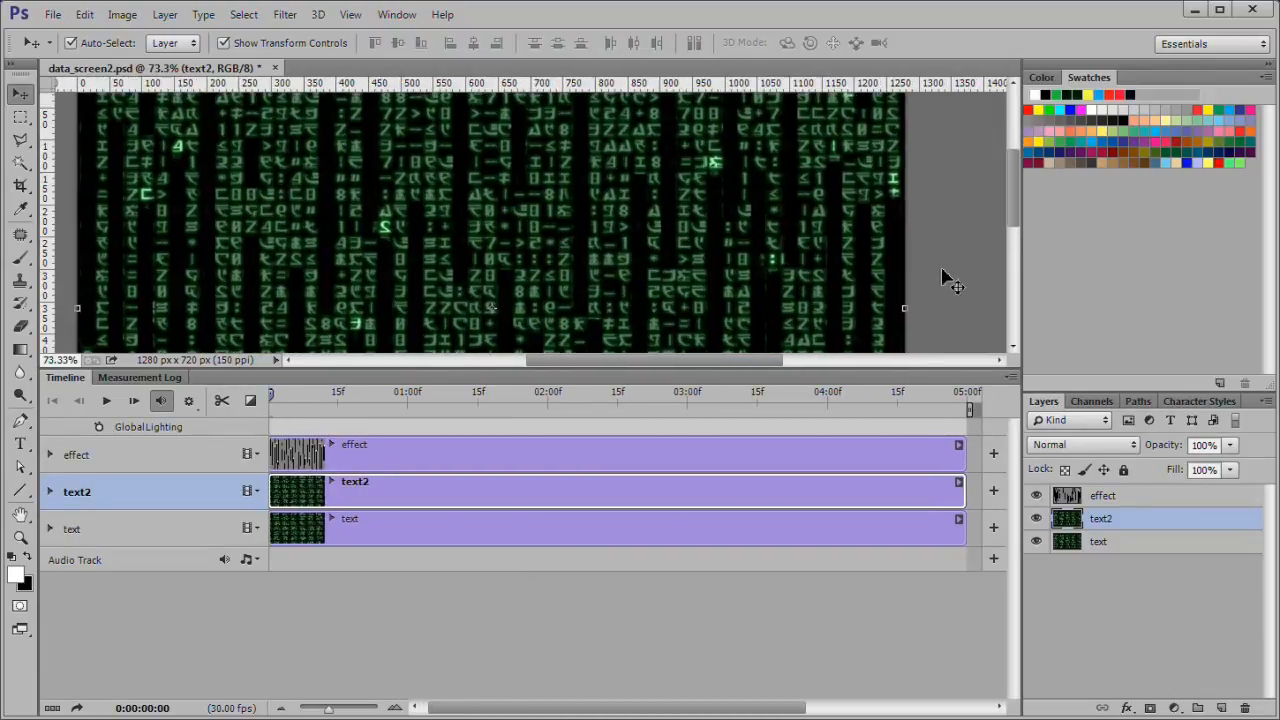
pyautogui.scroll(-3, 941, 270)
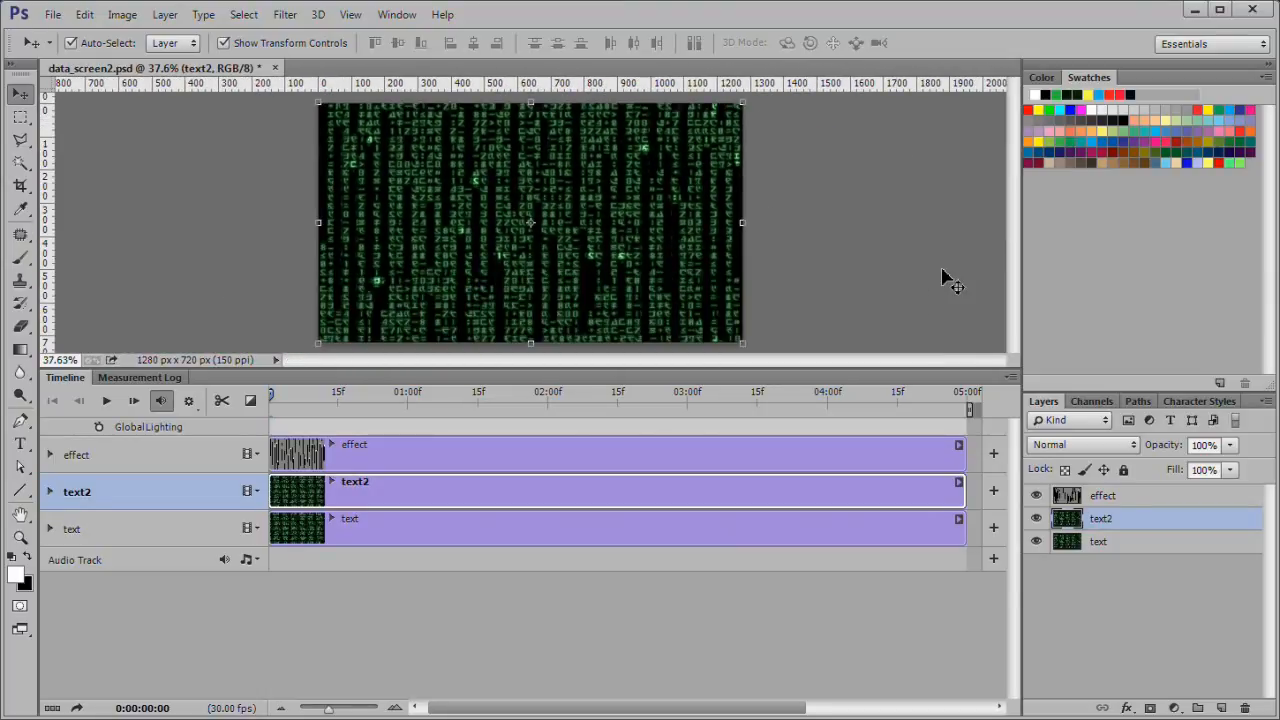
pyautogui.scroll(-1, 941, 277)
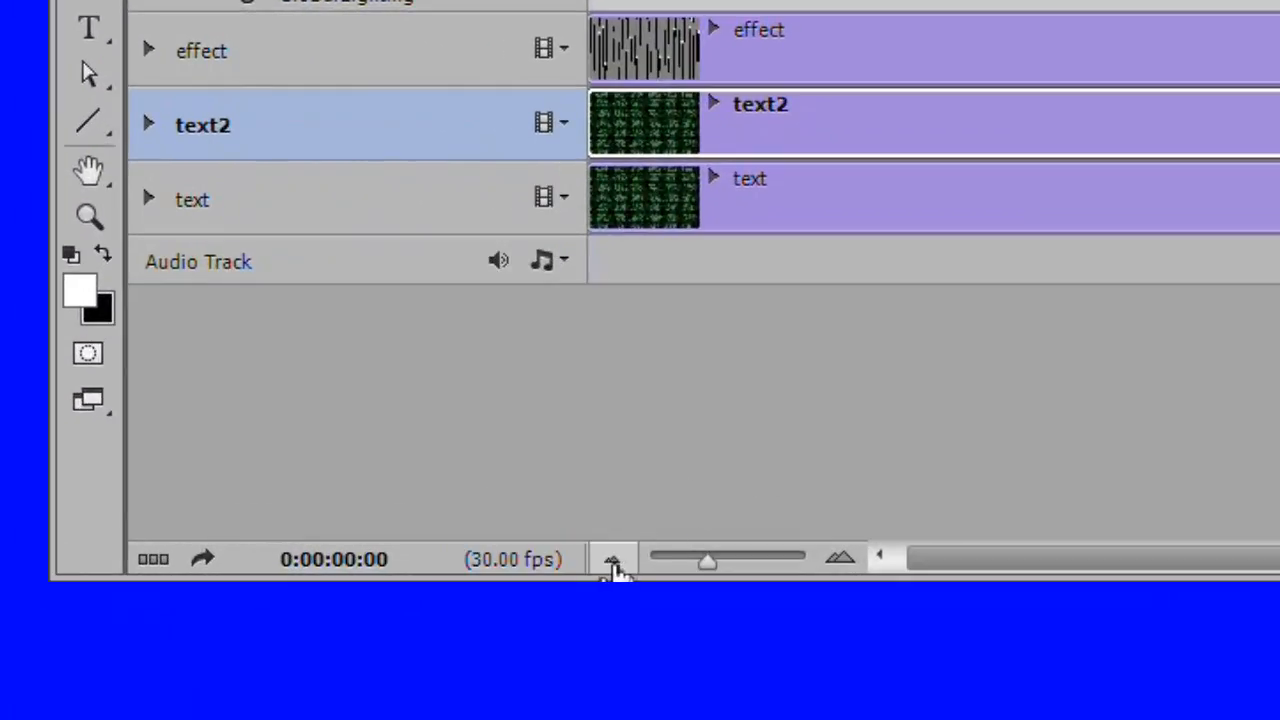
pyautogui.click(613, 563)
pyautogui.click(613, 563)
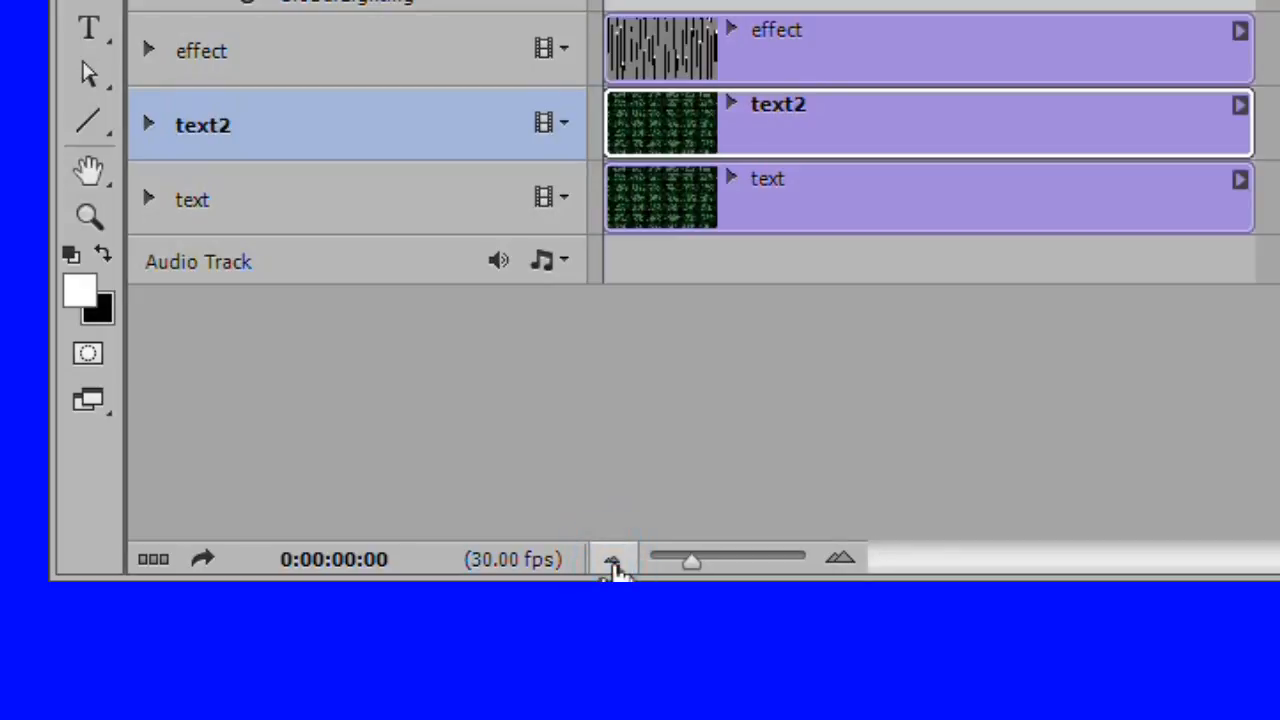
pyautogui.click(613, 563)
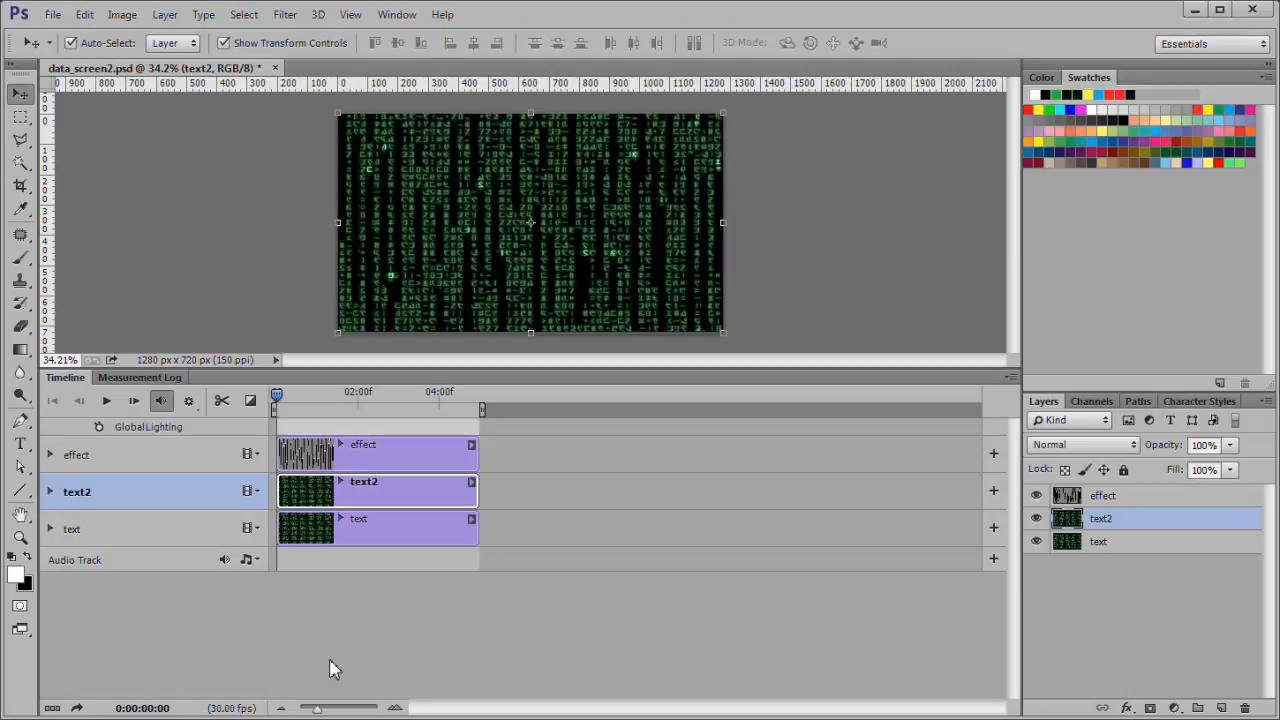
pyautogui.click(474, 456)
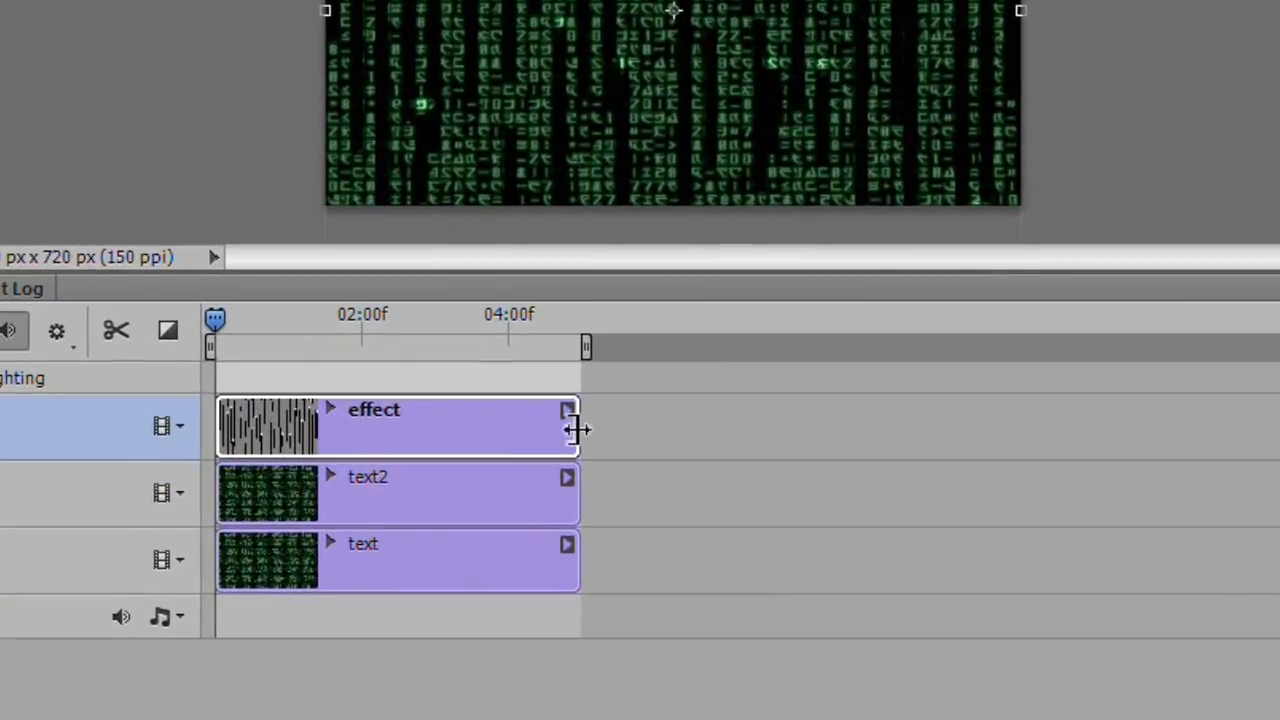
pyautogui.moveTo(474, 456); pyautogui.dragTo(586, 453)
pyautogui.moveTo(776, 423); pyautogui.dragTo(942, 430)
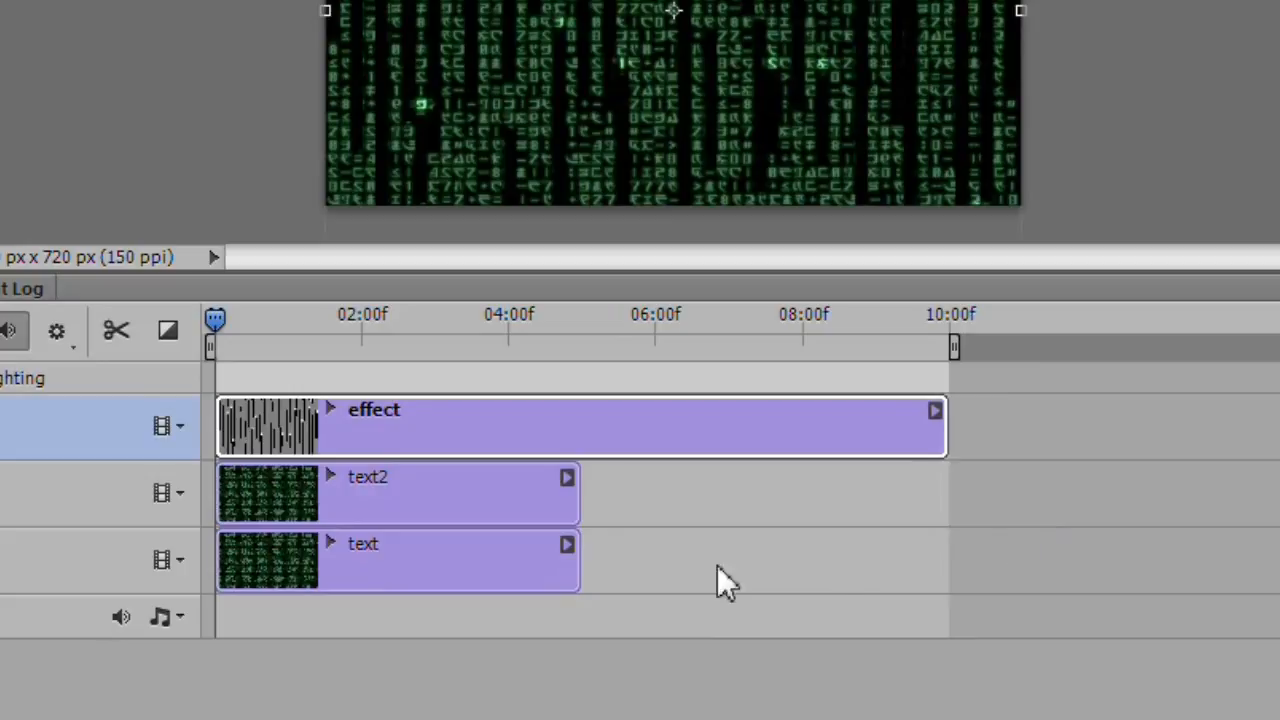
pyautogui.moveTo(578, 568); pyautogui.dragTo(932, 565)
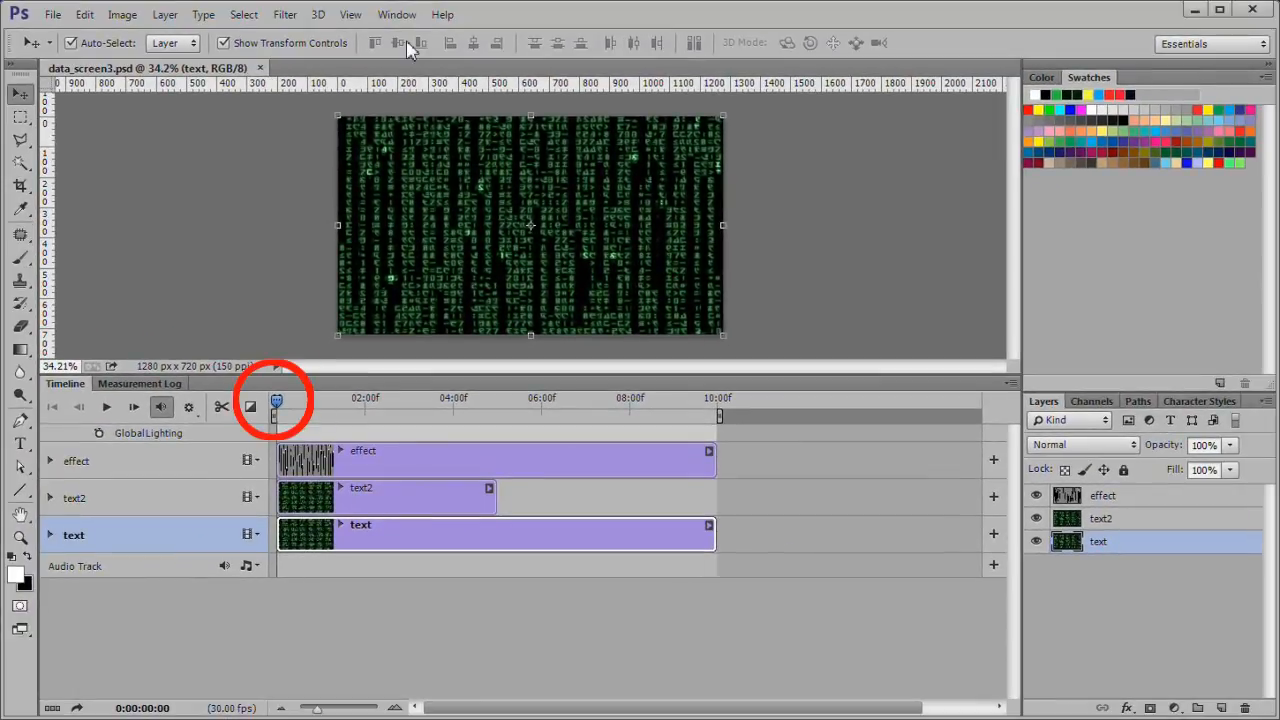
# Step: Select the effect layer and nudge it upward by about 20 px over the green text
pyautogui.click(1127, 498)
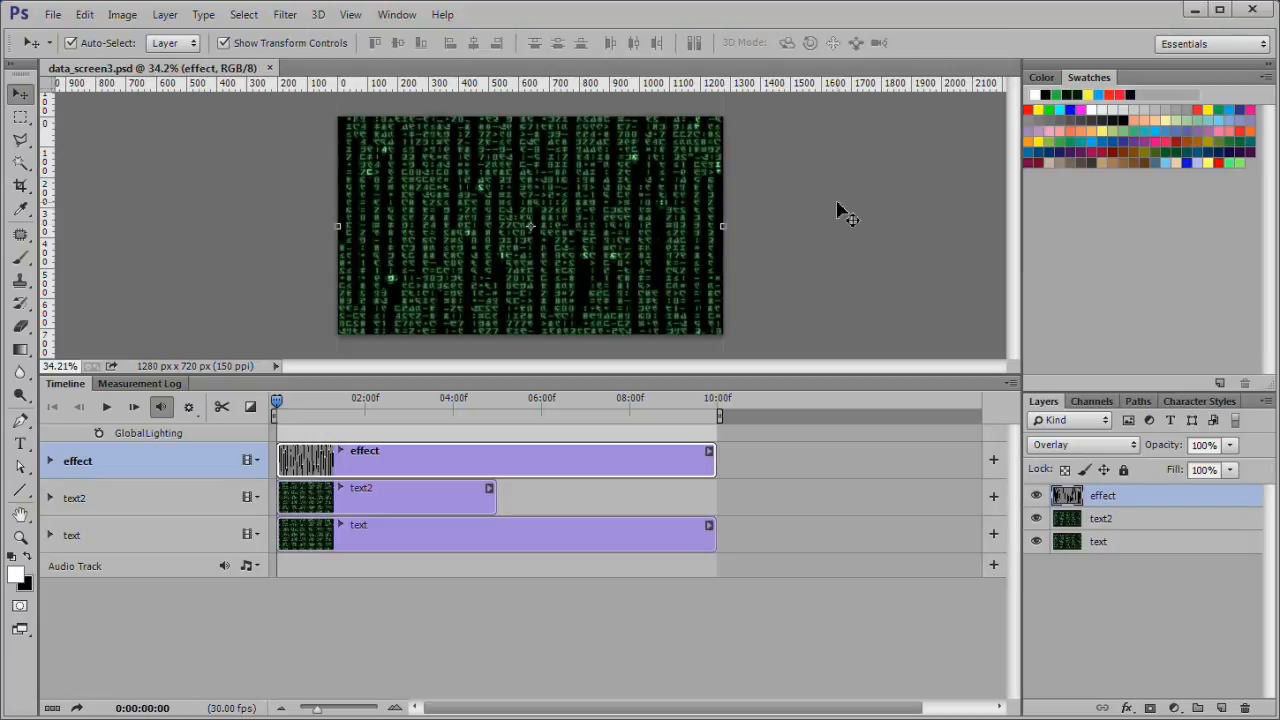
pyautogui.press('Up')
pyautogui.press('Up')
pyautogui.press('Up')
pyautogui.press('Up')
pyautogui.press('Up')
pyautogui.press('Up')
pyautogui.press('Up')
pyautogui.press('Up')
pyautogui.press('Up')
pyautogui.press('Up')
pyautogui.press('Up')
pyautogui.press('Up')
pyautogui.press('Up')
pyautogui.press('Up')
pyautogui.press('Up')
pyautogui.press('Up')
pyautogui.press('Up')
pyautogui.press('Up')
pyautogui.press('Up')
pyautogui.press('Up')
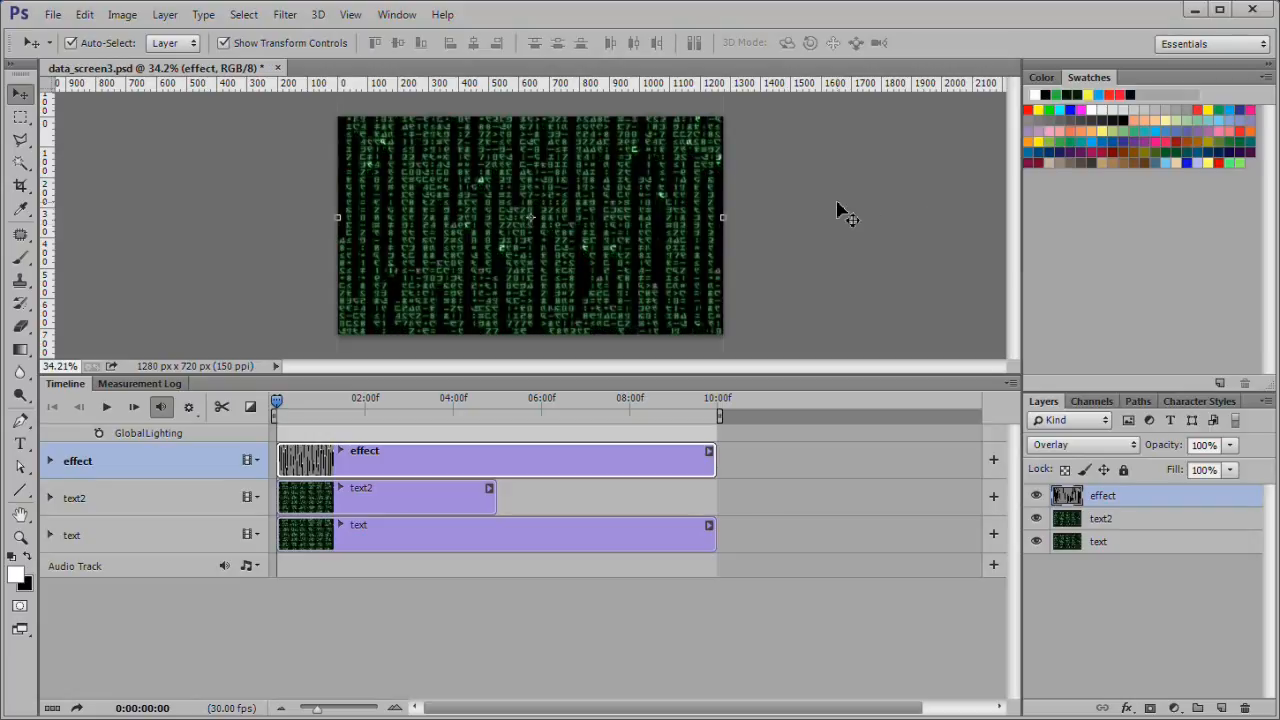
# Step: Nudge the effect layer upward until its black lower part fills the canvas and its lower edge meets the canvas's lower edge
pyautogui.press('Up')
pyautogui.press('Up')
pyautogui.press('Up')
pyautogui.press('Up')
pyautogui.press('Up')
pyautogui.press('Up')
pyautogui.press('Up')
pyautogui.press('Up')
pyautogui.press('Up')
pyautogui.press('Up')
pyautogui.press('Up')
pyautogui.press('Up')
pyautogui.press('Up')
pyautogui.press('Up')
pyautogui.press('Up')
pyautogui.press('Up')
pyautogui.press('Up')
pyautogui.press('Up')
pyautogui.press('Up')
pyautogui.press('Up')
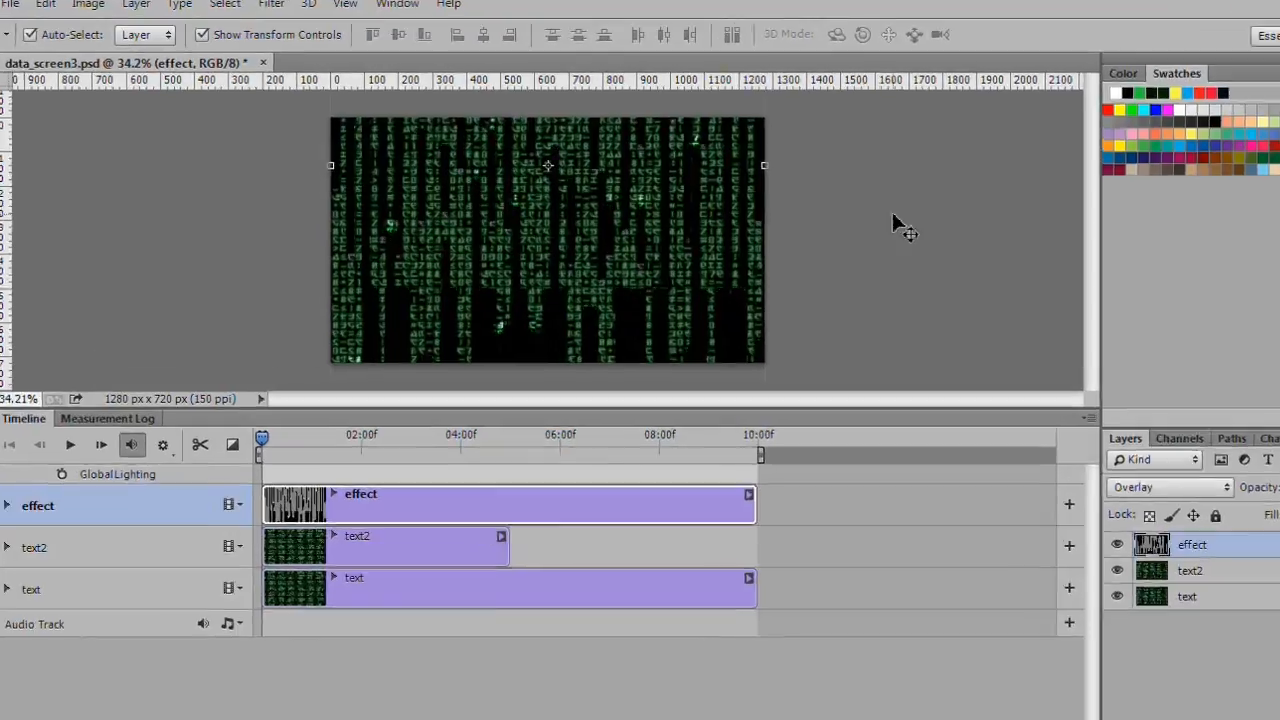
pyautogui.press('Up')
pyautogui.press('Up')
pyautogui.press('Up')
pyautogui.press('Up')
pyautogui.press('Up')
pyautogui.press('Up')
pyautogui.press('Up')
pyautogui.press('Up')
pyautogui.press('Up')
pyautogui.press('Up')
pyautogui.press('Up')
pyautogui.press('Up')
pyautogui.press('Up')
pyautogui.press('Up')
pyautogui.press('Up')
pyautogui.press('Up')
pyautogui.press('Up')
pyautogui.press('Up')
pyautogui.press('Up')
pyautogui.press('Up')
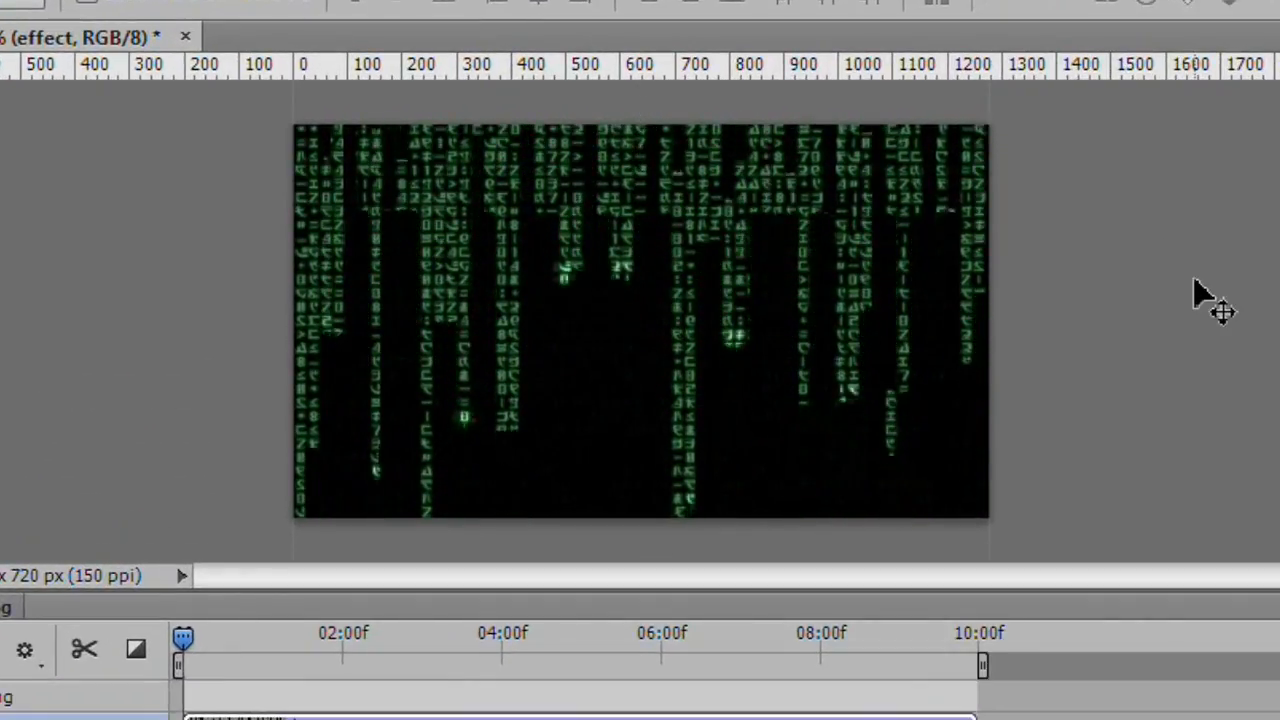
pyautogui.press('Up')
pyautogui.press('Up')
pyautogui.press('Up')
pyautogui.press('Up')
pyautogui.press('Up')
pyautogui.press('Up')
pyautogui.press('Up')
pyautogui.press('Up')
pyautogui.press('Up')
pyautogui.press('Up')
pyautogui.press('Up')
pyautogui.press('Up')
pyautogui.press('Up')
pyautogui.press('Up')
pyautogui.press('Up')
pyautogui.press('Up')
pyautogui.press('Up')
pyautogui.press('Up')
pyautogui.press('Up')
pyautogui.press('Up')
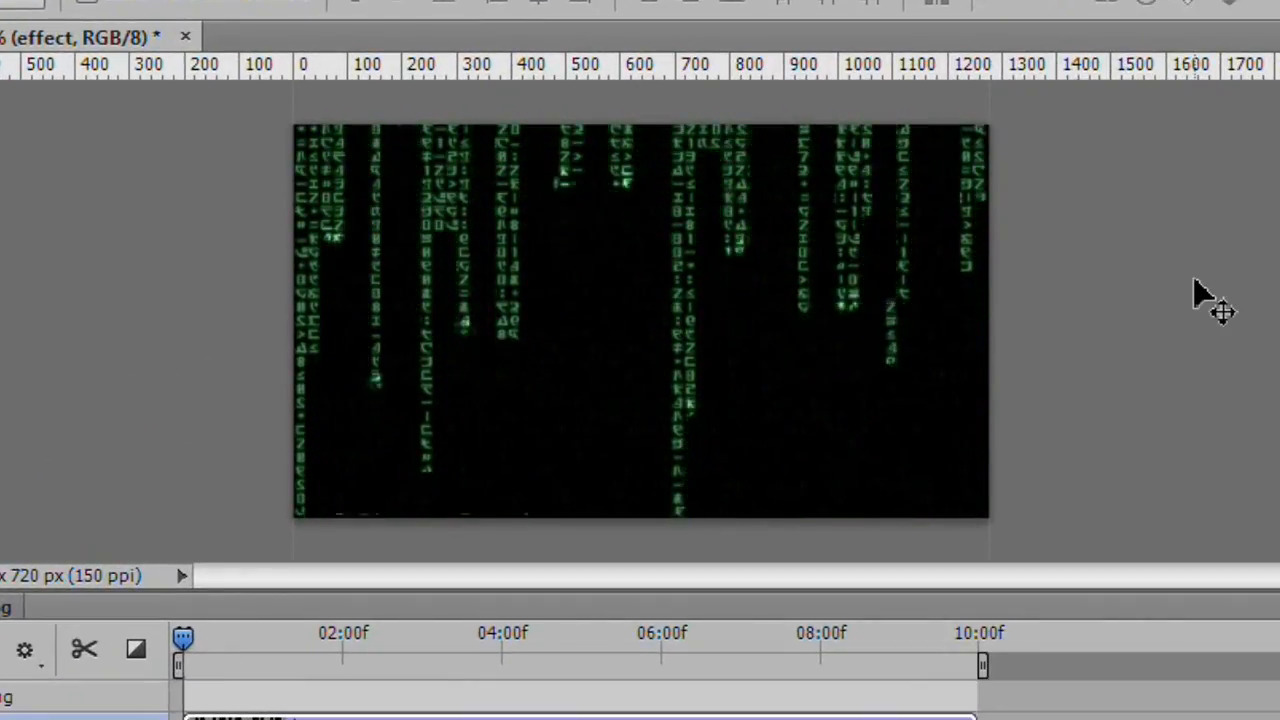
pyautogui.press('Up')
pyautogui.press('Up')
pyautogui.press('Up')
pyautogui.press('Up')
pyautogui.press('Up')
pyautogui.press('Up')
pyautogui.press('Up')
pyautogui.press('Up')
pyautogui.press('Up')
pyautogui.press('Up')
pyautogui.press('Up')
pyautogui.press('Up')
pyautogui.press('Up')
pyautogui.press('Up')
pyautogui.press('Up')
pyautogui.press('Up')
pyautogui.press('Up')
pyautogui.press('Up')
pyautogui.press('Up')
pyautogui.press('Up')
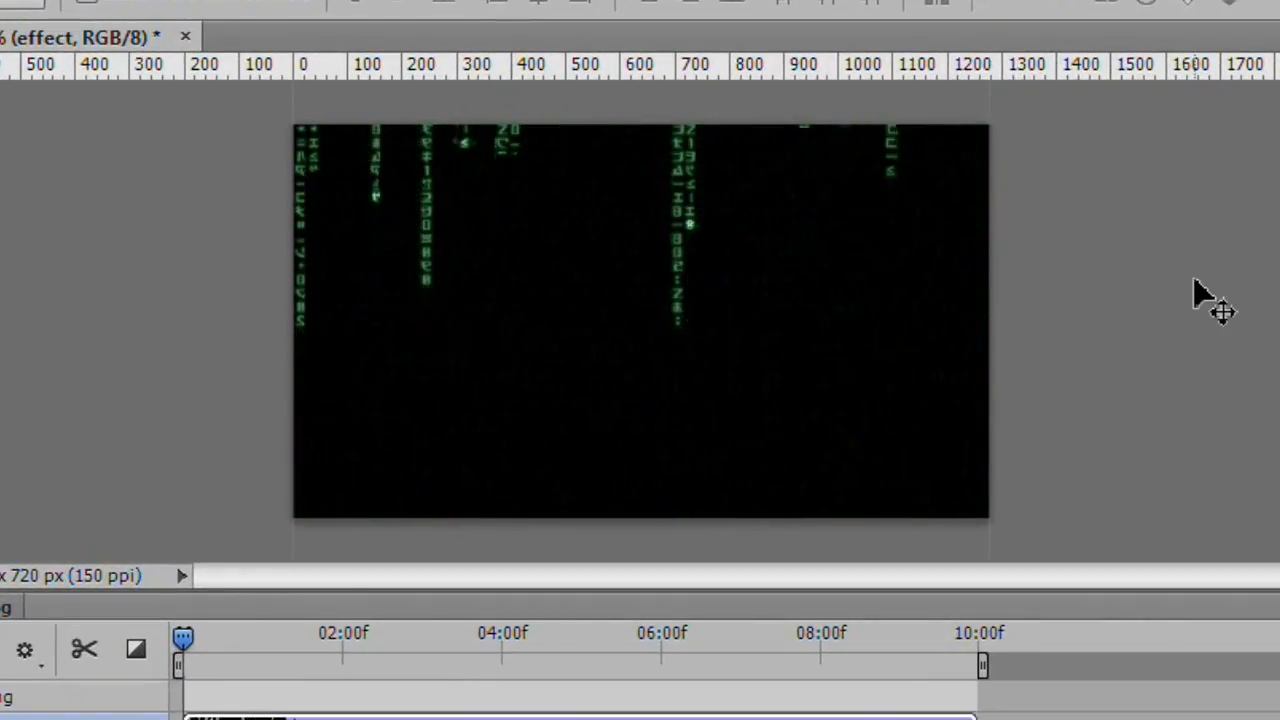
pyautogui.press('Up')
pyautogui.press('Up')
pyautogui.press('Up')
pyautogui.press('Up')
pyautogui.press('Up')
pyautogui.press('Up')
pyautogui.press('Up')
pyautogui.press('Up')
pyautogui.press('Up')
pyautogui.press('Up')
pyautogui.press('Up')
pyautogui.press('Up')
pyautogui.press('Up')
pyautogui.press('Up')
pyautogui.press('Up')
pyautogui.press('Up')
pyautogui.press('Up')
pyautogui.press('Up')
pyautogui.press('Up')
pyautogui.press('Up')
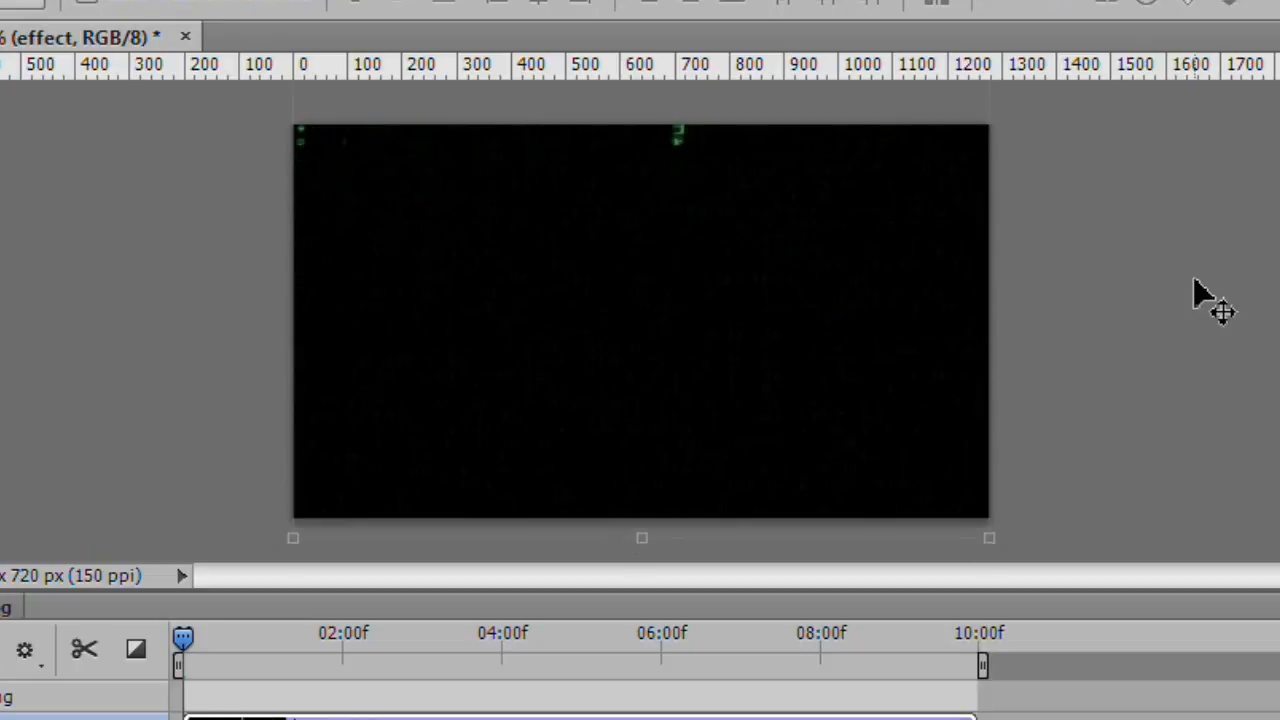
pyautogui.press('Down')
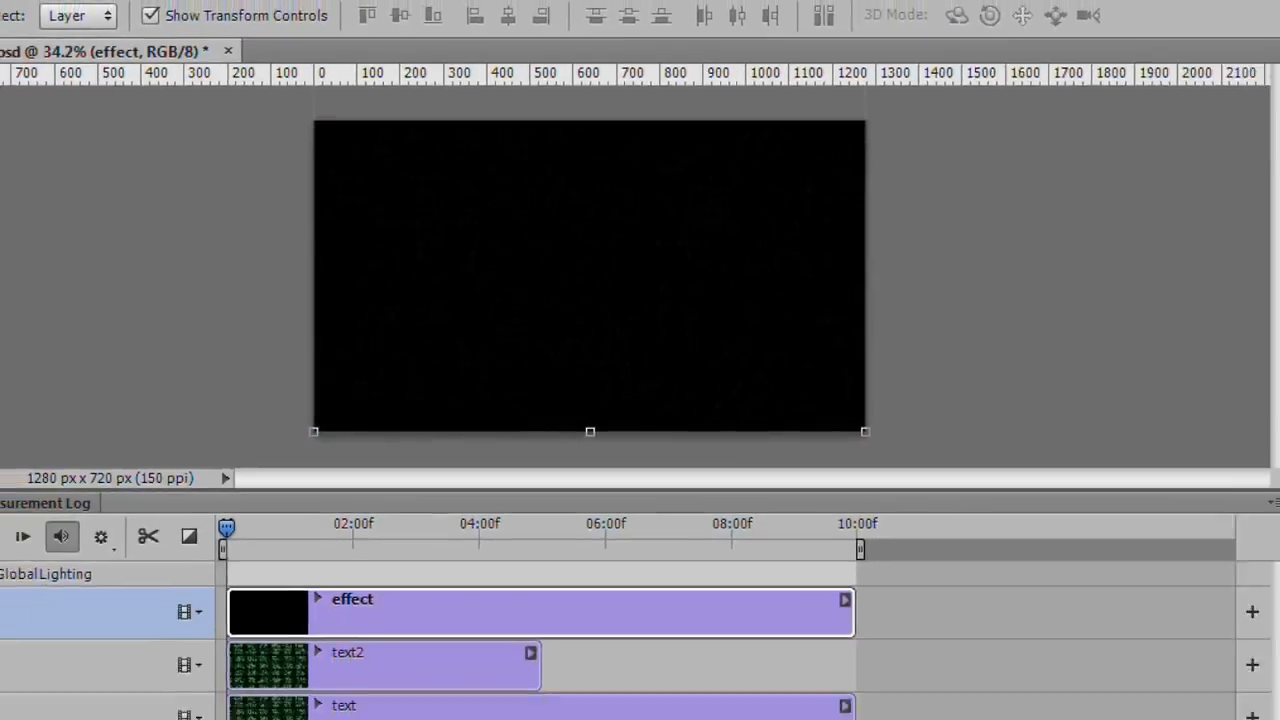
# Step: Expand the effect, text2 and text tracks and enable Position keyframes for all three at the start of the timeline
pyautogui.click(70, 307)
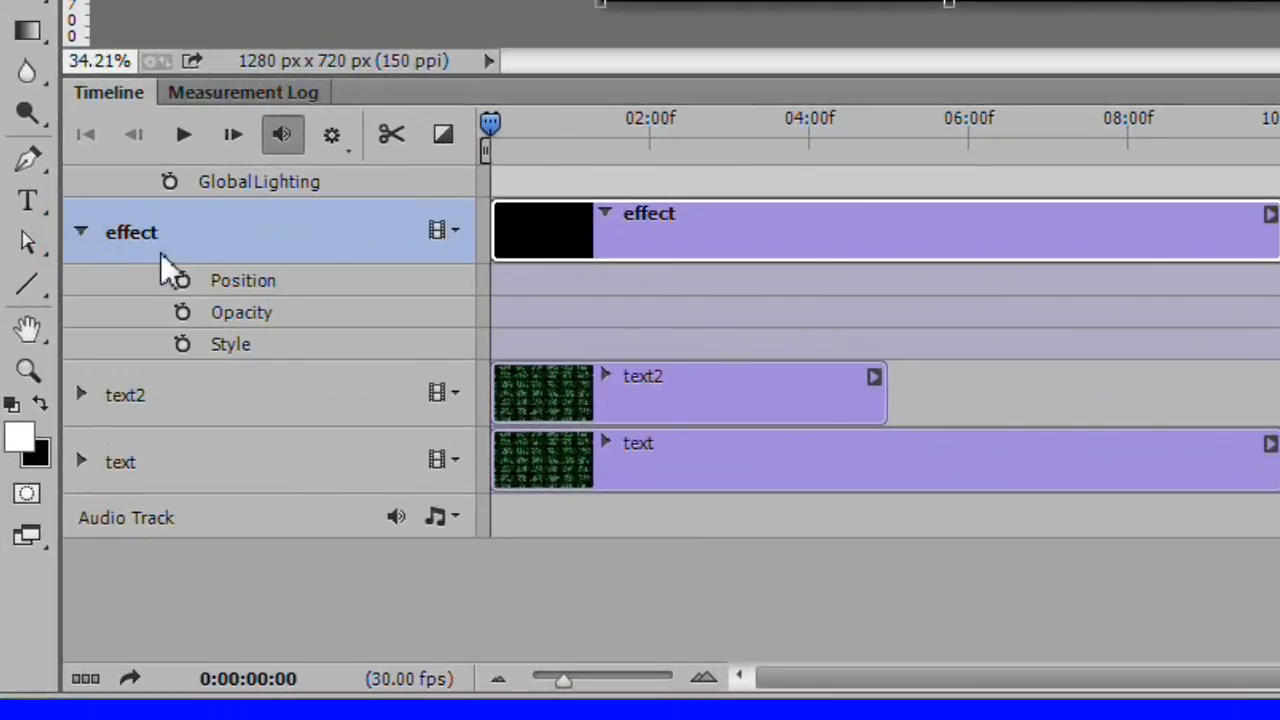
pyautogui.click(81, 395)
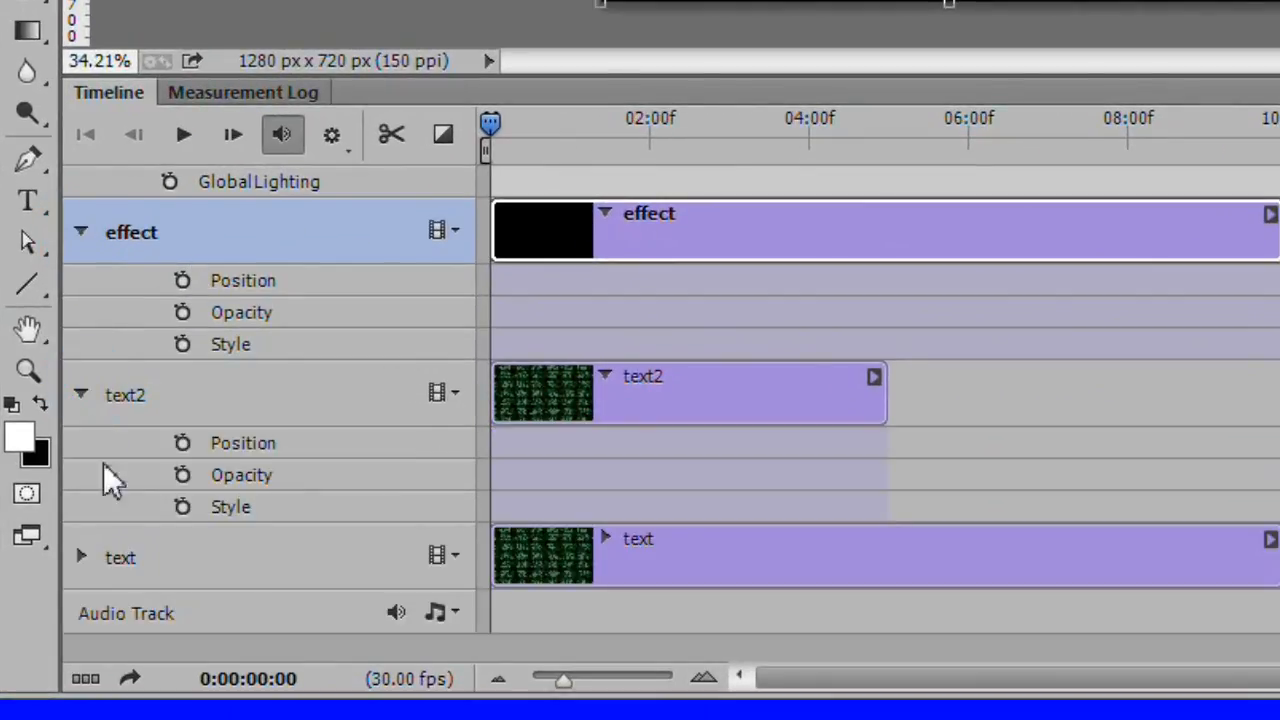
pyautogui.click(81, 558)
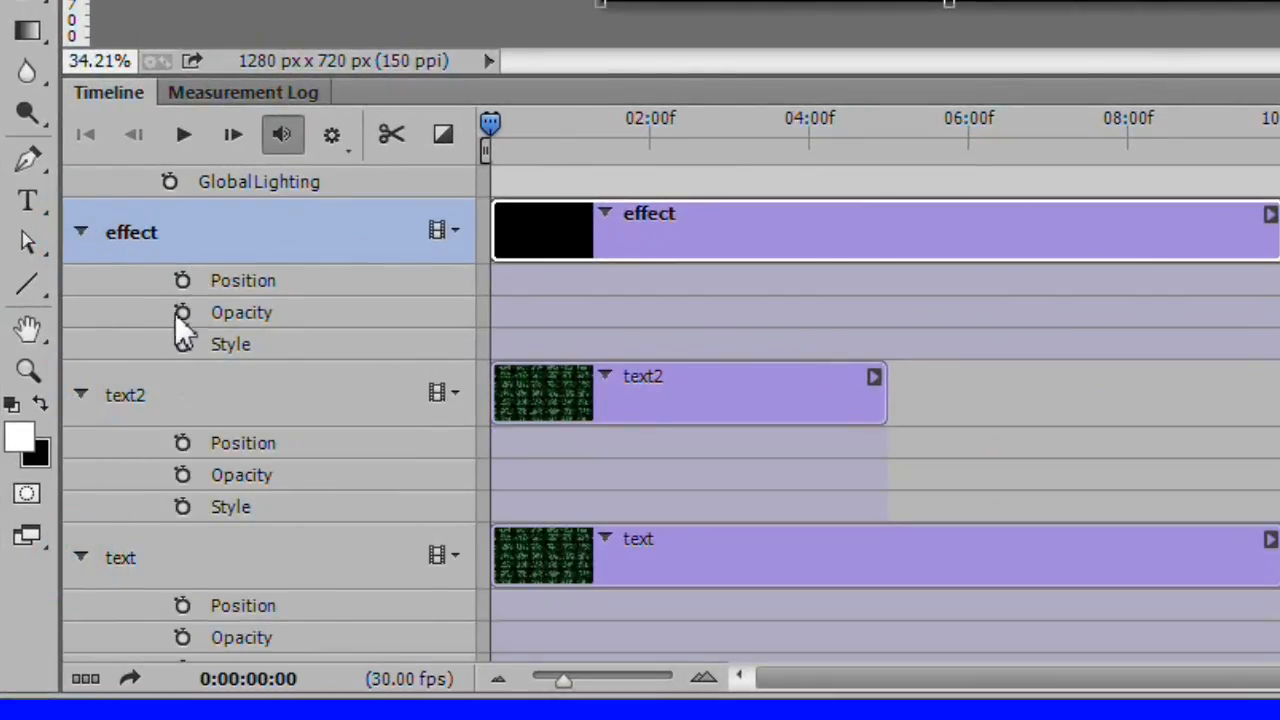
pyautogui.click(183, 280)
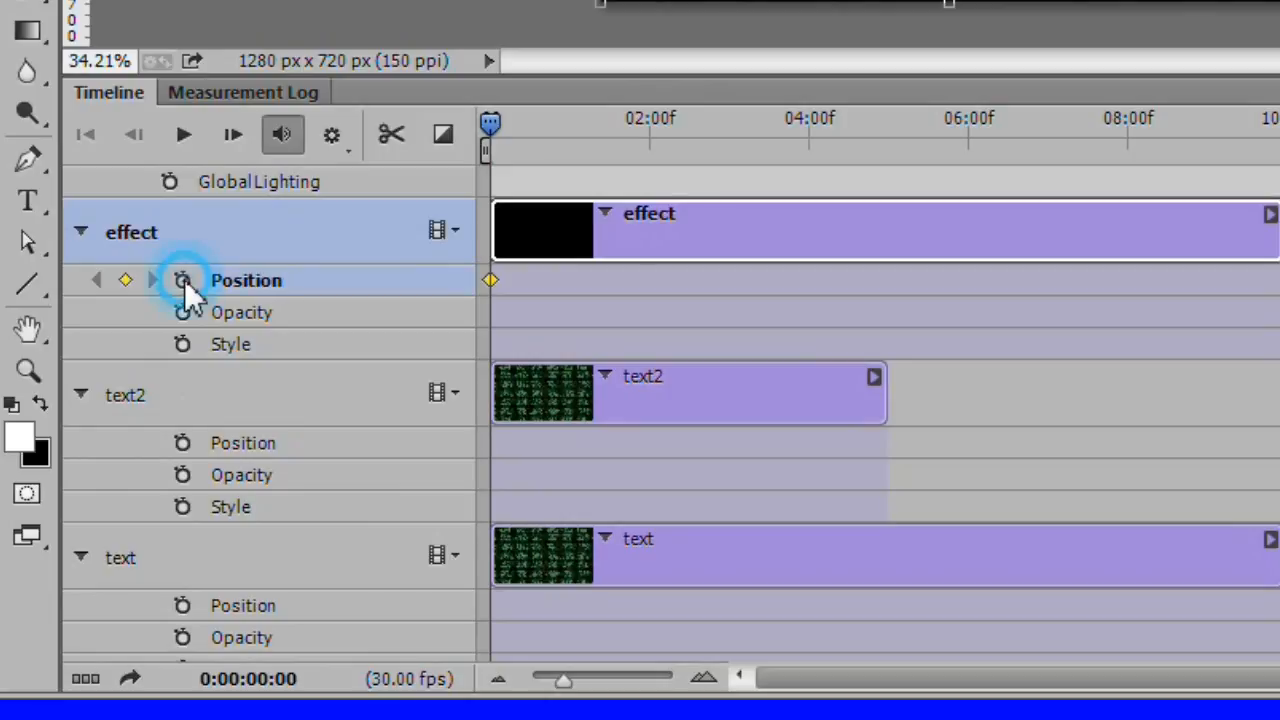
pyautogui.click(183, 443)
pyautogui.click(183, 605)
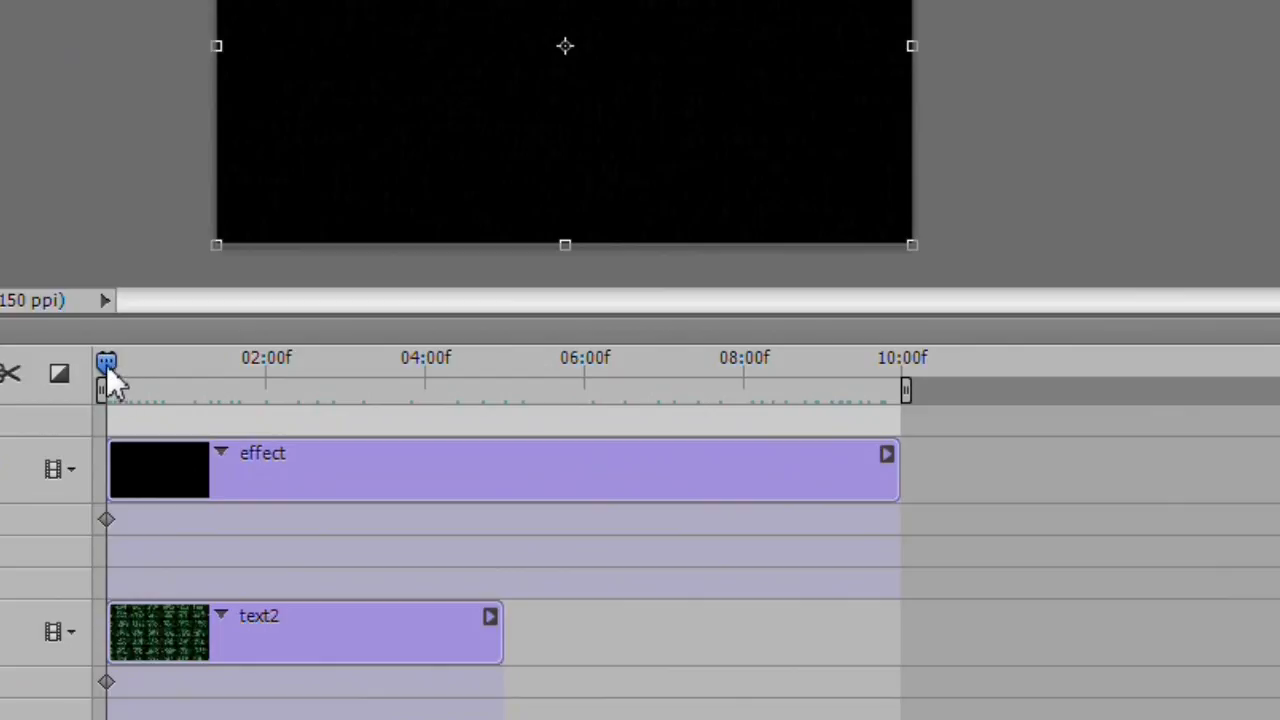
# Step: At 10:00f, shift the effect layer down so its strip pattern covers the canvas, setting its ending Position keyframe
pyautogui.moveTo(106, 364); pyautogui.dragTo(899, 356)
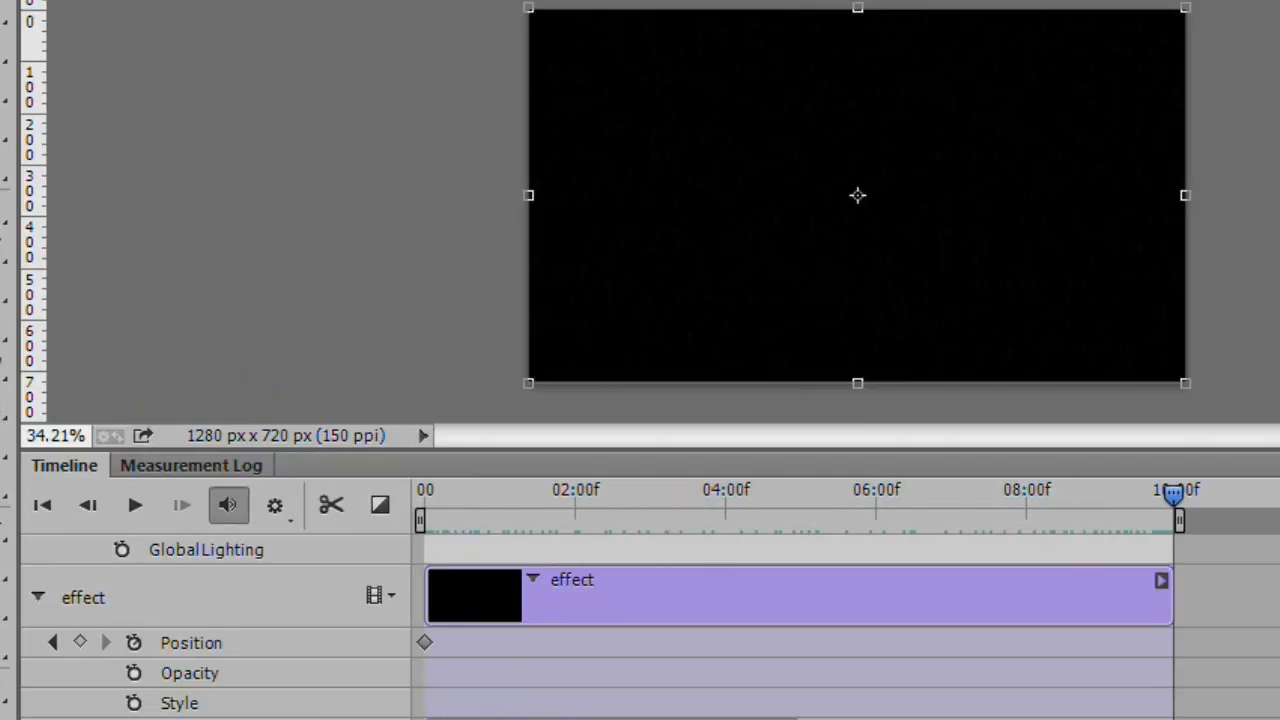
pyautogui.click(86, 597)
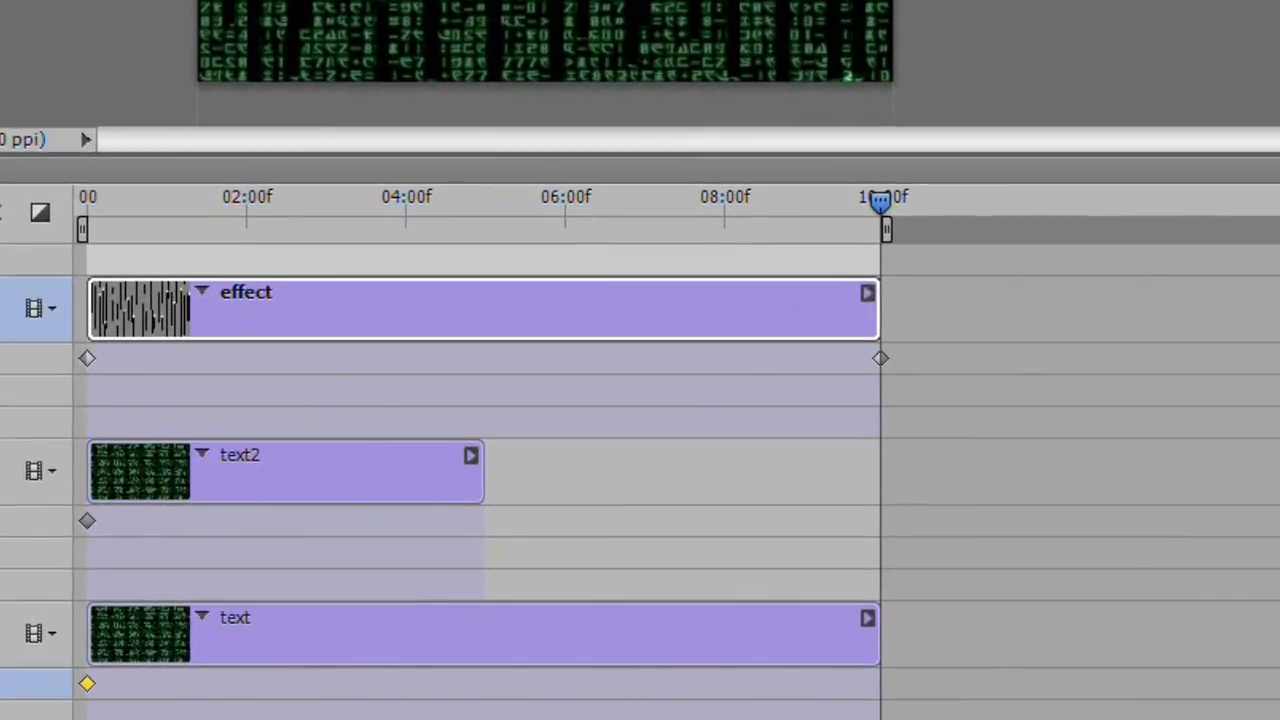
# Step: Extend the text and effect clips to about 13:00f and play the animation from the first frame
pyautogui.moveTo(880, 634)
pyautogui.mouseDown()
pyautogui.moveTo(1137, 646)
pyautogui.moveTo(1120, 645)
pyautogui.mouseUp()
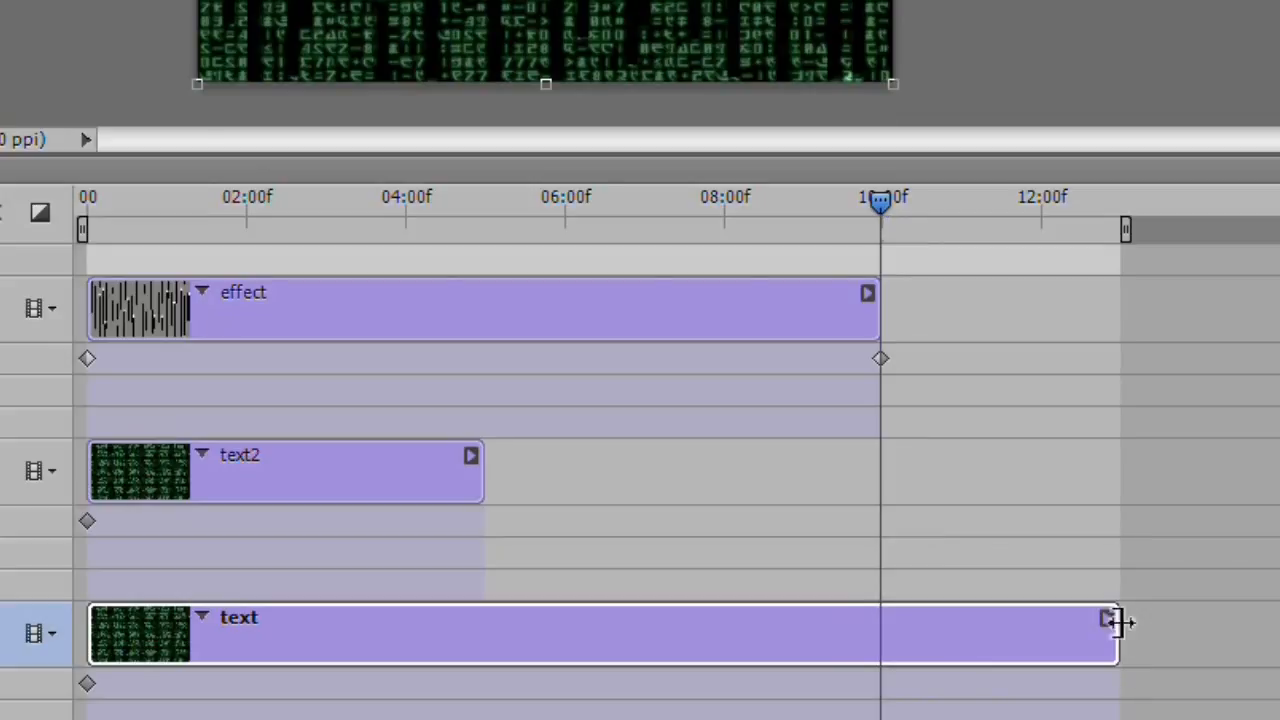
pyautogui.moveTo(880, 306); pyautogui.dragTo(1105, 320)
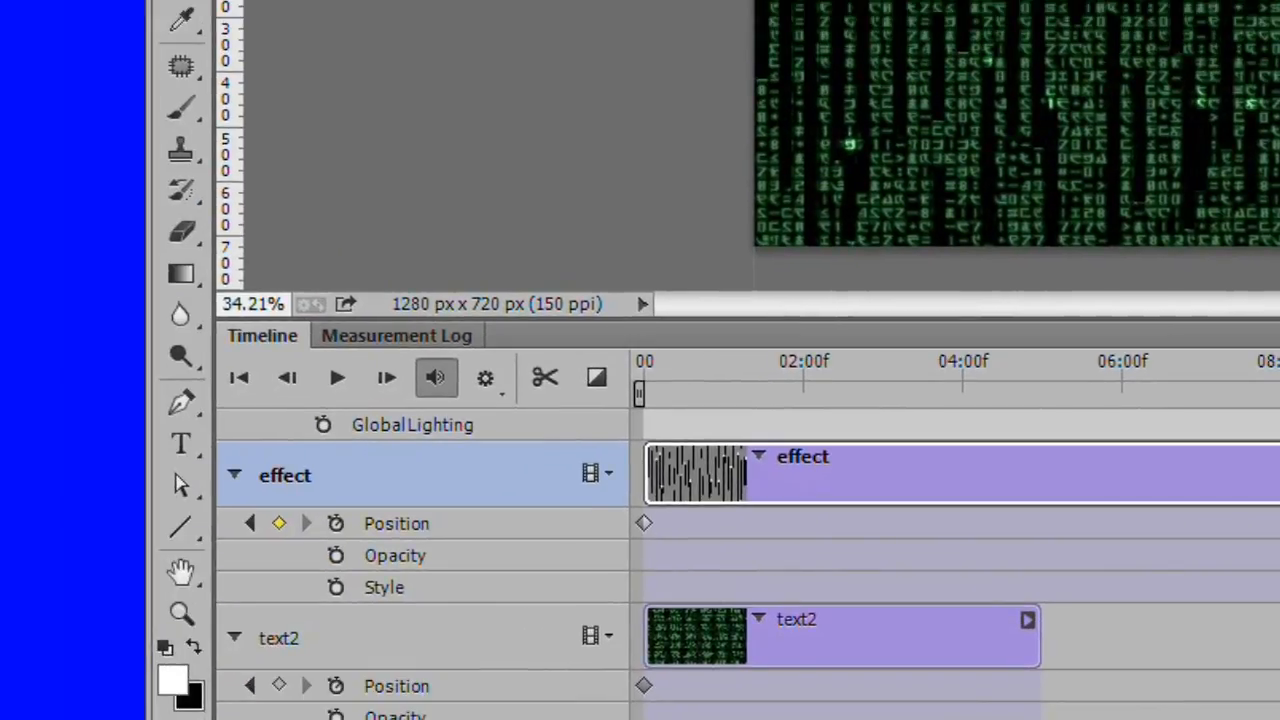
pyautogui.click(242, 384)
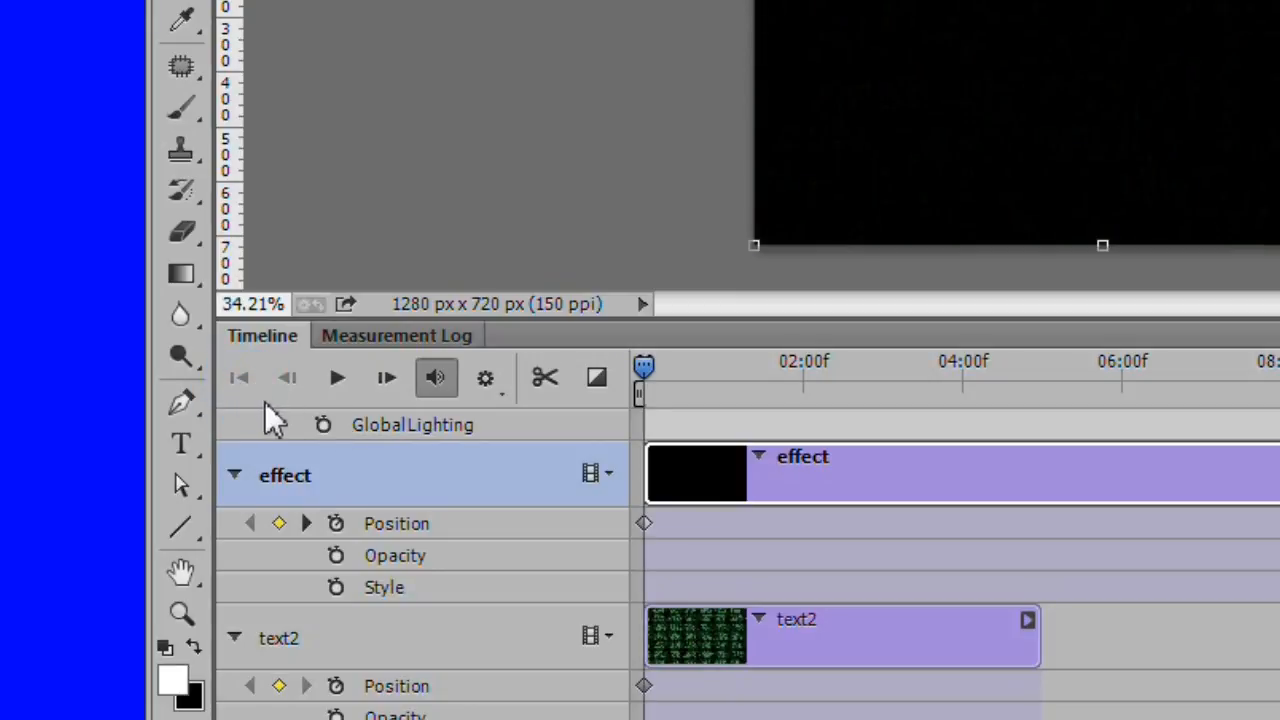
pyautogui.click(338, 385)
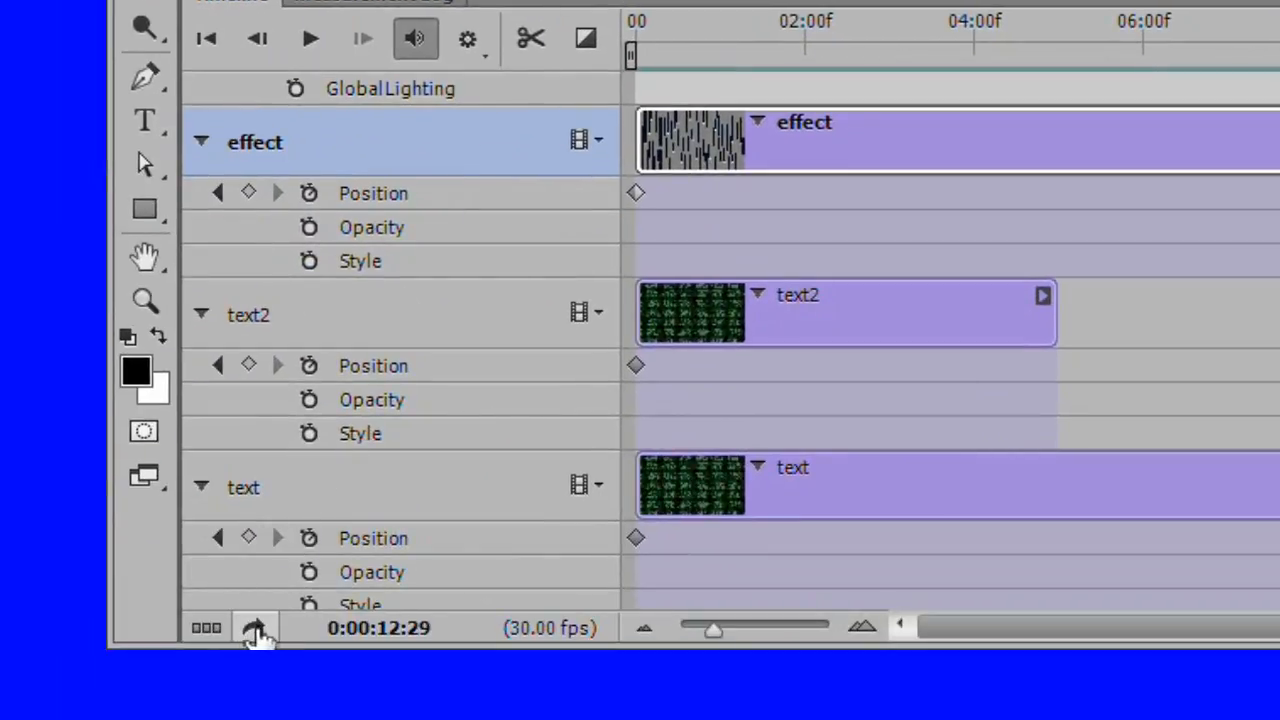
# Step: Open the Render Video settings for the finished timeline animation
pyautogui.click(255, 630)
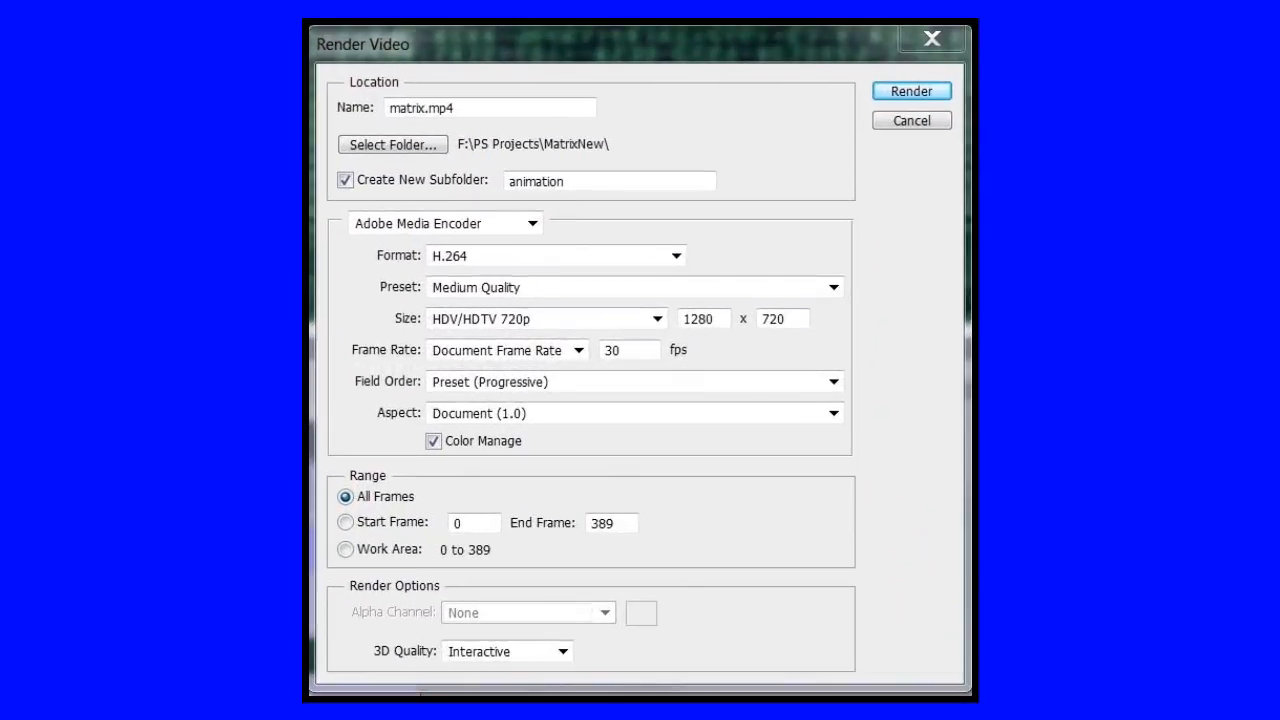